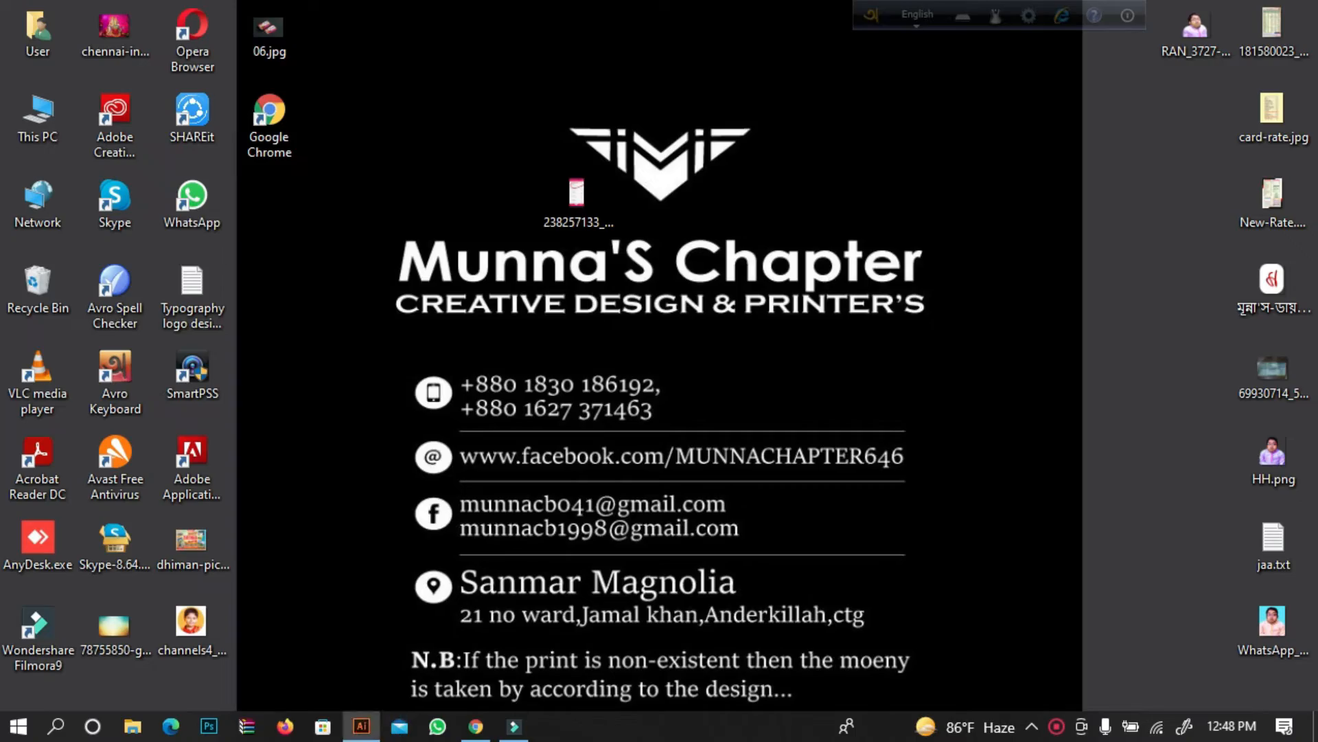
Switch to Adobe Illustrator and set up a new document using the Web profile.
left_click(361, 725)
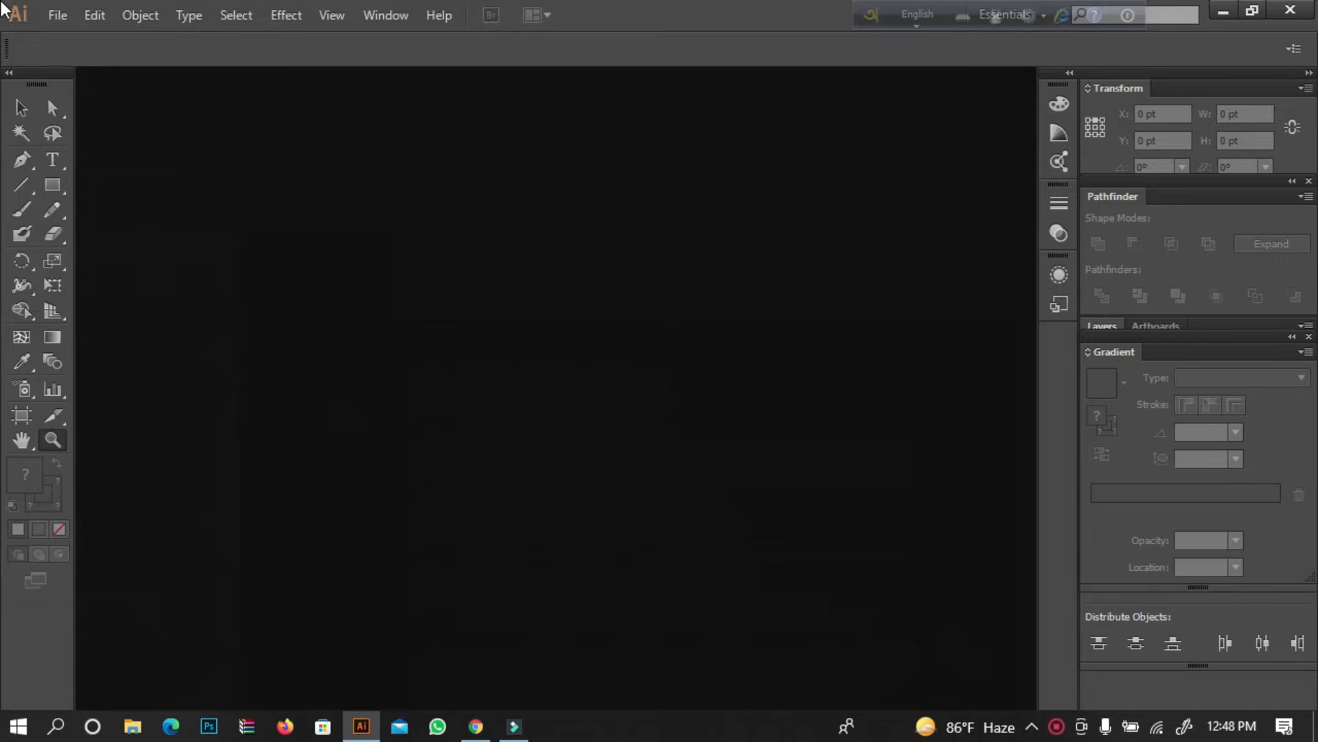
left_click(59, 17)
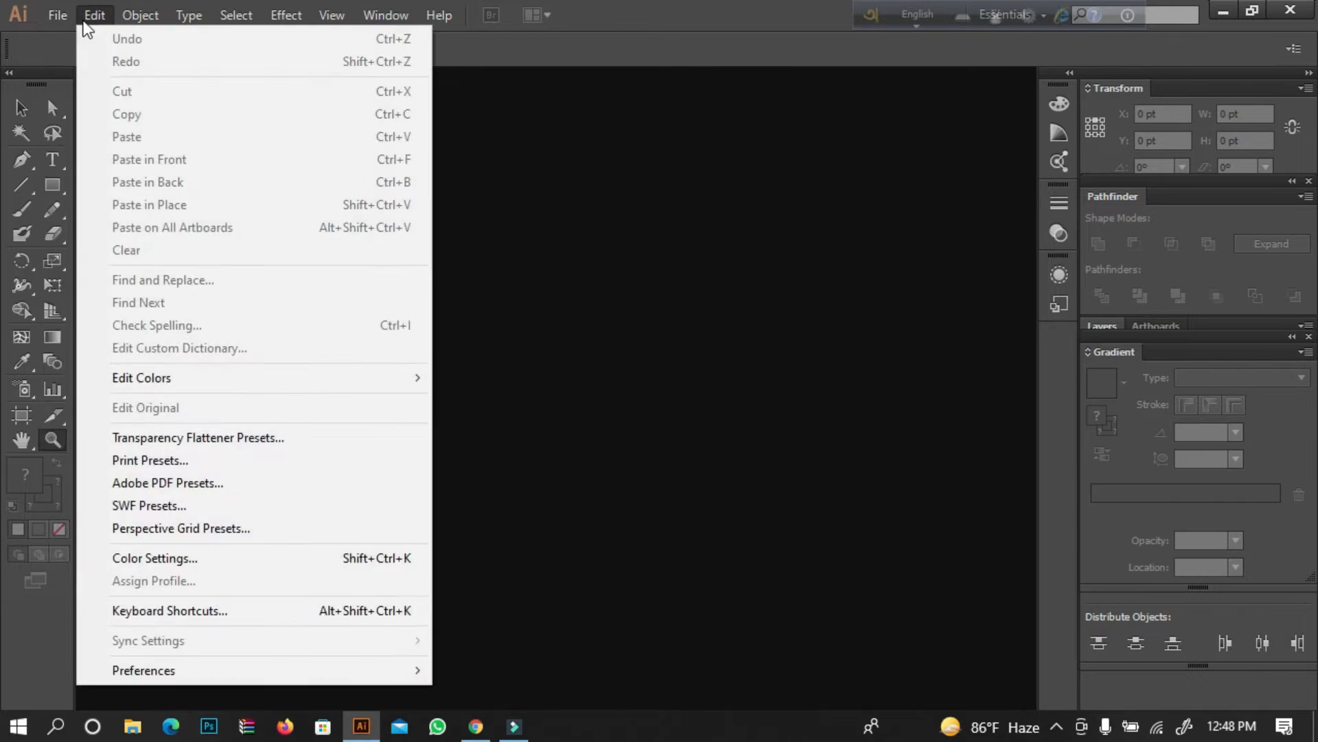
left_click(59, 38)
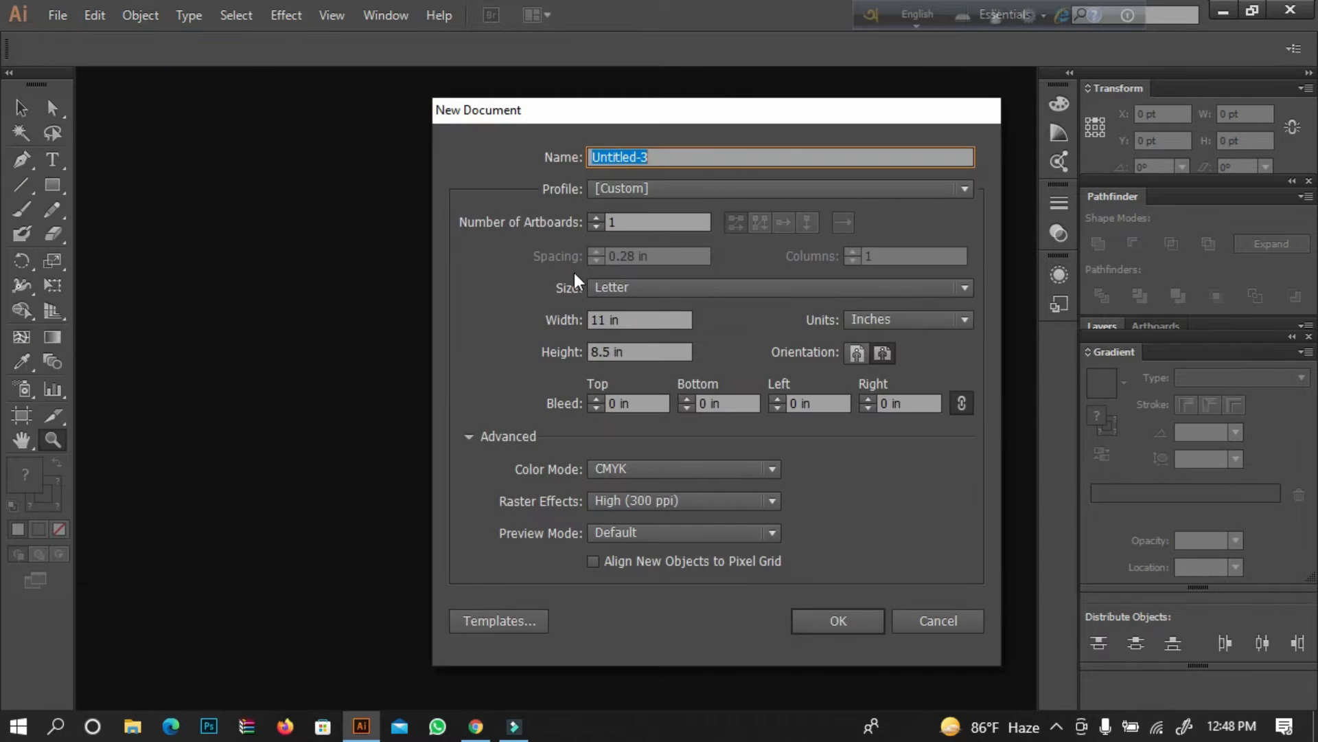
left_click(642, 193)
left_click(641, 259)
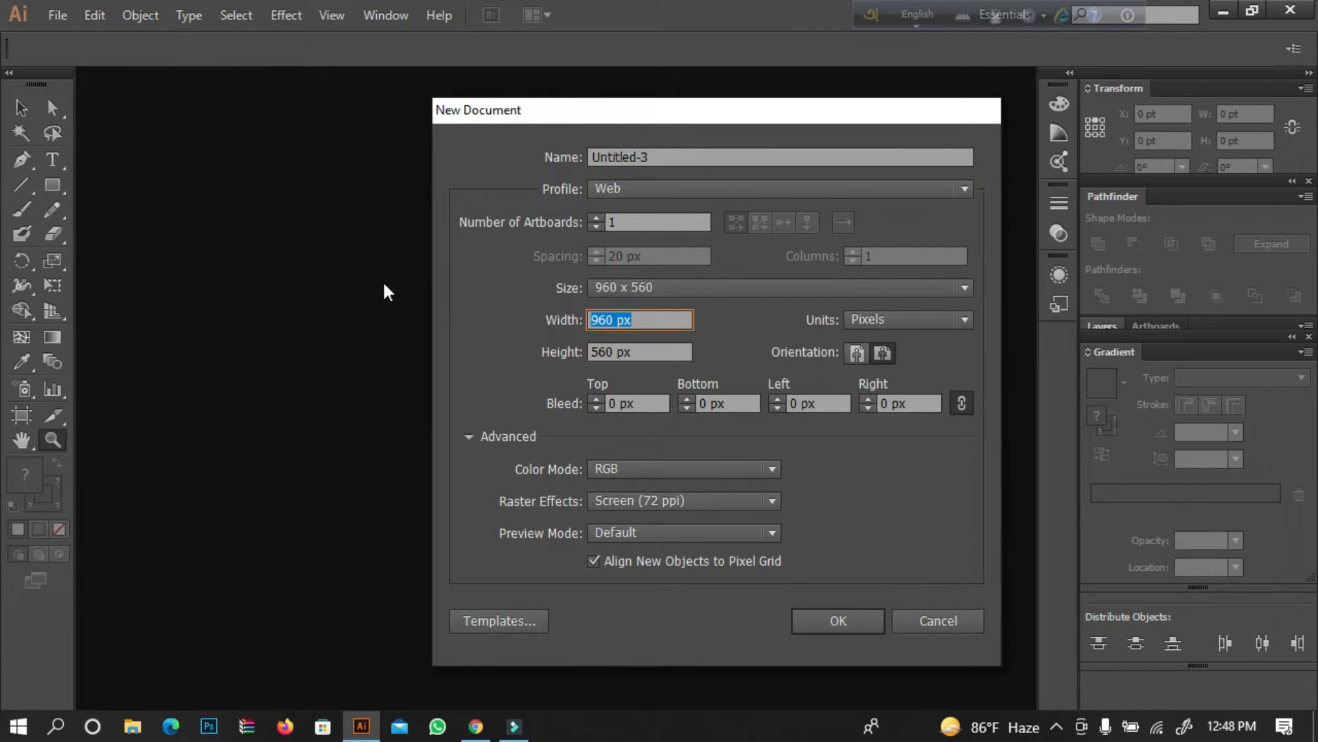
Set the artboard size to 270 px wide by 80 px high and create the document.
type("270")
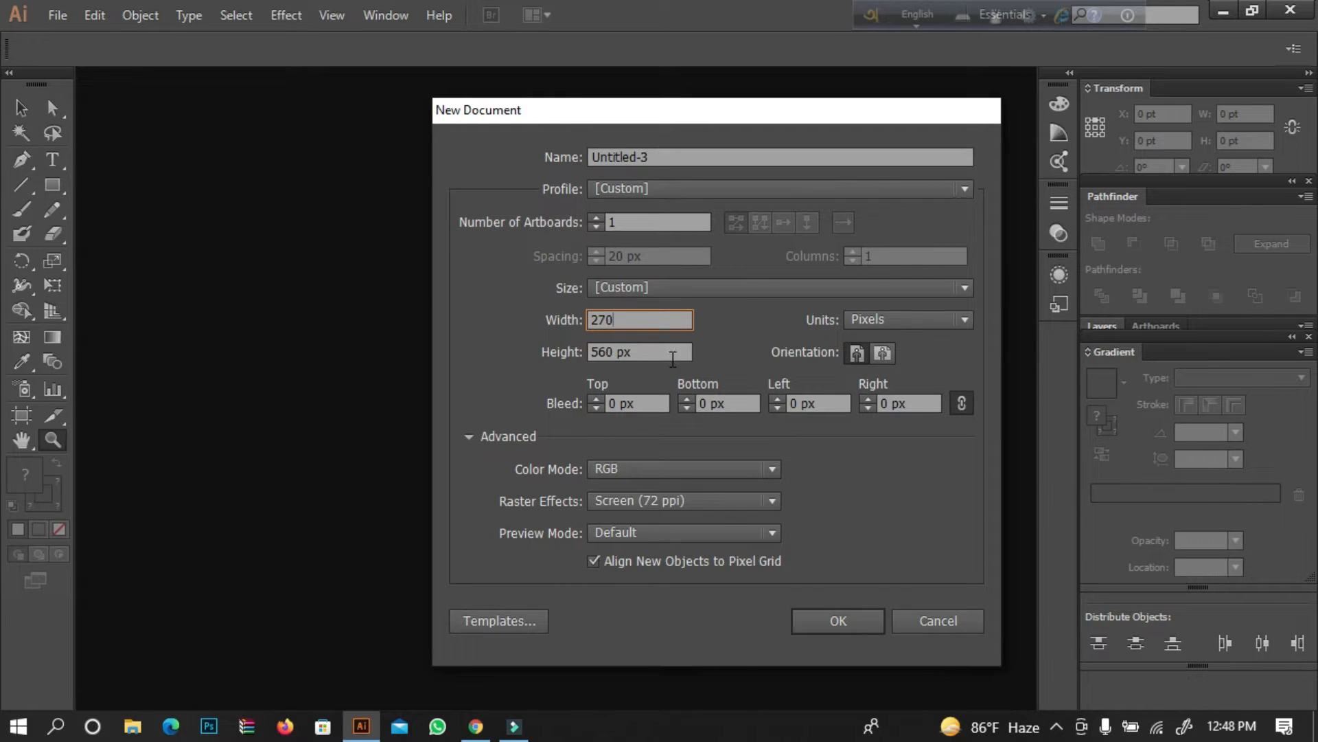
key("Tab")
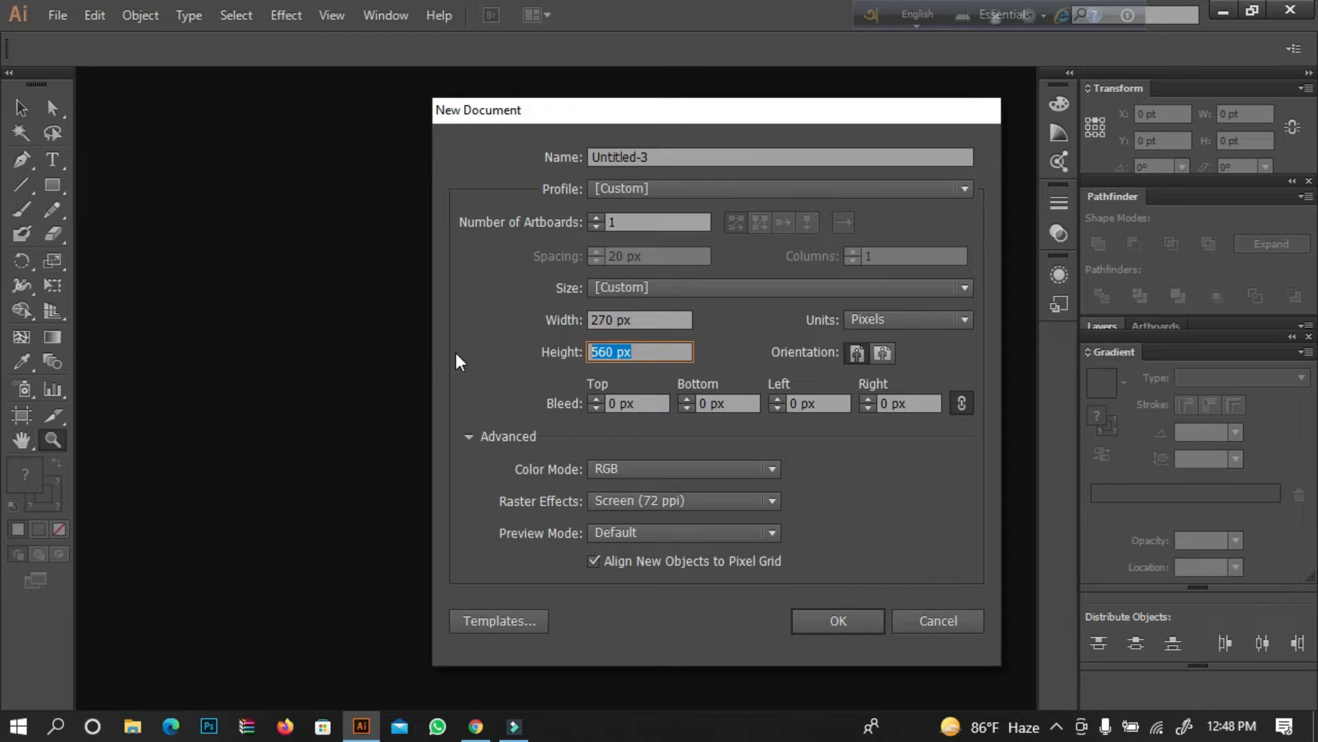
type("1")
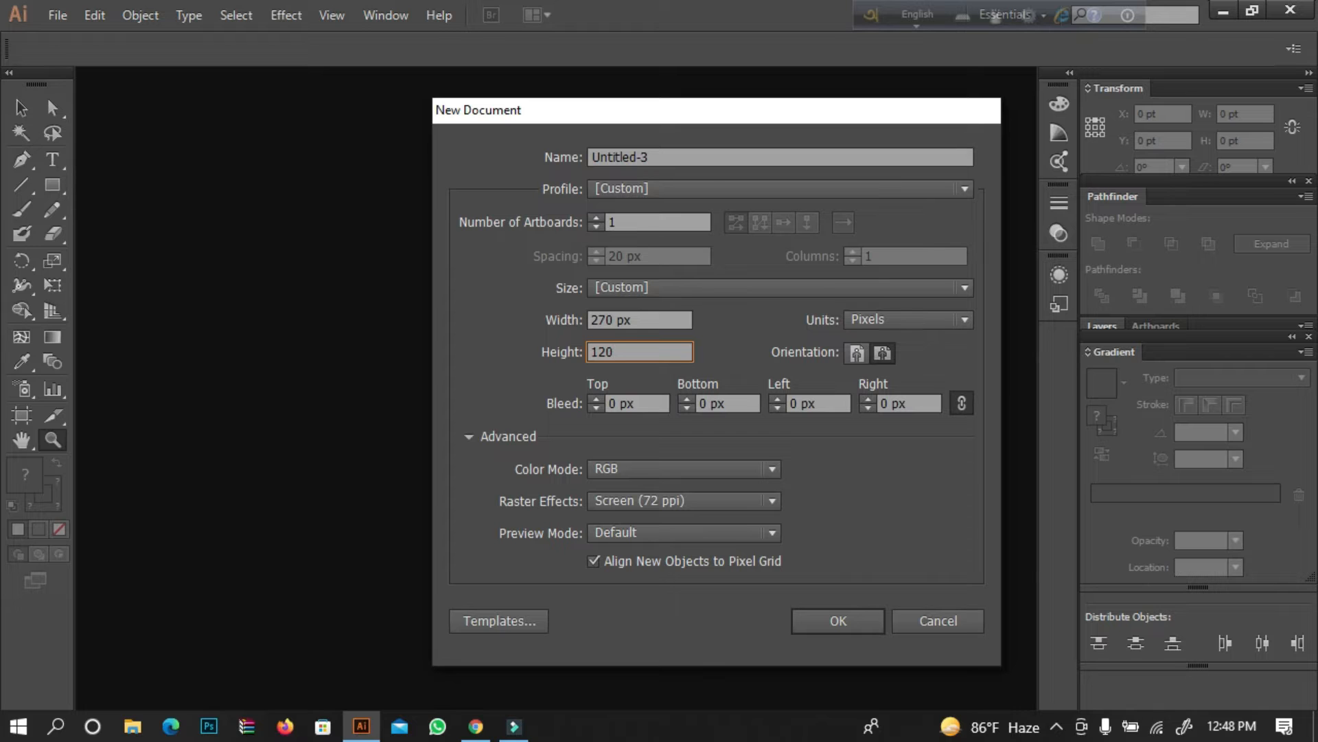
key("BackSpace")
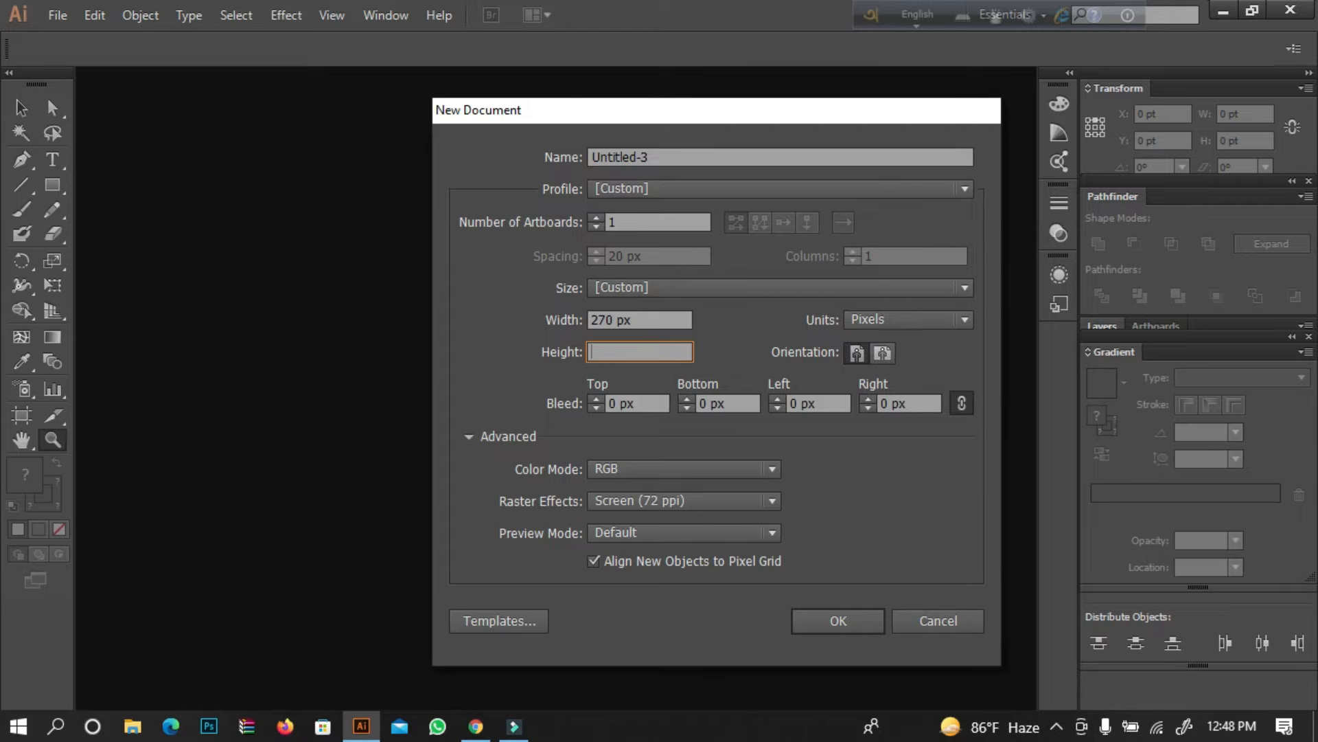
type("80")
key("Return")
Draw a rectangle of about 269 by 80 px over the artboard and align its left edge with the artboard edge.
left_click(21, 108)
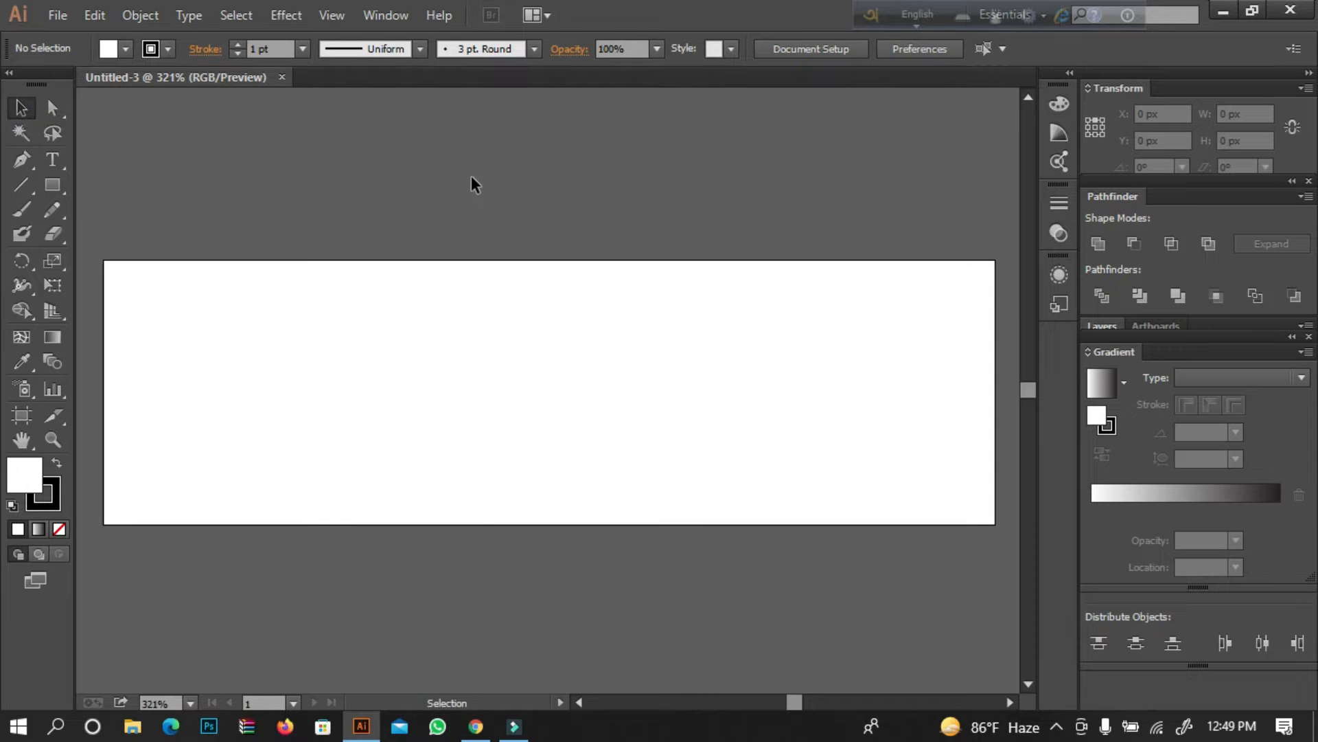
key("ctrl+minus")
left_click(52, 185)
left_click_drag(127, 266, 965, 513)
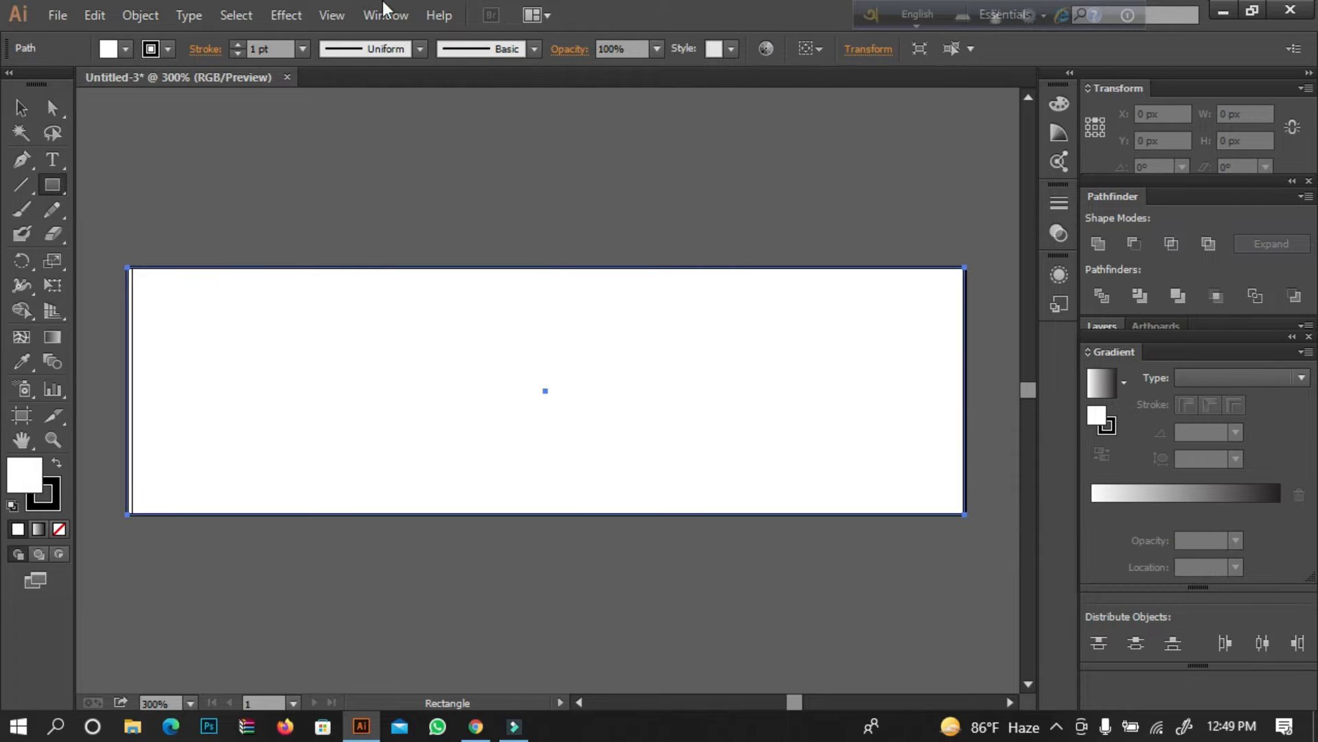
key("v")
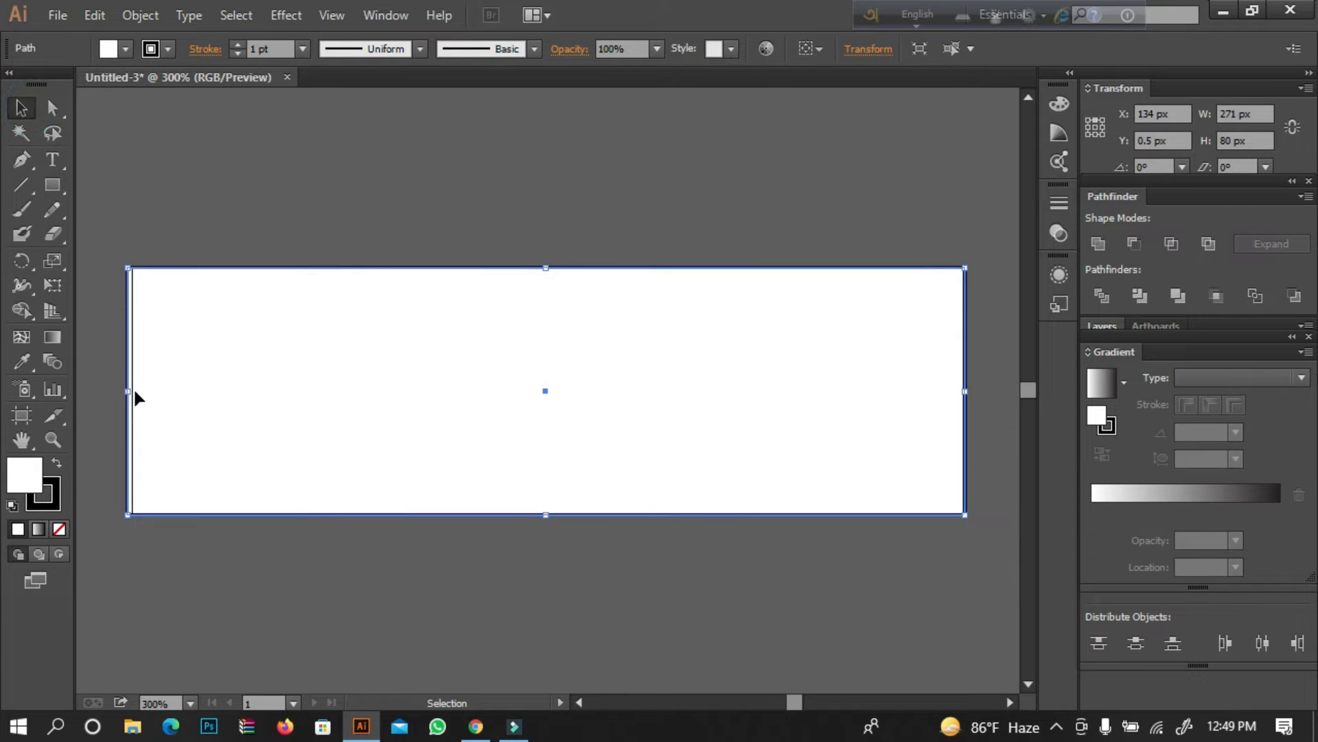
left_click_drag(130, 392, 133, 393)
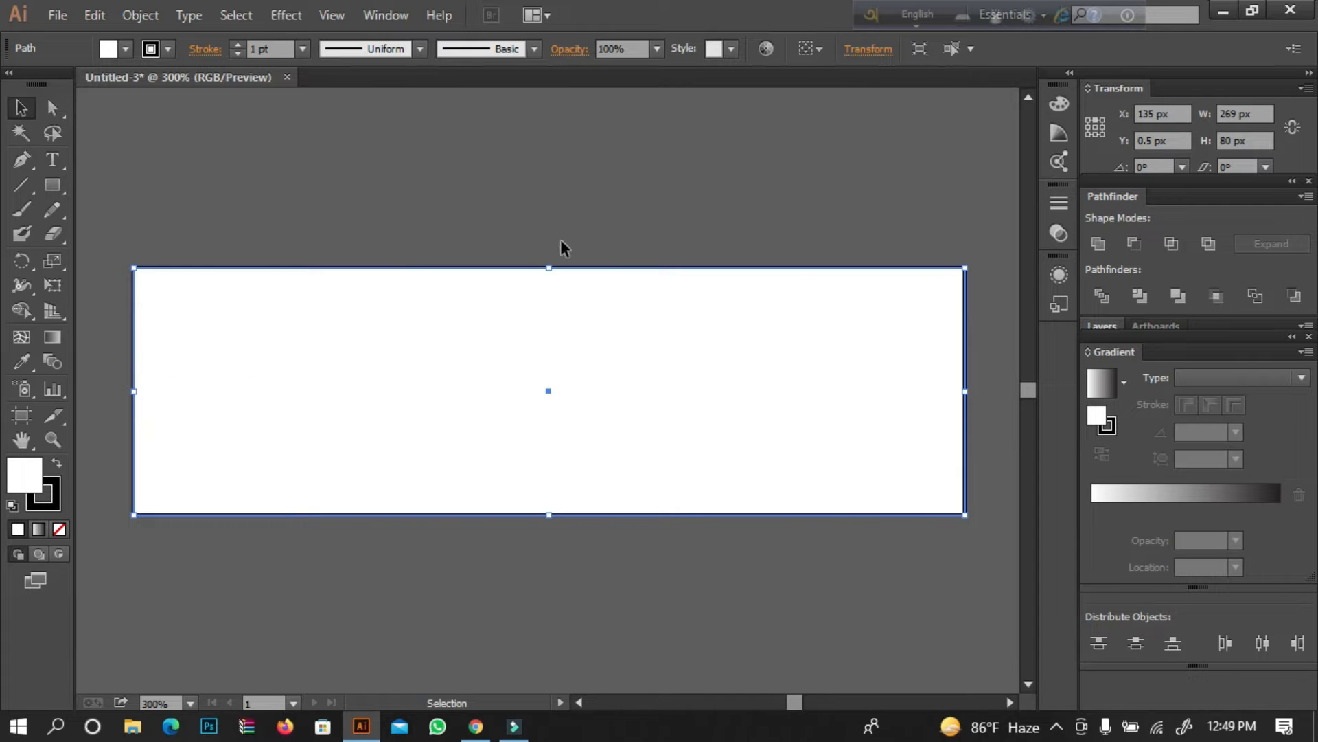
Fill the artboard-sized rectangle with the orange swatch.
left_click(124, 49)
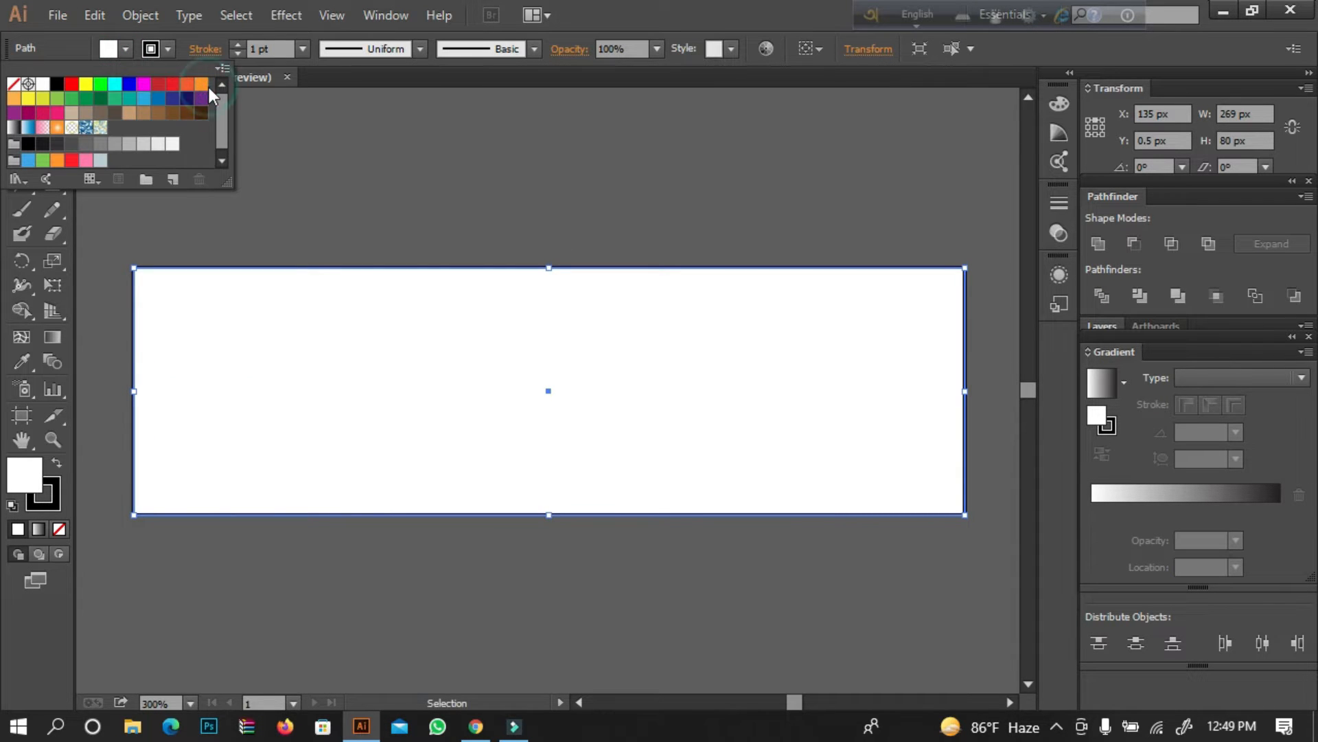
left_click(201, 87)
left_click(404, 187)
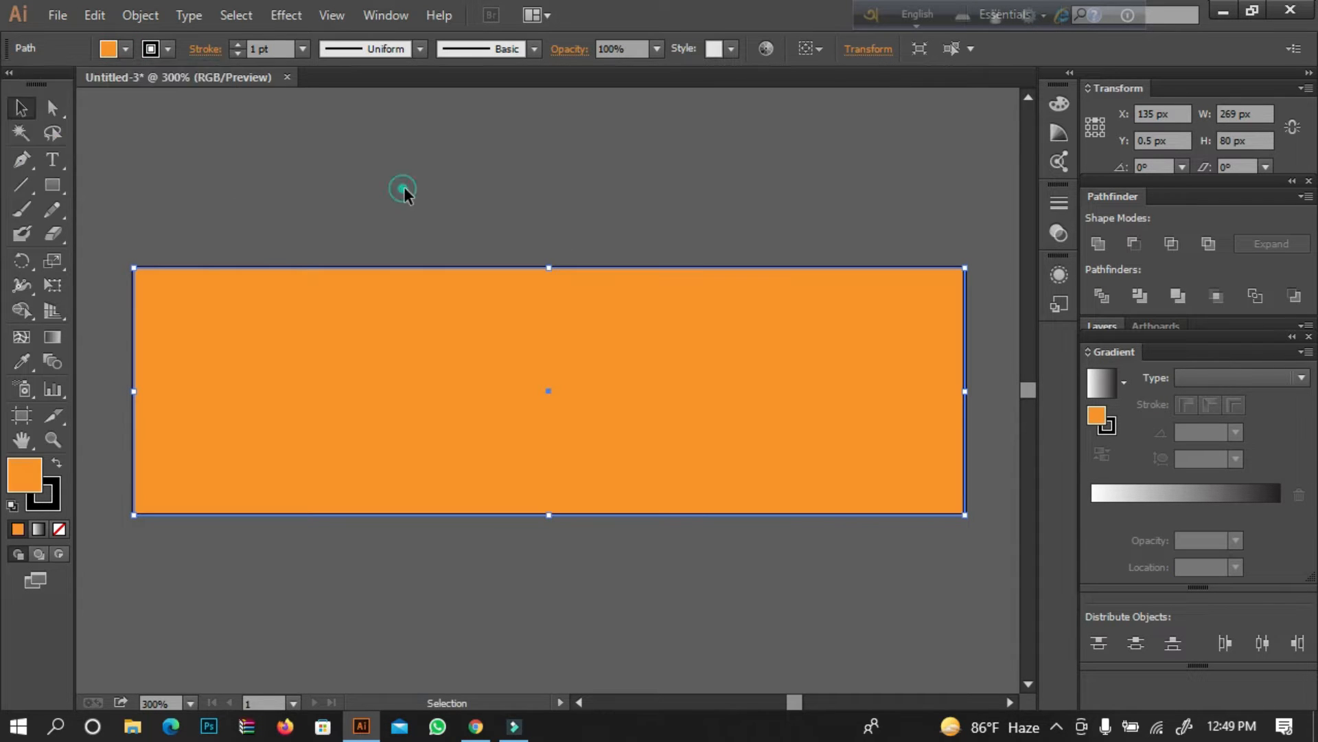
Paste a copy of the orange rectangle in front and narrow it to the right half, about 135 px wide.
left_click(530, 404)
left_click(94, 15)
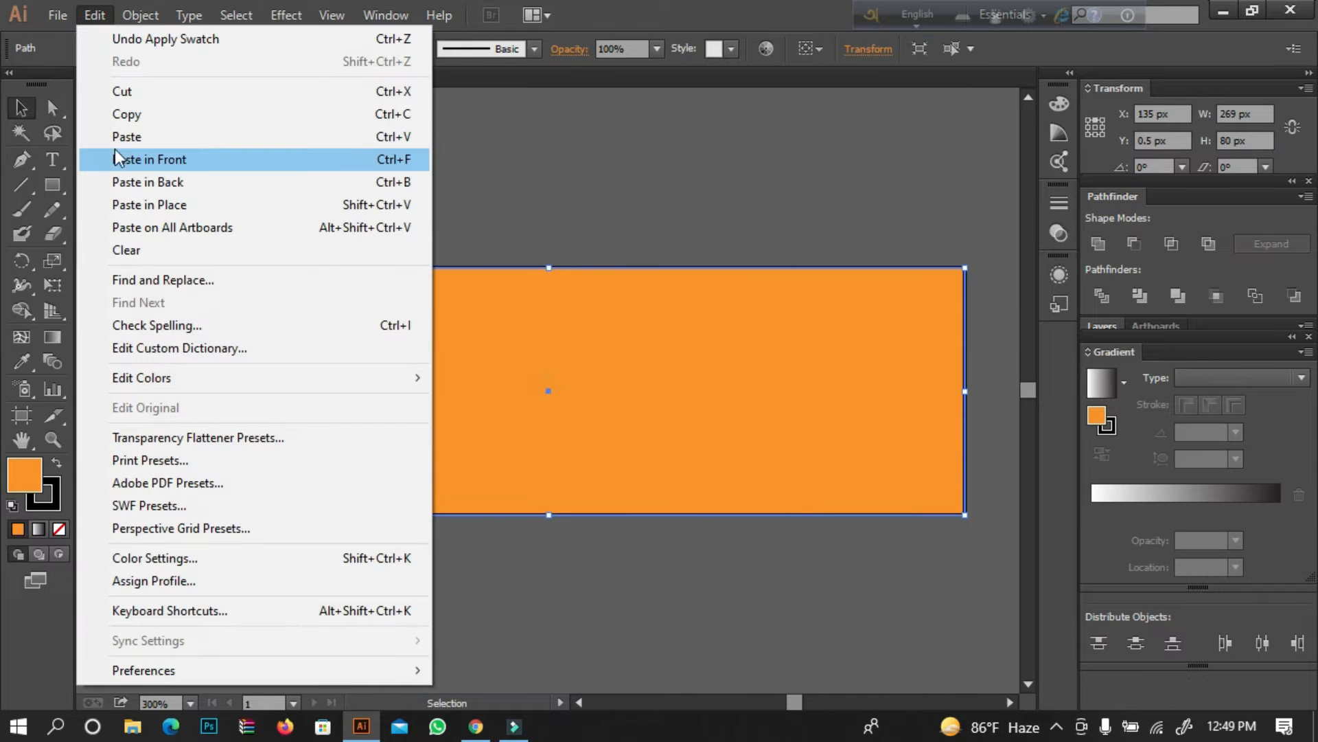
left_click(125, 114)
left_click(94, 15)
left_click(130, 162)
left_click_drag(139, 396, 548, 440)
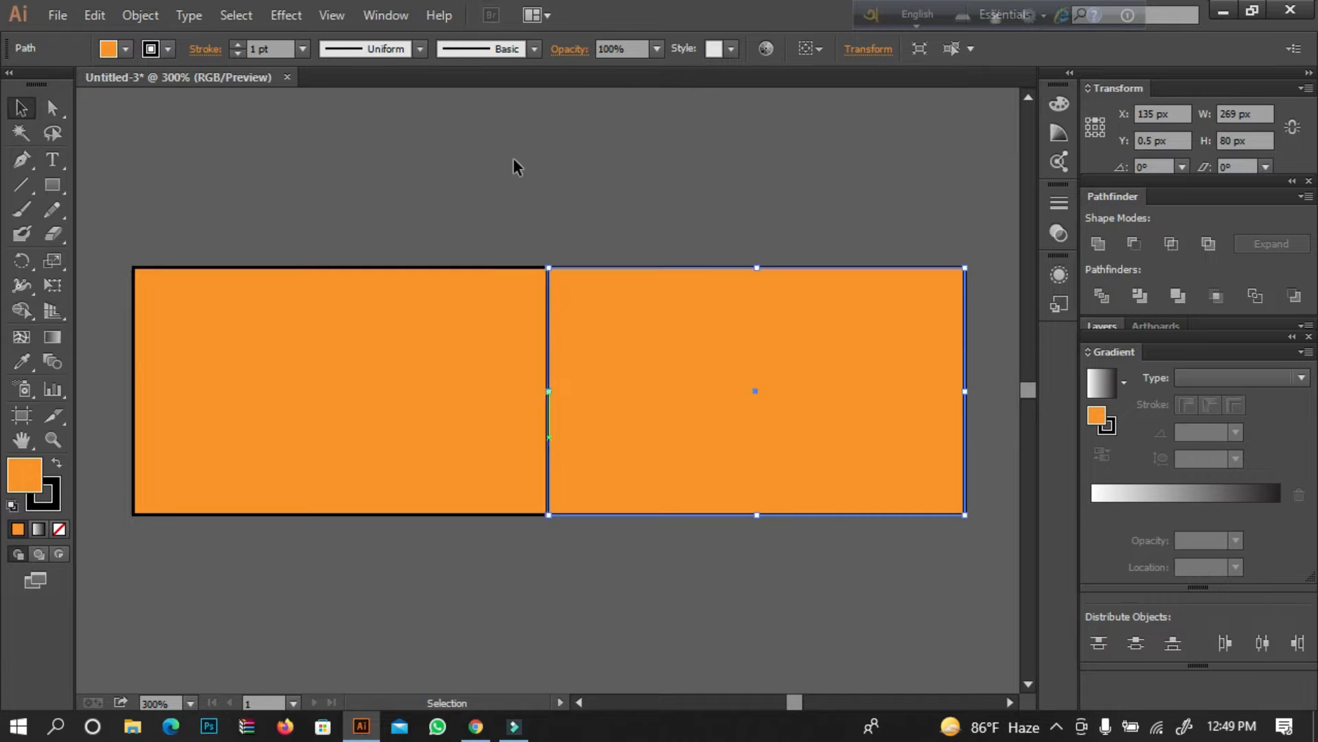
Try several swatches on the right-half rectangle and settle on the teal fill.
left_click(125, 49)
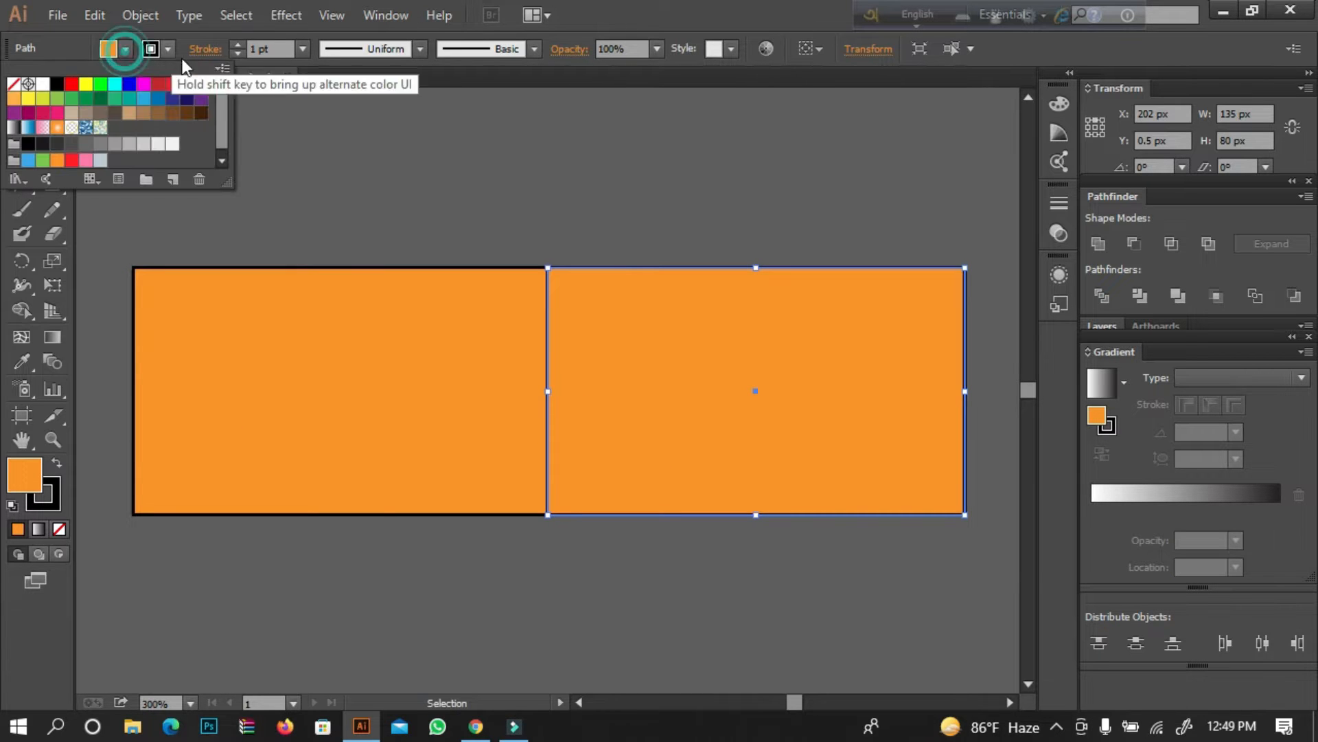
left_click(157, 84)
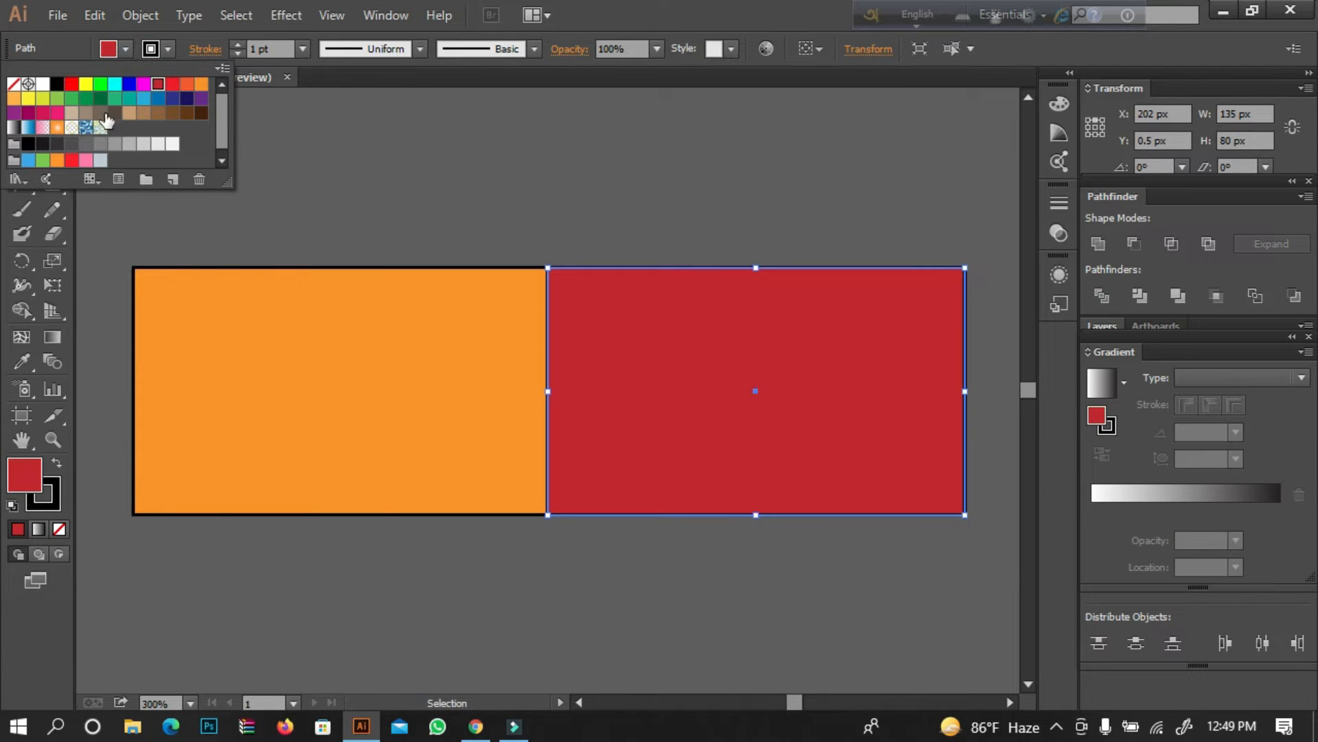
left_click(171, 100)
left_click(143, 98)
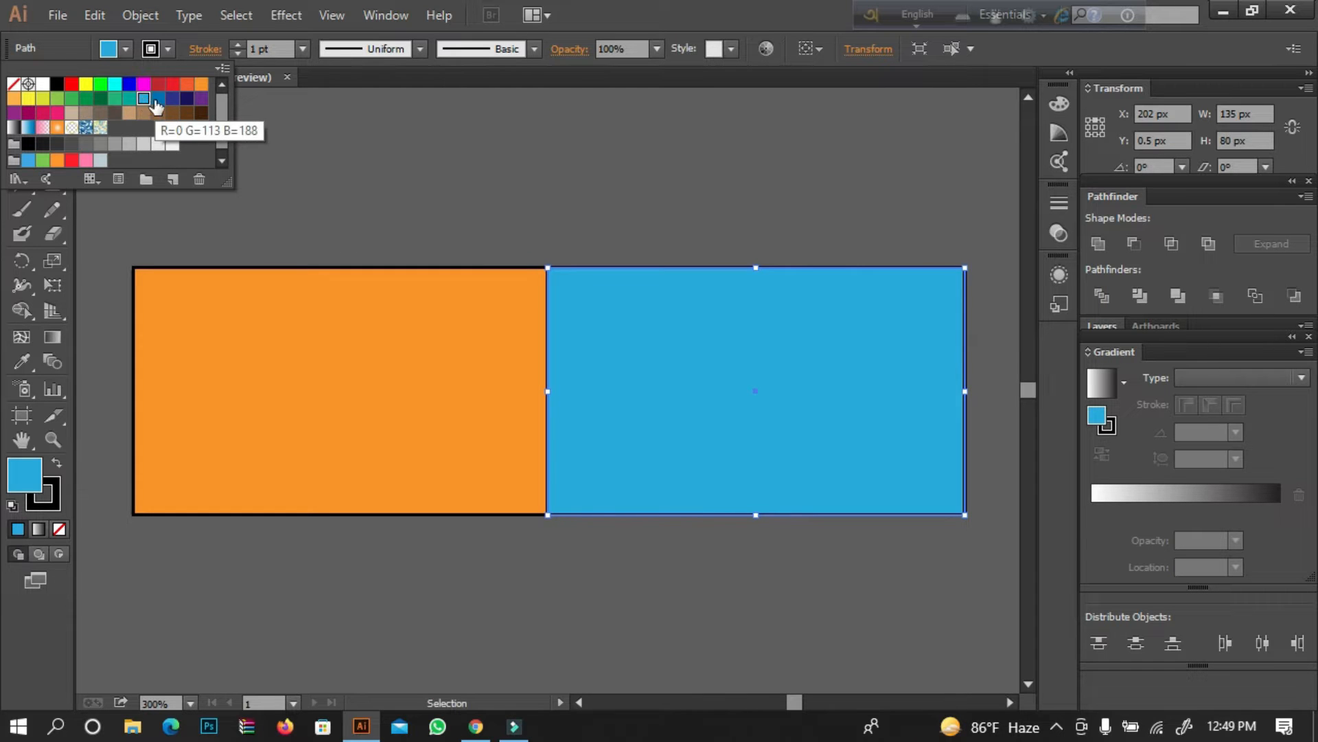
left_click(129, 98)
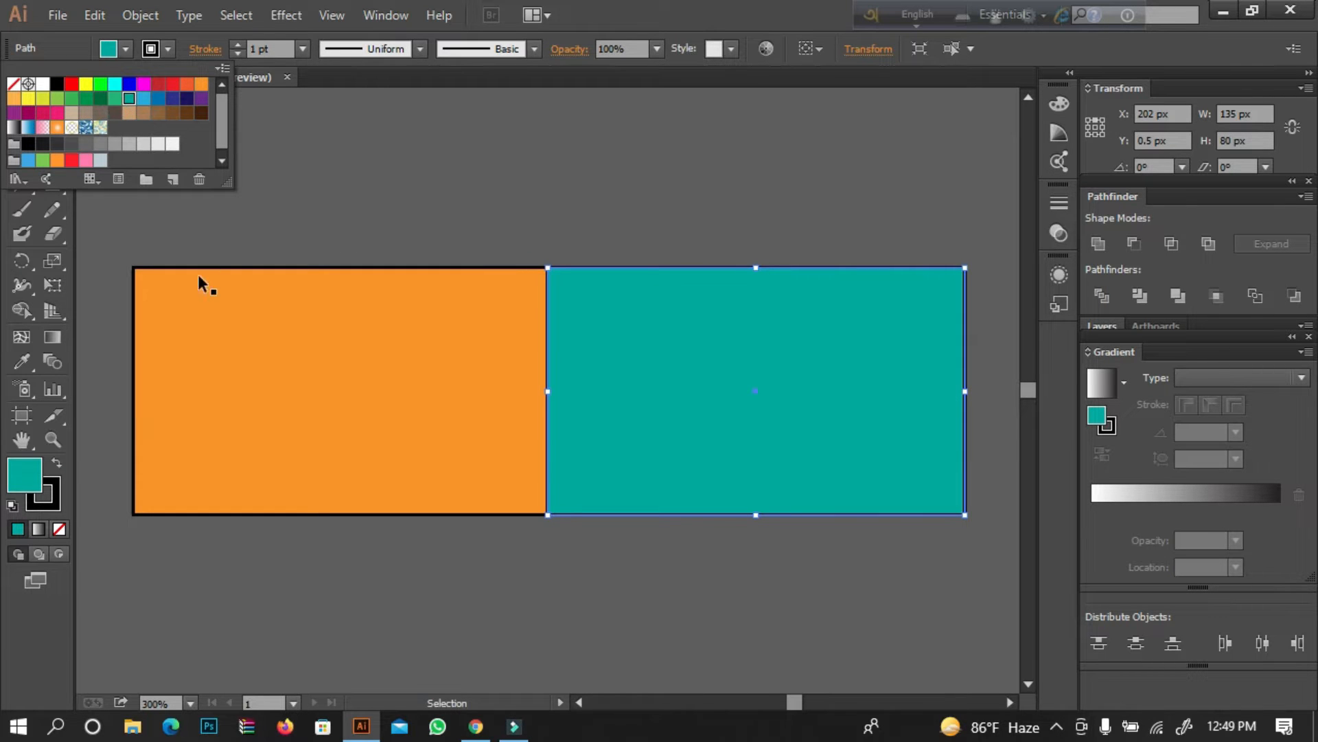
left_click(356, 158)
Remove the stroke from both the teal and the orange rectangle.
left_click(236, 55)
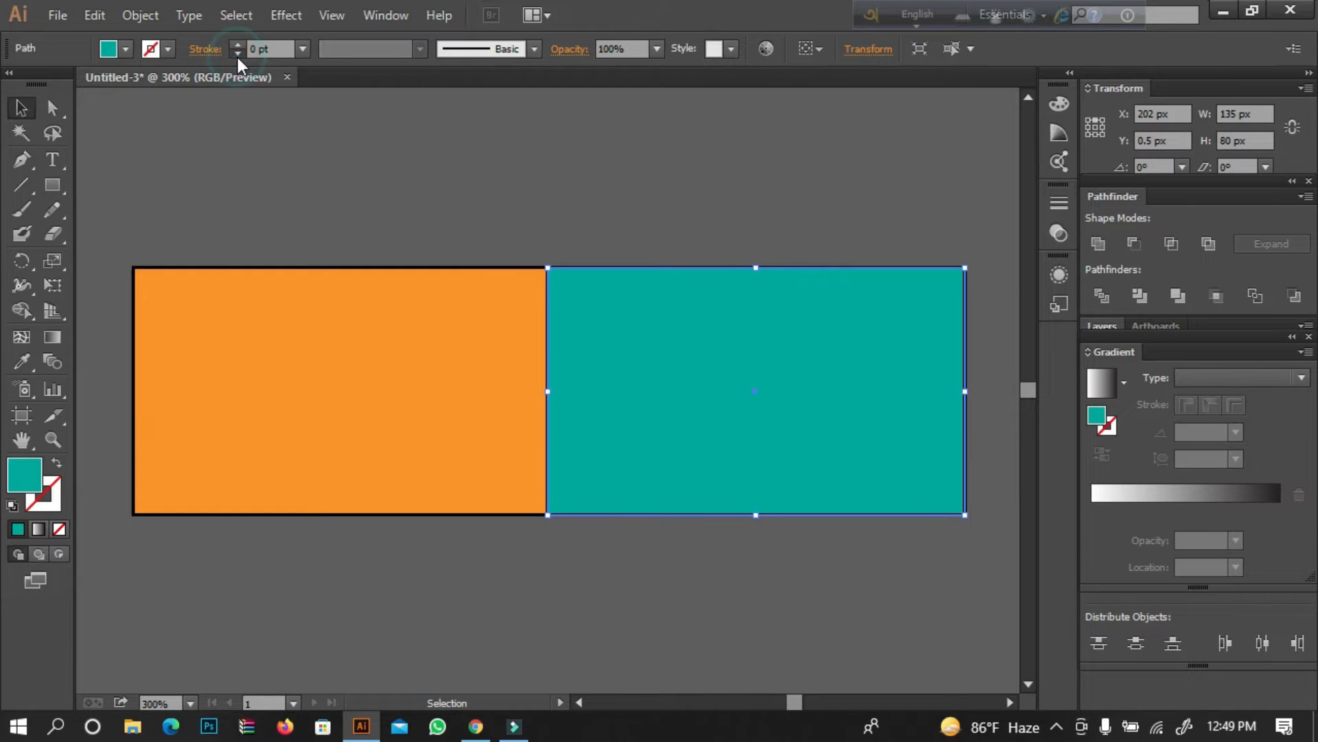
left_click(275, 152)
left_click(312, 364)
left_click(54, 497)
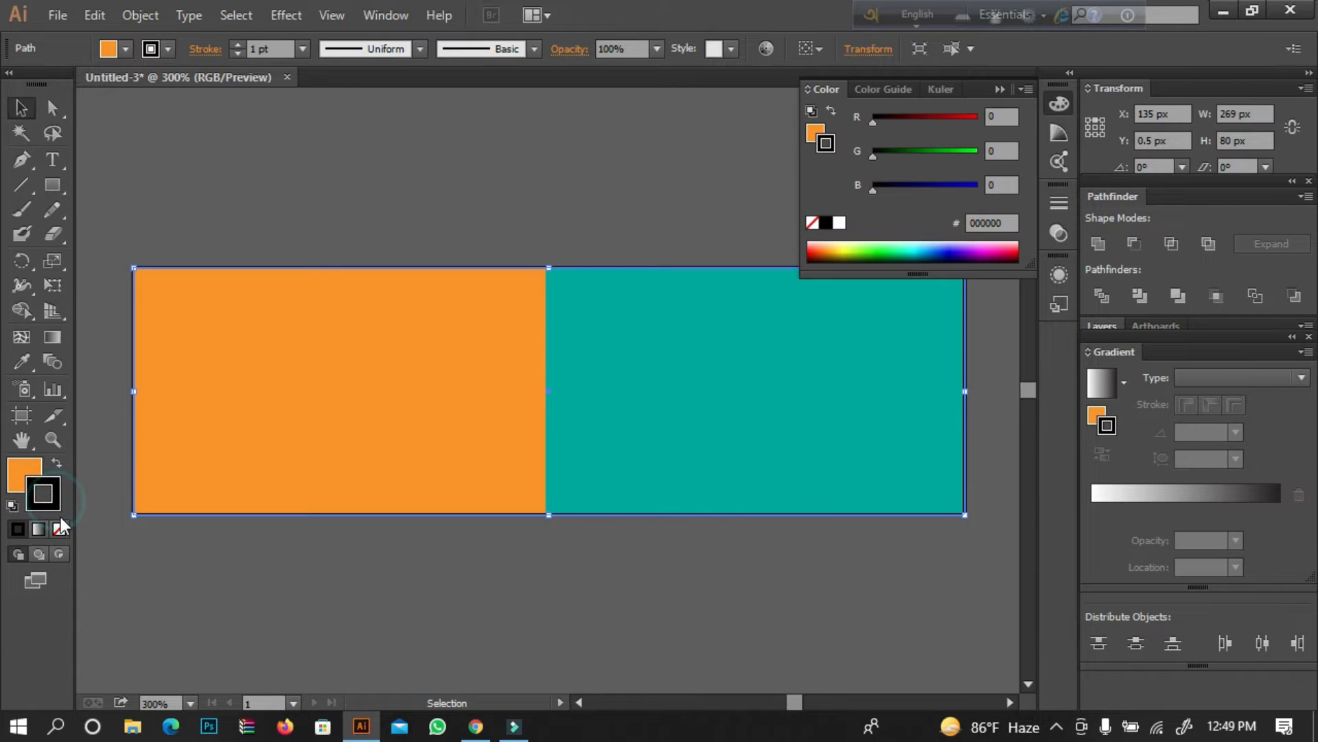
left_click(59, 529)
left_click(27, 477)
left_click(321, 188)
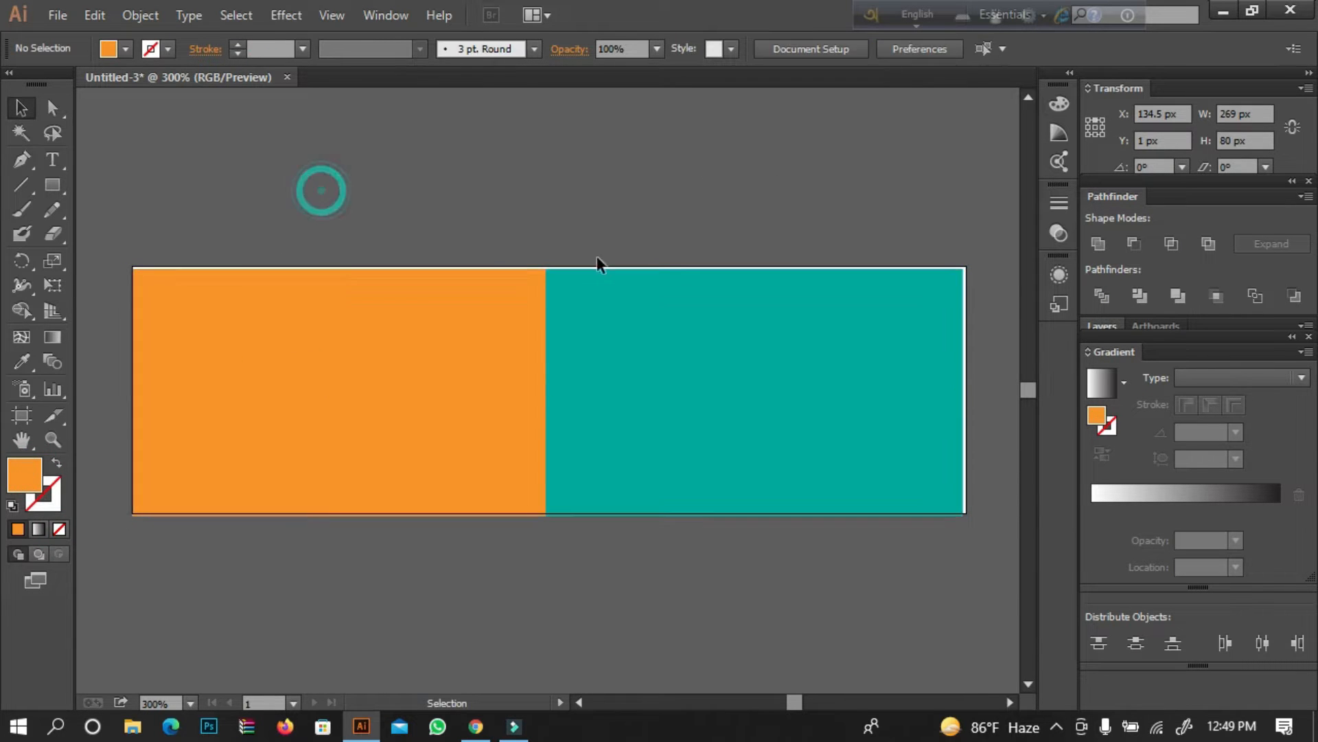
Nudge and widen the orange rectangle to fit the artboard, and align the teal one with the artboard's right half.
left_click(441, 297)
key("Up")
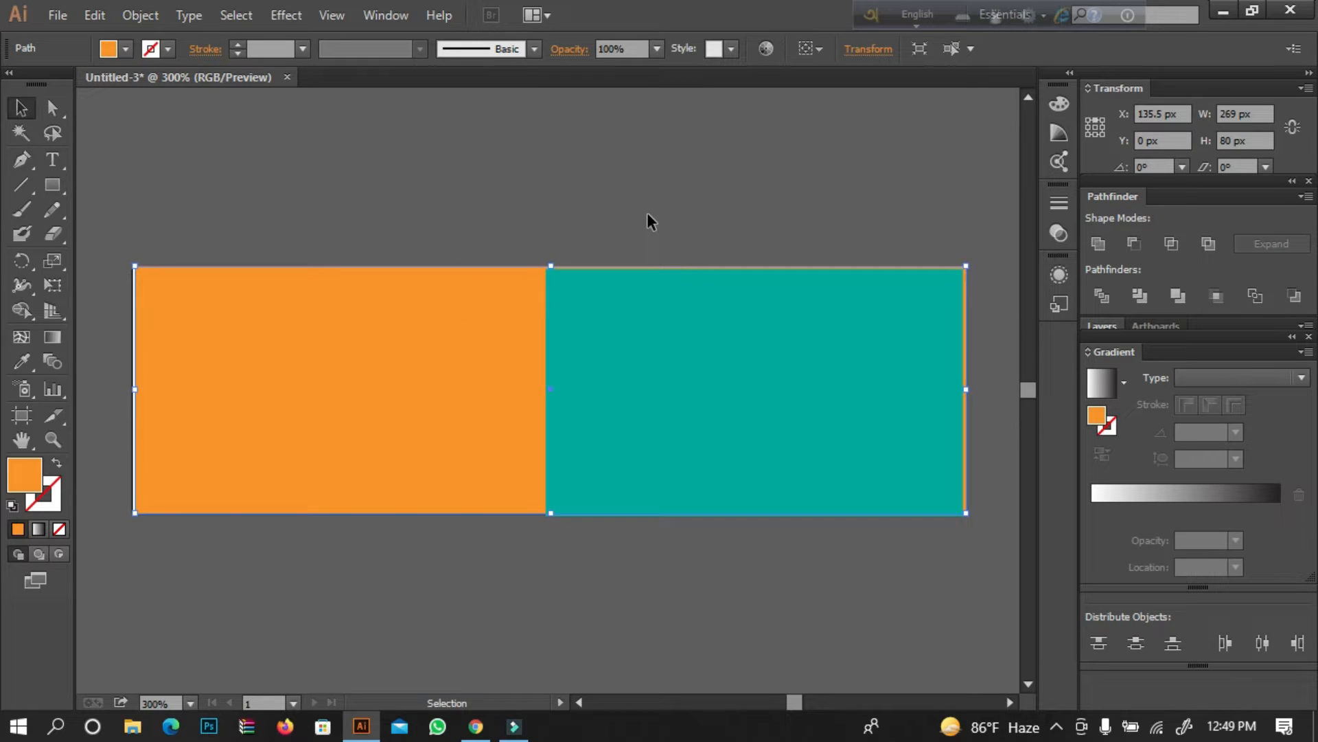
key("Left")
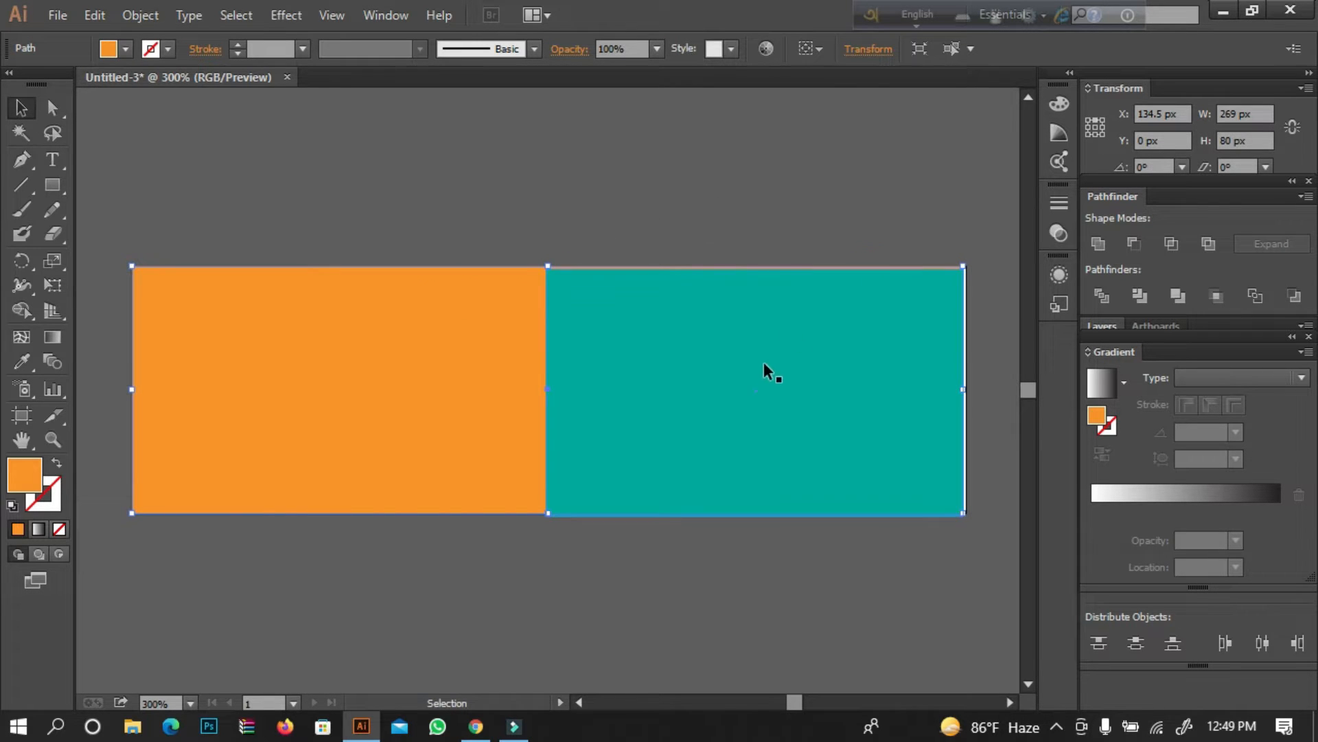
left_click_drag(963, 390, 967, 389)
left_click(984, 332)
left_click(852, 338)
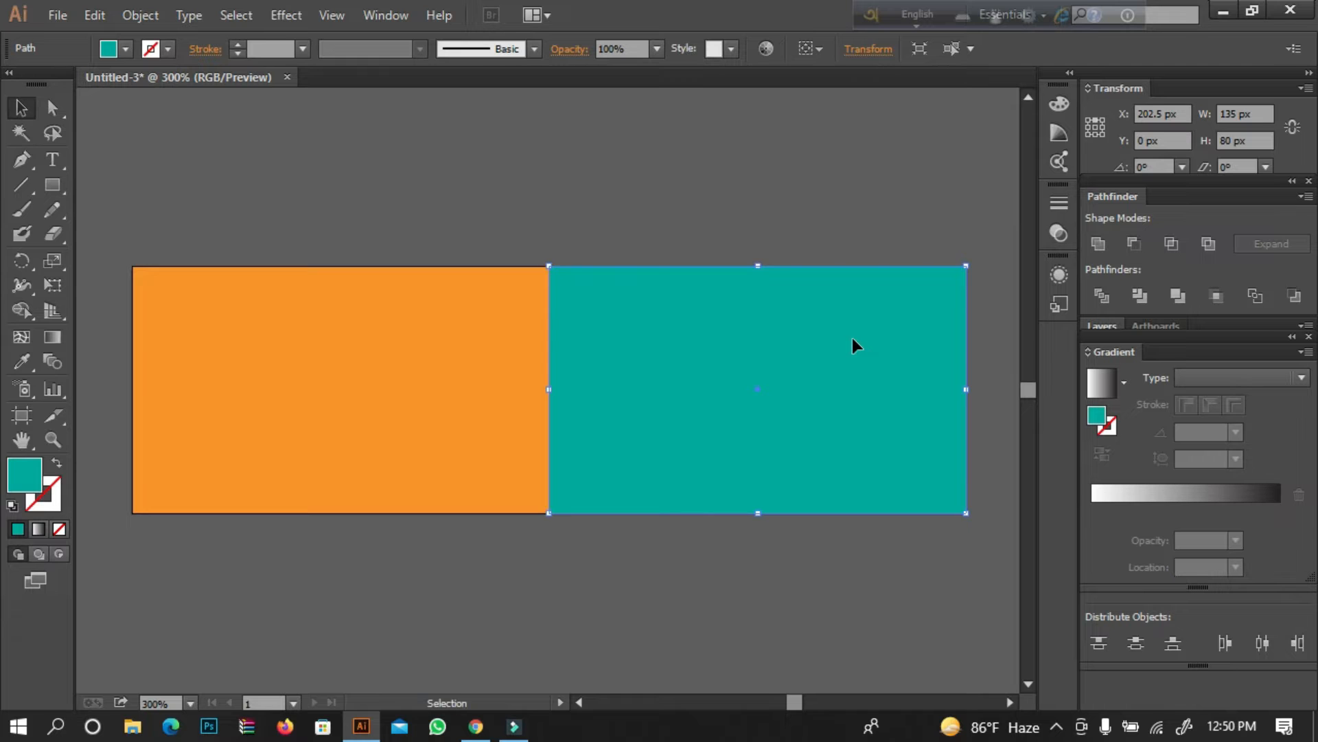
left_click(870, 236)
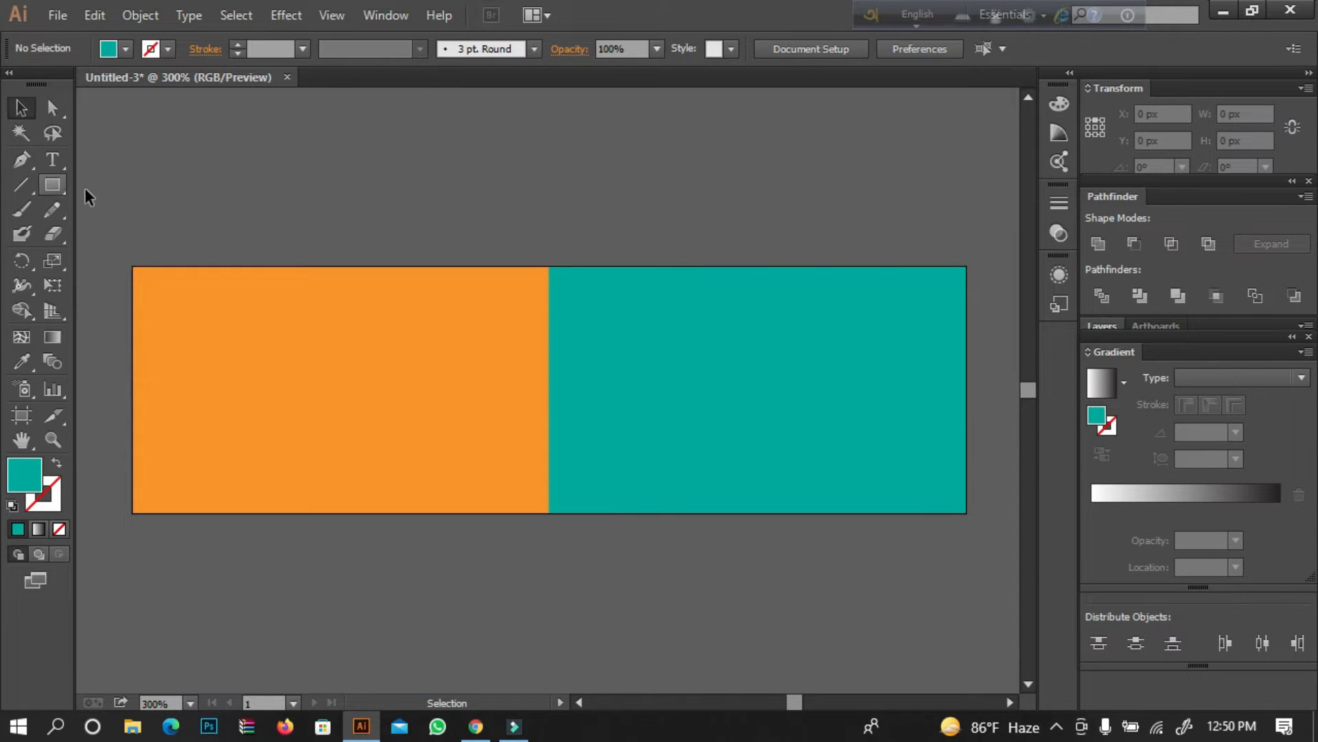
Draw a rounded square of about 22 px above the artboard and fill it with the white-to-orange radial gradient swatch.
left_click_drag(52, 185, 224, 216)
left_click_drag(265, 174, 334, 241)
left_click(23, 108)
left_click(125, 50)
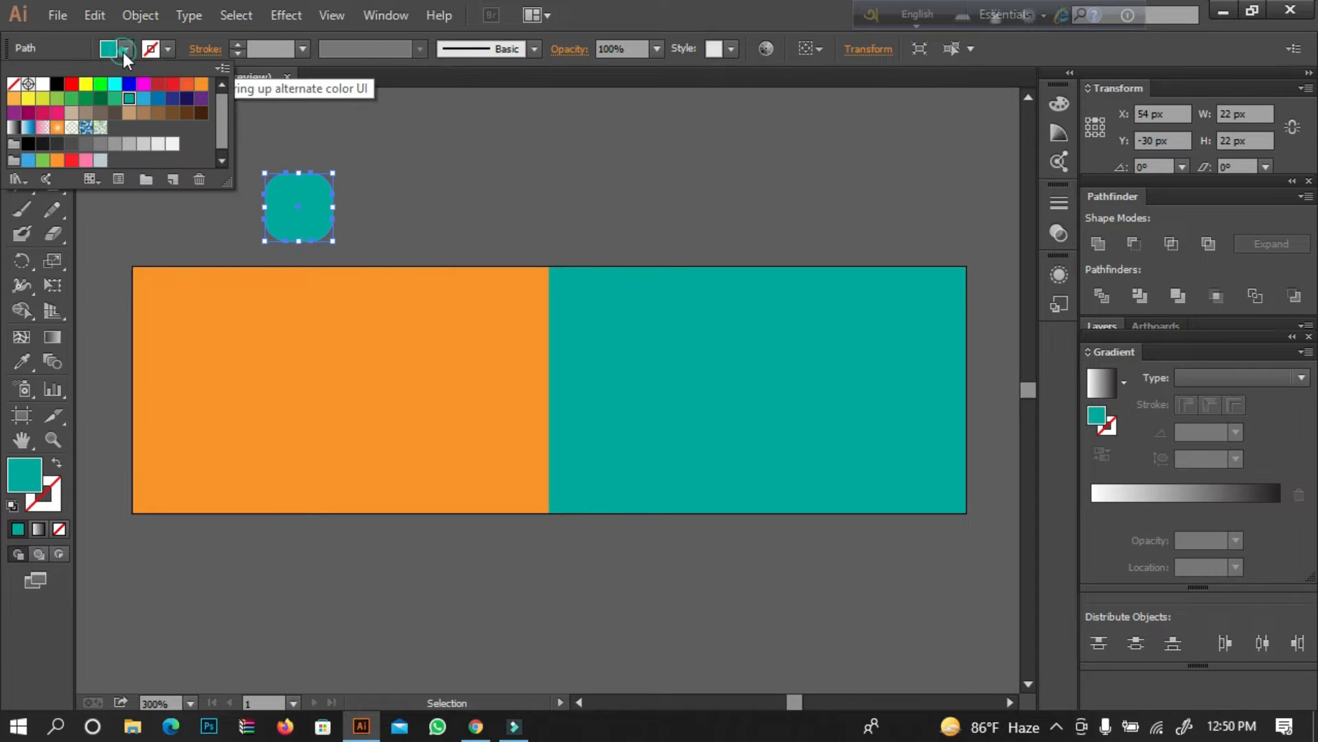
left_click(57, 127)
left_click(354, 143)
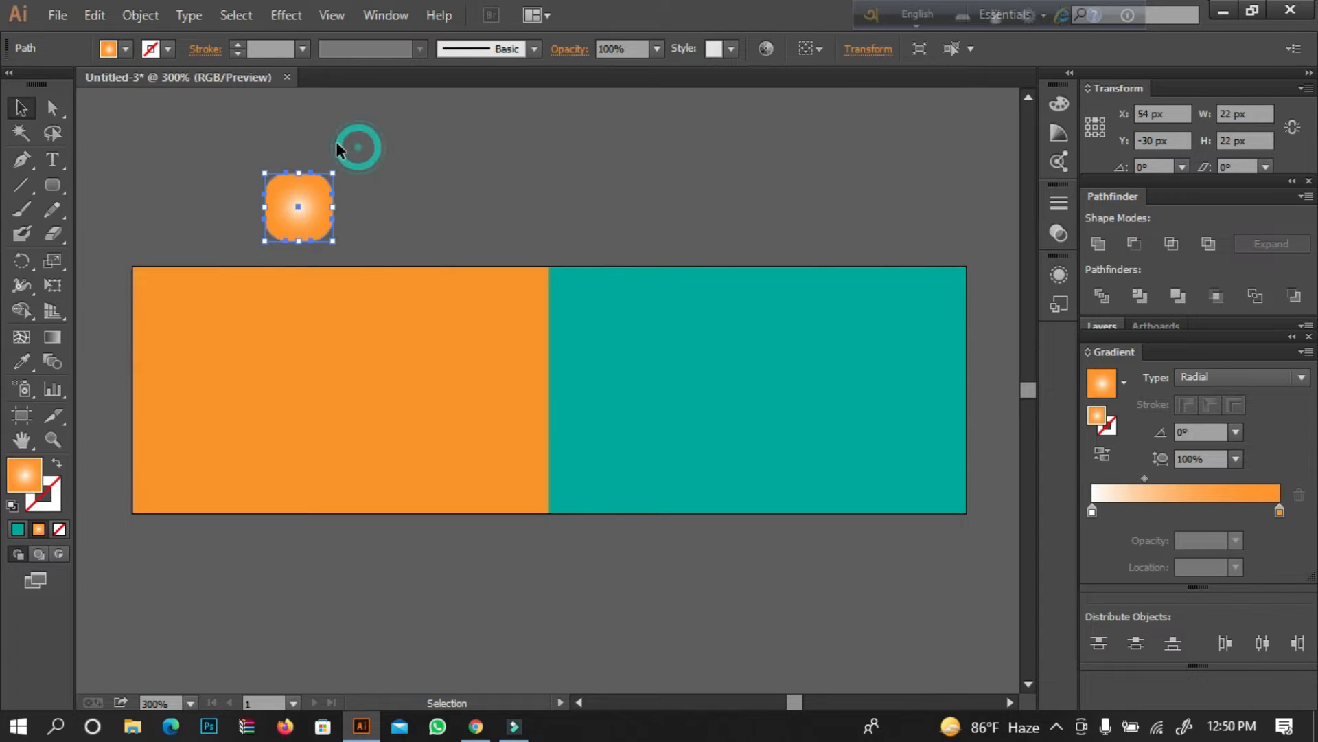
Change the rounded square's gradient to Linear and redraw it slightly downward across the shape from white to orange.
left_click(1209, 376)
left_click(1221, 394)
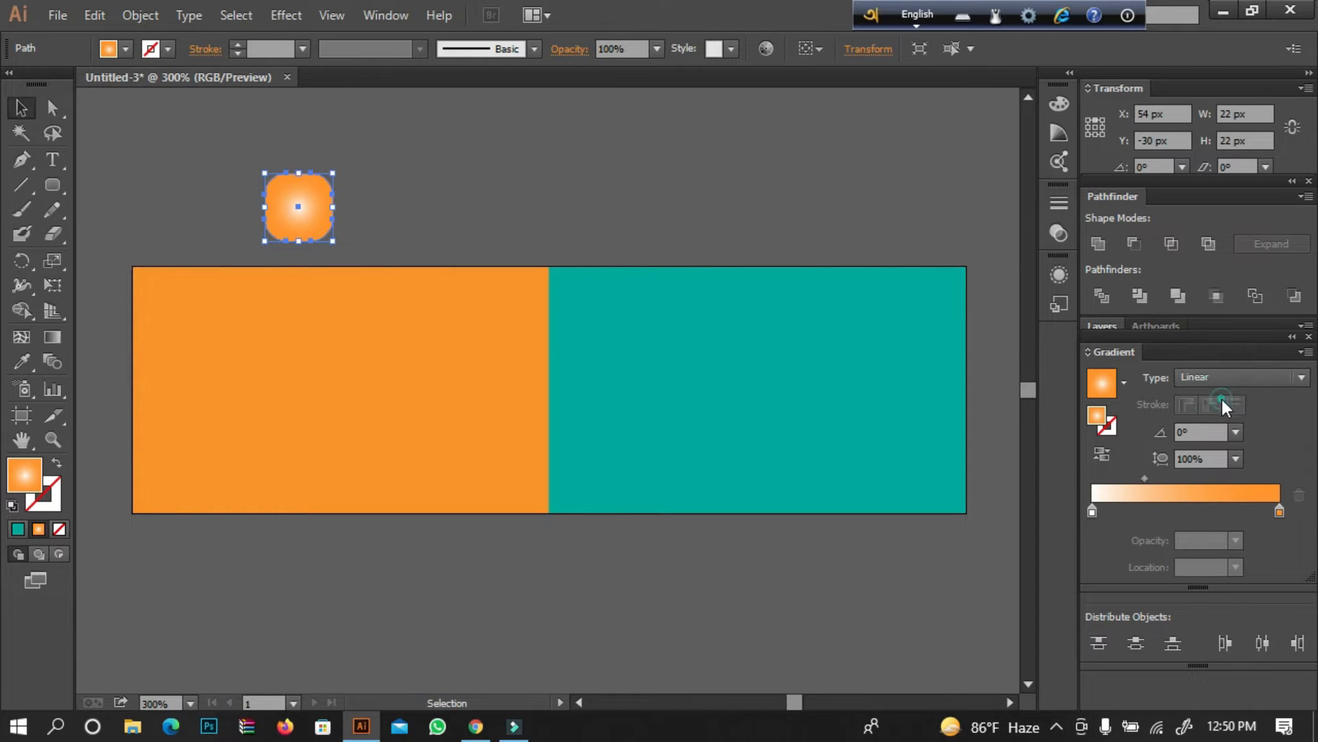
left_click(53, 337)
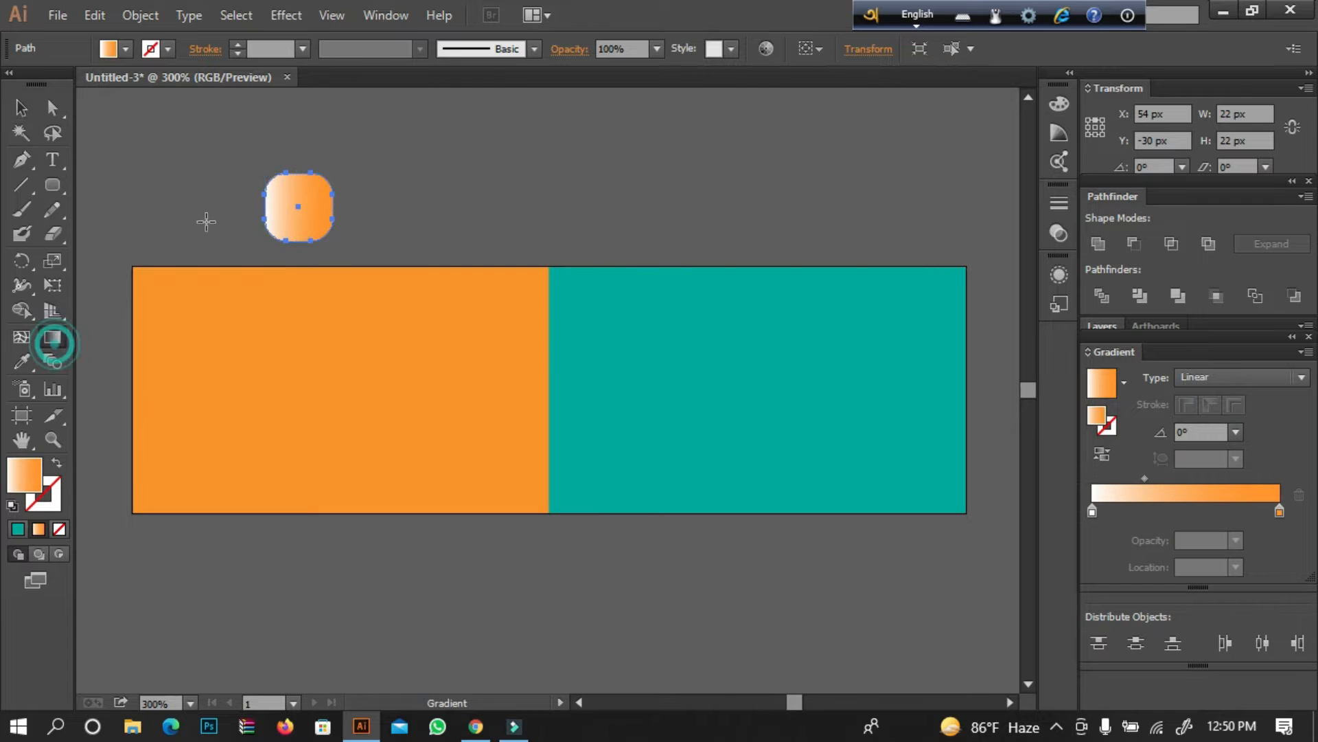
left_click_drag(204, 220, 333, 238)
Move the rounded square into the upper-left corner of the orange area and rotate it to a diamond-like angle.
left_click(21, 108)
left_click_drag(302, 208, 190, 326)
left_click_drag(227, 283, 226, 318)
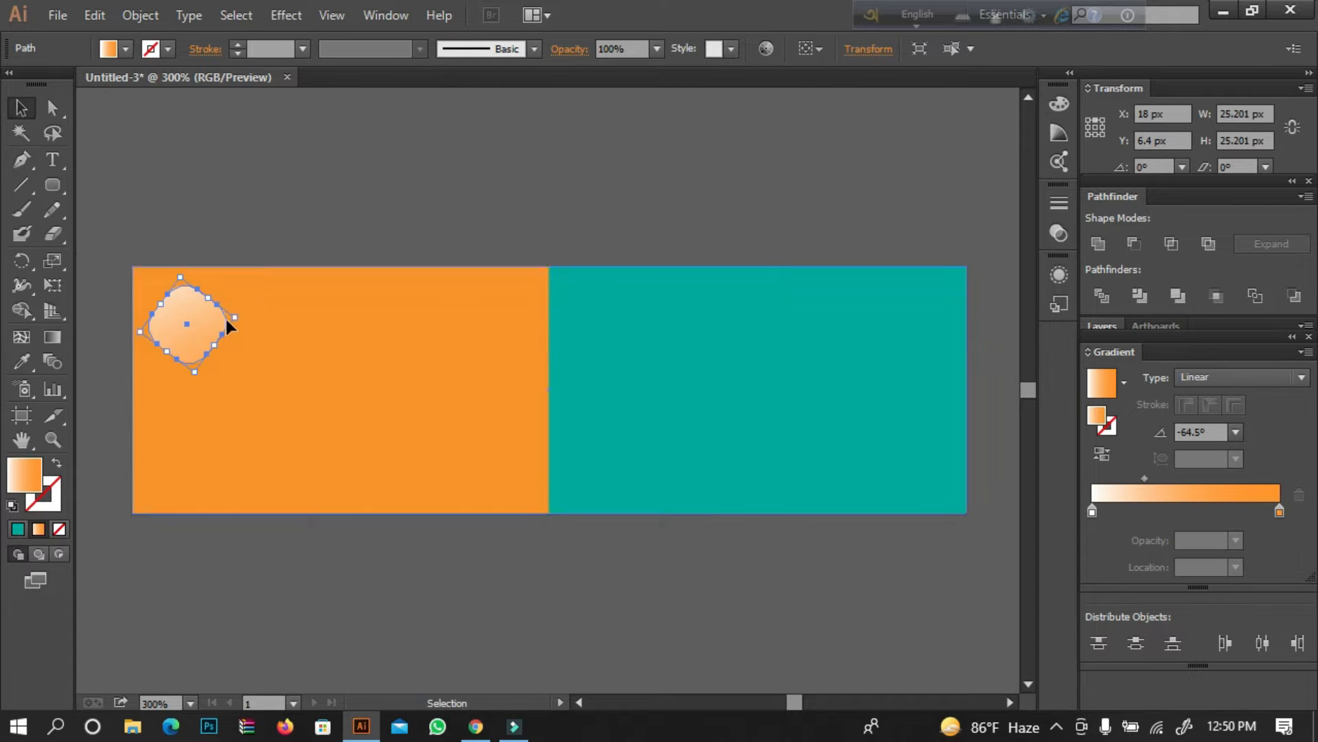
left_click(252, 218)
Add the text "logo" in 12 pt Myriad Pro and place it over the rounded diamond.
left_click(52, 160)
left_click(211, 163)
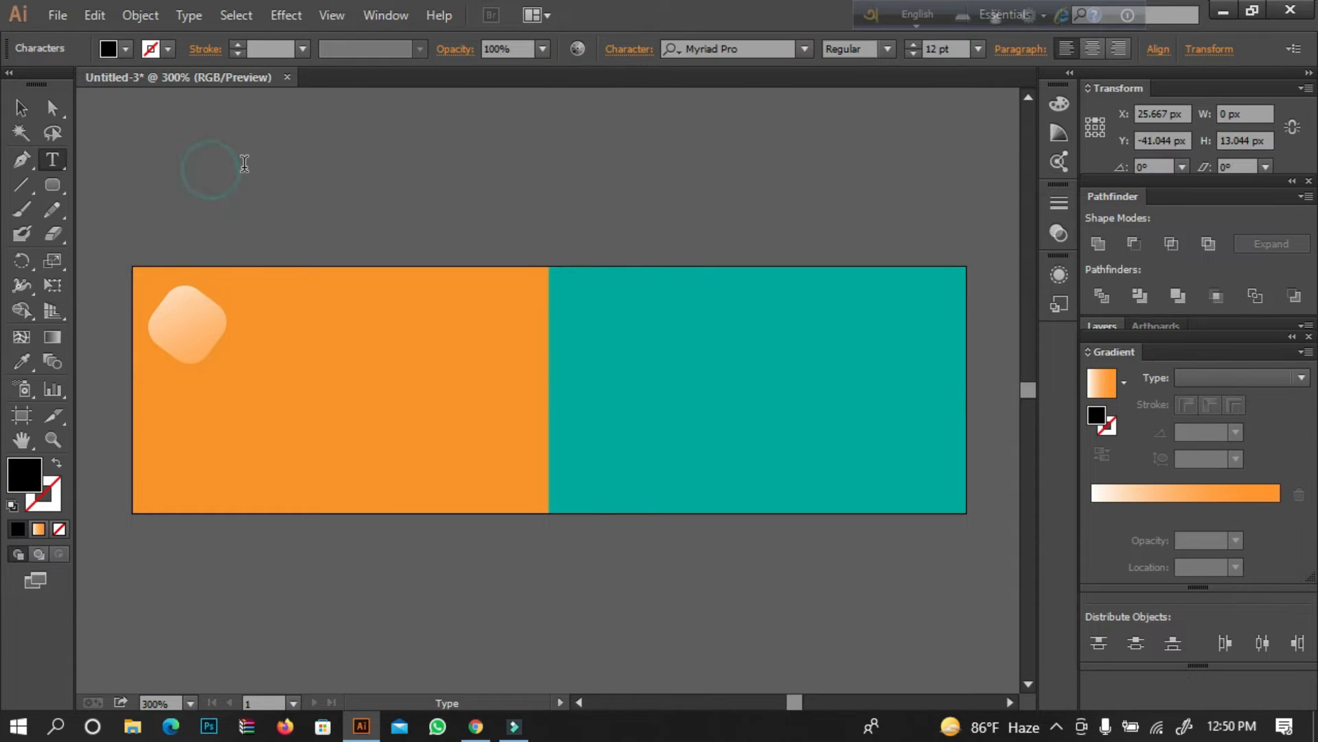
type("logo")
left_click(21, 107)
left_click_drag(266, 169, 228, 324)
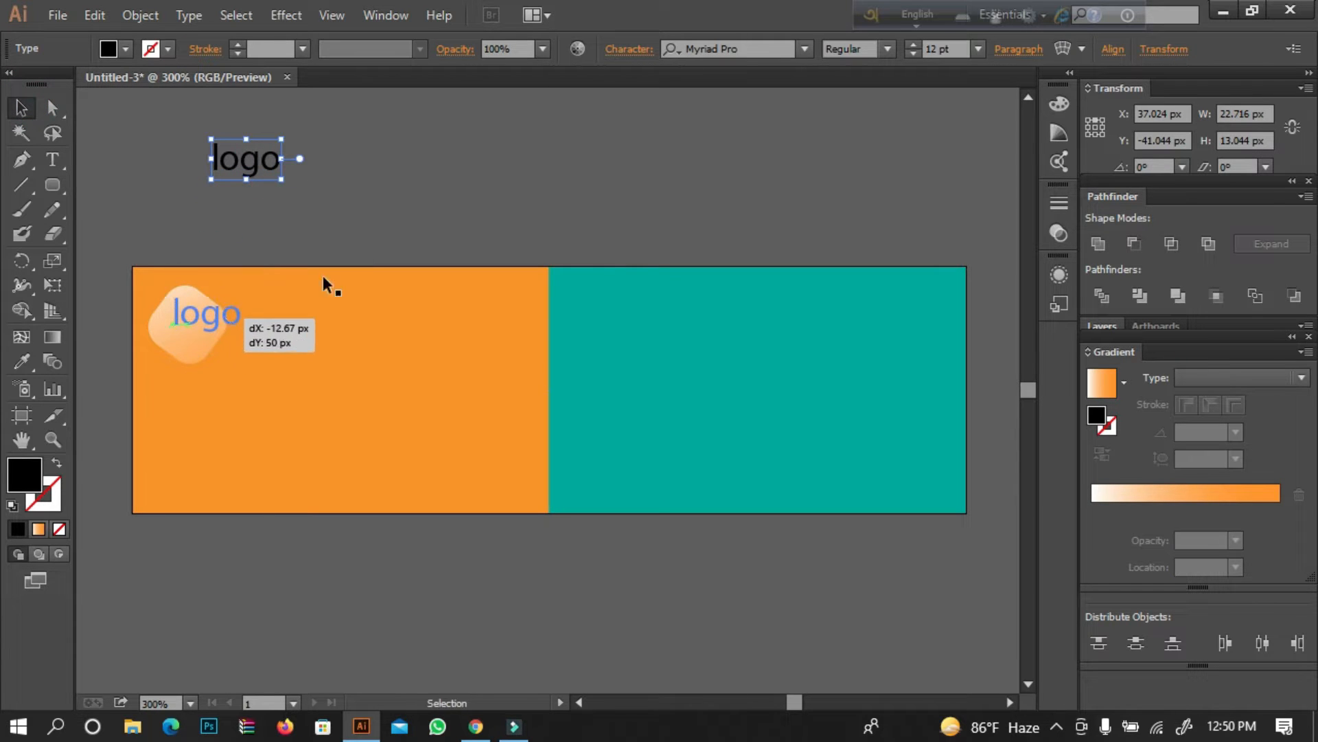
Move the rounded diamond together with its "logo" text from the orange area to the empty space above the artboard.
left_click(60, 442)
left_click(347, 442)
left_click(439, 327)
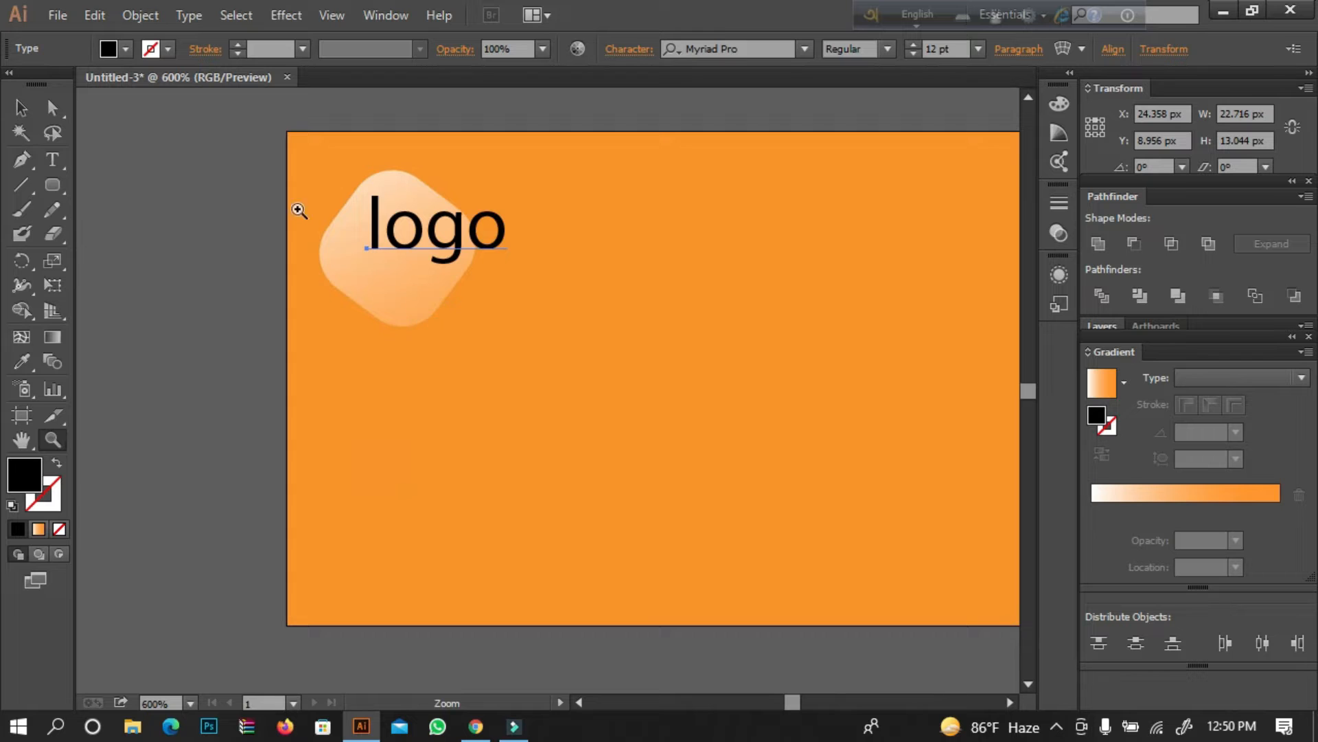
key("space")
left_click_drag(313, 184, 34, 397)
left_click_drag(178, 151, 254, 131)
left_click(22, 107)
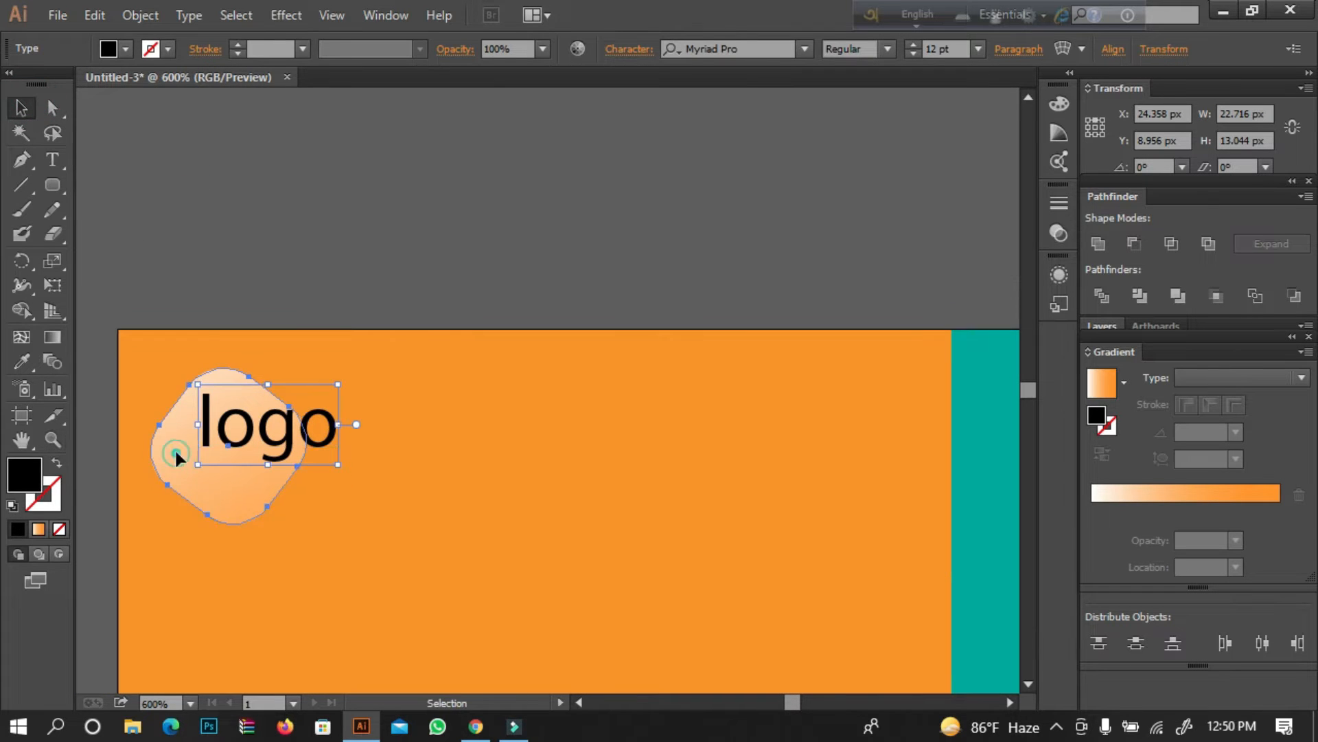
left_click(174, 448)
left_click(237, 433, "shift")
left_click_drag(197, 420, 313, 223)
left_click(442, 172)
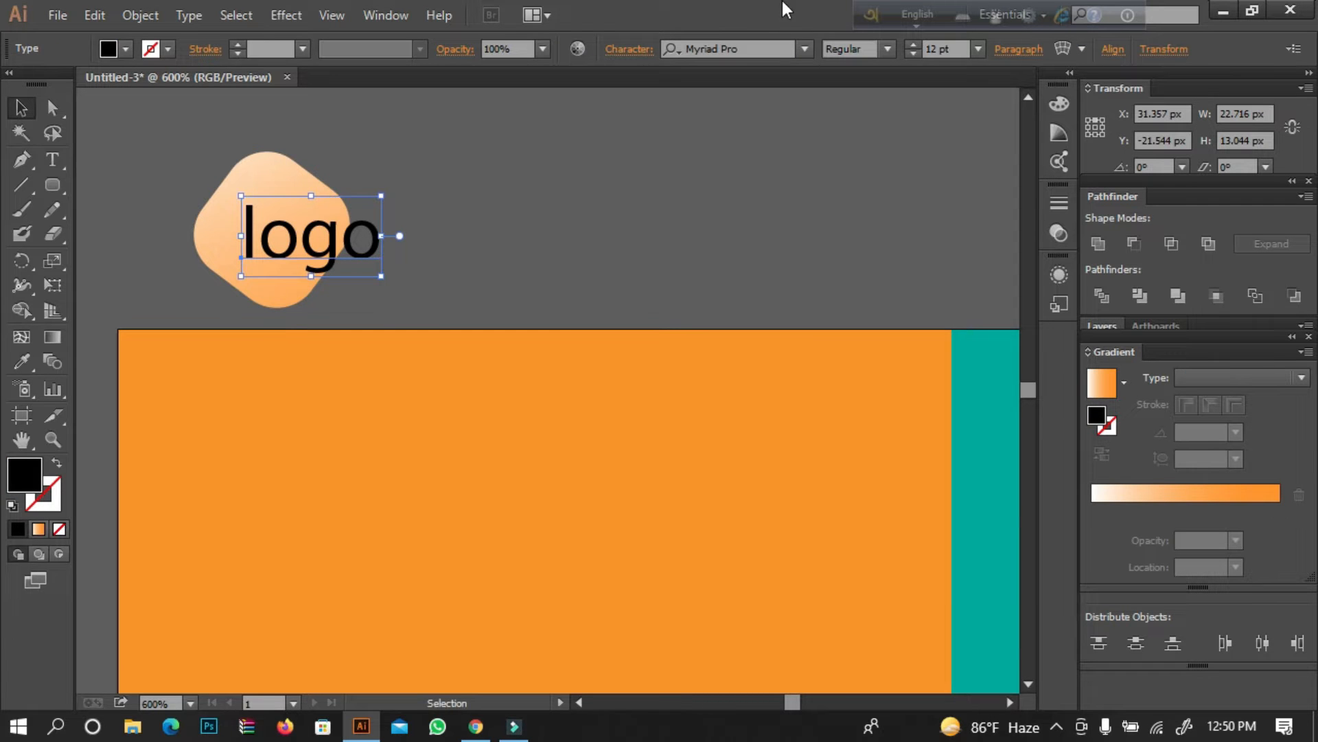
Change the "logo" text's font to Mutter Krause Halbfett Bold.
left_click(803, 47)
key("Up")
key("Up")
key("Up")
key("Up")
key("Up")
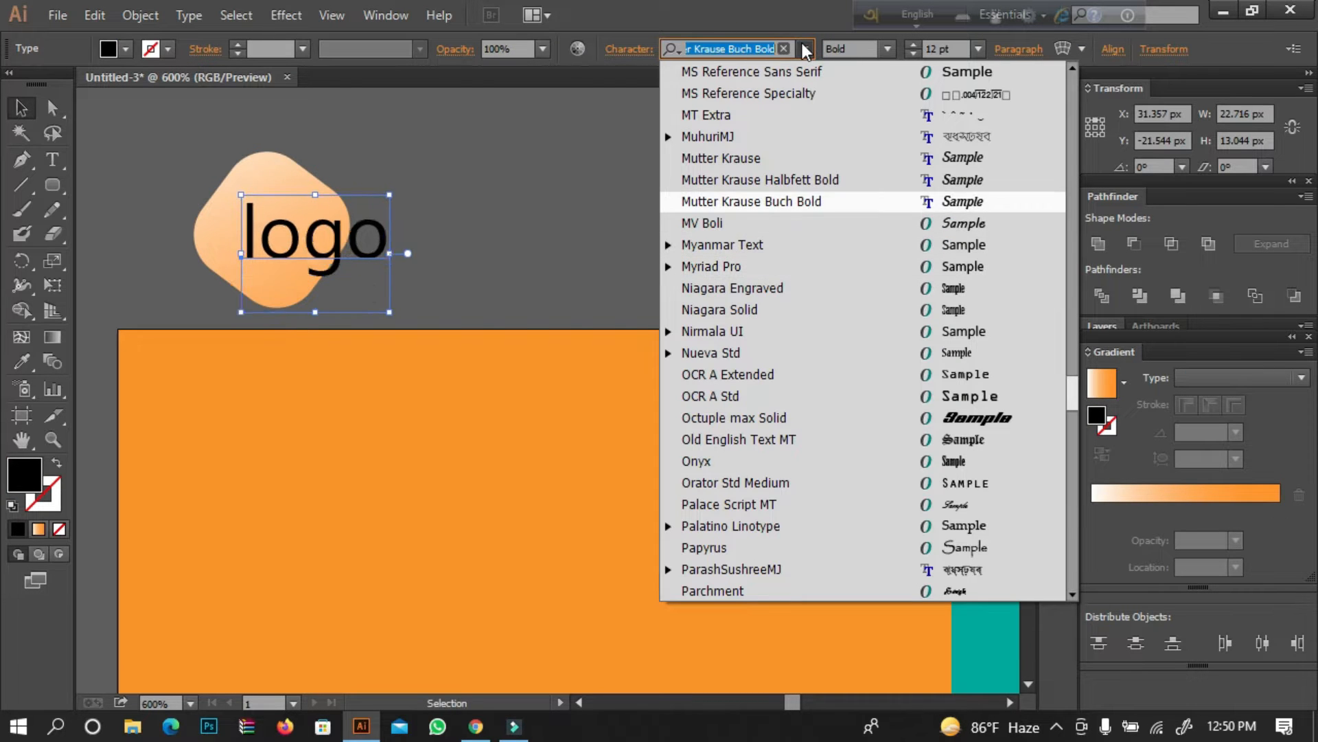
key("Up")
key("Down")
key("Down")
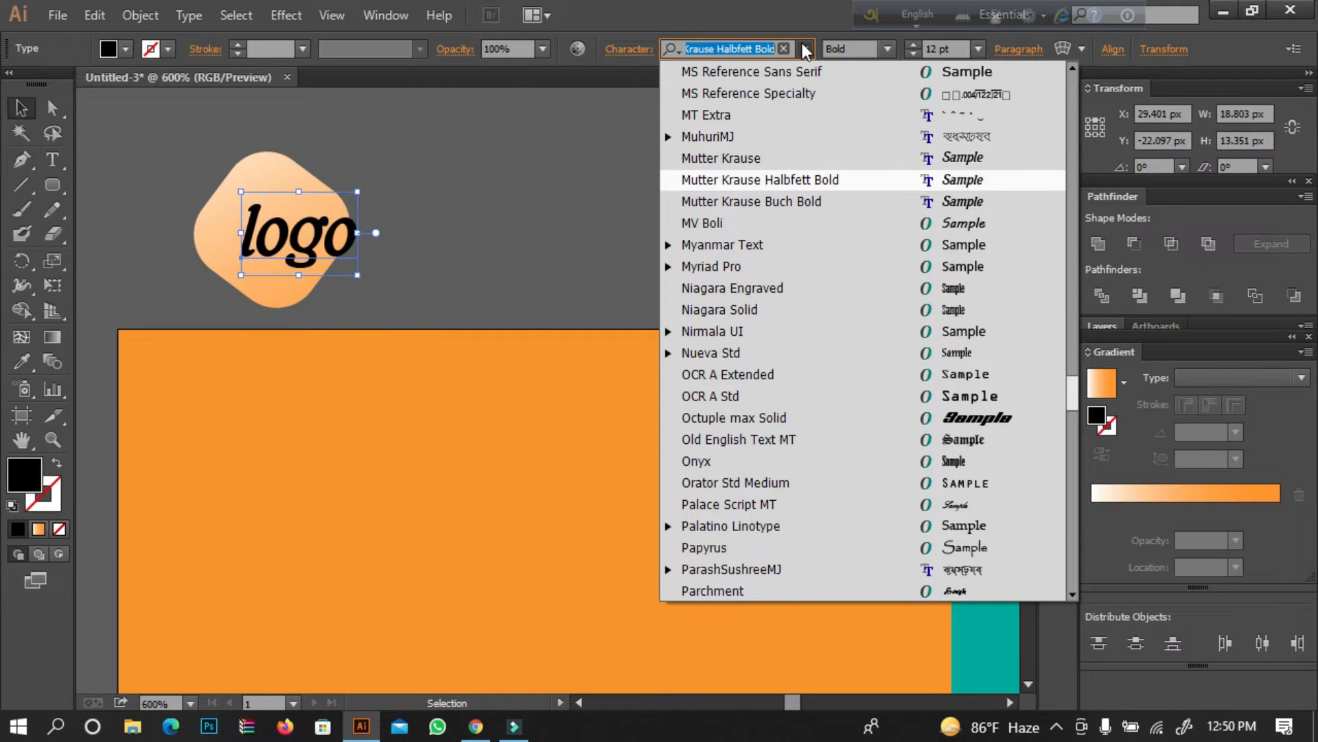
key("Return")
left_click(421, 246)
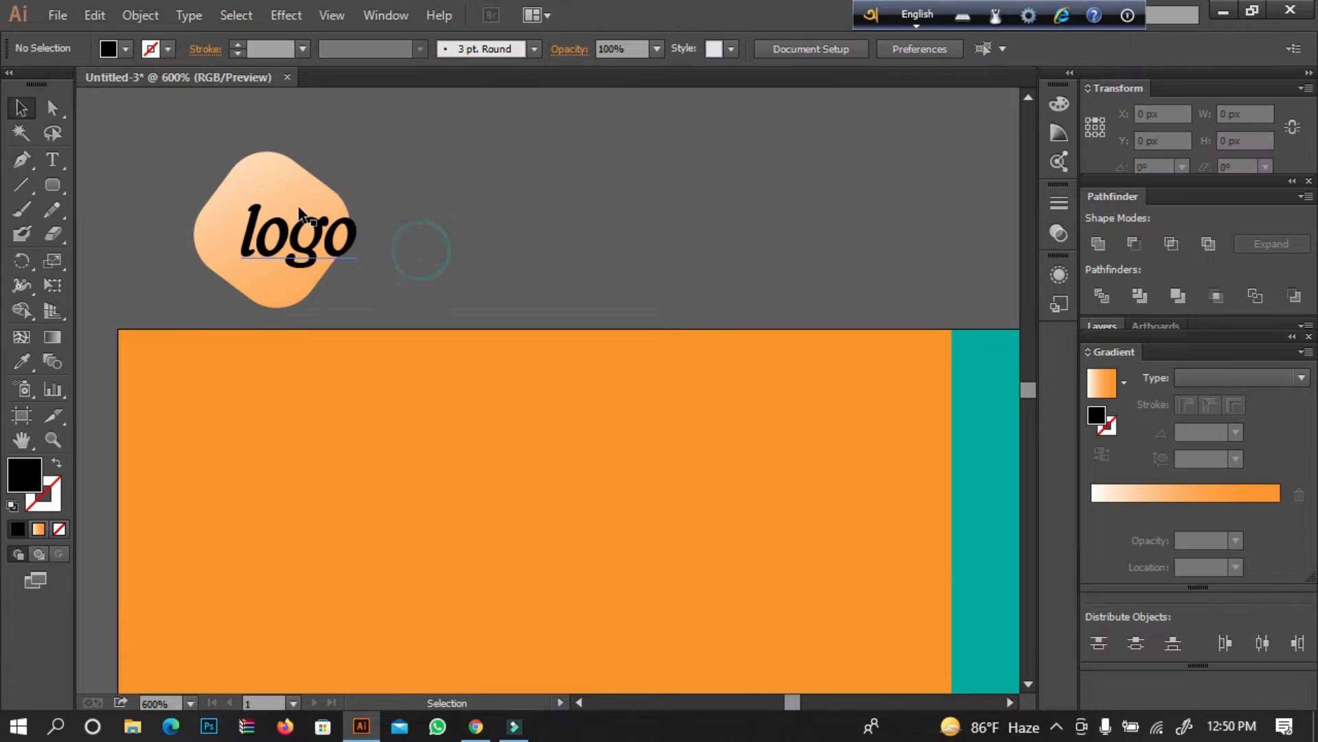
Nudge the "logo" text up and to the left so it sits within the rounded diamond.
left_click(281, 237)
key("Up")
key("Up")
key("Up")
key("Down")
key("Left")
key("Left")
key("Left")
key("Left")
key("Left")
key("Right")
key("Right")
key("Right")
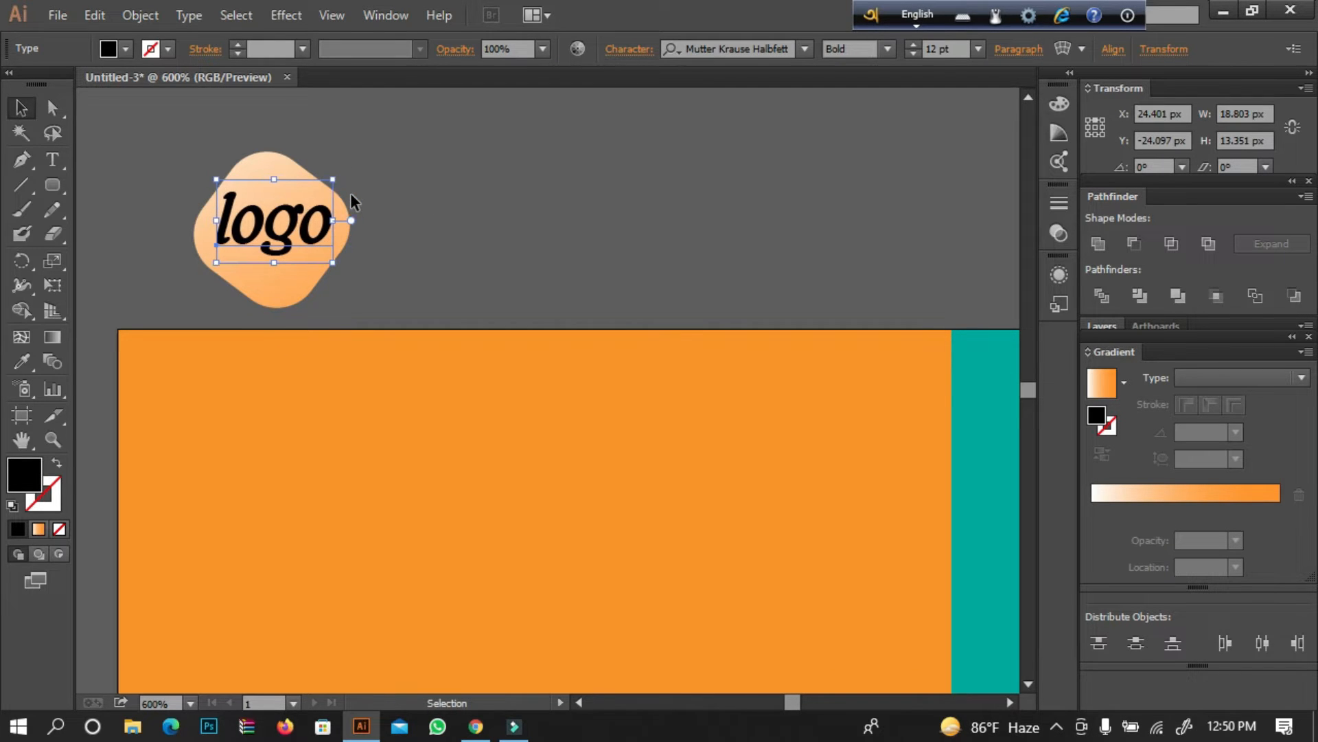
left_click(431, 156)
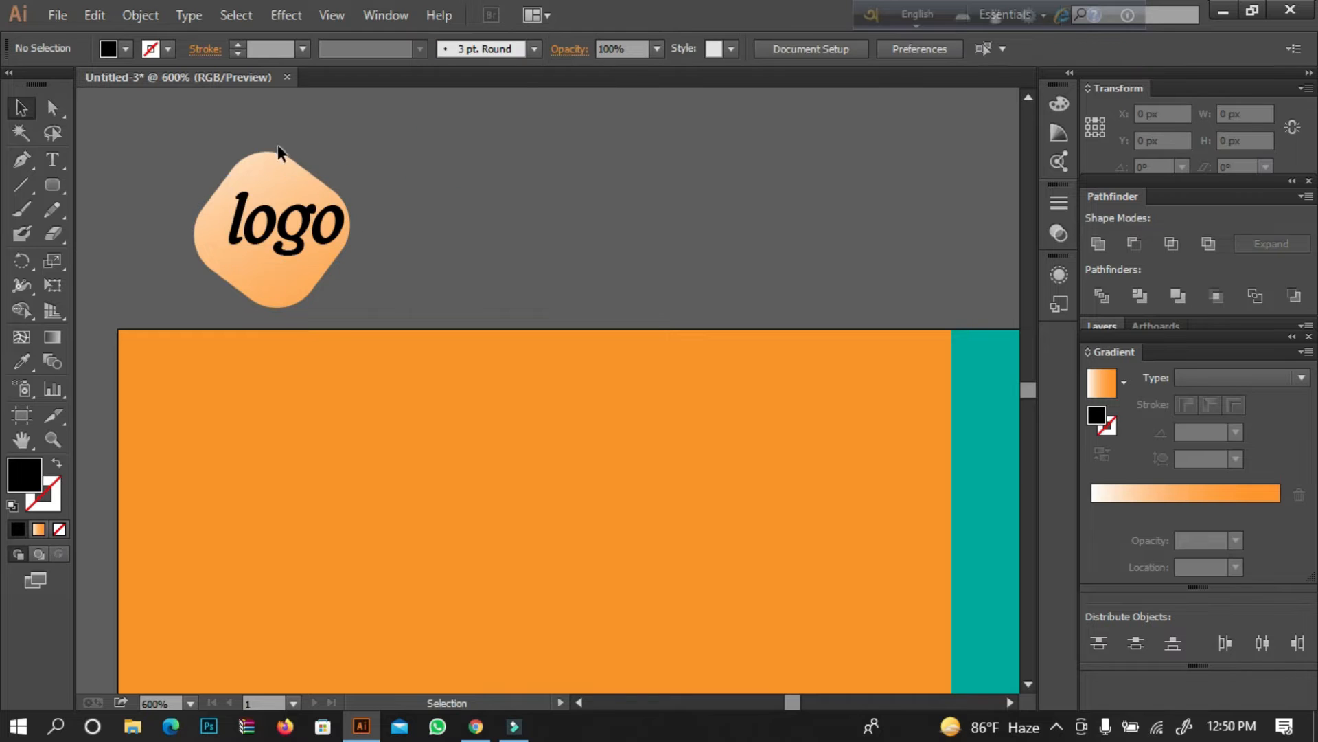
Scale the rounded diamond behind the "logo" text down to about 20 px wide.
left_click(271, 164)
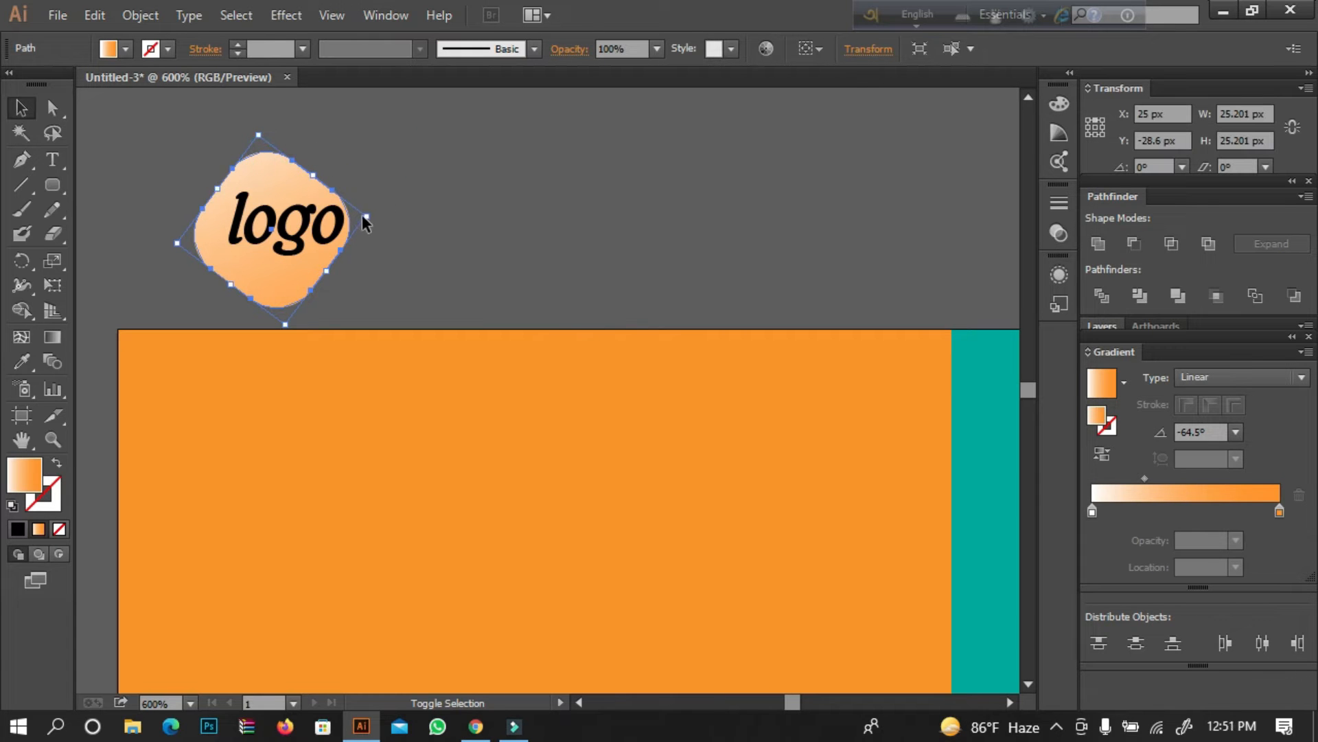
left_click_drag(366, 216, 345, 219)
left_click(384, 181)
Align the "logo" text and the rounded diamond by their horizontal centres and group them.
left_click_drag(373, 140, 255, 244)
left_click(689, 50)
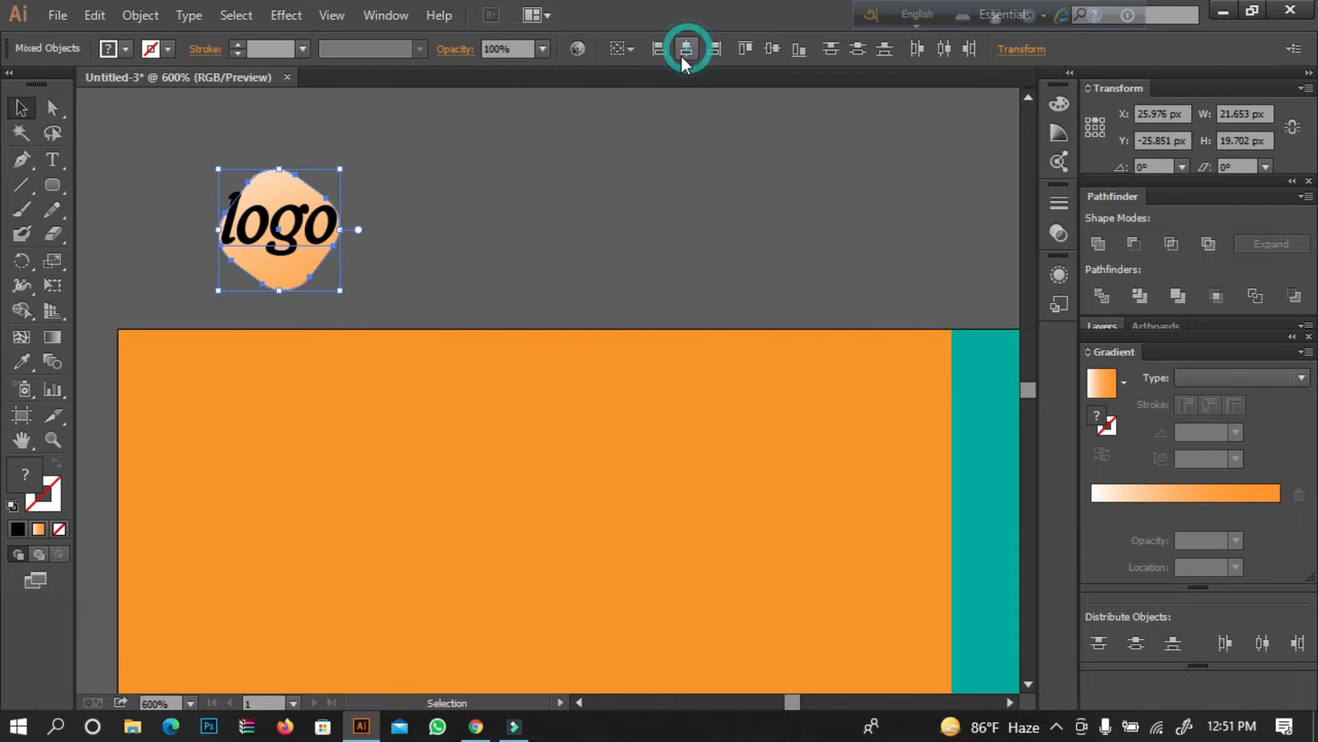
right_click(327, 162)
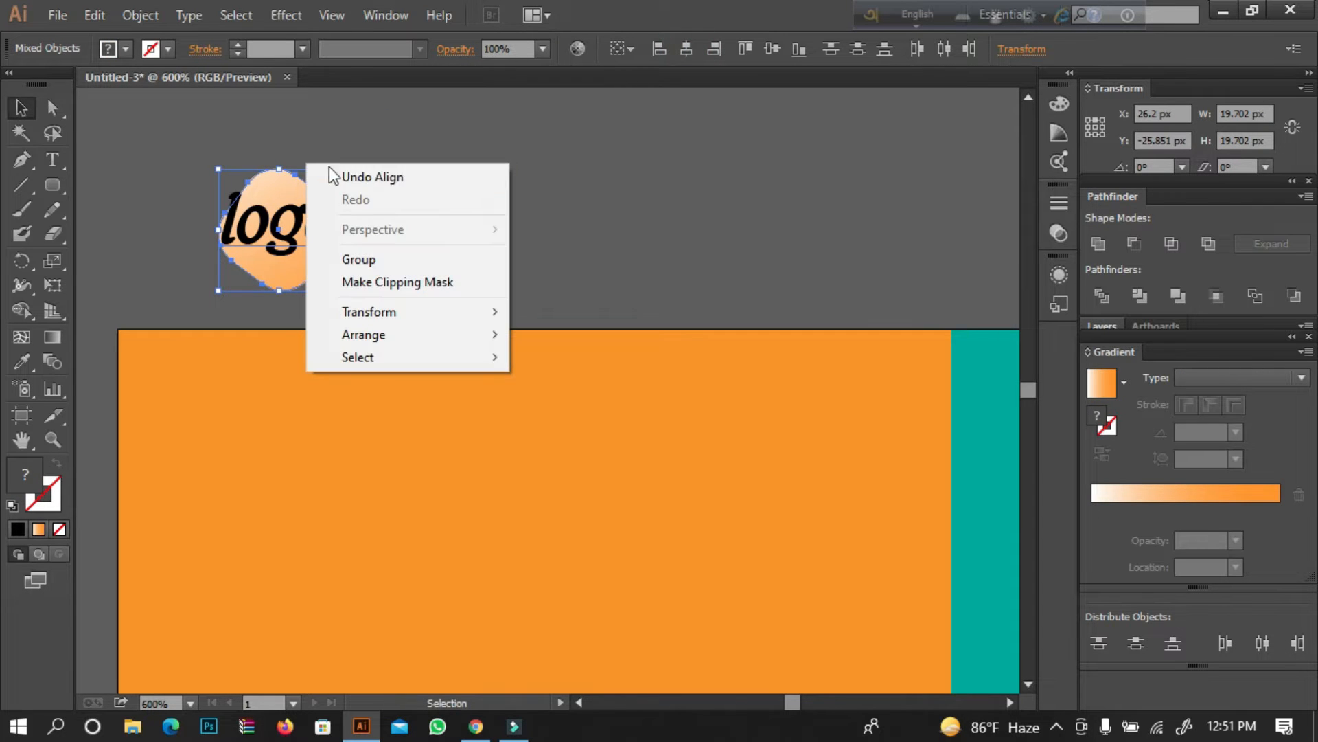
left_click(377, 259)
Move the logo group into the orange area's upper-left corner and scale it down to about 14 px.
left_click_drag(235, 290, 154, 463)
left_click_drag(262, 341, 188, 391)
left_click(289, 256)
left_click(287, 230)
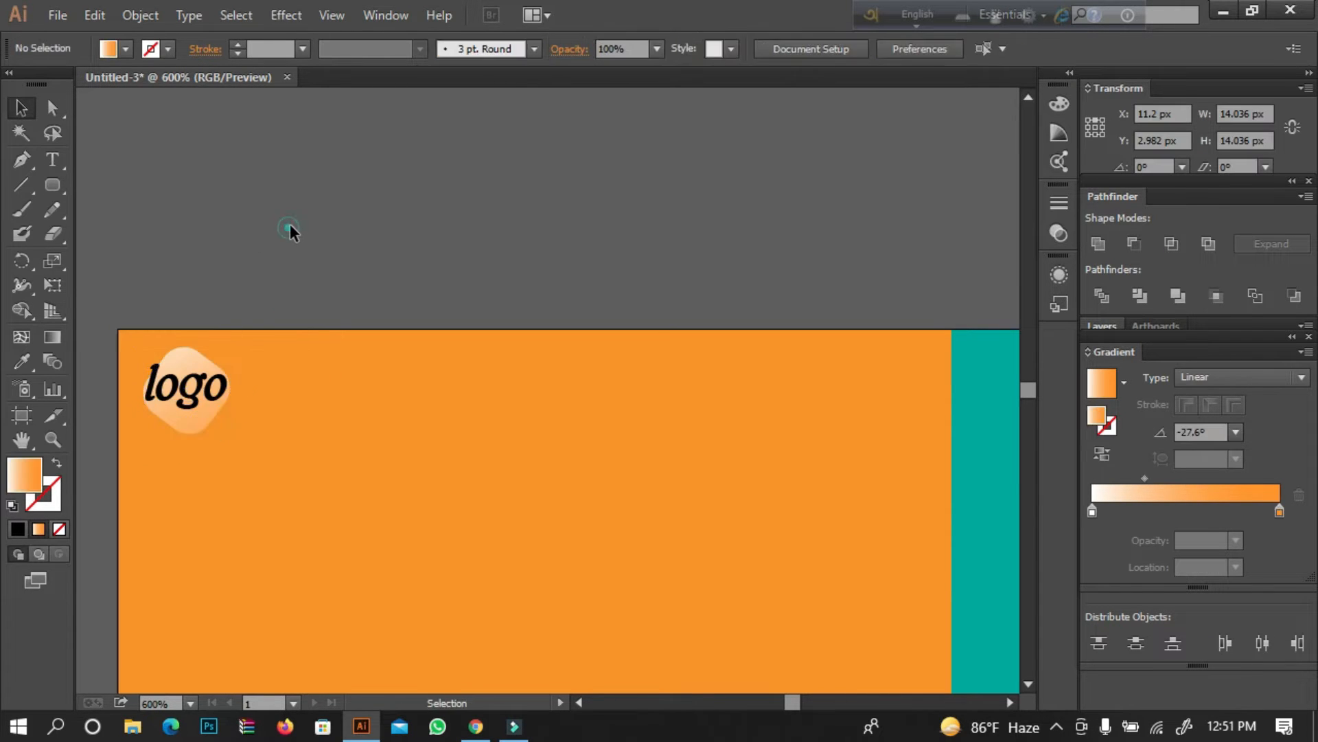
Add the two-line text "We Are" / "Hiring" in the empty space above the orange area.
key("space")
left_click_drag(291, 261, 309, 137)
left_click_drag(410, 316, 168, 175)
left_click_drag(393, 289, 267, 368)
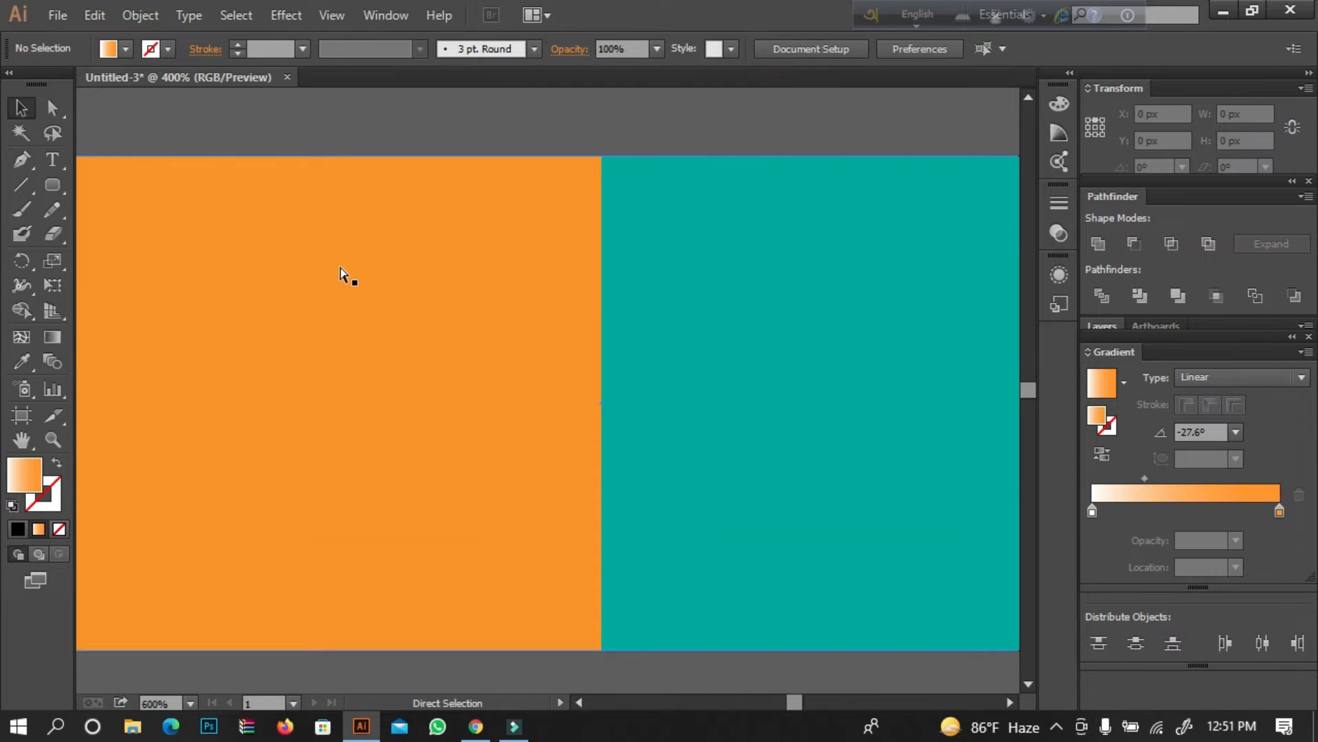
key("ctrl+minus")
key("ctrl+minus")
key("space")
left_click_drag(314, 250, 405, 225)
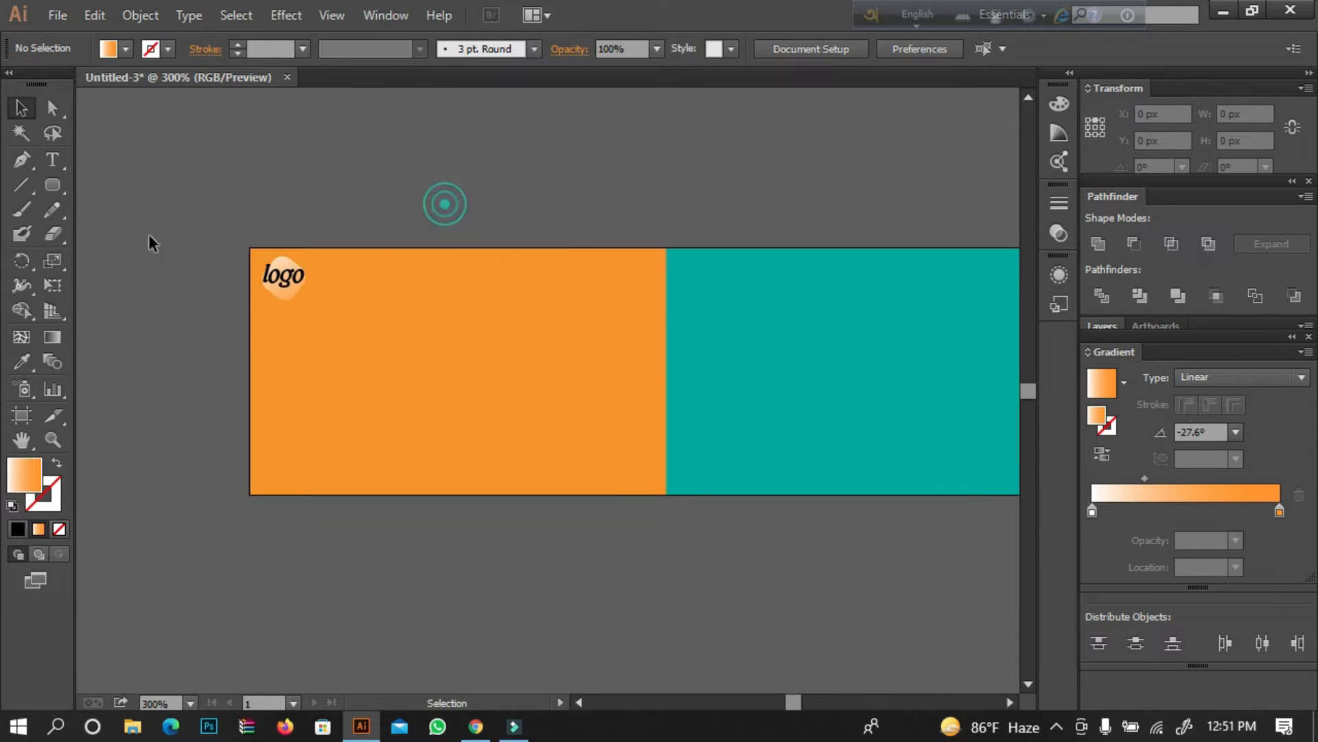
left_click(52, 159)
left_click(236, 162)
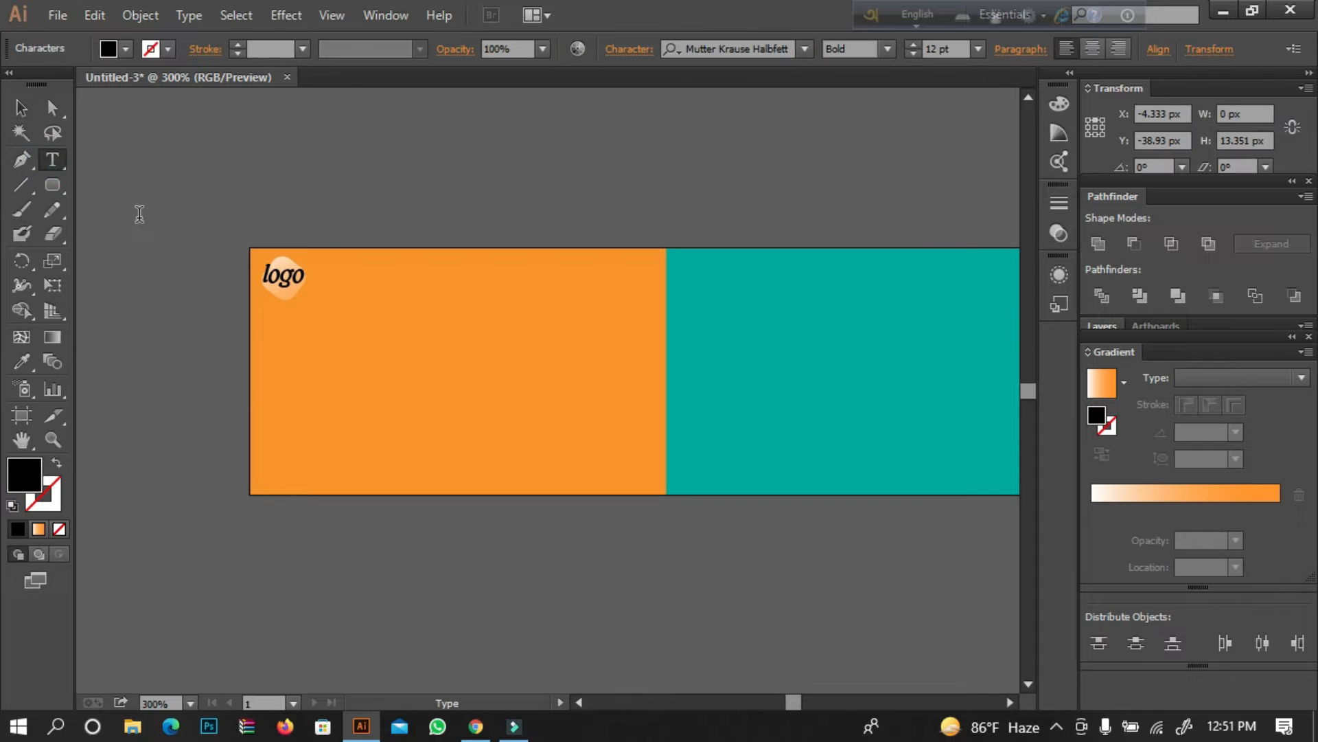
type("W")
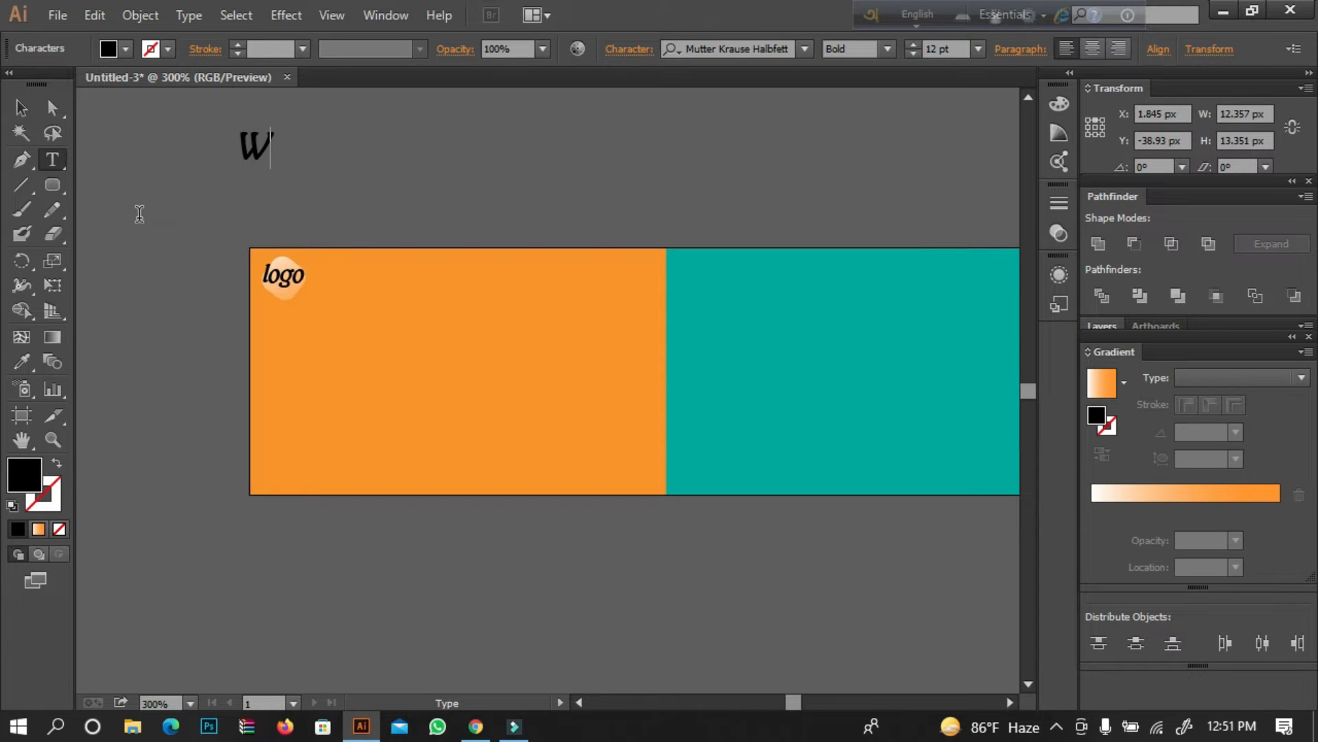
type("e Are")
key("Return")
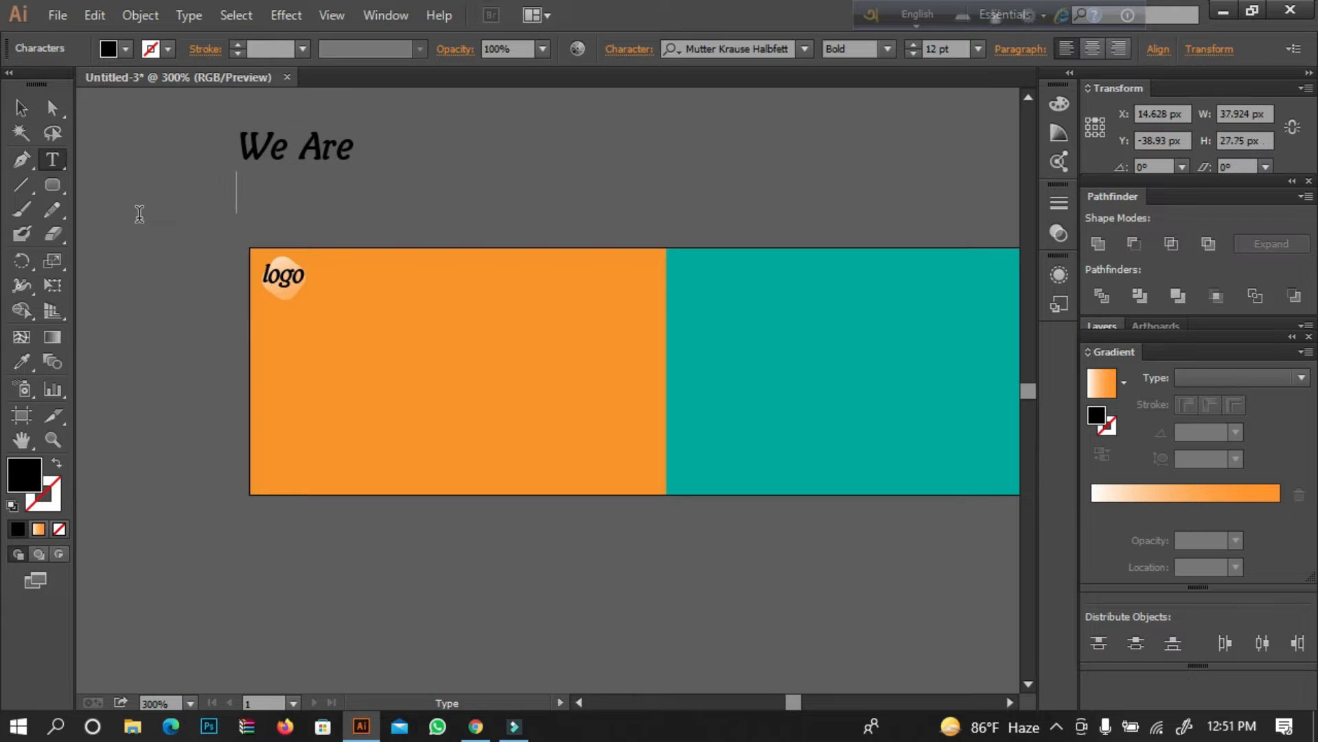
type("Hiring")
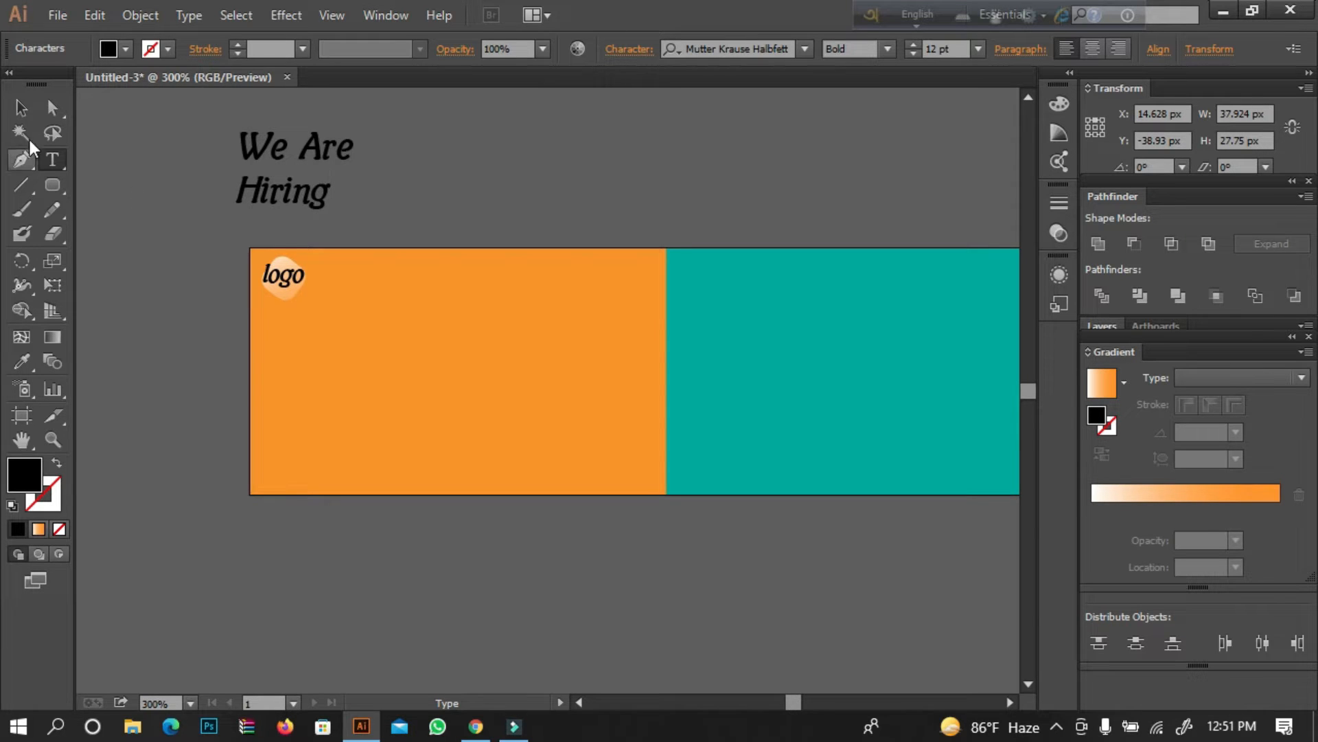
left_click(21, 107)
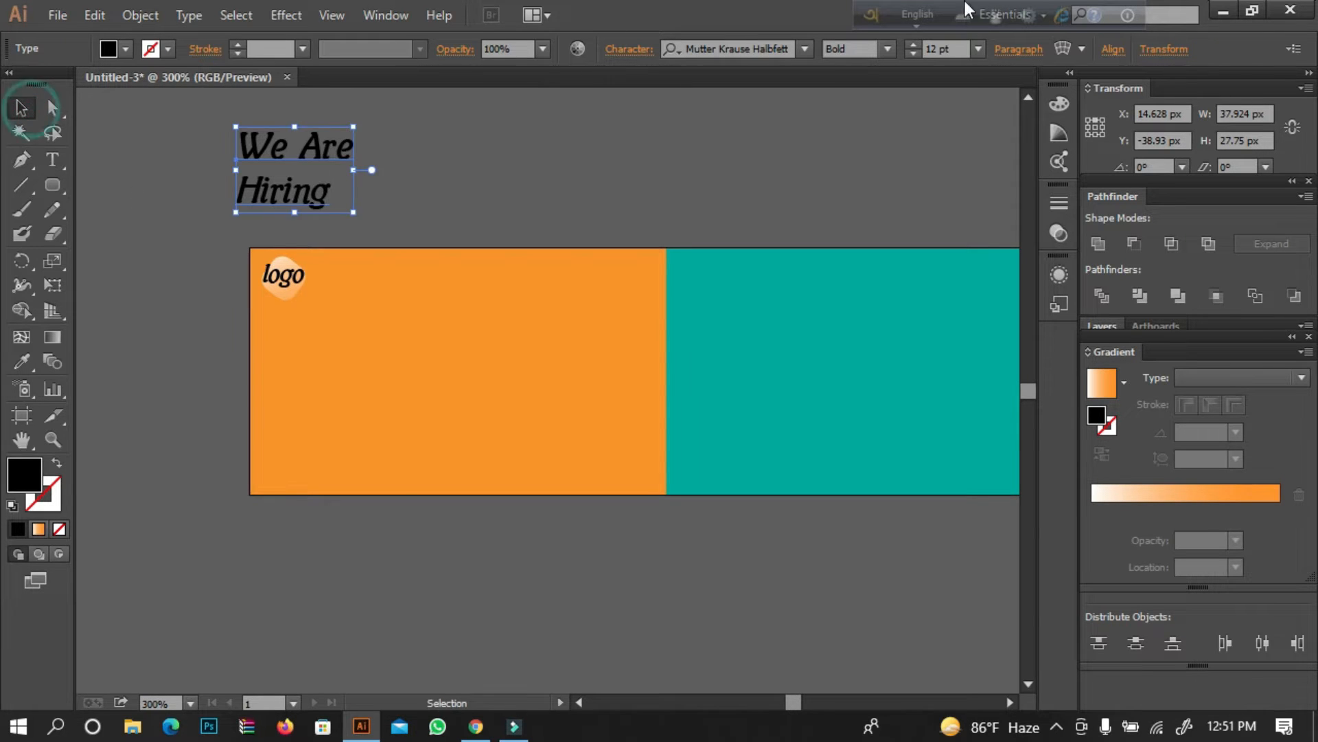
Set the "We Are Hiring" text to Century Gothic Bold and move it onto the orange area below the logo.
left_click(776, 56)
type("ce")
key("Down")
key("Down")
key("Down")
key("Return")
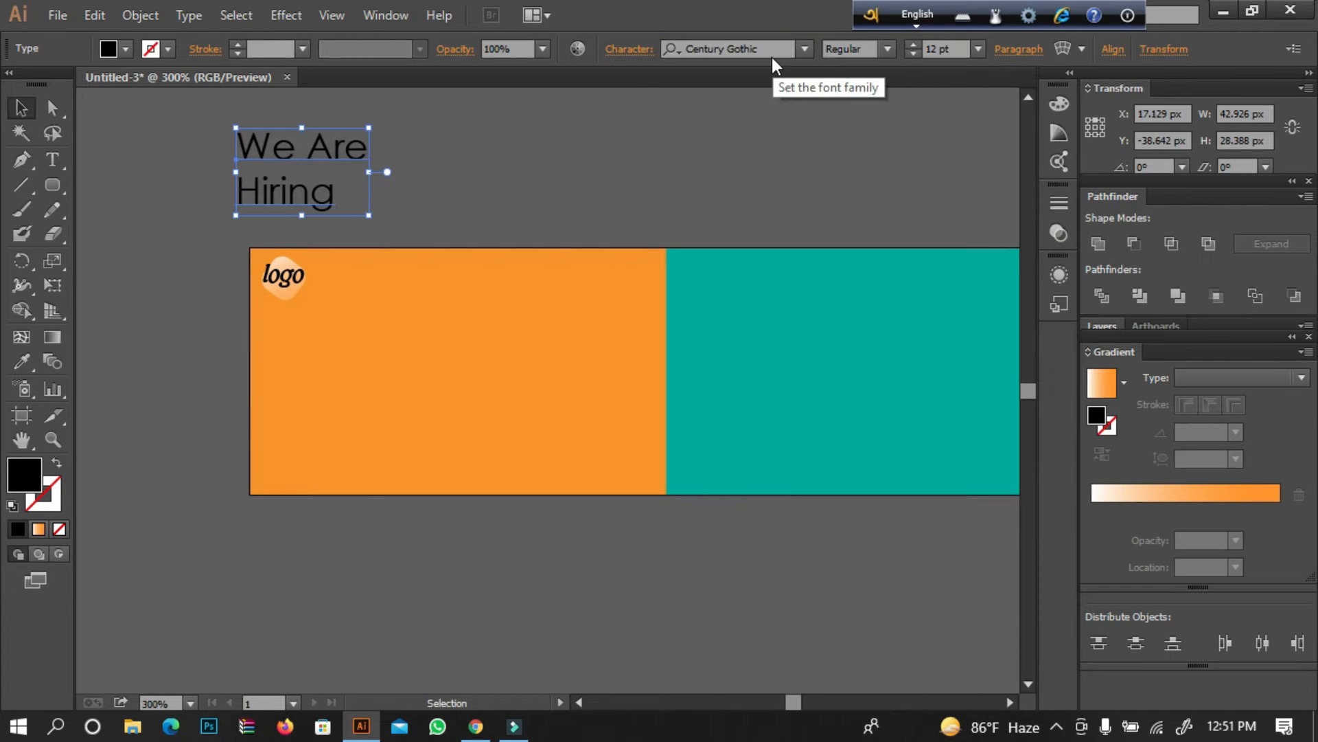
left_click(888, 49)
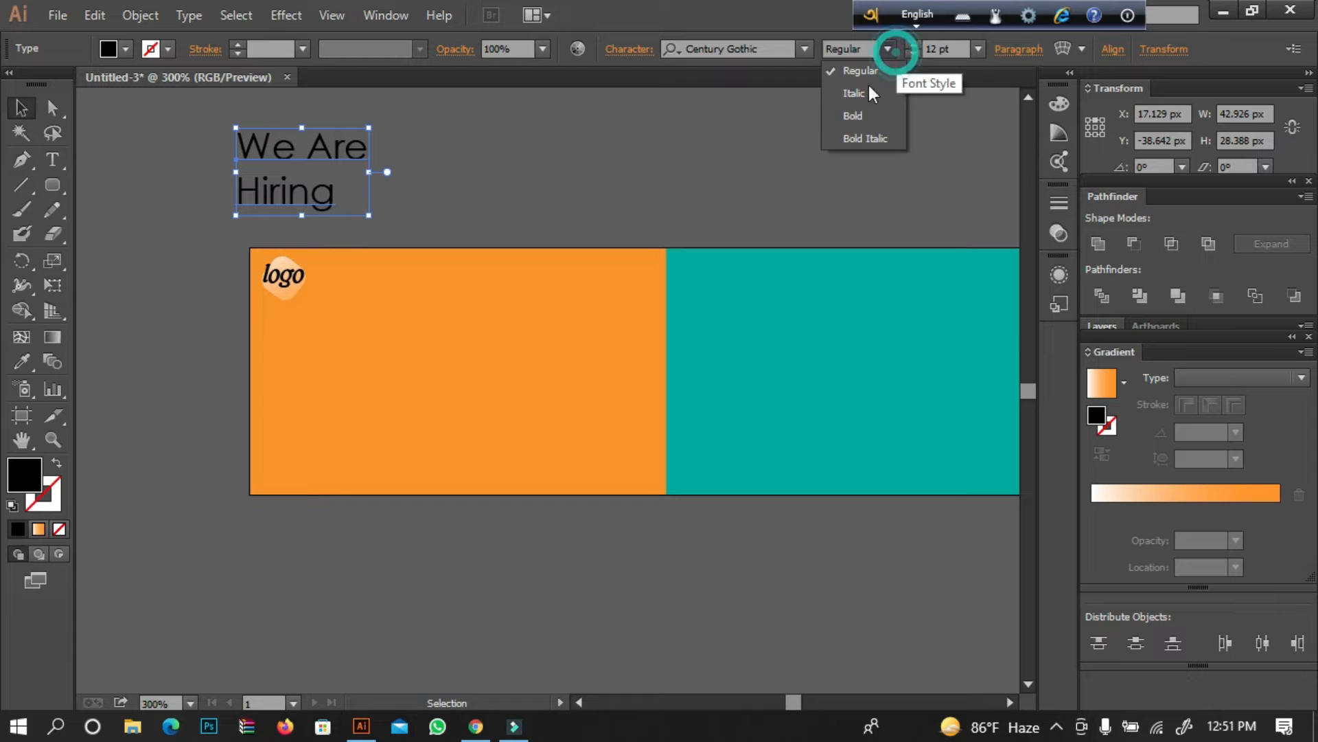
left_click(859, 112)
left_click_drag(307, 148, 393, 360)
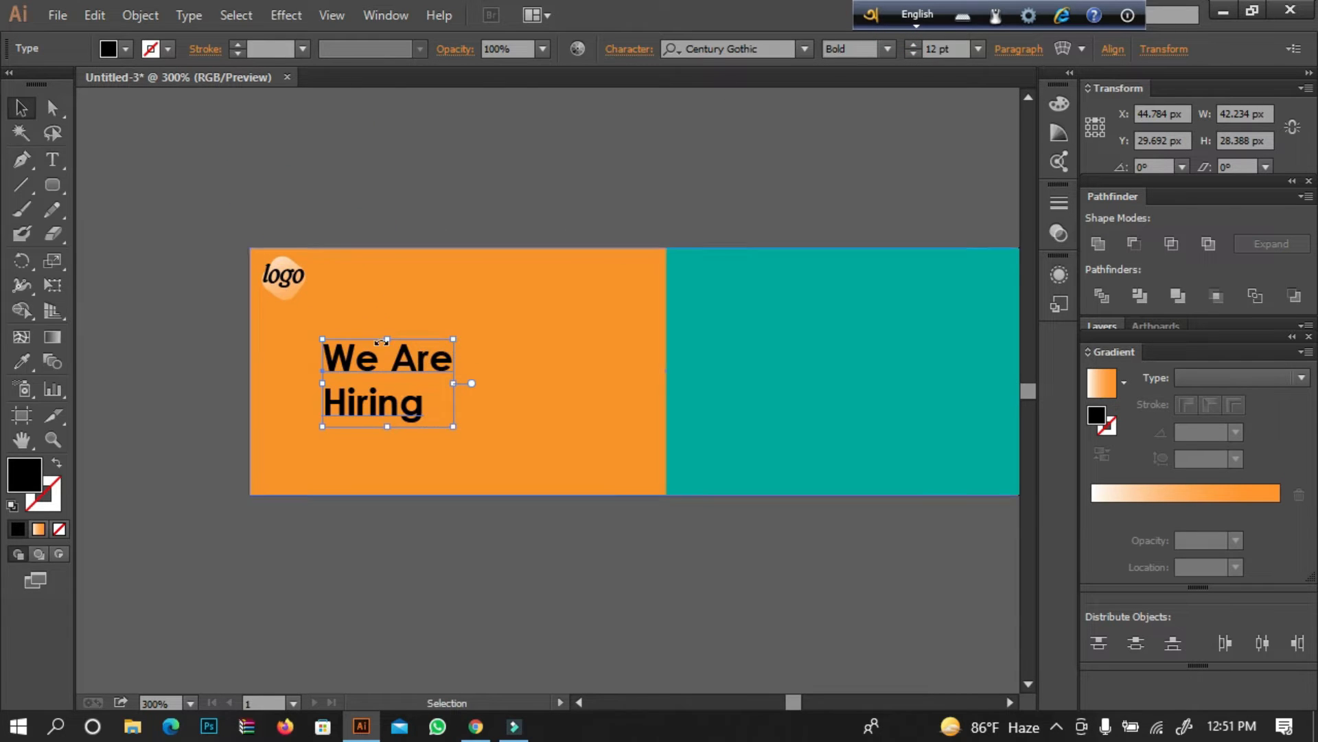
Set the font size of the word "Hiring" to 25 pt.
double_click(374, 402)
double_click(374, 402)
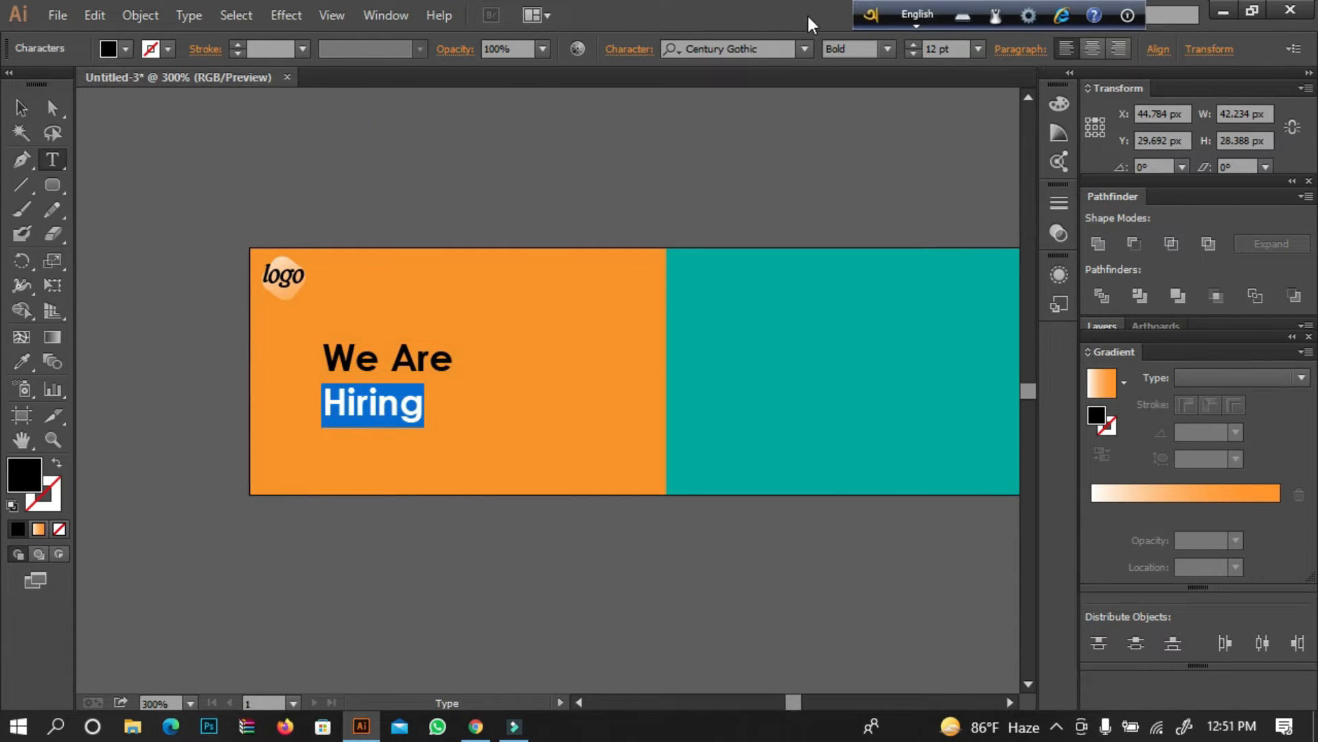
left_click(621, 50)
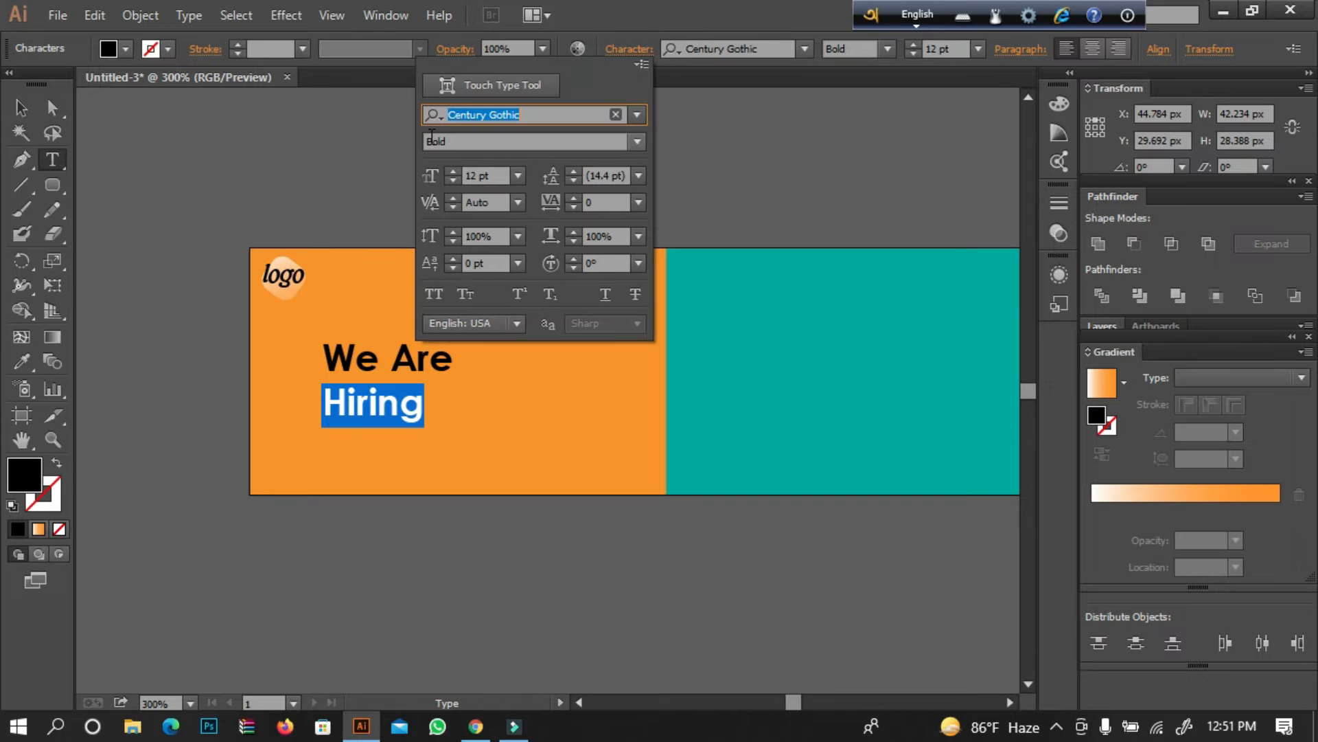
left_click(452, 172)
left_click(452, 172)
left_click(452, 172)
left_click(452, 172)
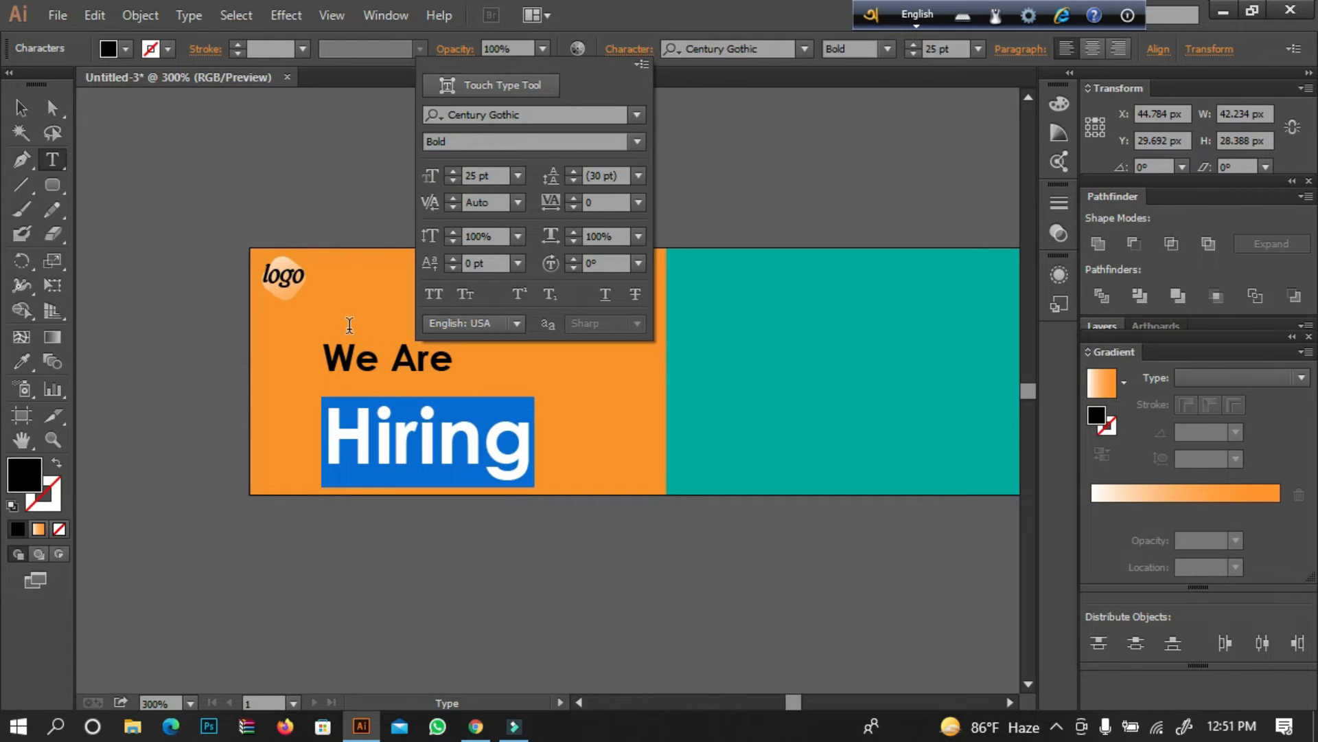
Set the font size of the "We Are" line to 16 pt.
left_click(407, 342)
triple_click(412, 346)
left_click(626, 49)
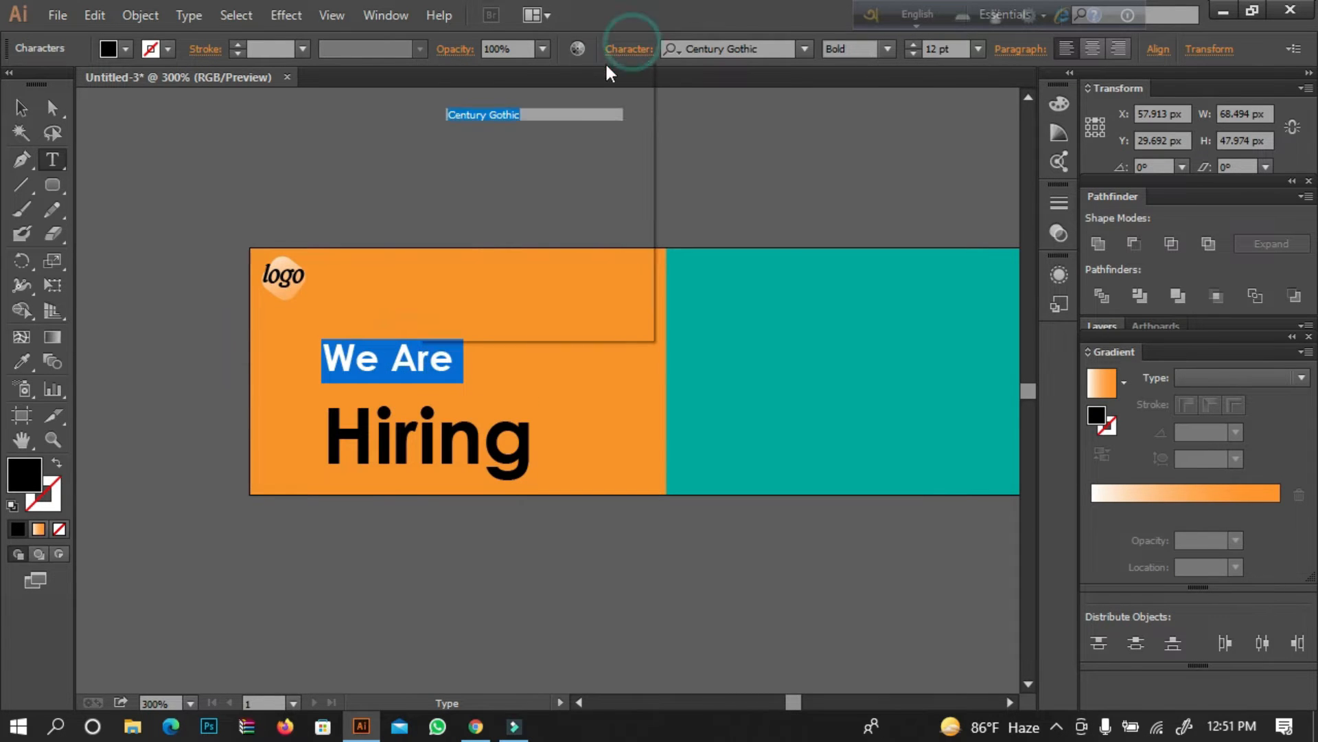
left_click(453, 172)
left_click(453, 172)
left_click(453, 172)
left_click(453, 173)
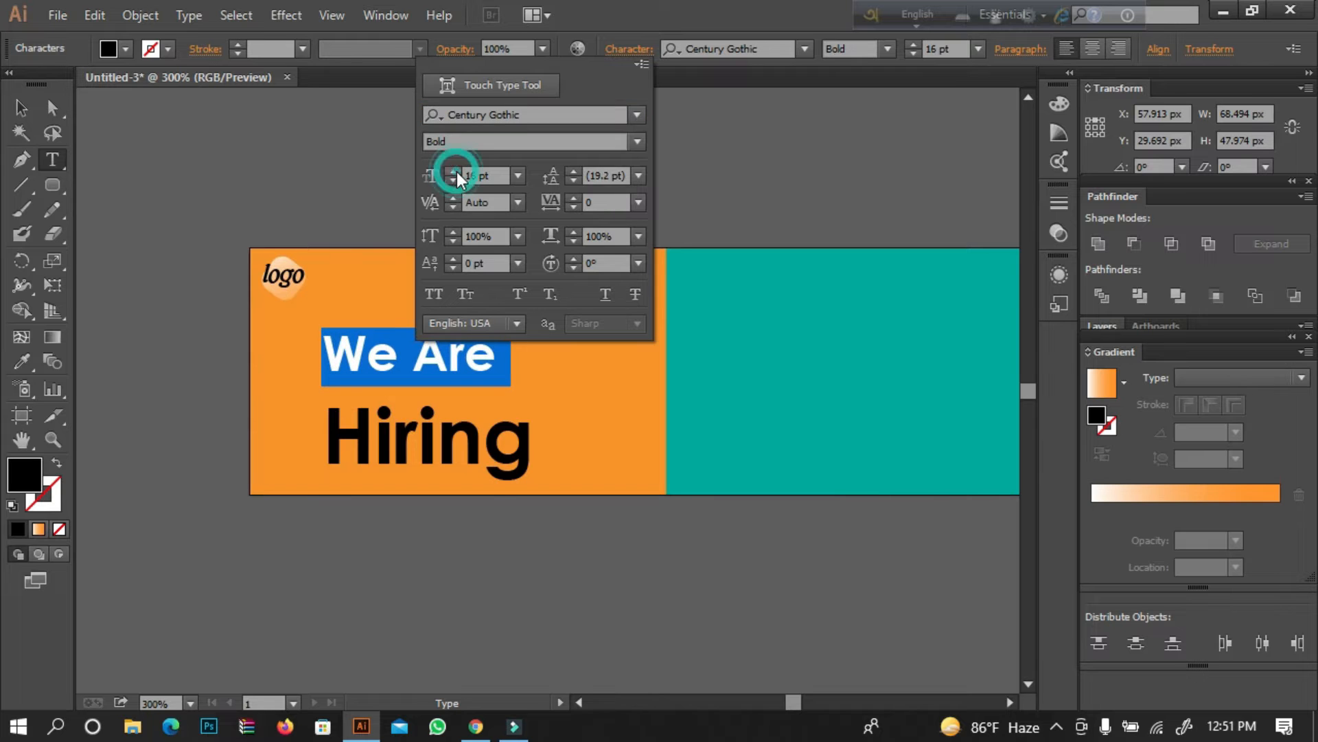
left_click(435, 477)
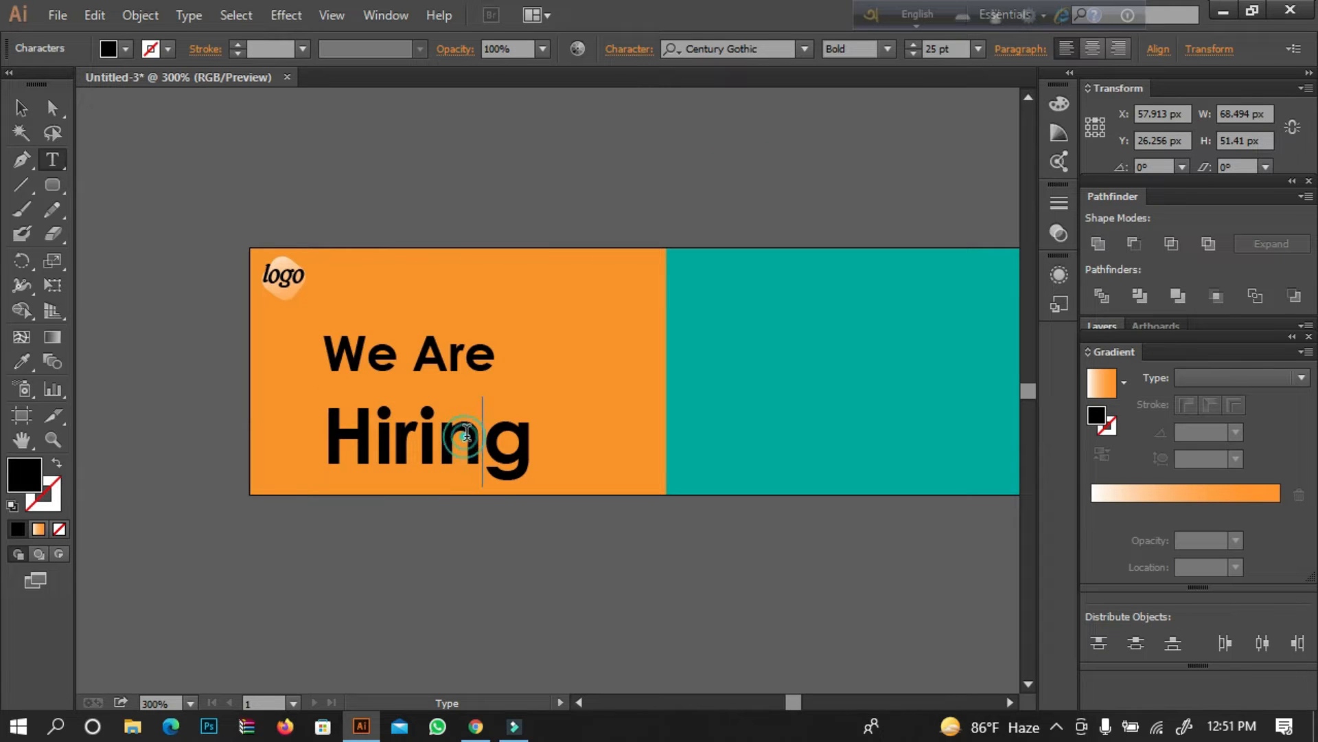
Set the leading of the whole "We Are Hiring" text to 22 pt and shift the text slightly upward.
left_click(34, 109)
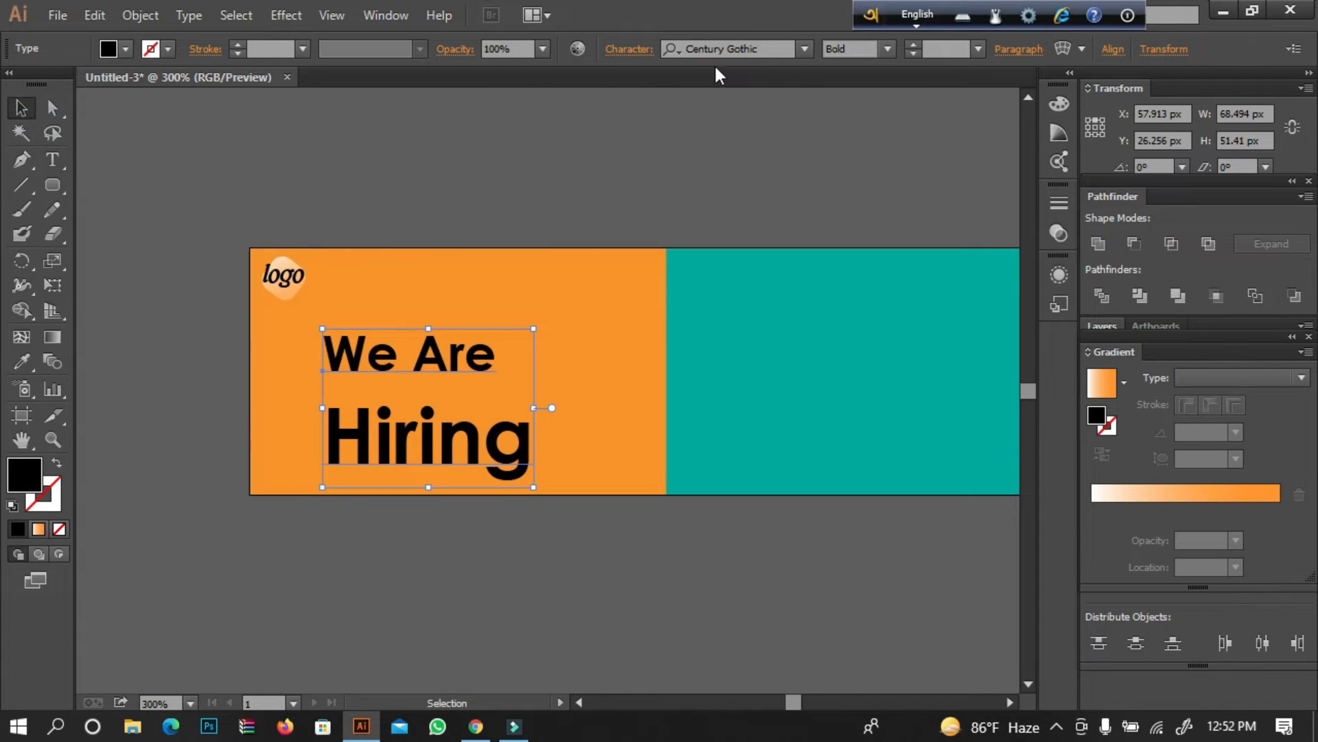
left_click(642, 55)
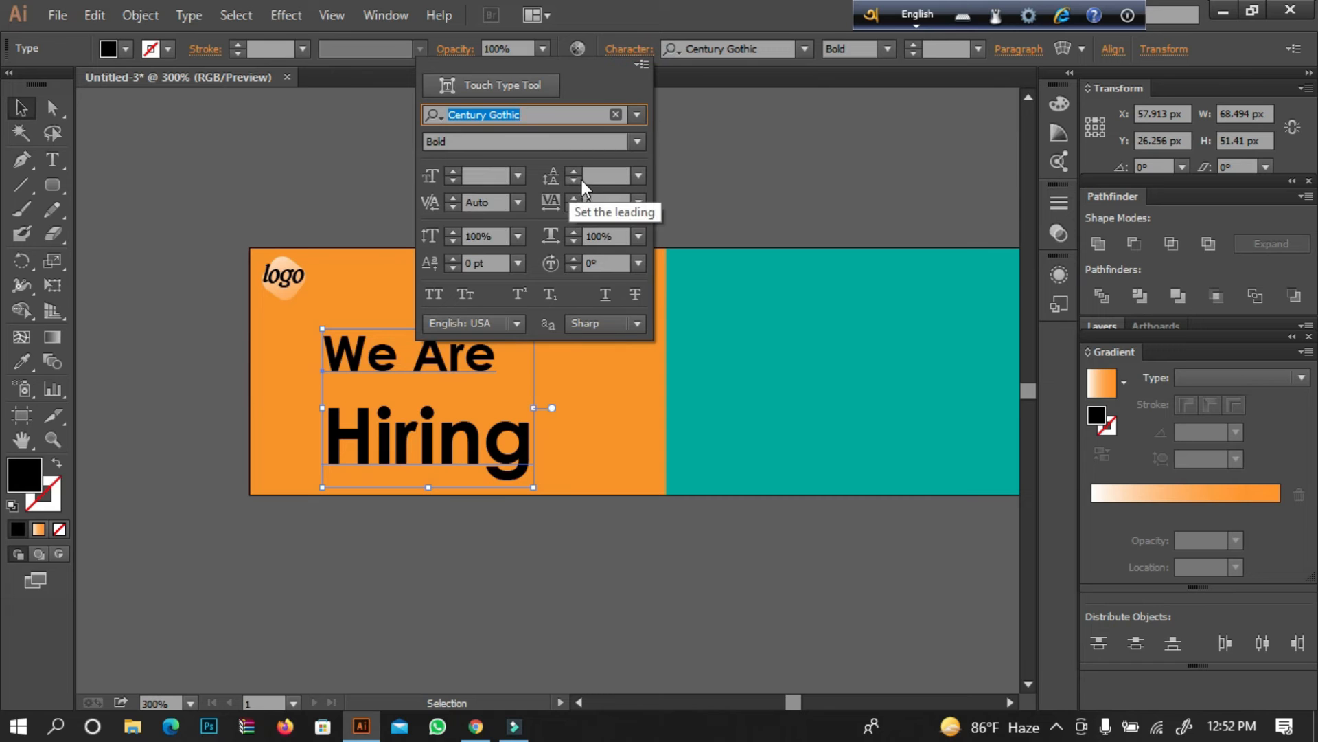
left_click(575, 174)
left_click(577, 172)
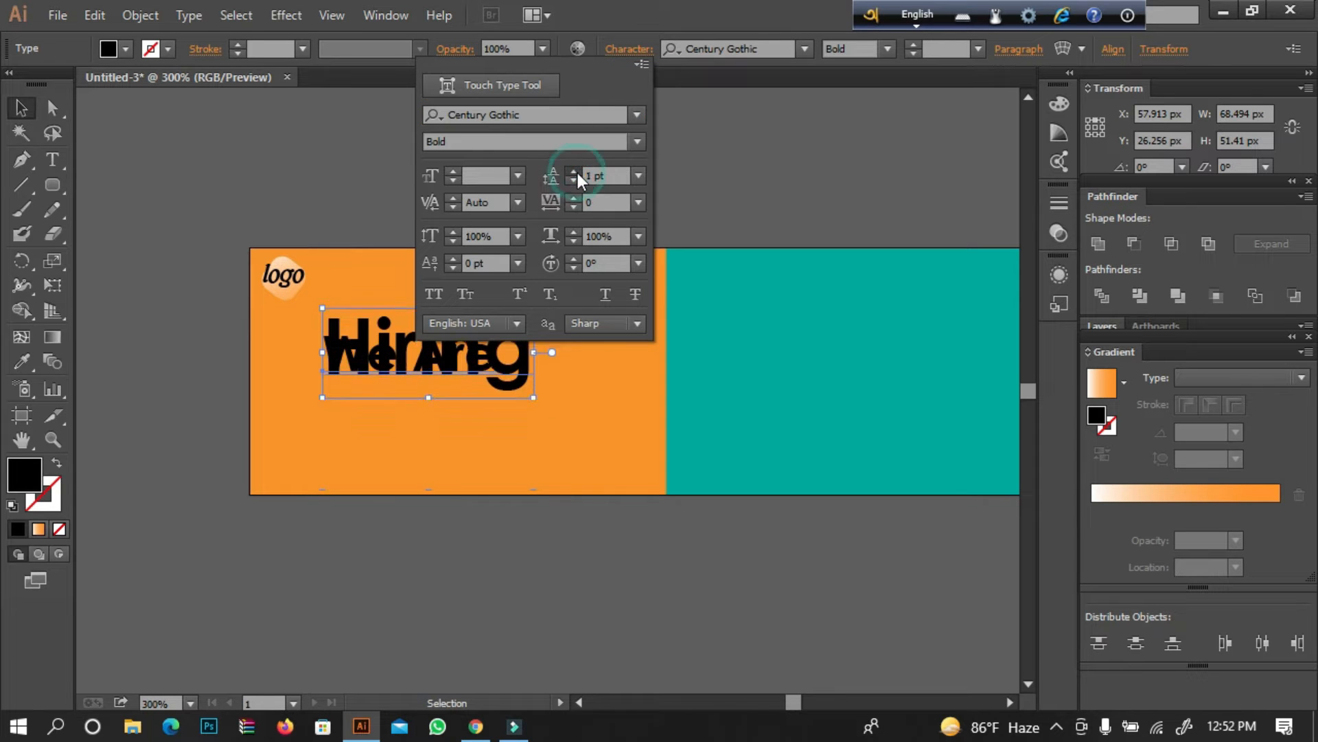
left_click(579, 173)
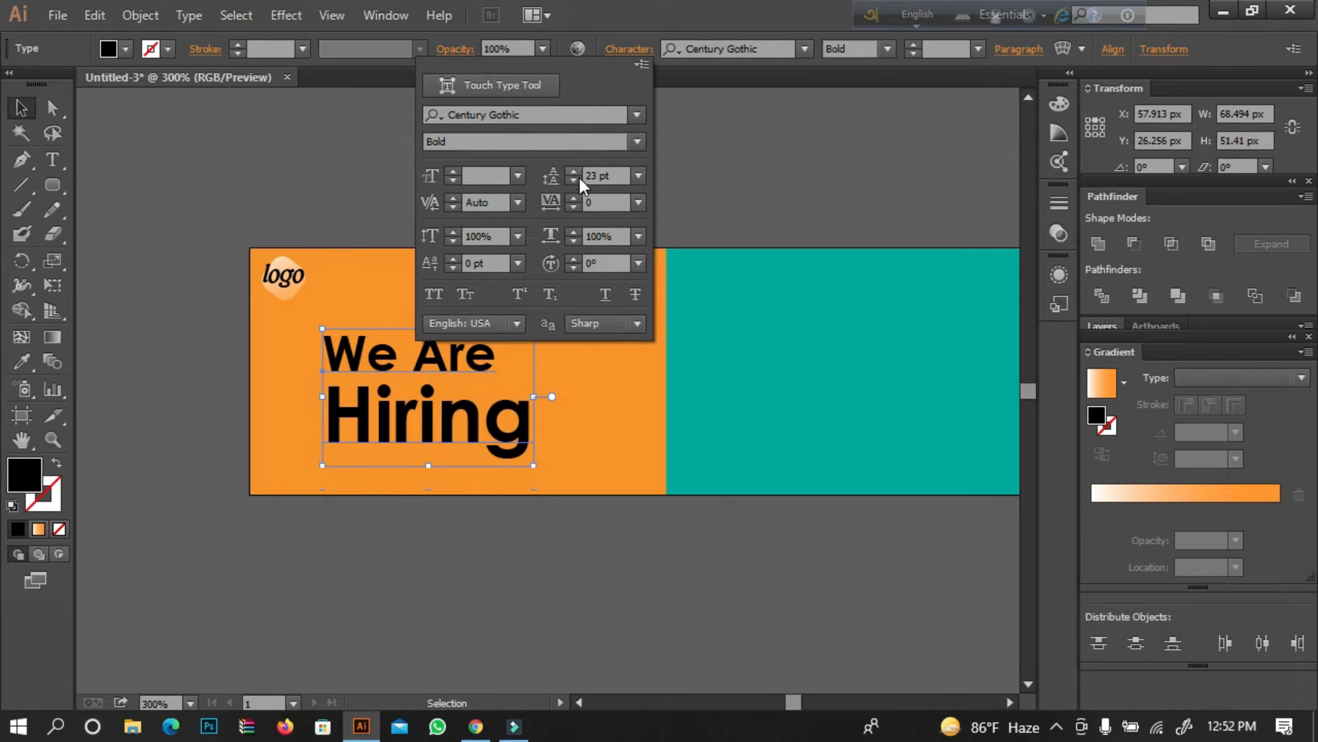
left_click(579, 180)
left_click(751, 117)
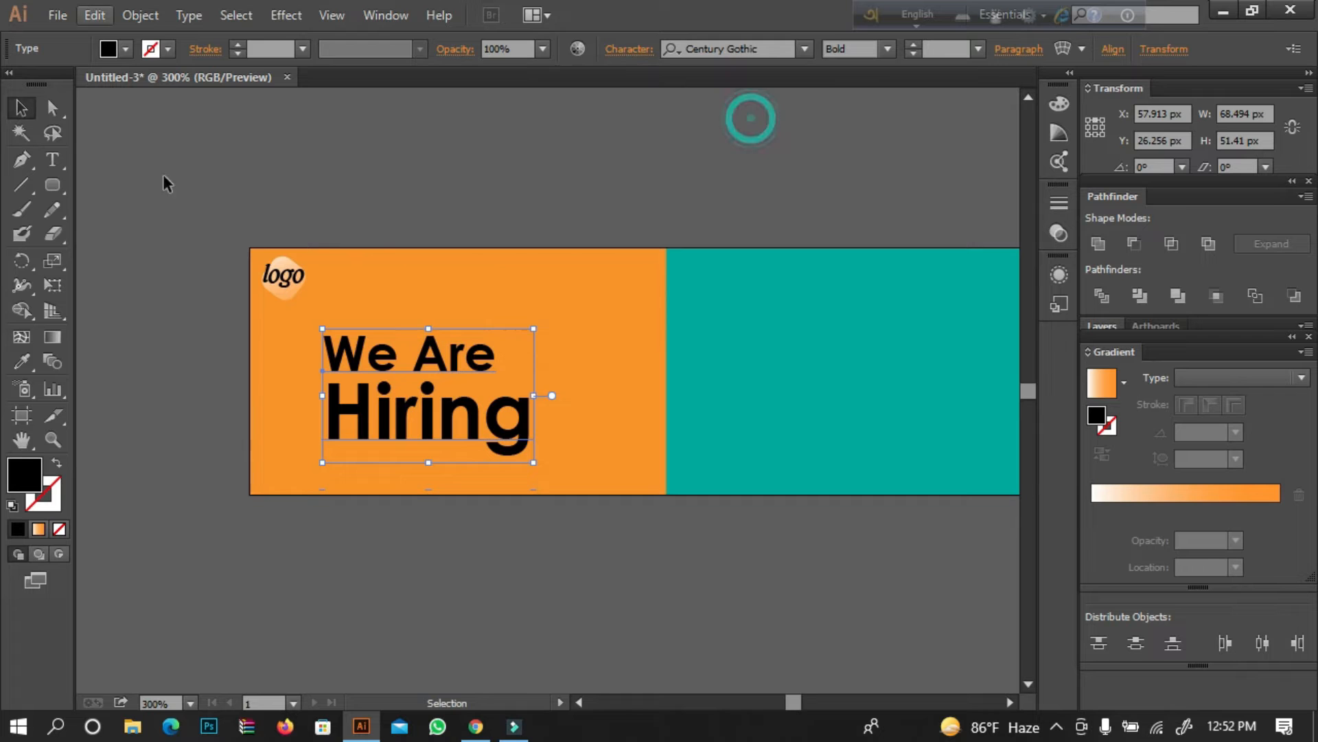
left_click_drag(454, 371, 455, 364)
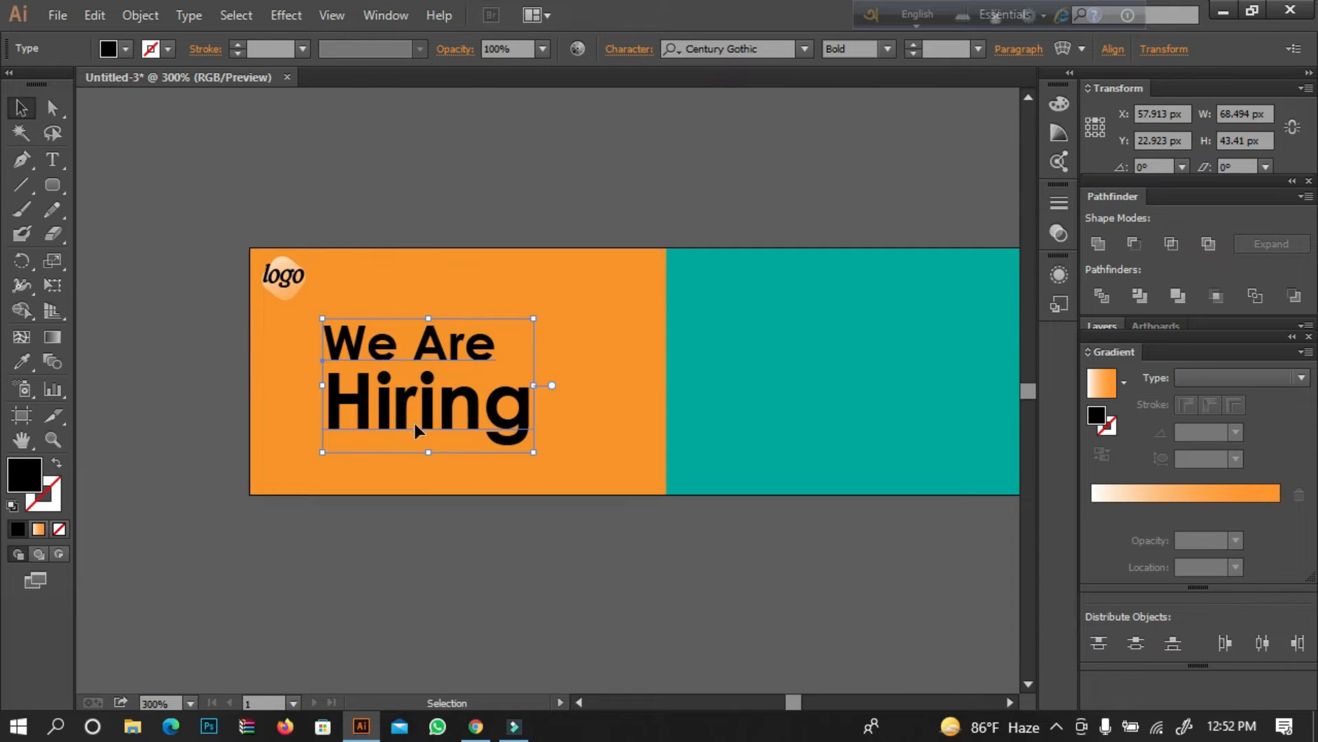
Fill the word "Hiring" in the headline with red.
double_click(415, 423)
double_click(415, 423)
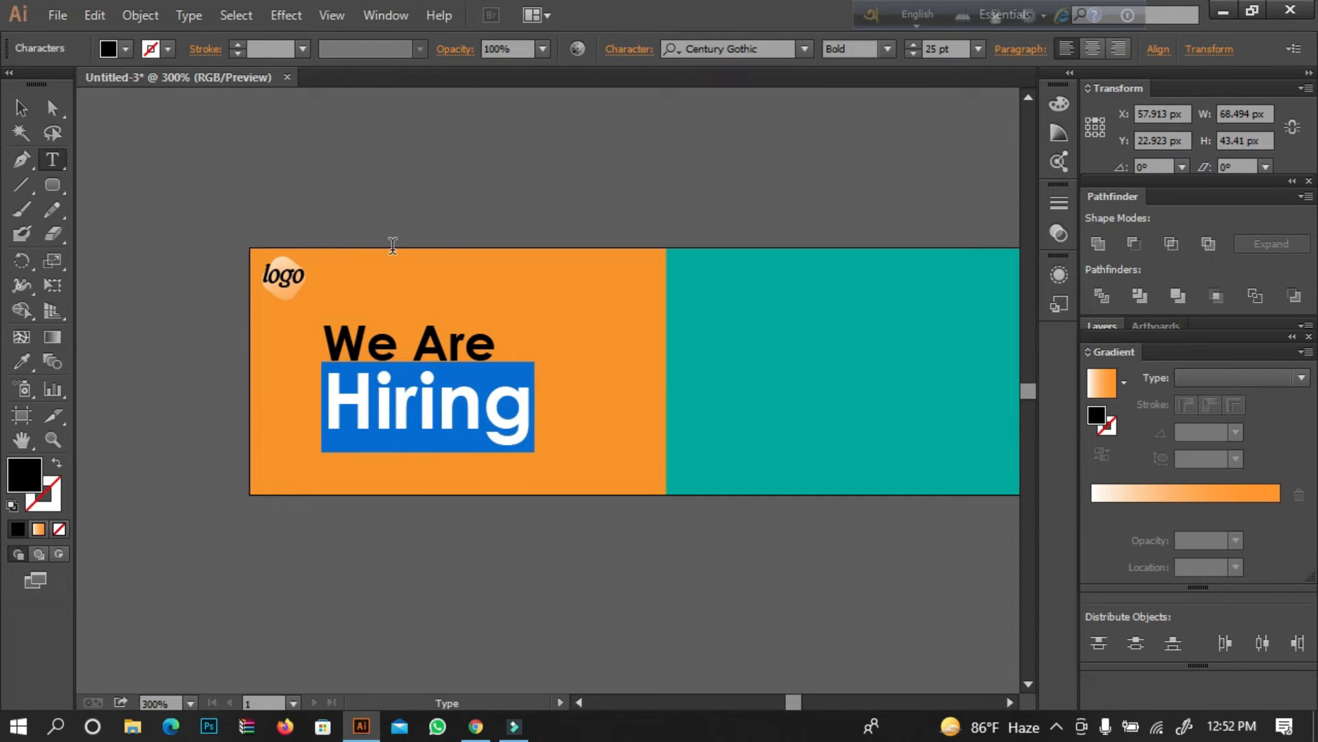
left_click(126, 48)
left_click(73, 88)
left_click(401, 183)
left_click(480, 171)
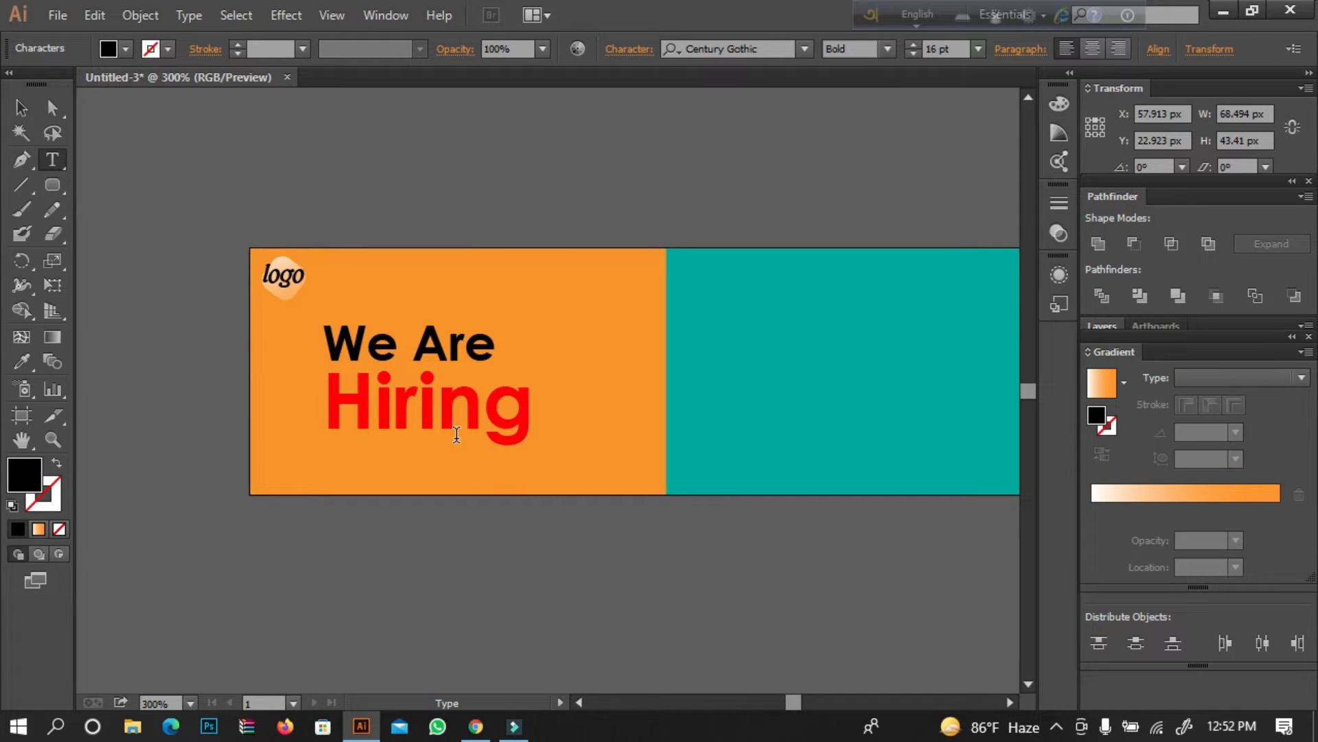
double_click(457, 434)
left_click(21, 107)
left_click(265, 112)
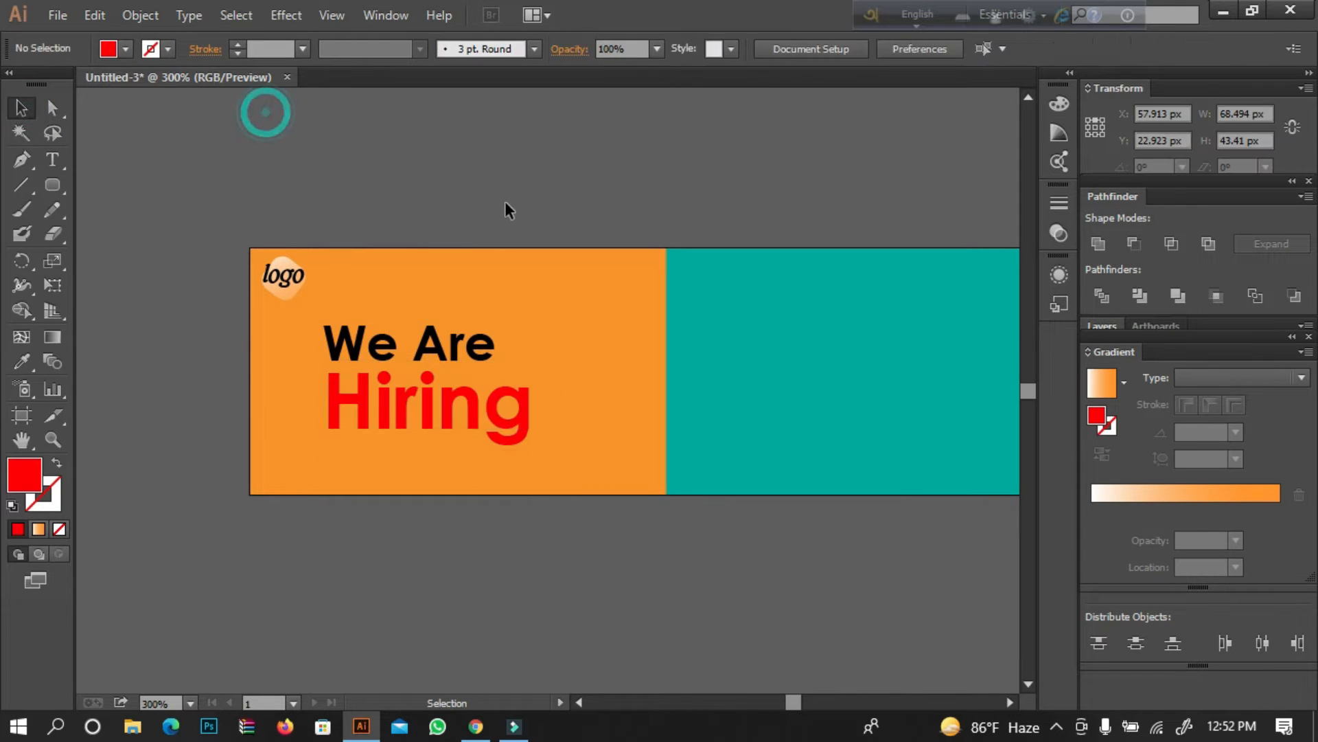
Recolor the orange background panel to pale yellow in CMYK mode, setting magenta to 3% and reducing the yellow value.
left_click(477, 259)
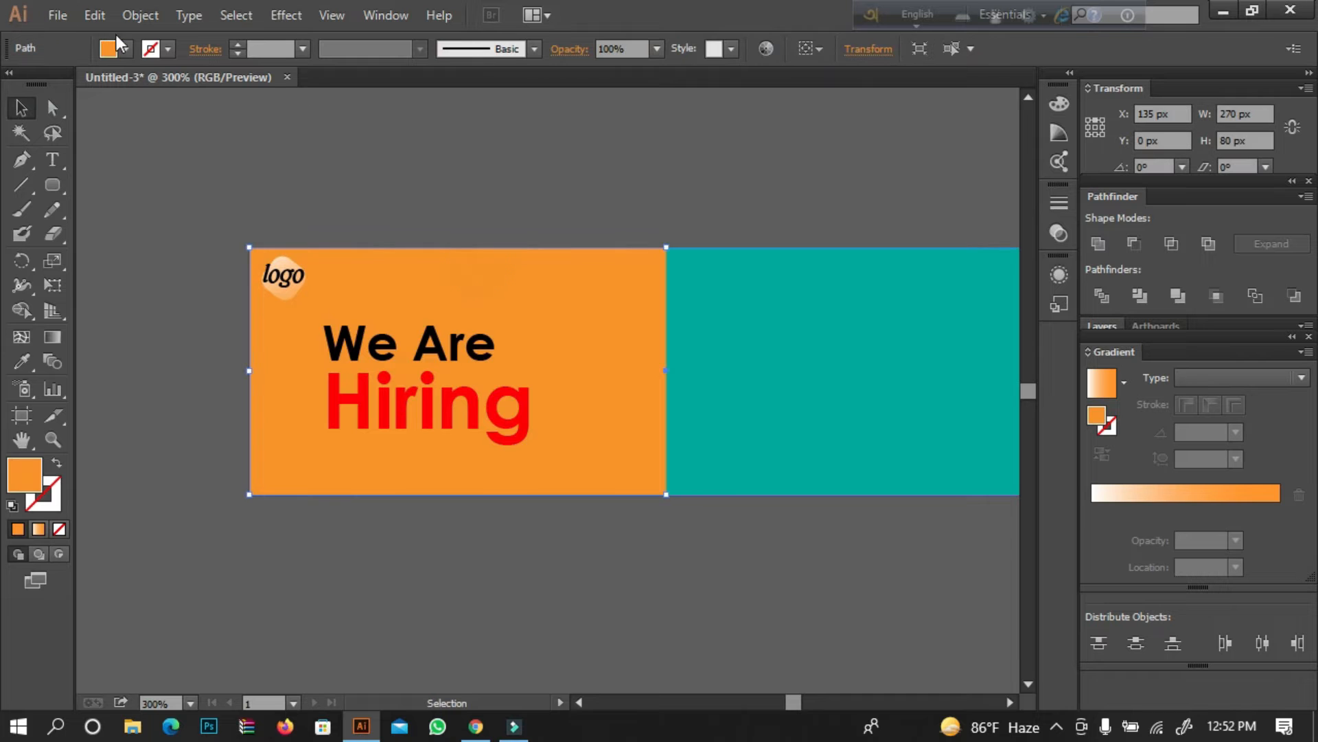
left_click(386, 15)
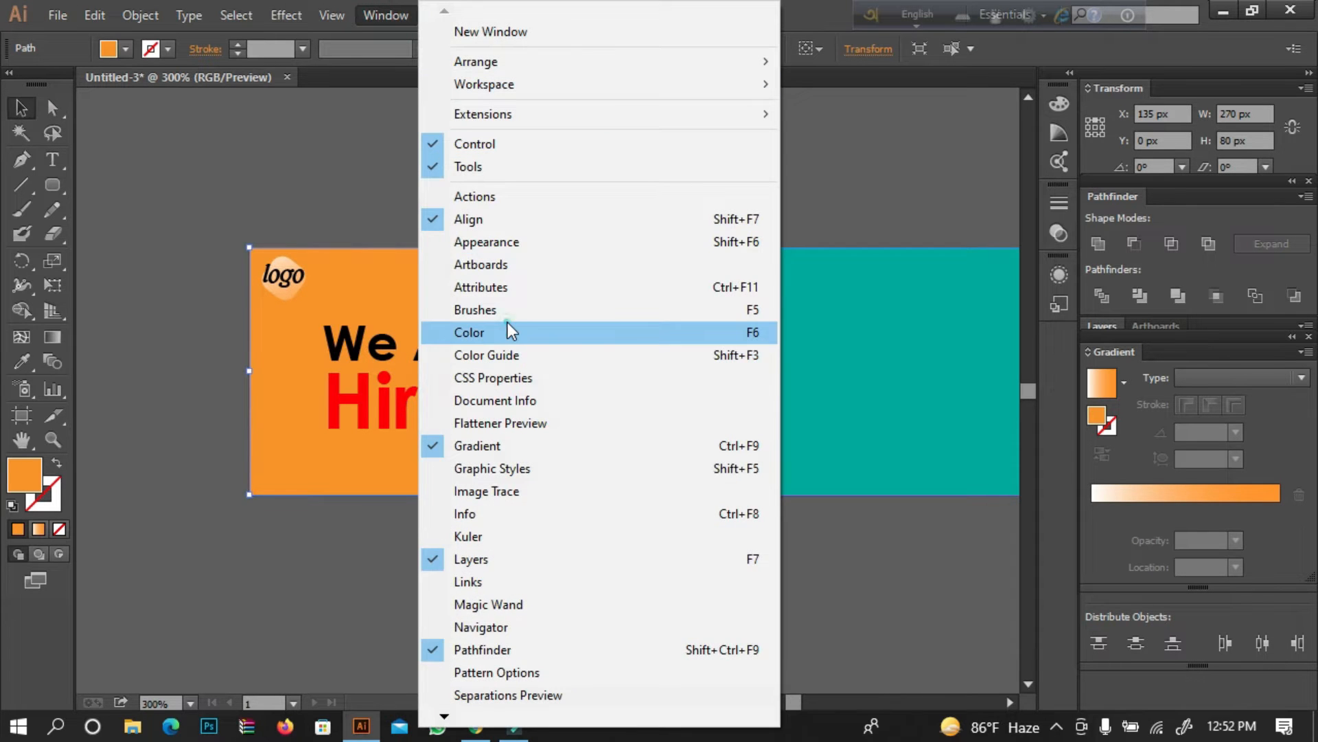
left_click(508, 328)
left_click(1027, 89)
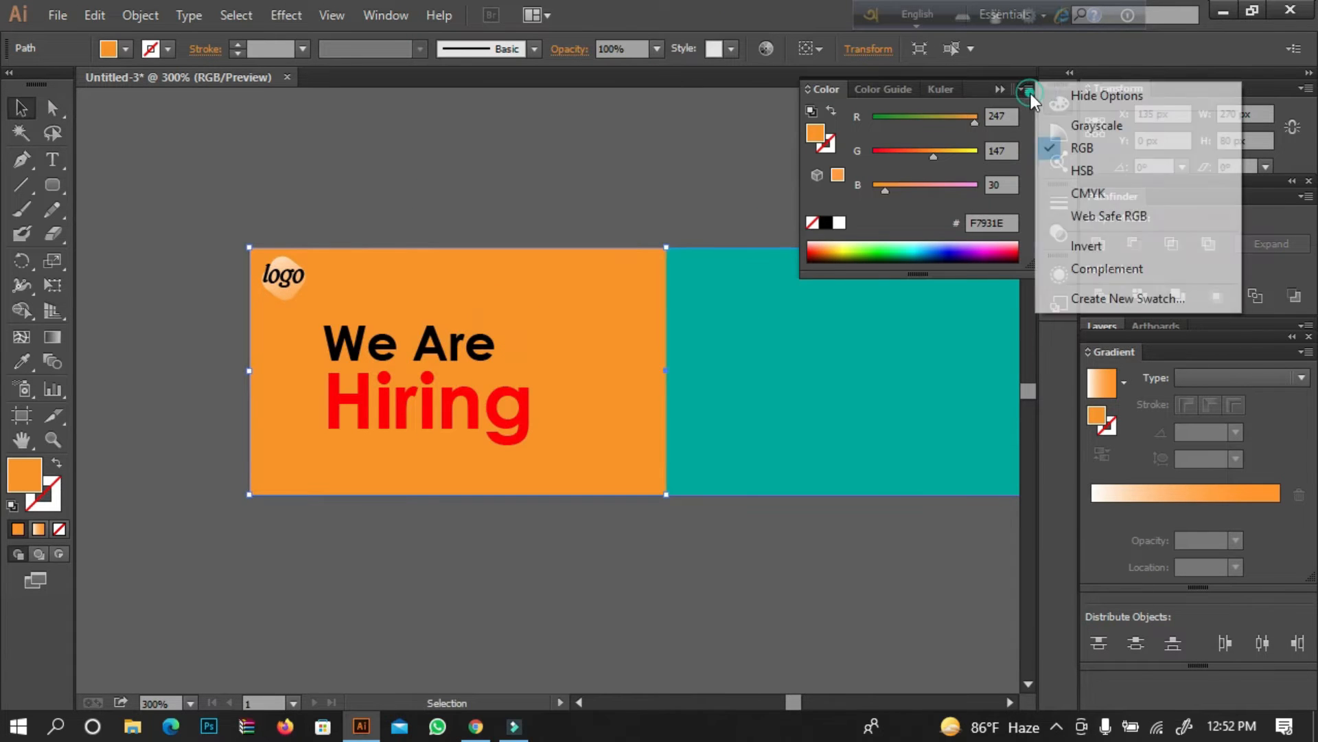
left_click(1064, 189)
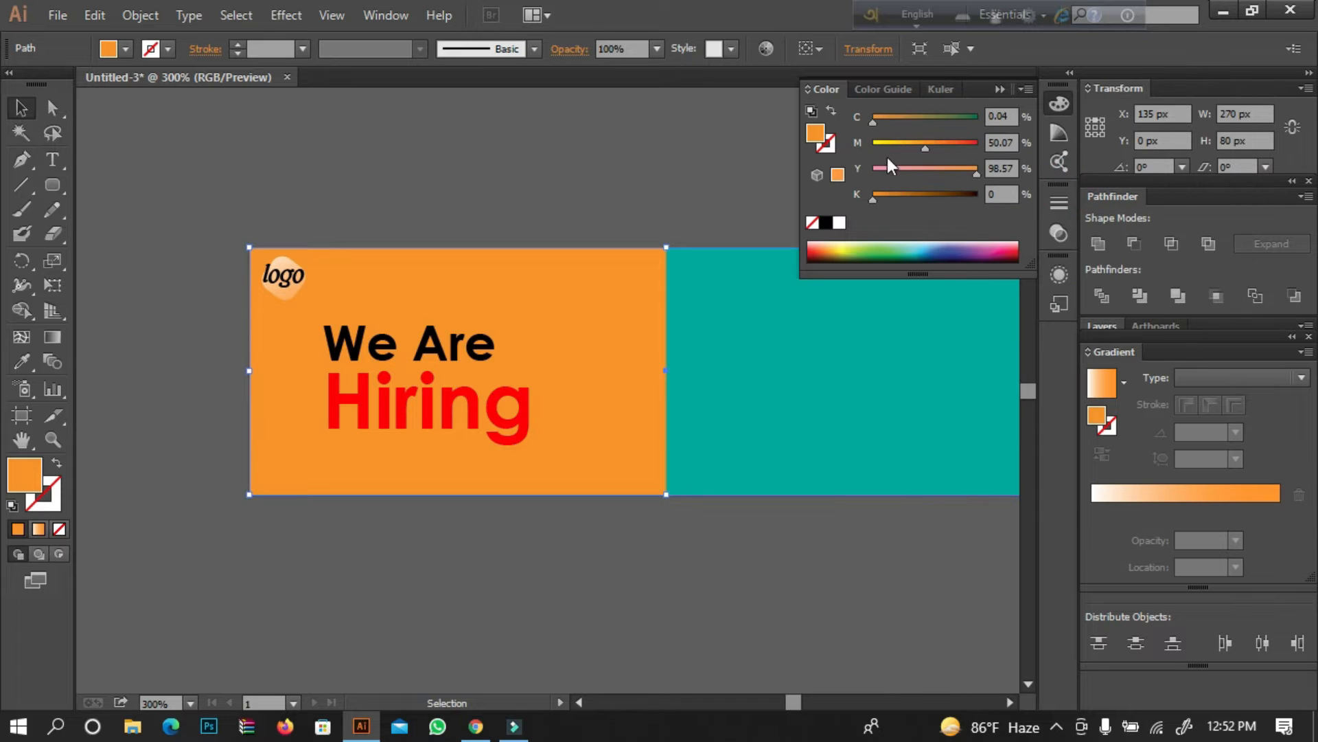
left_click(885, 143)
left_click(907, 143)
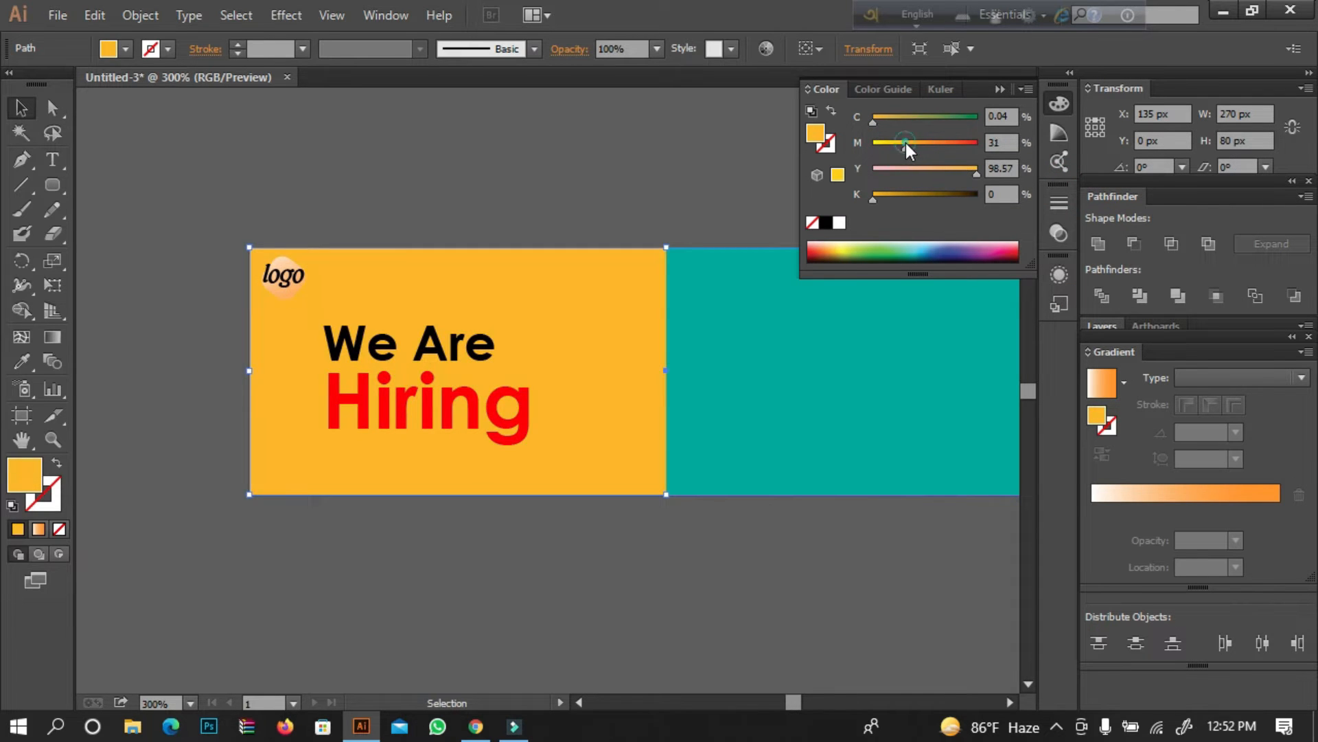
left_click_drag(890, 143, 876, 149)
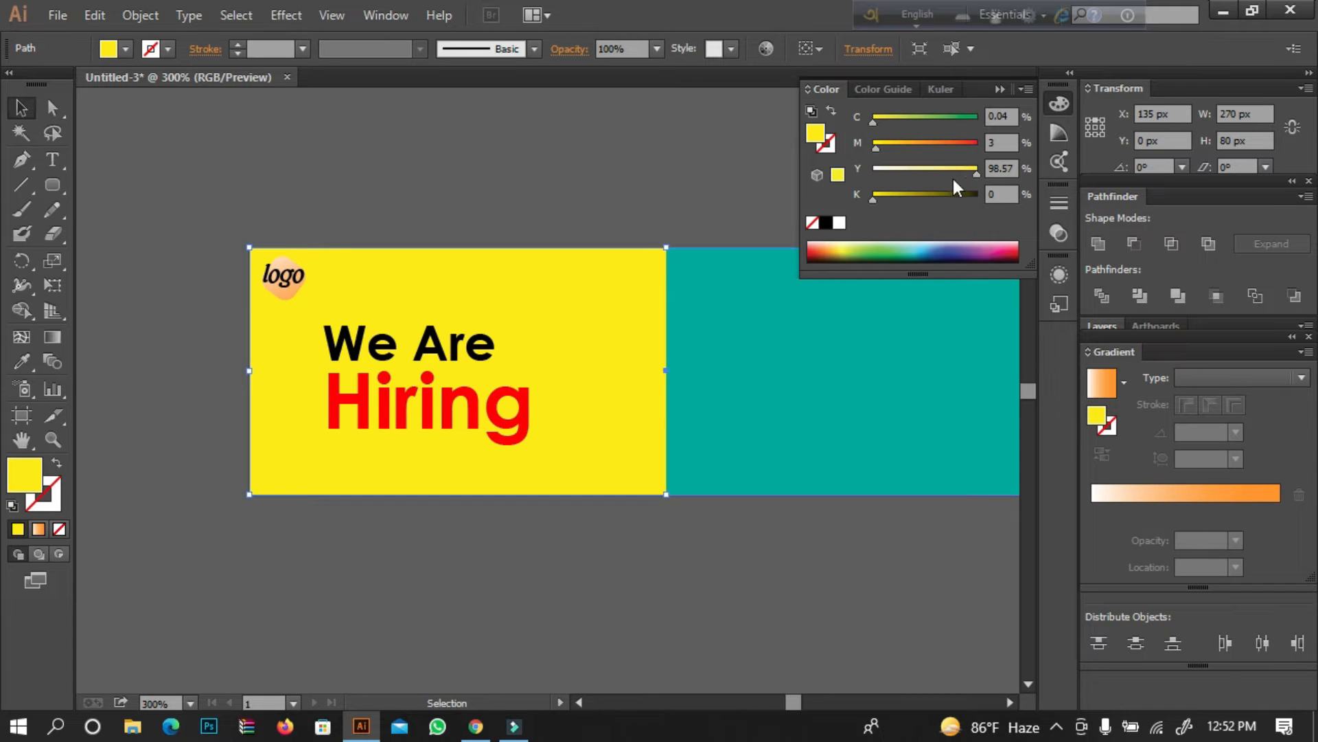
left_click(922, 170)
left_click(595, 183)
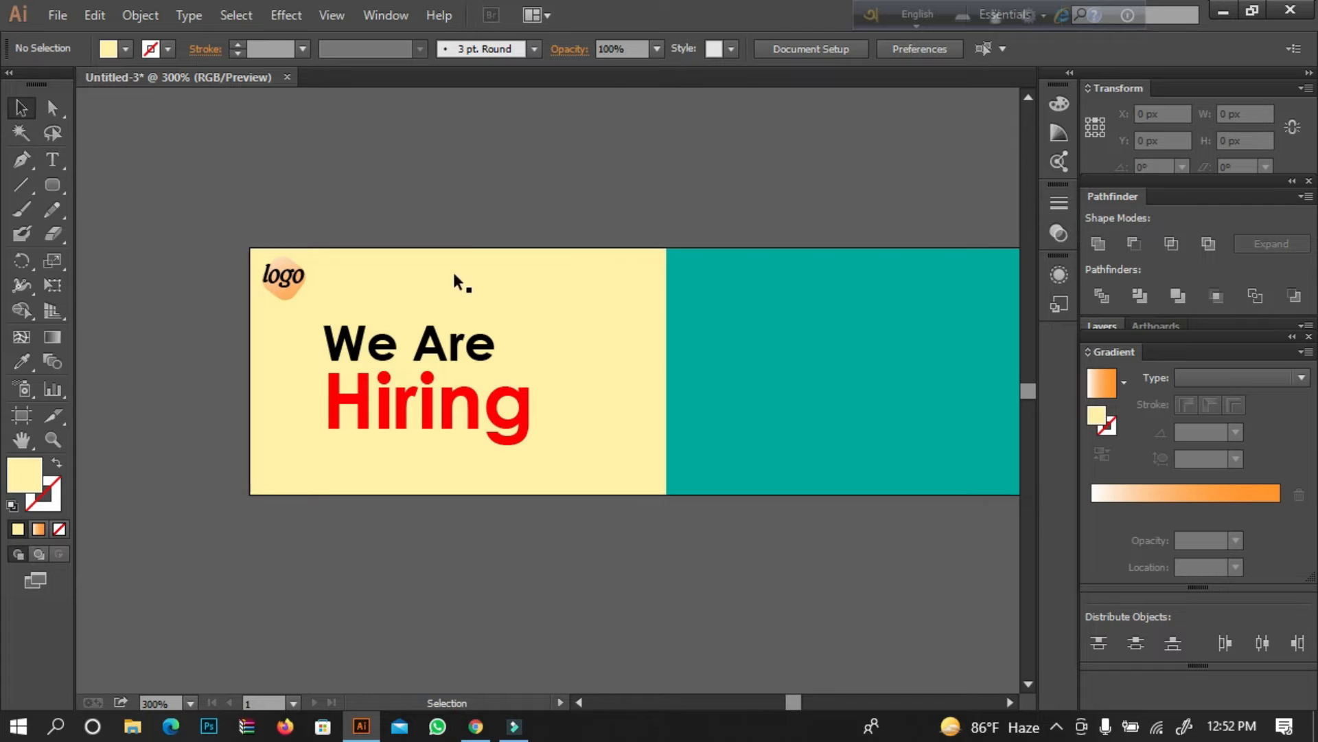
Nudge the "We Are Hiring" text up by 2 px.
left_click(394, 348)
key("Up")
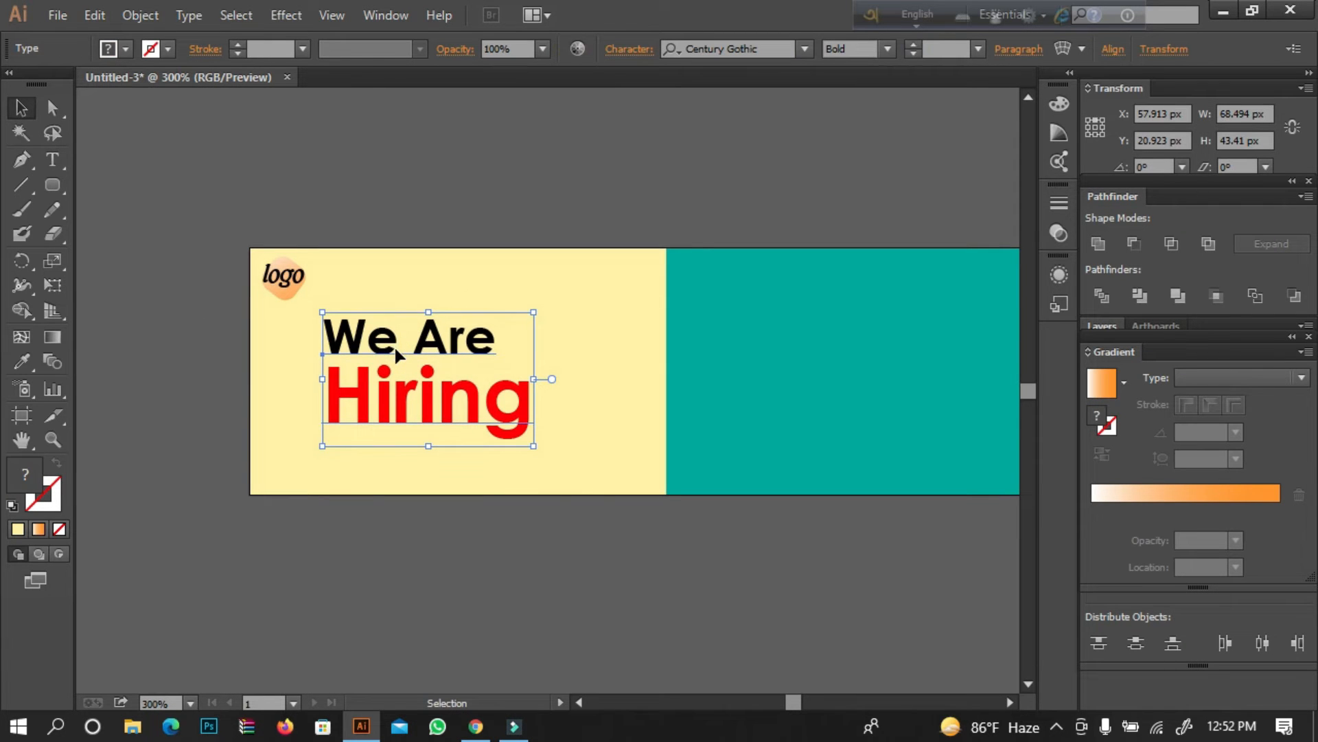
left_click(21, 440)
left_click_drag(323, 389, 141, 381)
left_click_drag(302, 300, 320, 300)
left_click(20, 108)
left_click(226, 132)
Draw a rounded rectangle about 86 by 22 px across the upper part of the boundary between the pale yellow and teal panels.
left_click_drag(58, 189, 167, 210)
left_click_drag(430, 282, 695, 349)
left_click(21, 109)
left_click(436, 139)
left_click(498, 315)
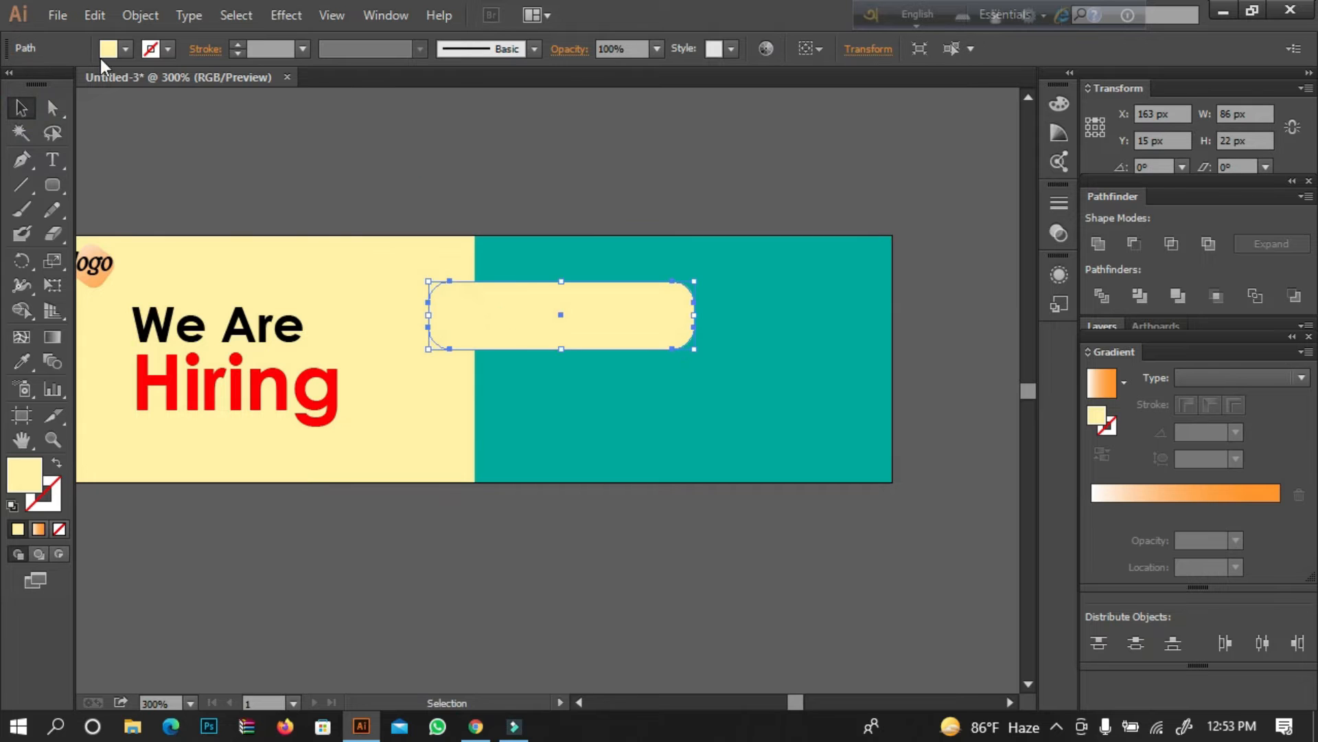
Change the rounded rectangle's fill to bright yellow by raising its yellow CMYK value.
left_click(386, 15)
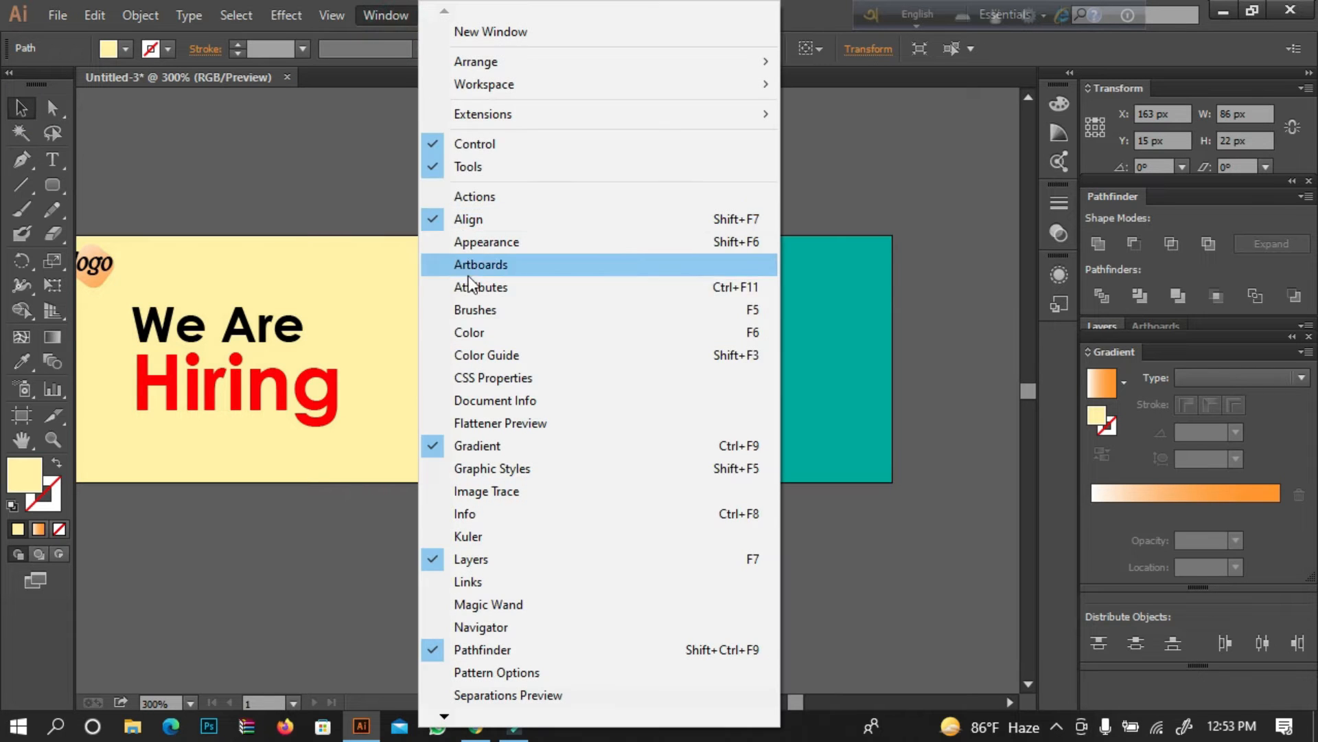
left_click(455, 332)
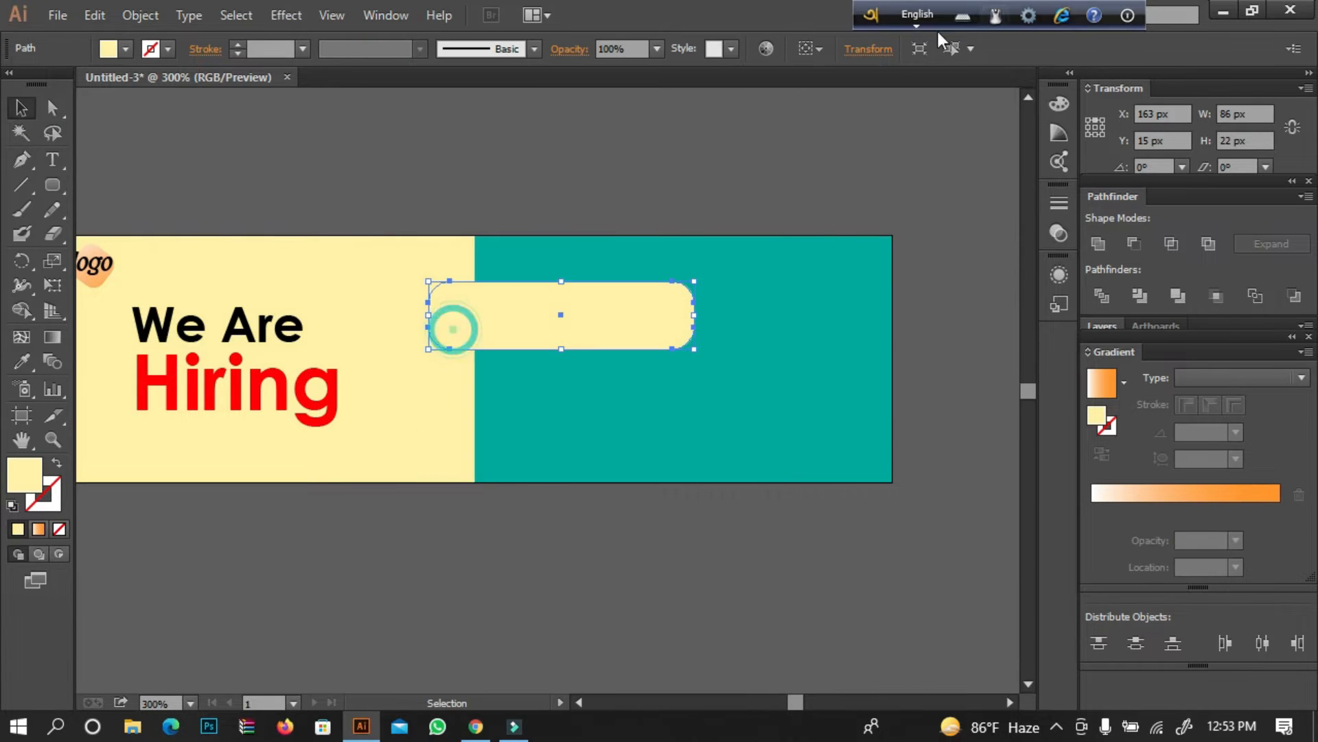
left_click(386, 15)
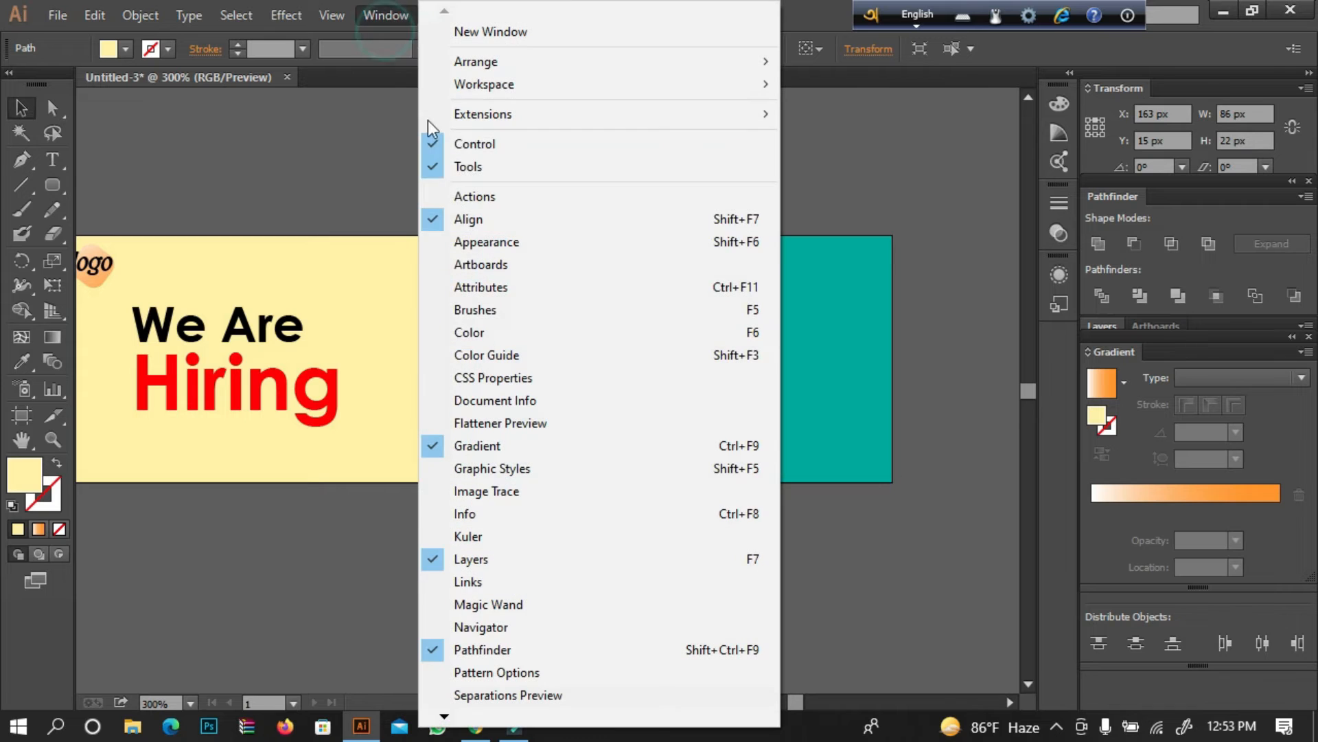
left_click(508, 331)
left_click(950, 169)
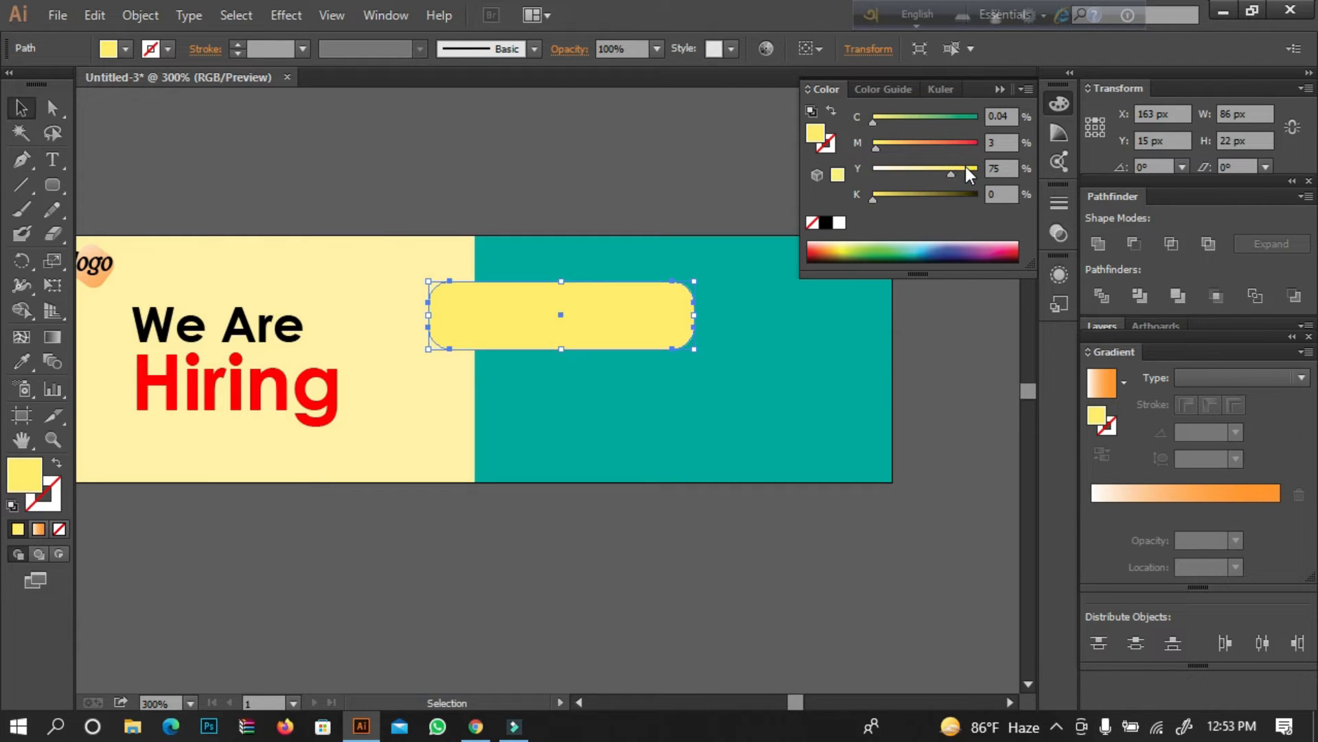
left_click(707, 167)
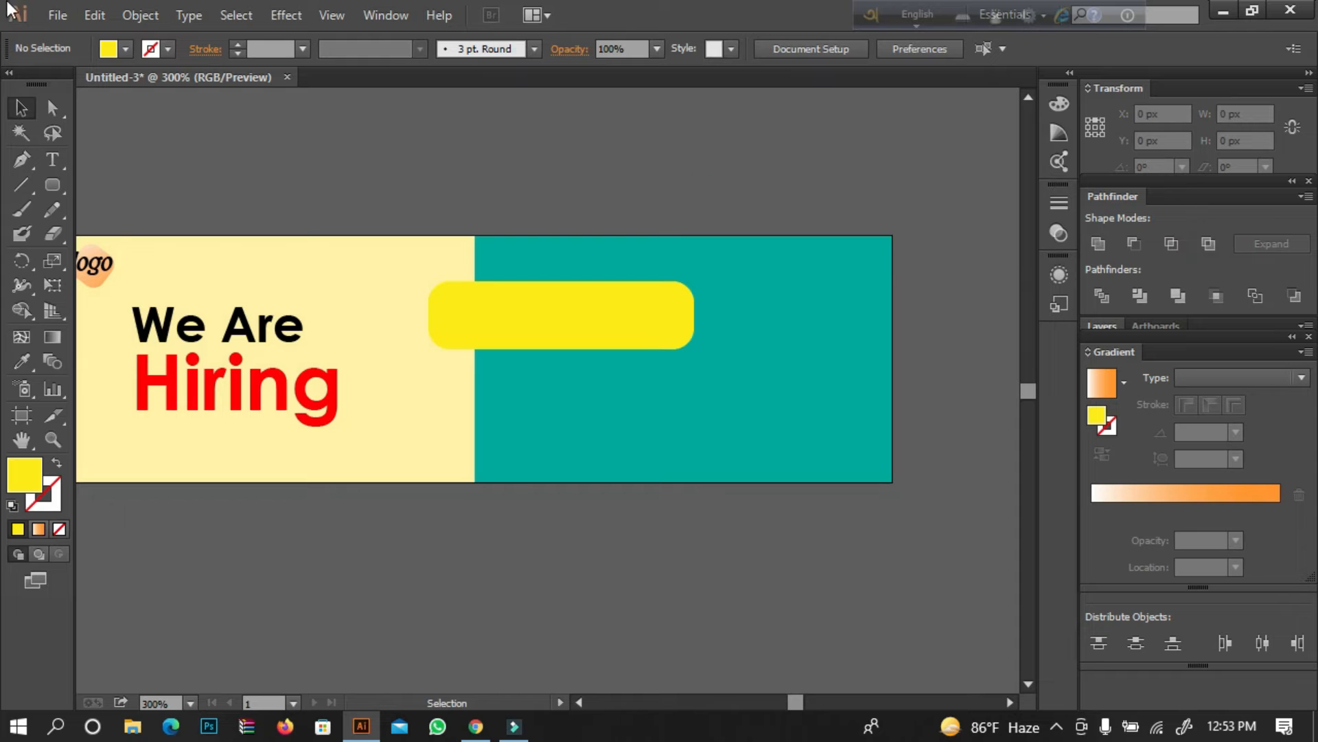
Add the text "Responsibility" in the empty area above the banner.
left_click(52, 159)
left_click(275, 146)
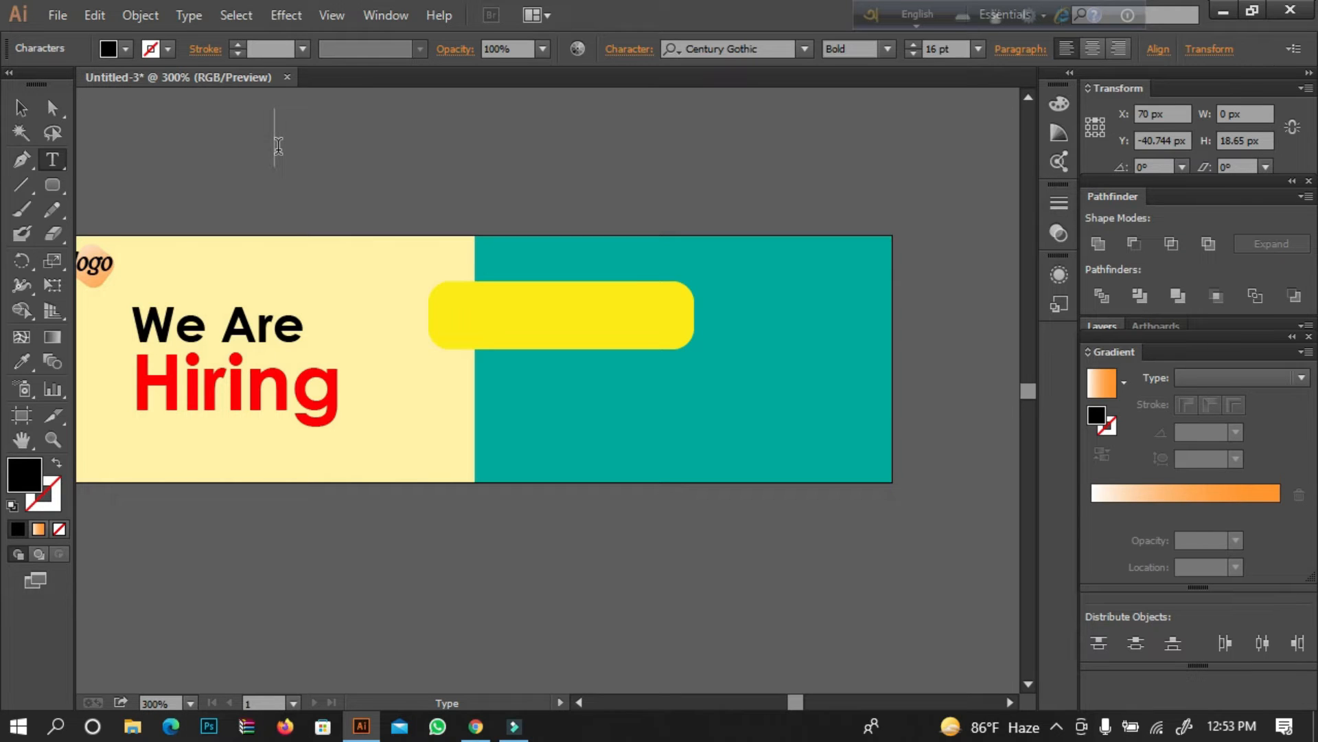
type("Res")
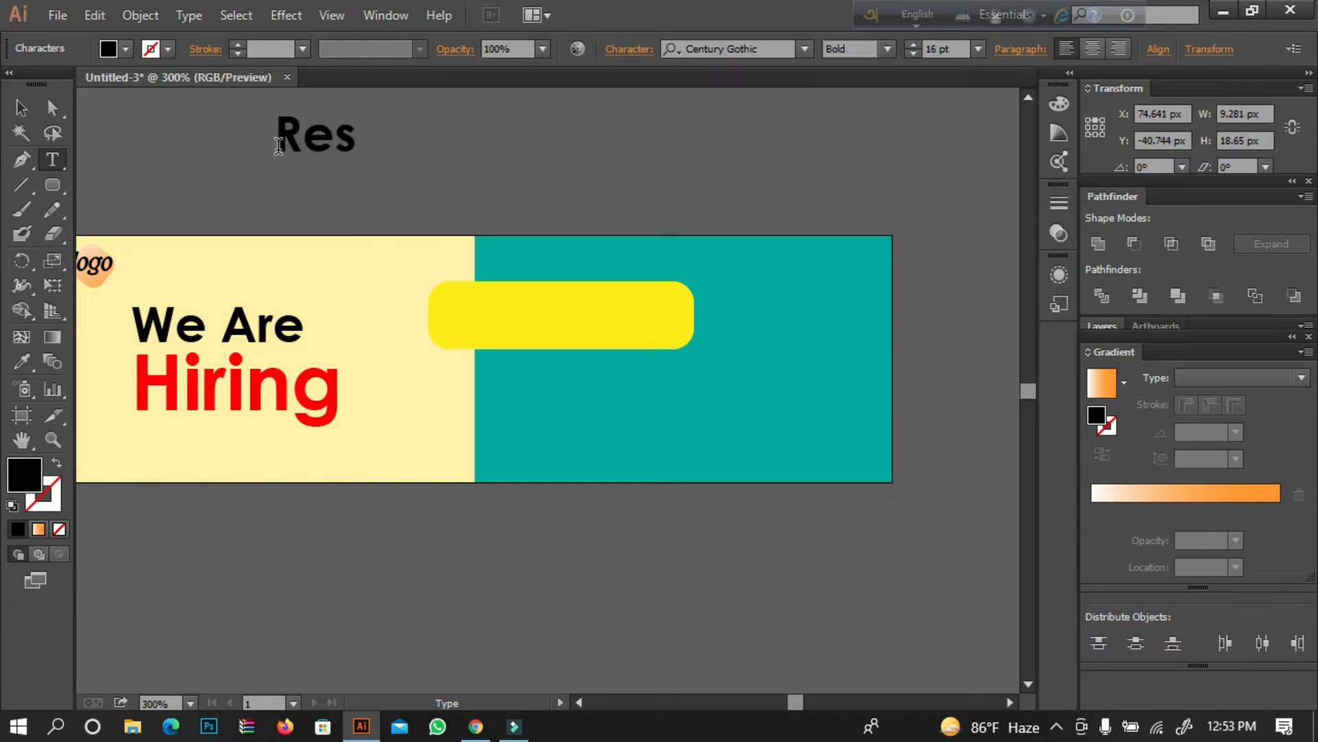
type("ponsi")
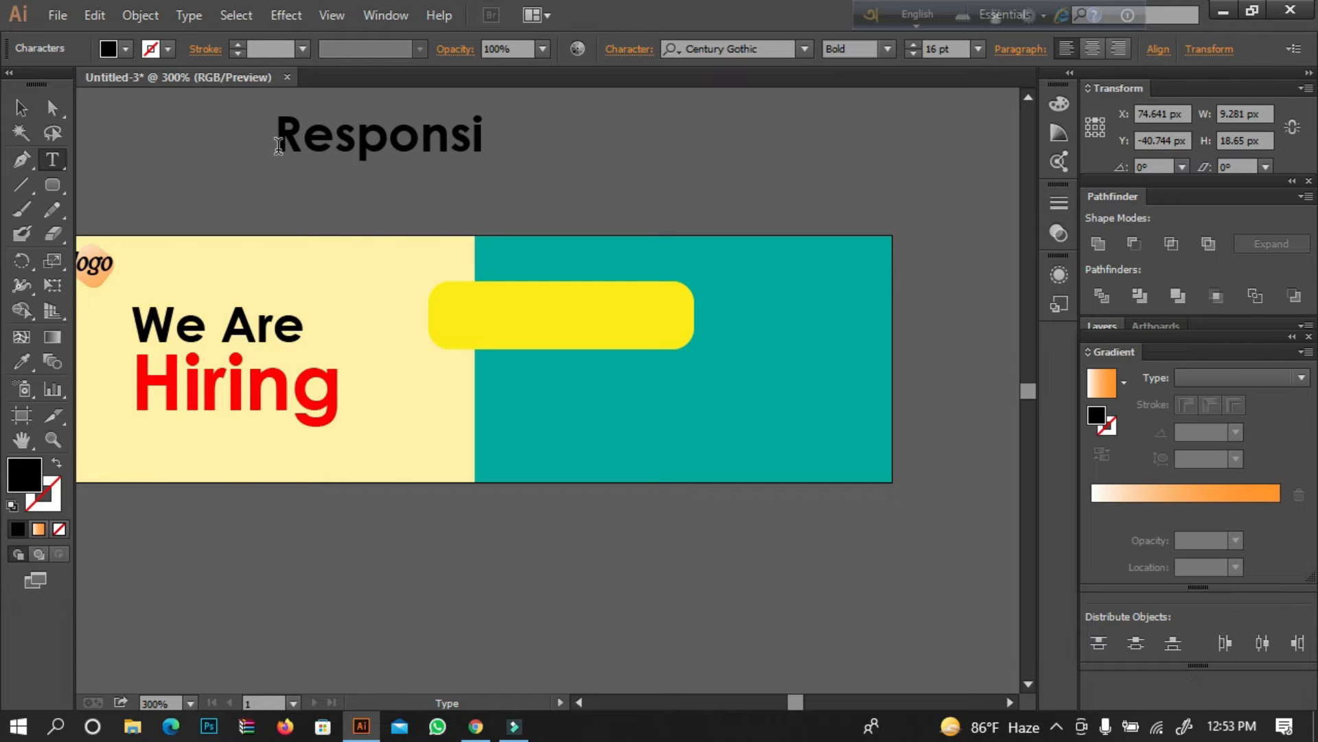
type("bility")
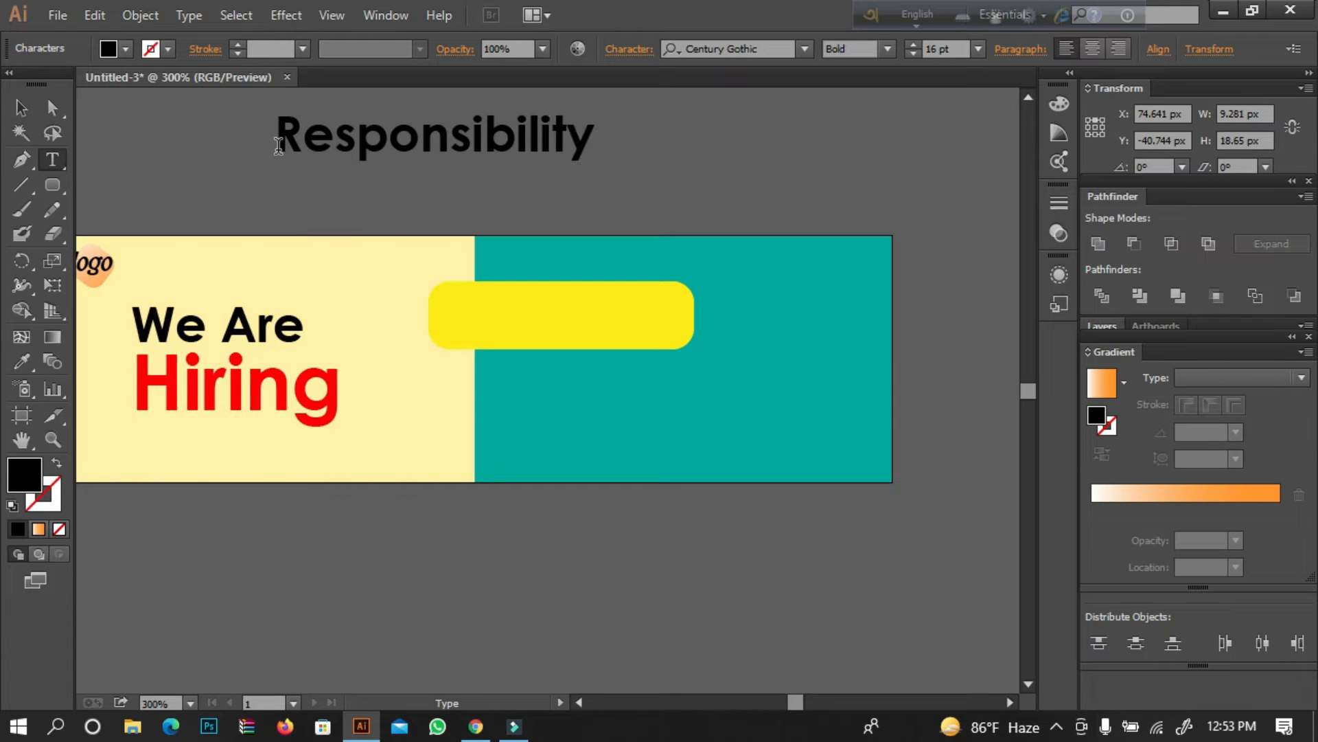
Scale the "Responsibility" text down proportionally to about 8 pt and shift it slightly.
left_click(20, 108)
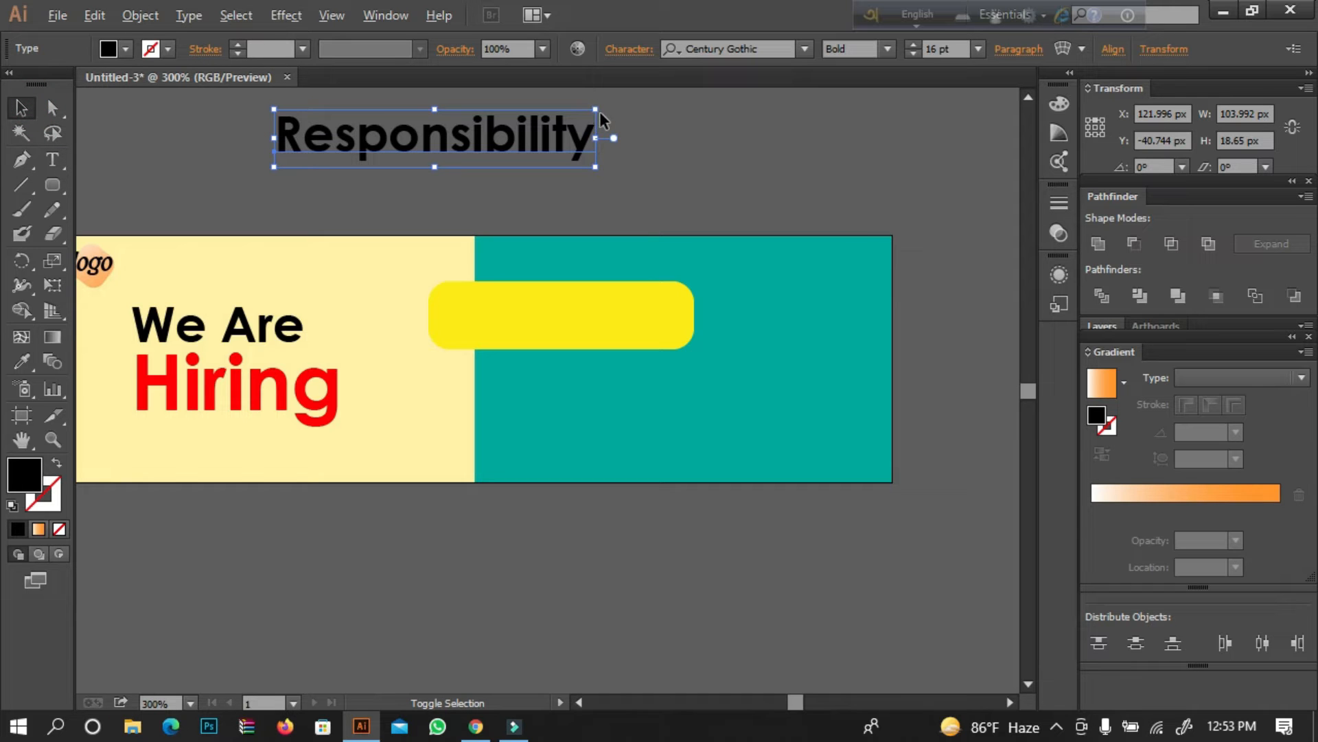
left_click_drag(599, 111, 516, 124)
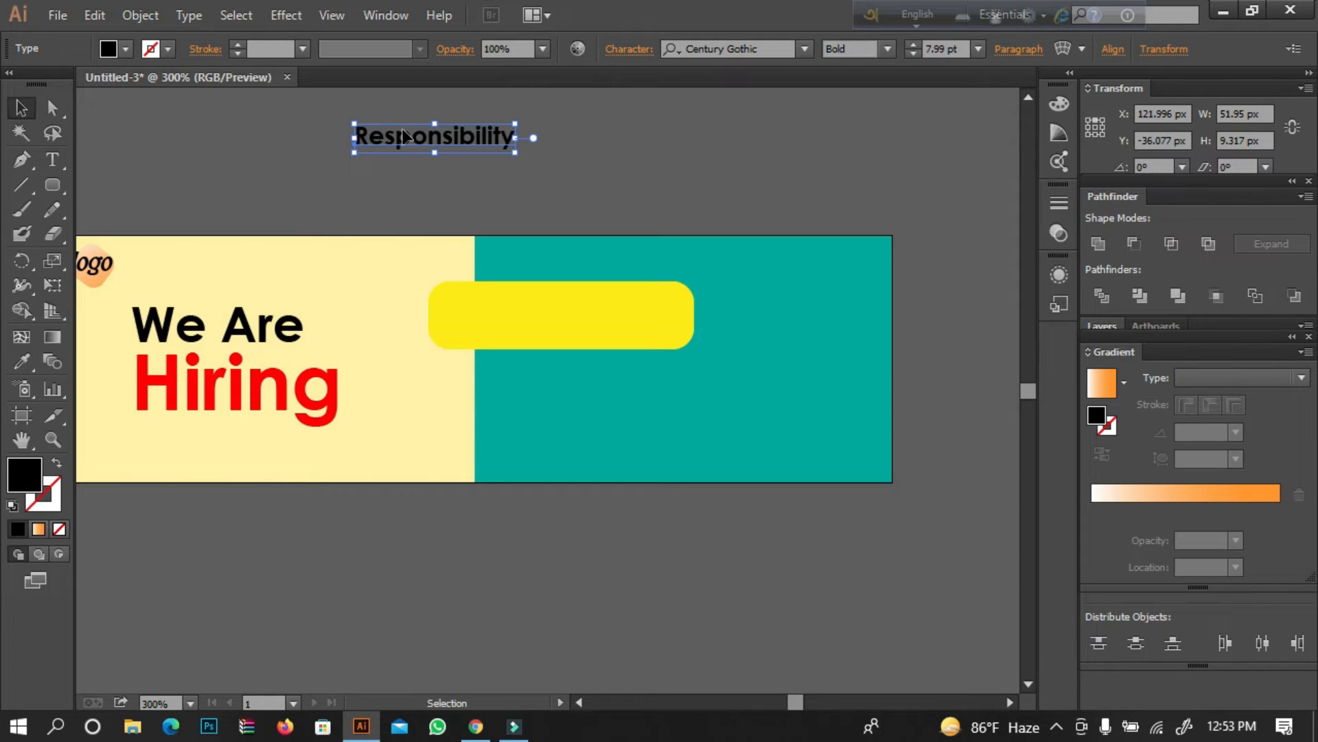
left_click_drag(392, 130, 403, 142)
left_click_drag(505, 275, 524, 291)
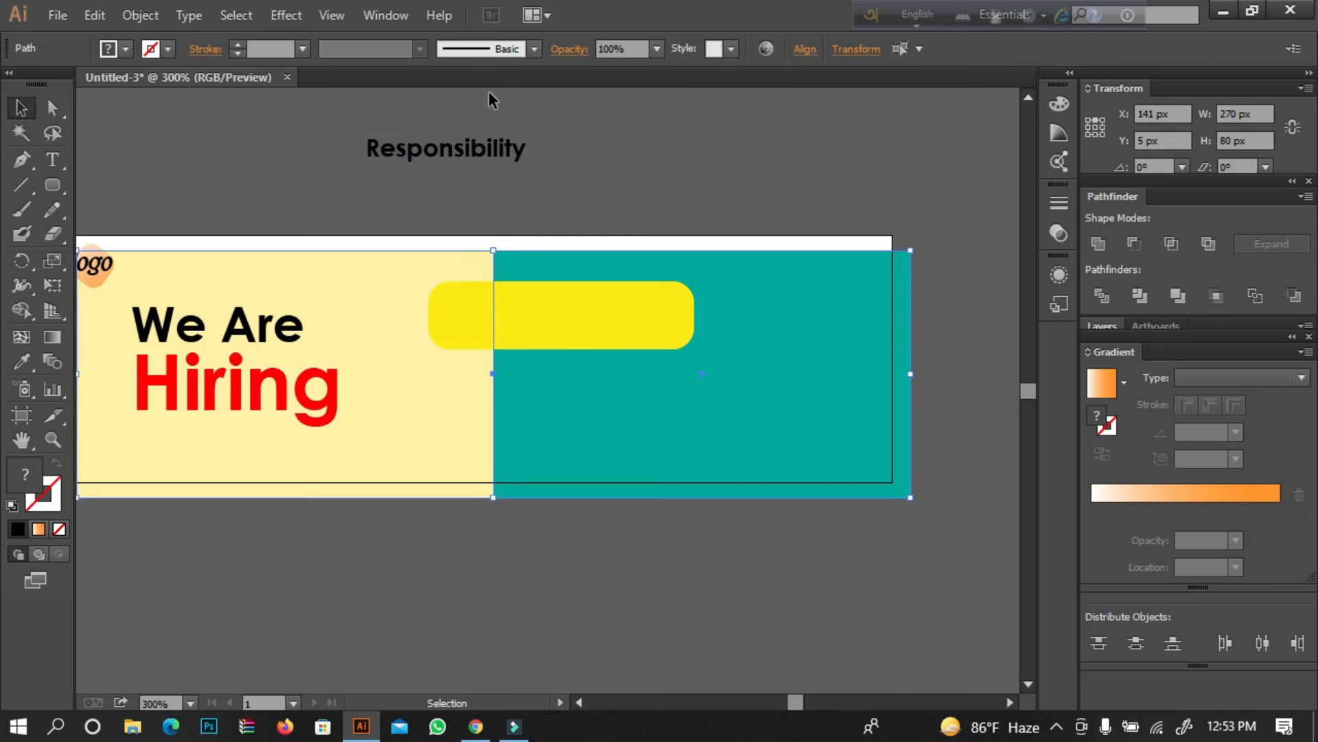
key("ctrl+z")
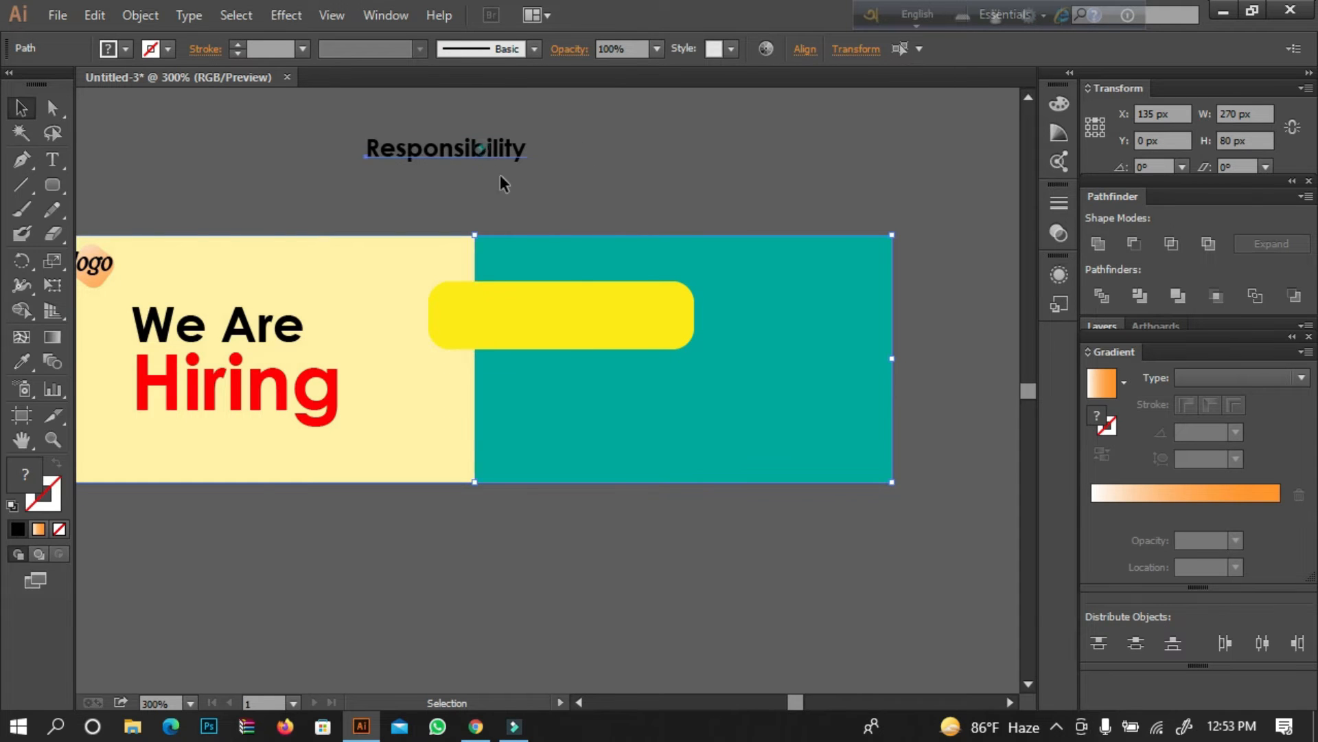
left_click(574, 306)
left_click(561, 152)
double_click(481, 150)
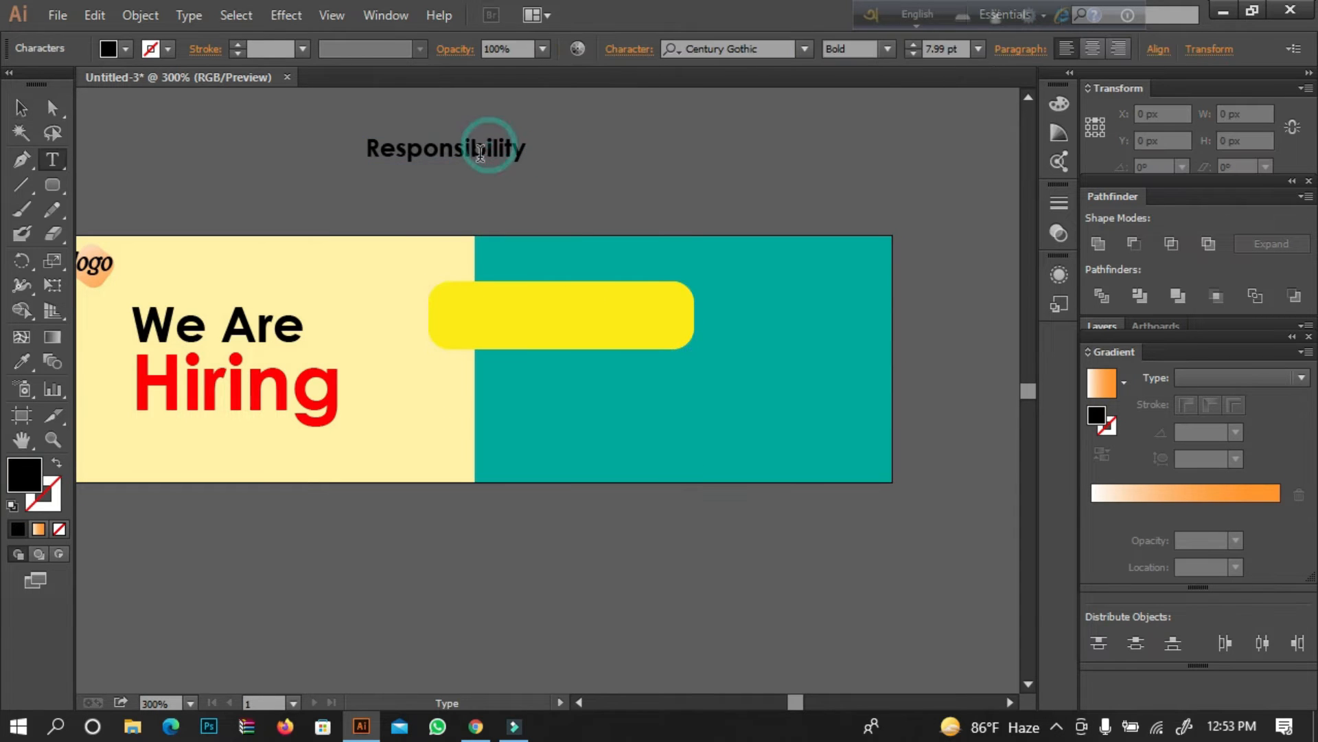
key("Escape")
Move the "Responsibility" text onto the yellow rounded rectangle.
left_click_drag(479, 160, 563, 325)
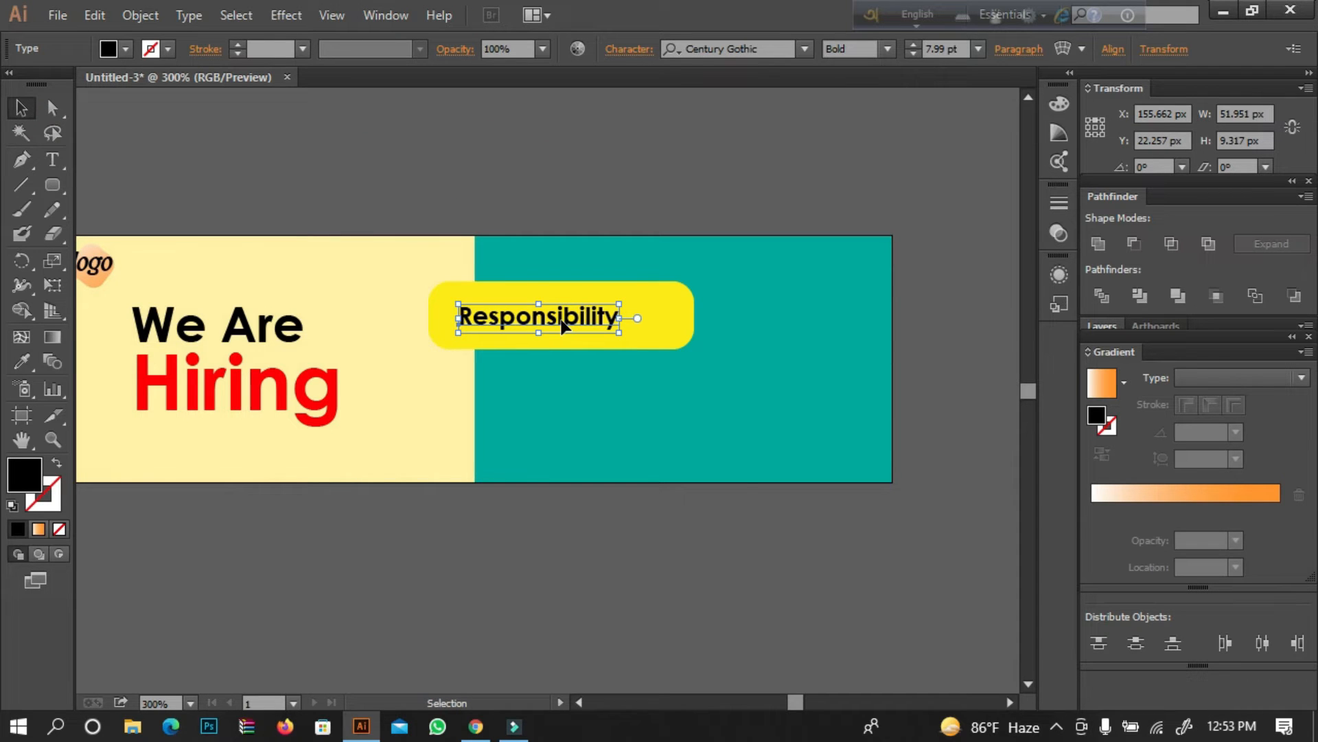
right_click(569, 322)
mouse_move(707, 515)
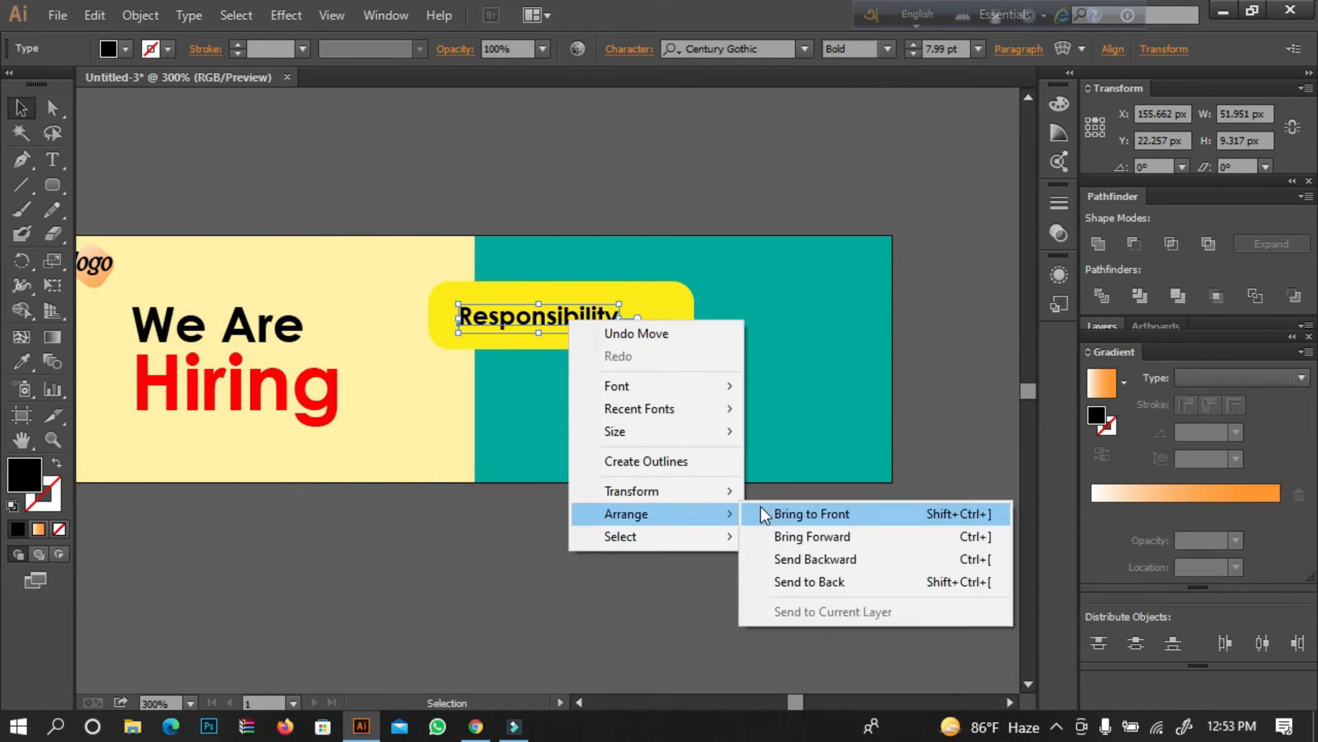
left_click(143, 477)
Shrink the yellow rounded rectangle around its center to about 57 by 15 px behind the "Responsibility" text.
left_click(53, 439)
left_click(500, 442)
left_click(594, 374)
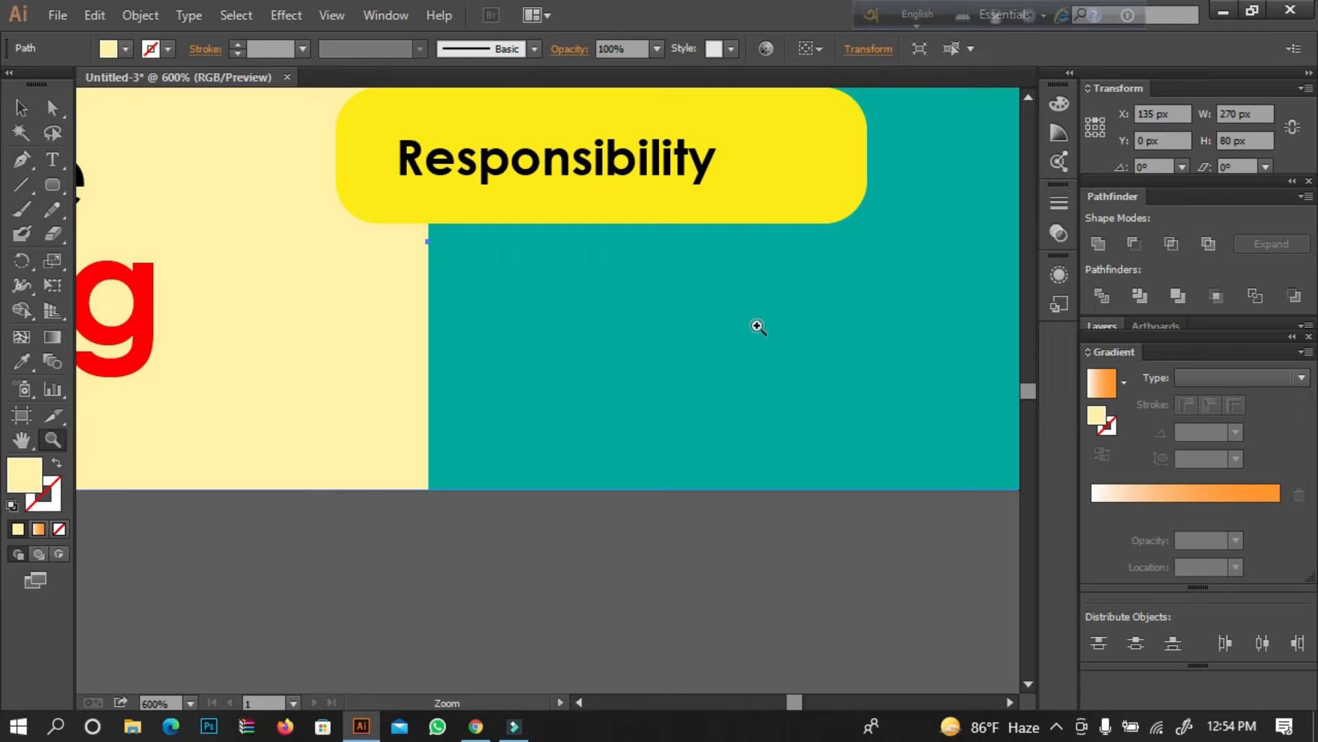
left_click_drag(305, 343, 182, 500)
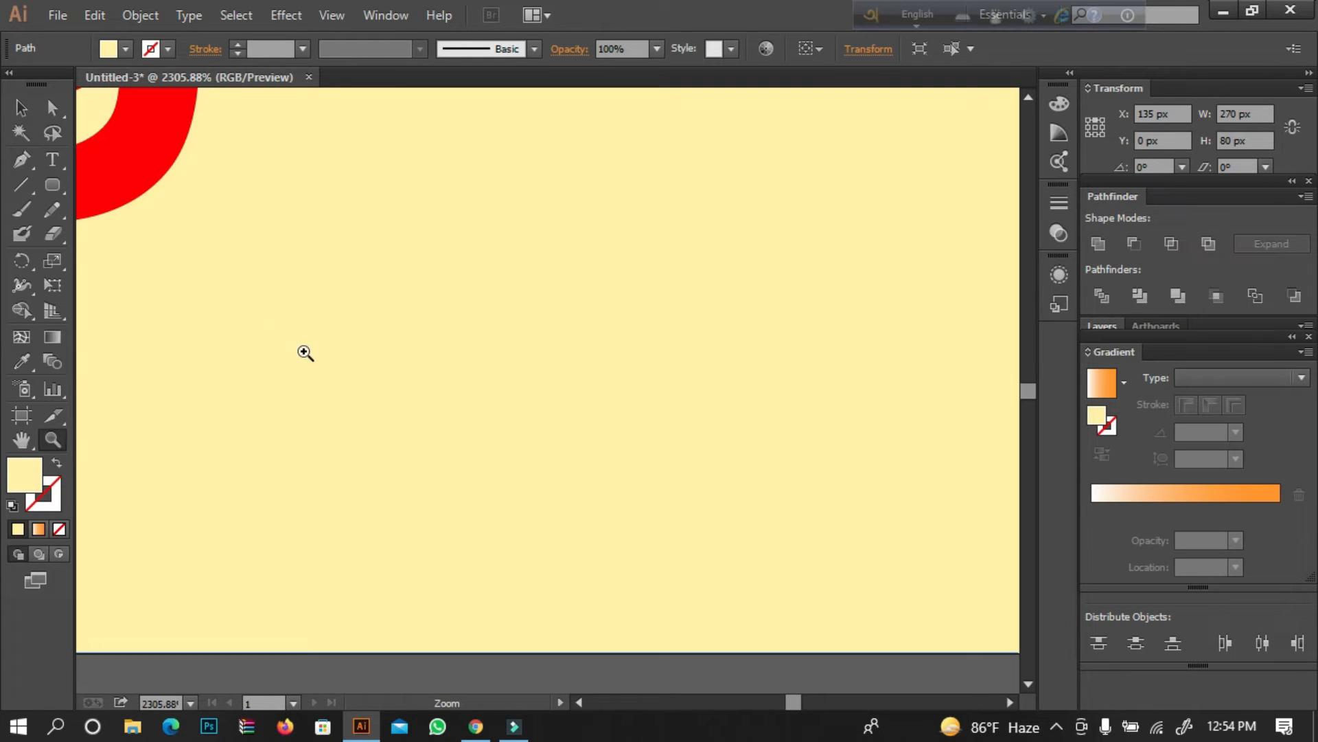
left_click(26, 448)
left_click_drag(357, 315, 224, 384)
left_click_drag(474, 321, 427, 361)
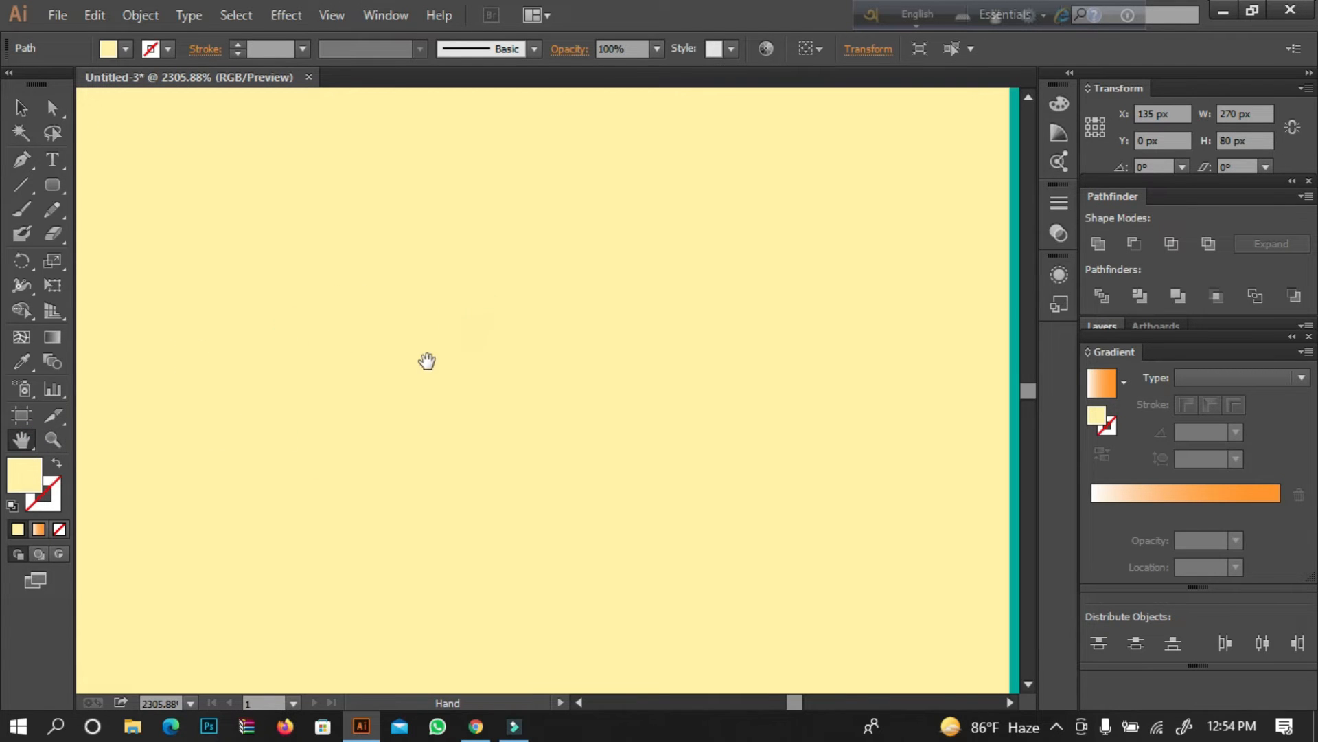
key("ctrl+0")
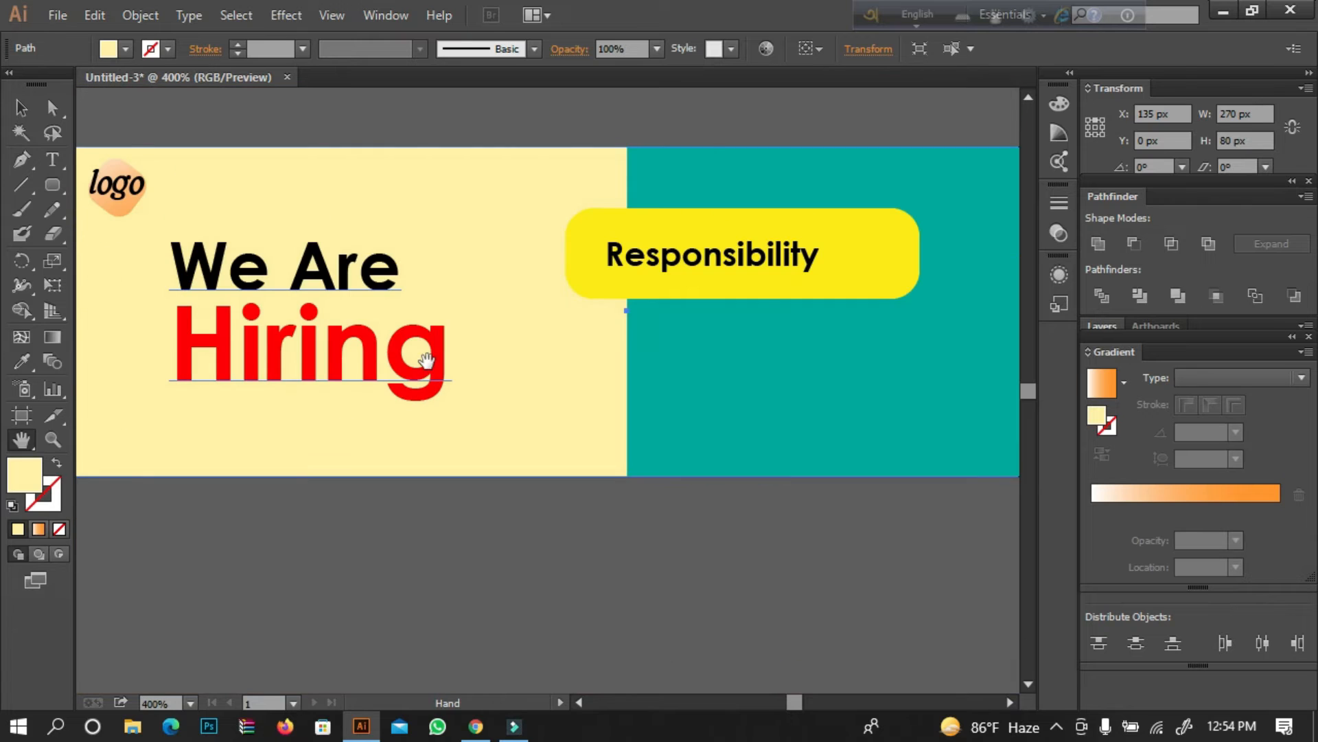
left_click_drag(409, 273, 195, 327)
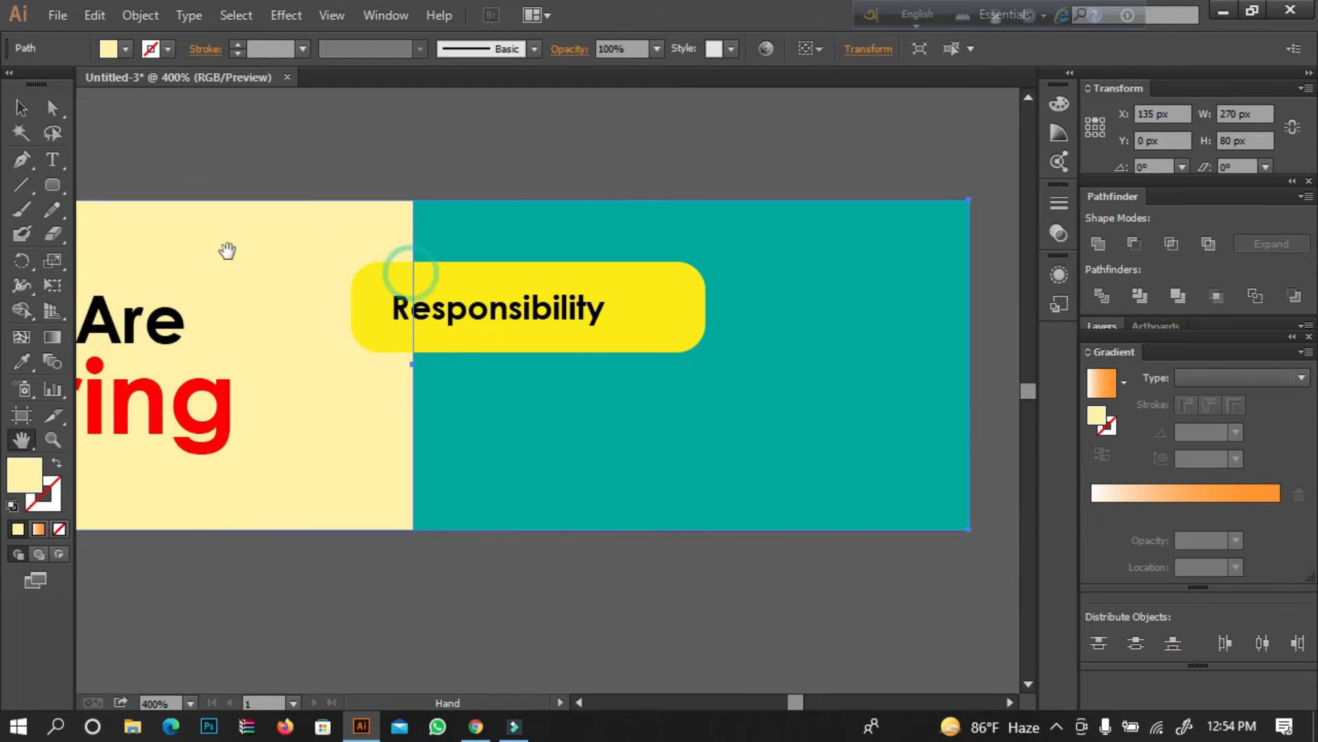
left_click(22, 108)
left_click(633, 306)
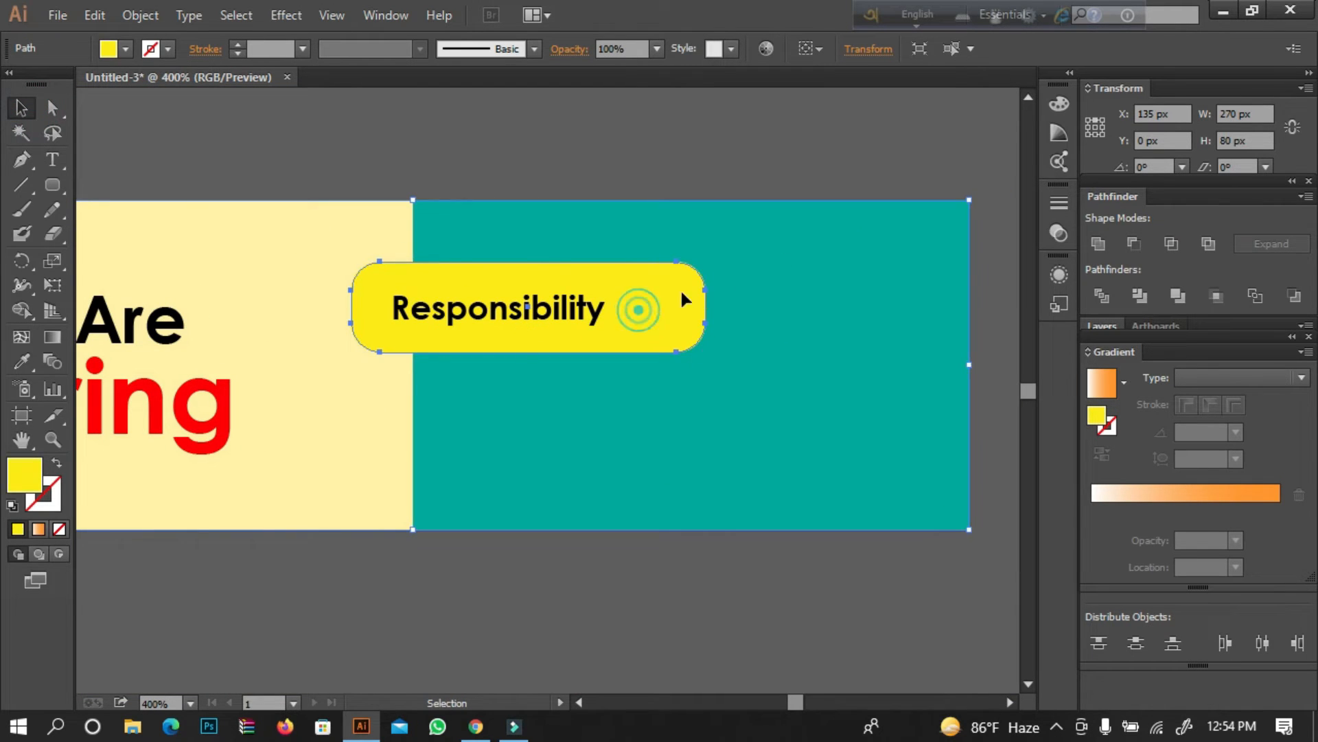
left_click_drag(705, 262, 623, 284)
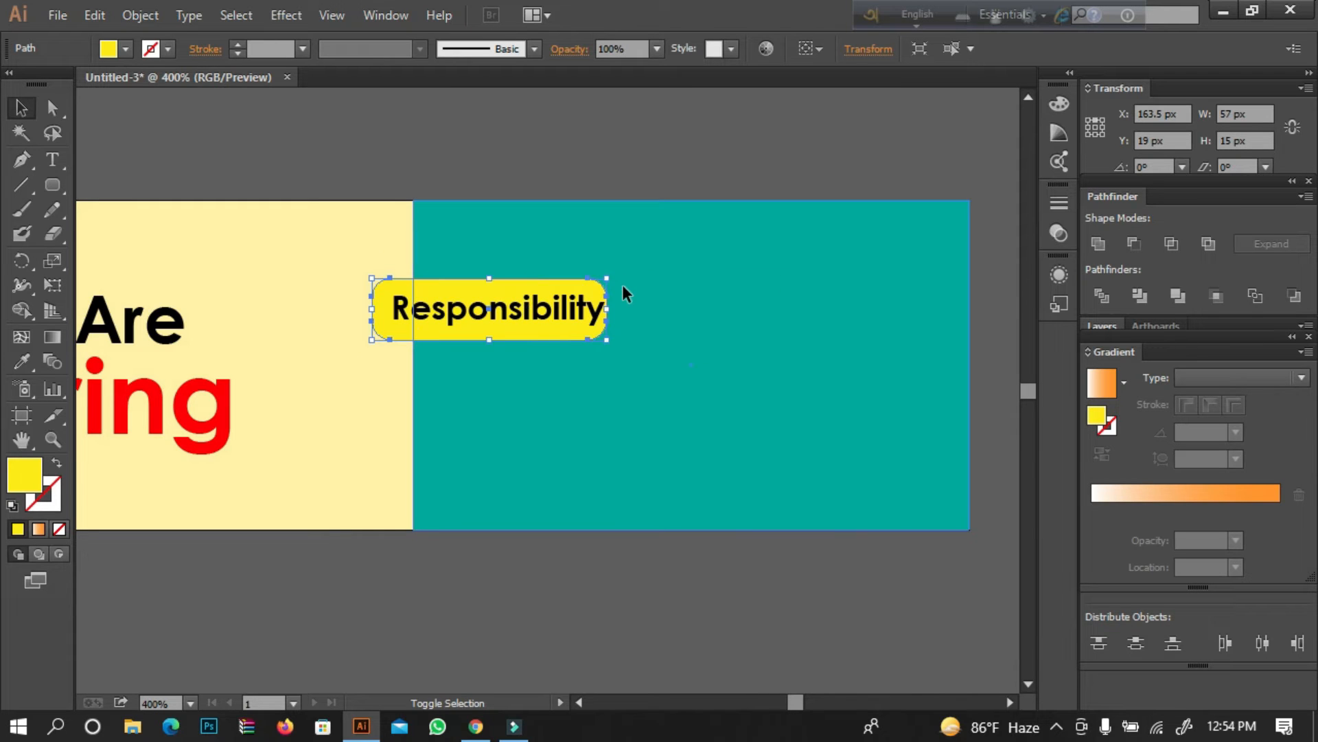
Nudge the yellow rounded rectangle up above the "Responsibility" text and lock the pale yellow and teal background panels.
key("shift+Up")
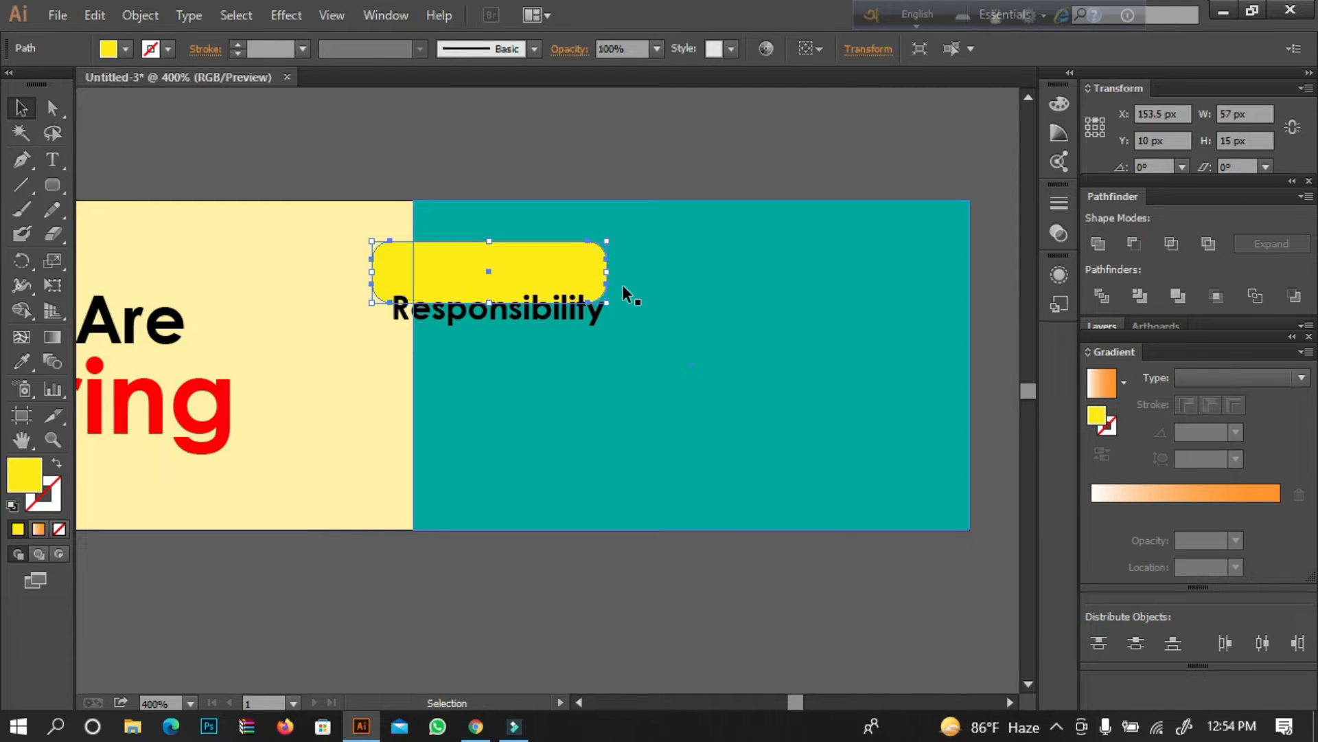
left_click(512, 117)
left_click_drag(363, 587, 607, 475)
left_click(140, 15)
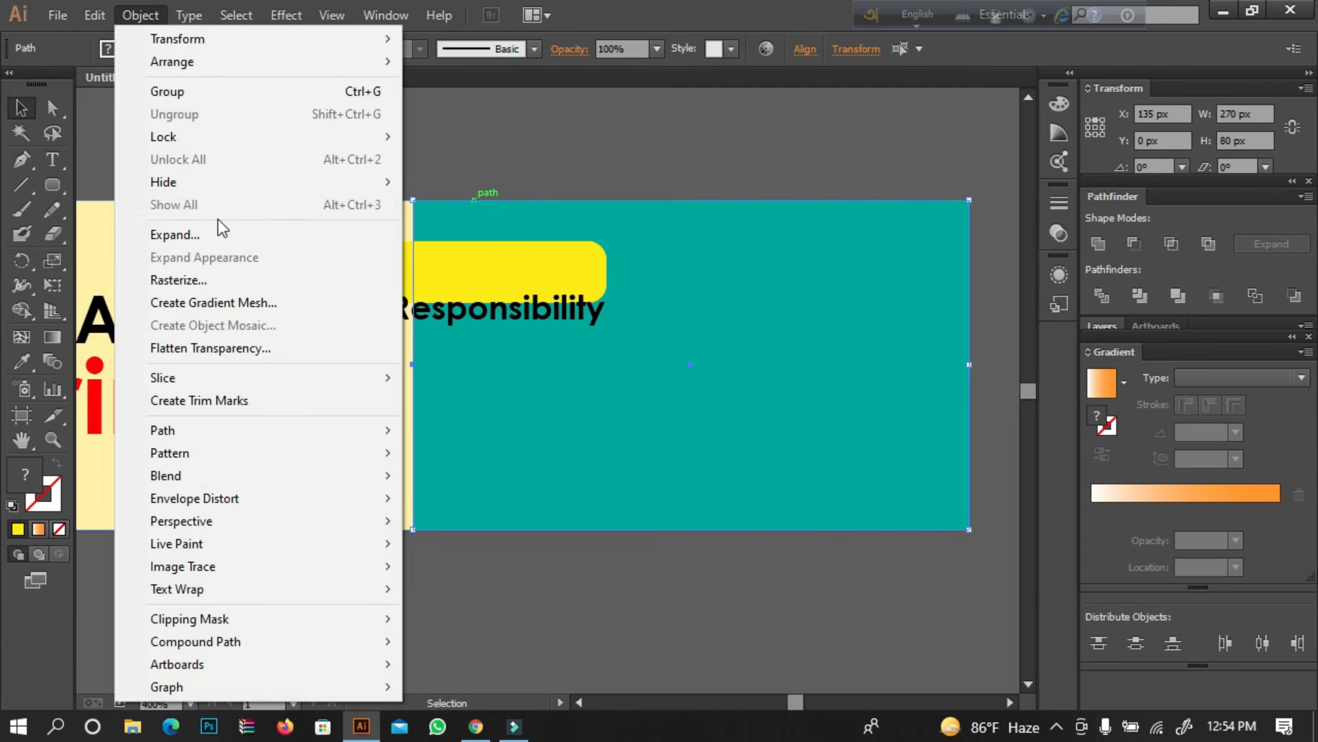
mouse_move(315, 142)
left_click(419, 140)
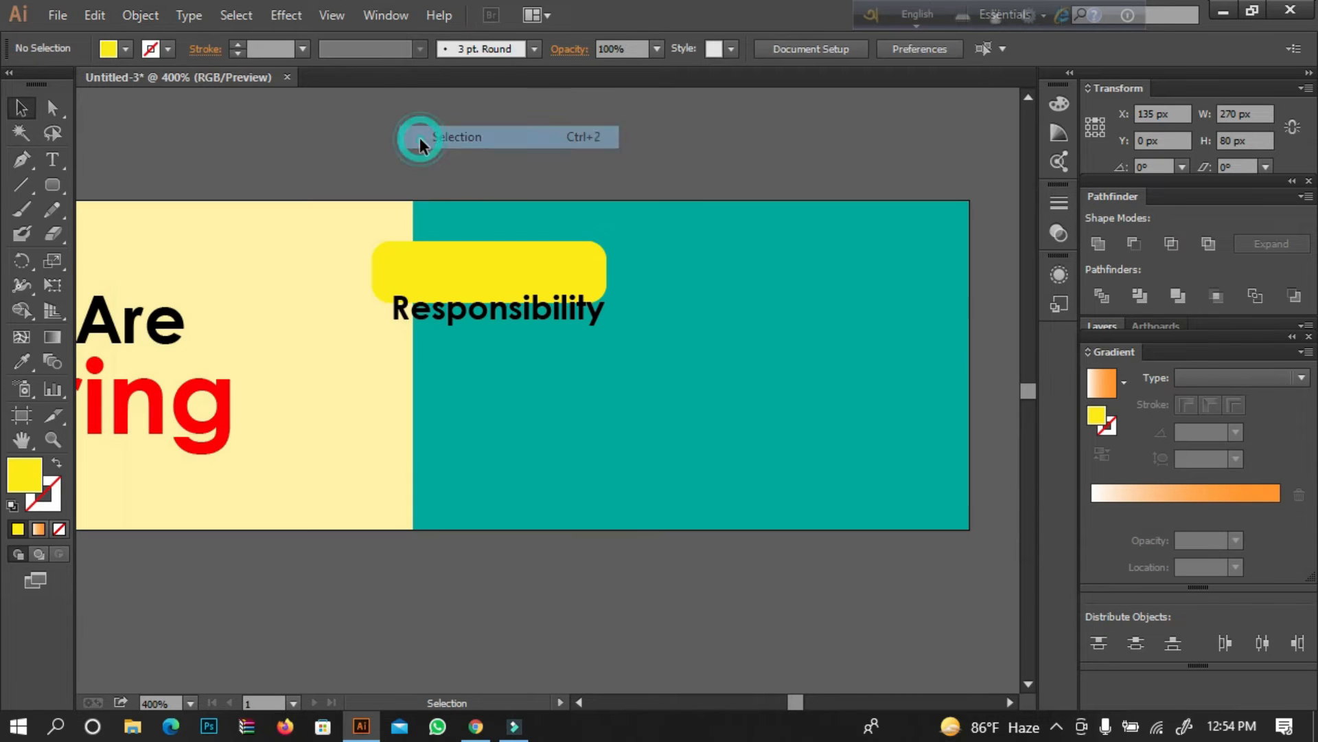
Trim the yellow rounded rectangle at the teal panel's inner edge and place the "Responsibility" text over it.
left_click(56, 442)
left_click(435, 378)
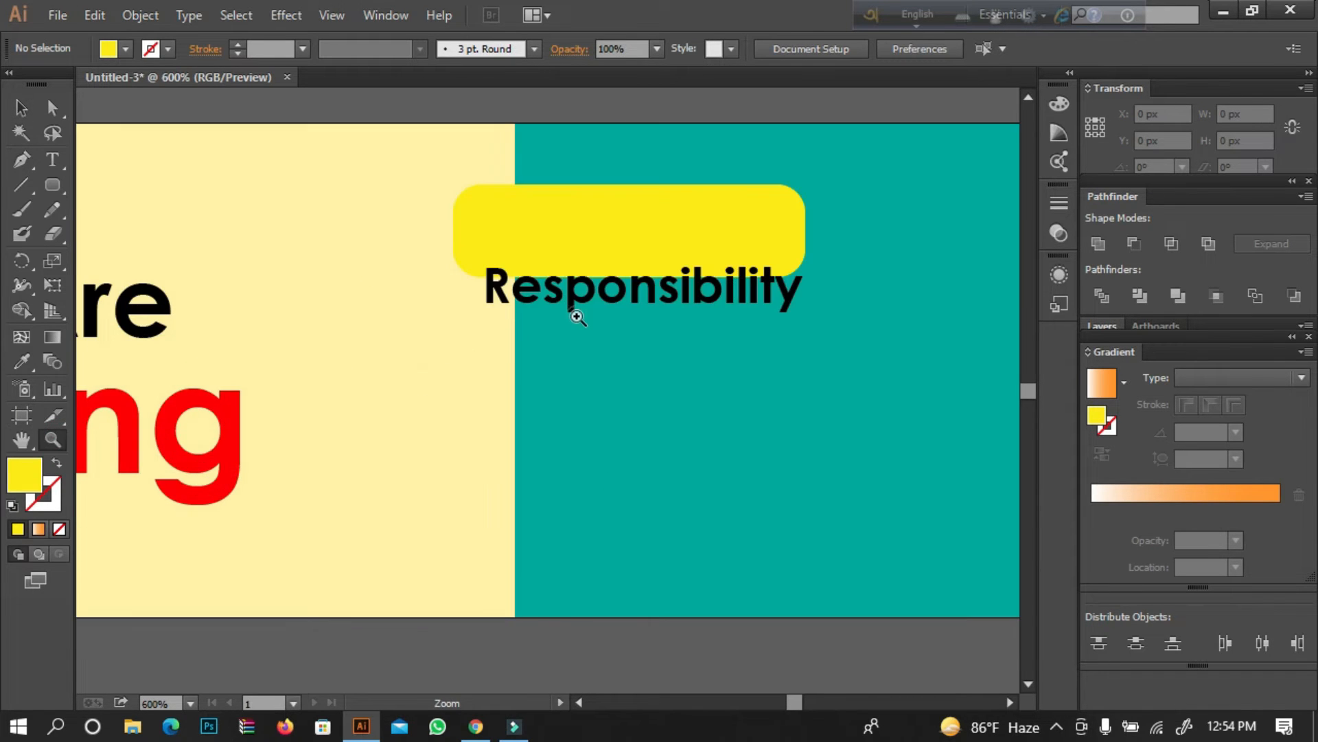
left_click(579, 317)
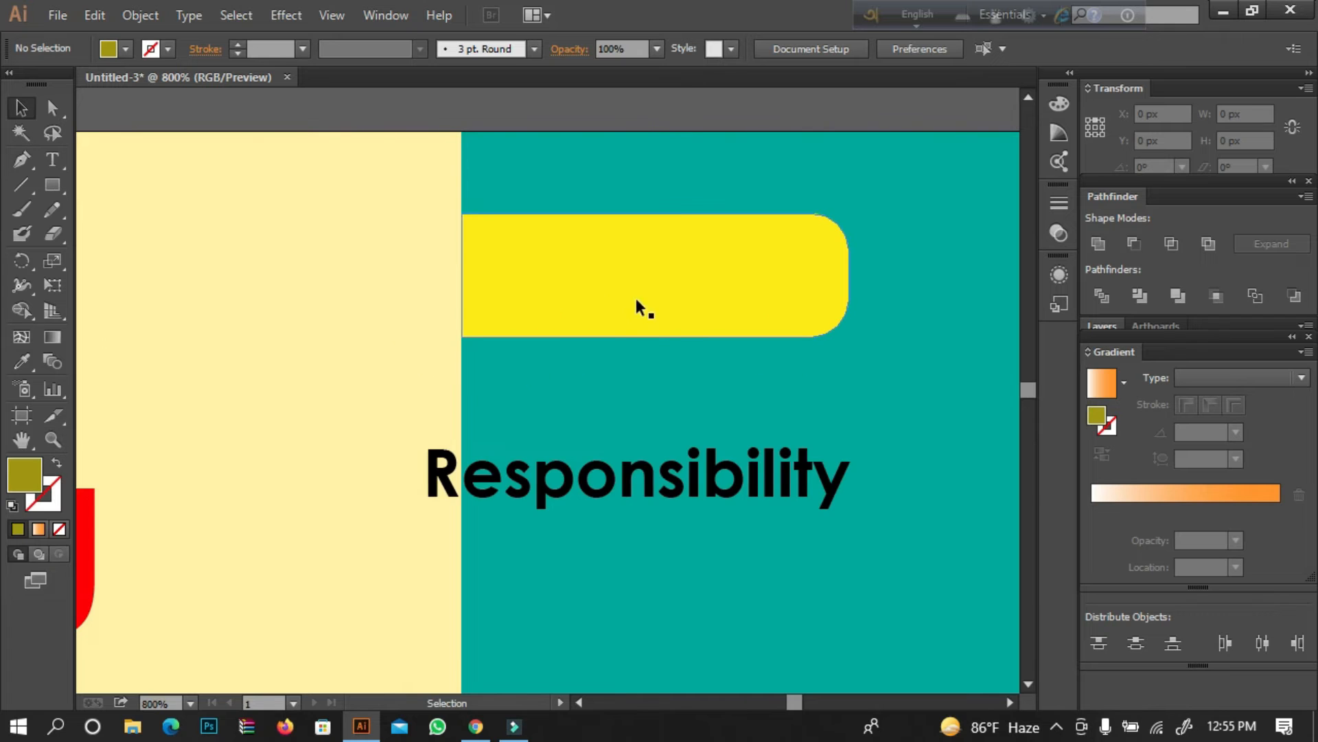
left_click_drag(547, 496, 598, 283)
left_click_drag(623, 289, 623, 289)
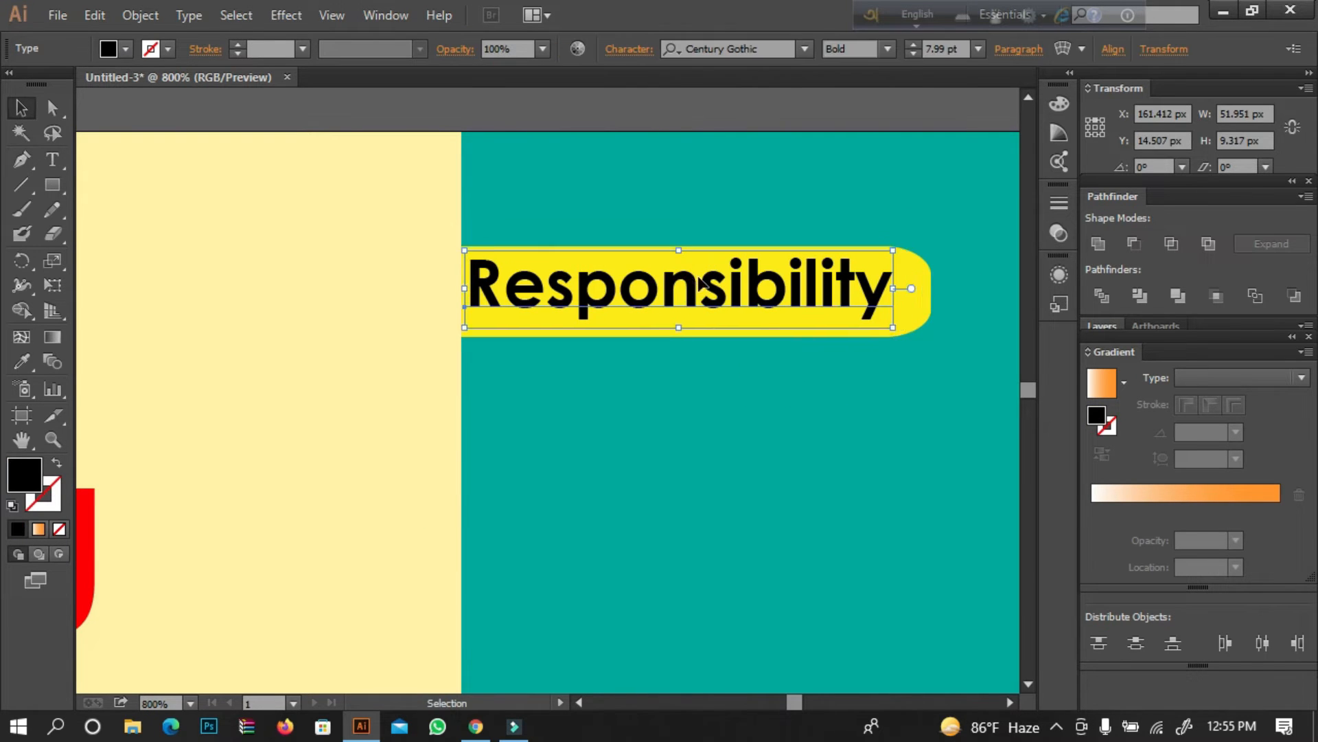
Duplicate the "Responsibility" text below the label and replace it with three lines: "1.Graphics Designer", "2.Web Designer", "3. Digital Marketer".
left_click_drag(700, 288, 697, 538)
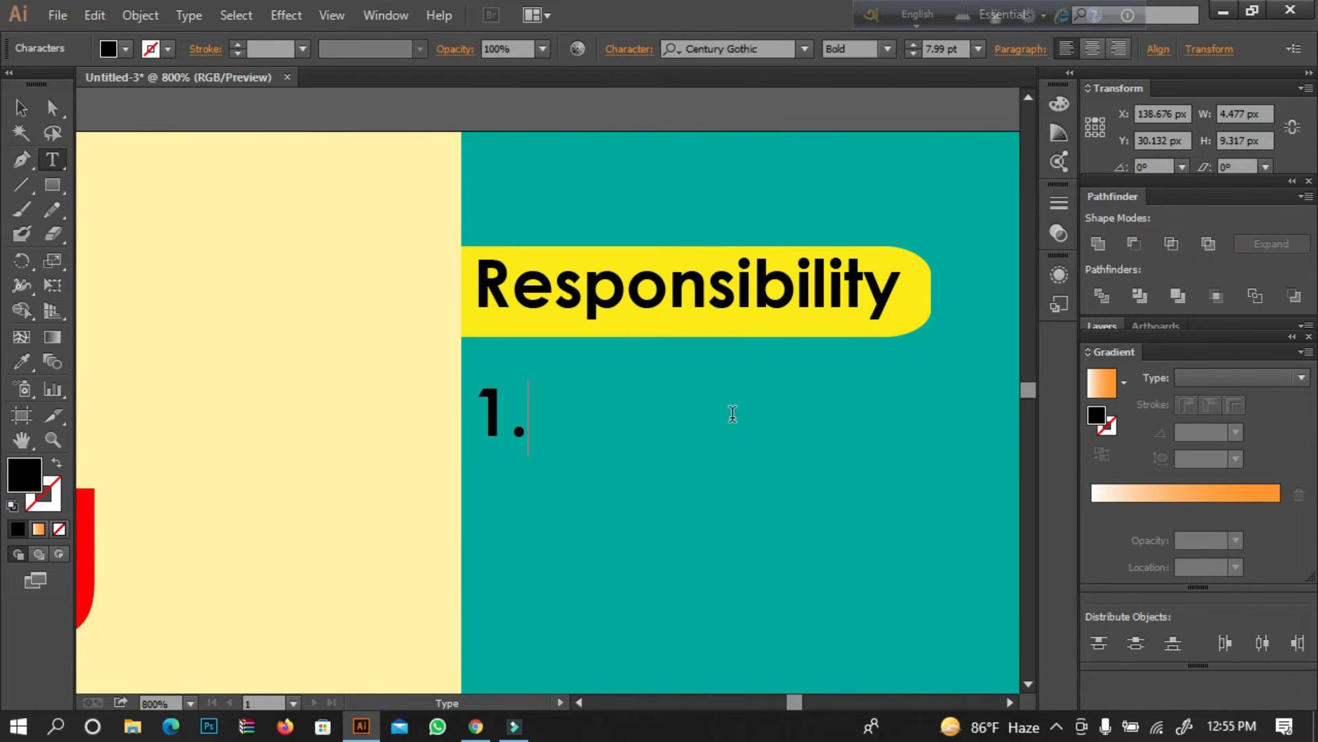
type("Graphics Designer")
key("Return")
type("2.Web Designer")
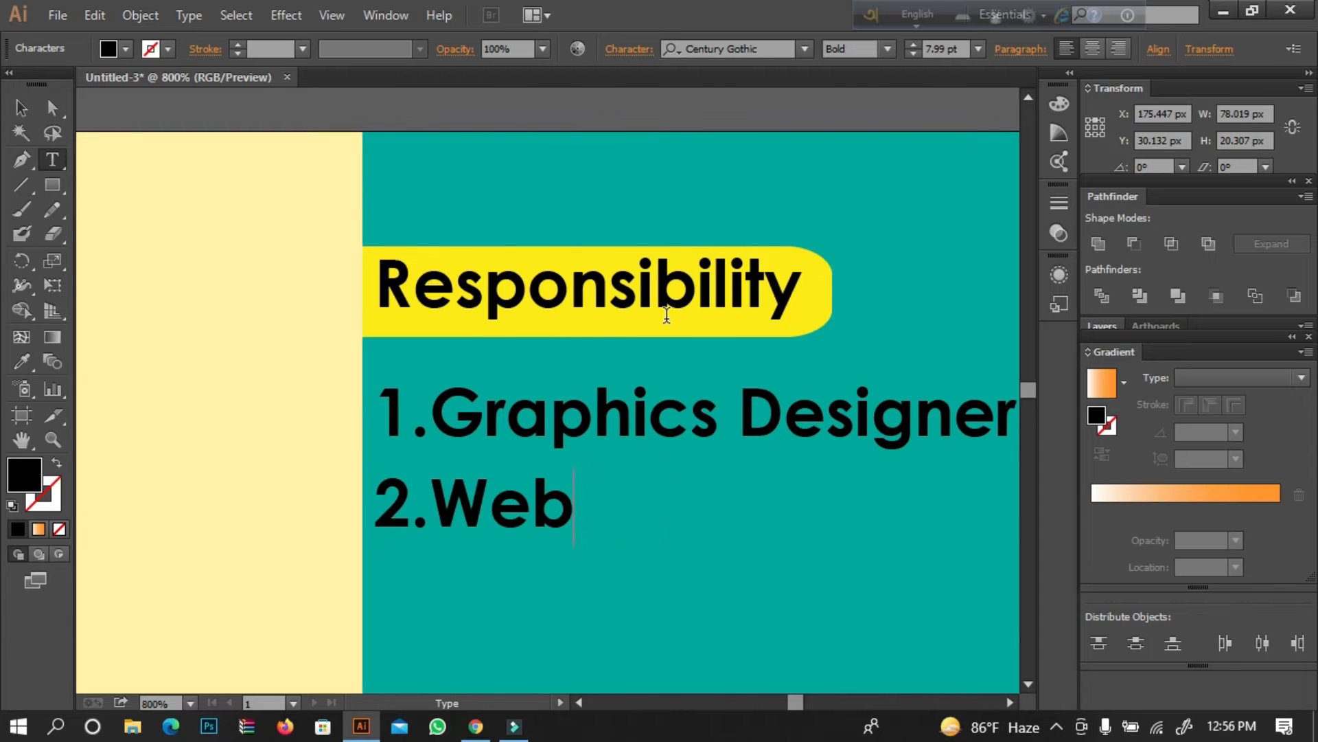
key("Return")
type("3. Digital Marketer")
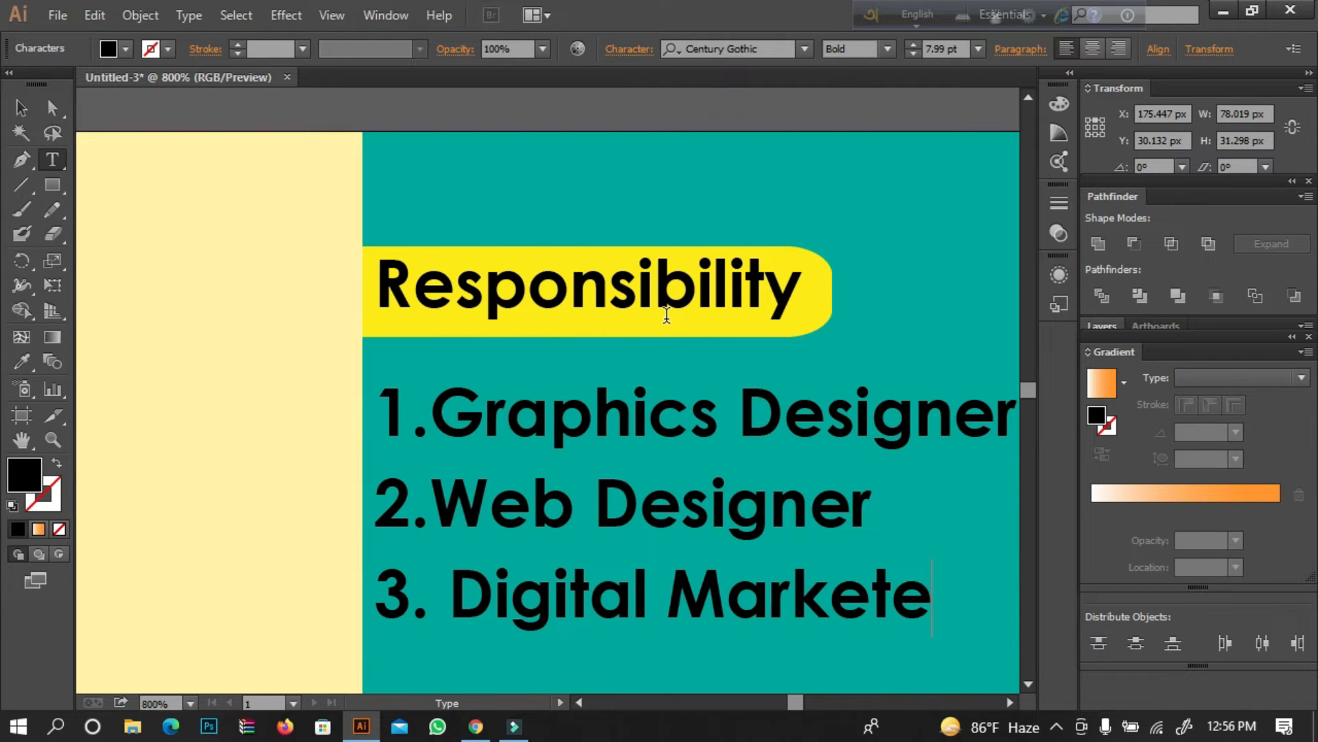
left_click(14, 109)
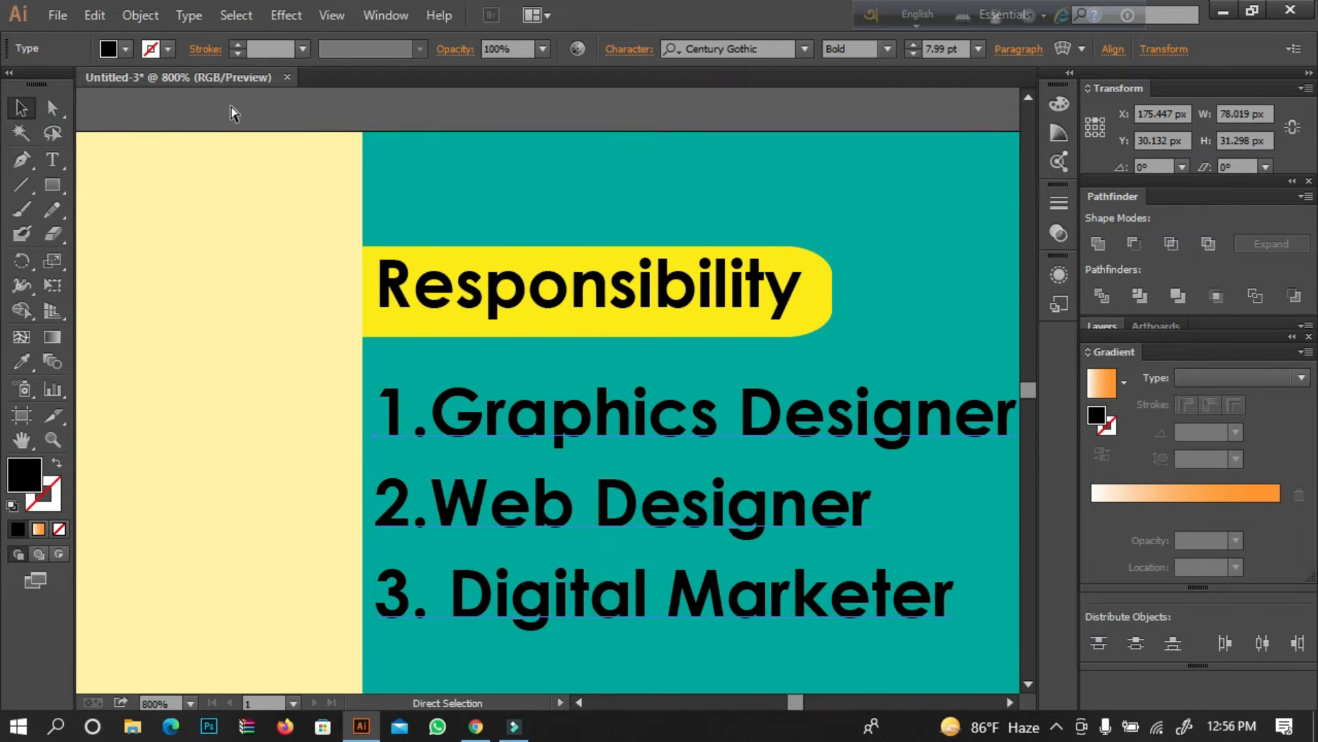
Change the fill color of the three-line job list to white.
key("ctrl+minus")
key("ctrl+minus")
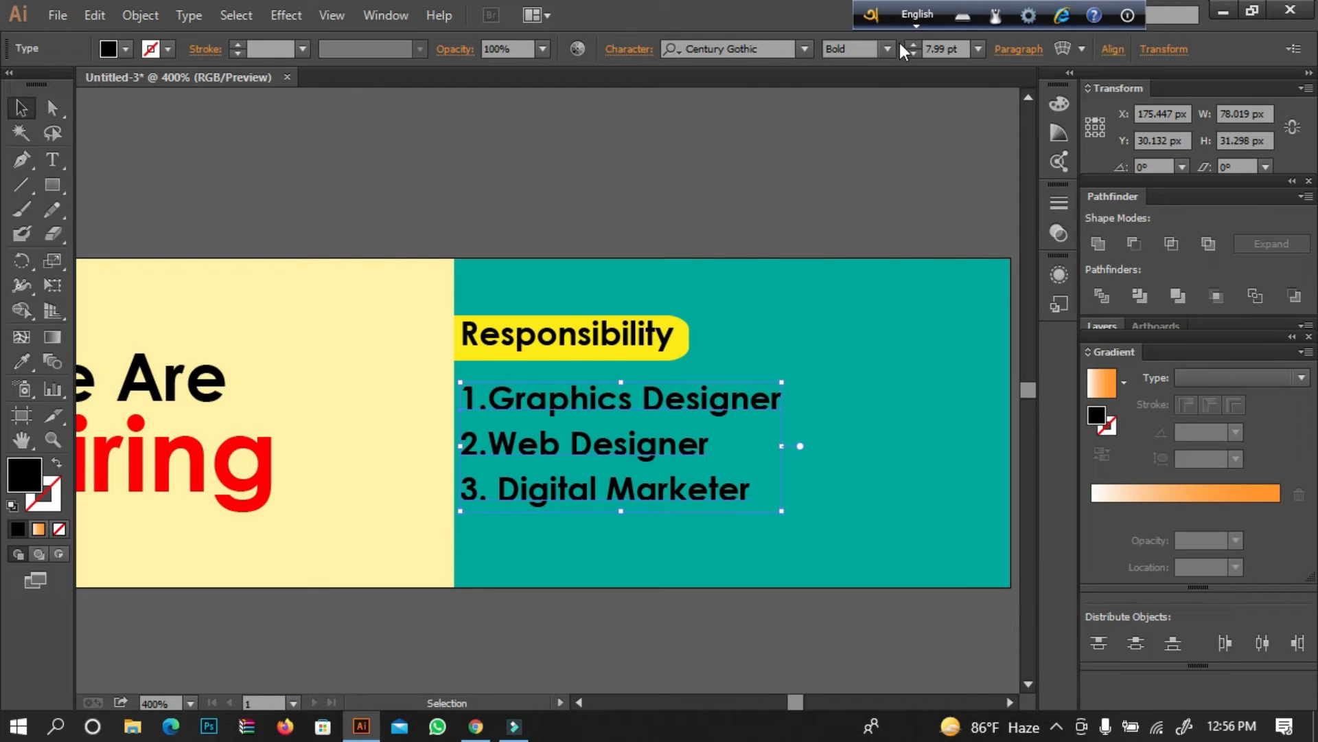
left_click(126, 49)
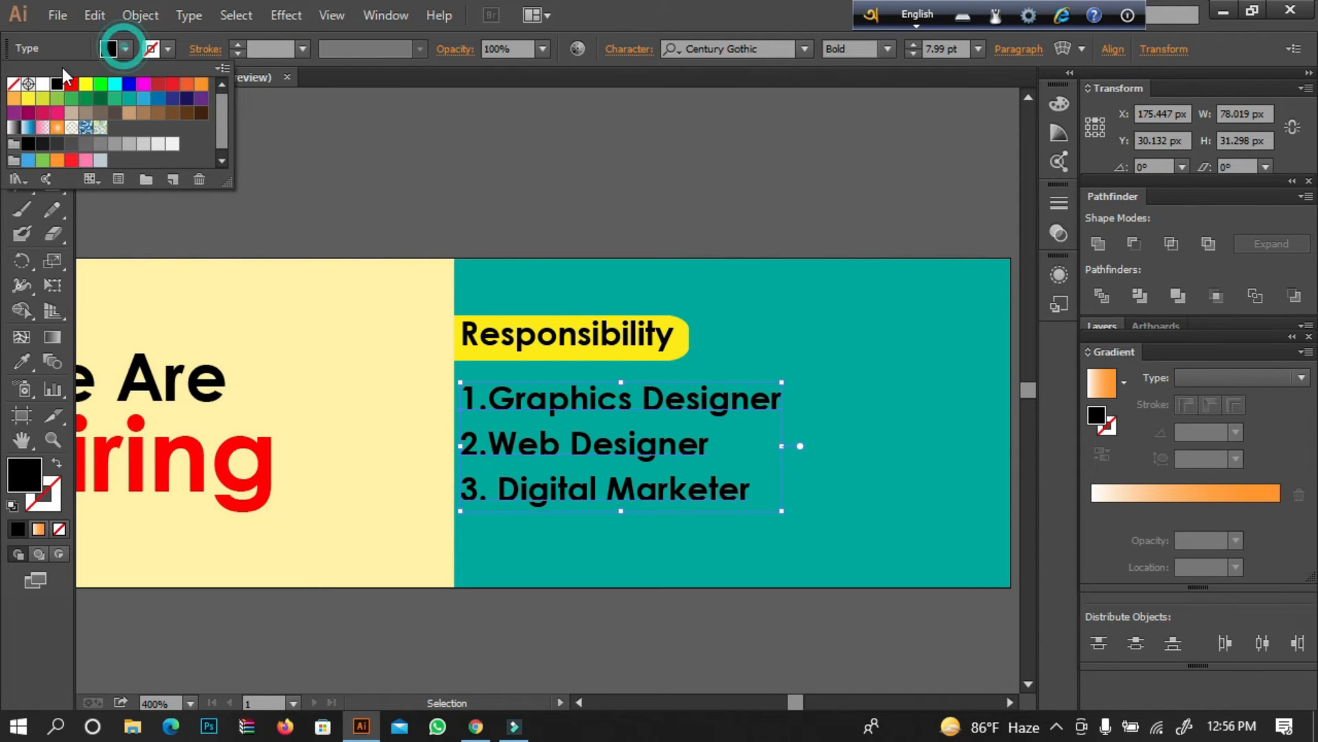
left_click(42, 84)
left_click(377, 162)
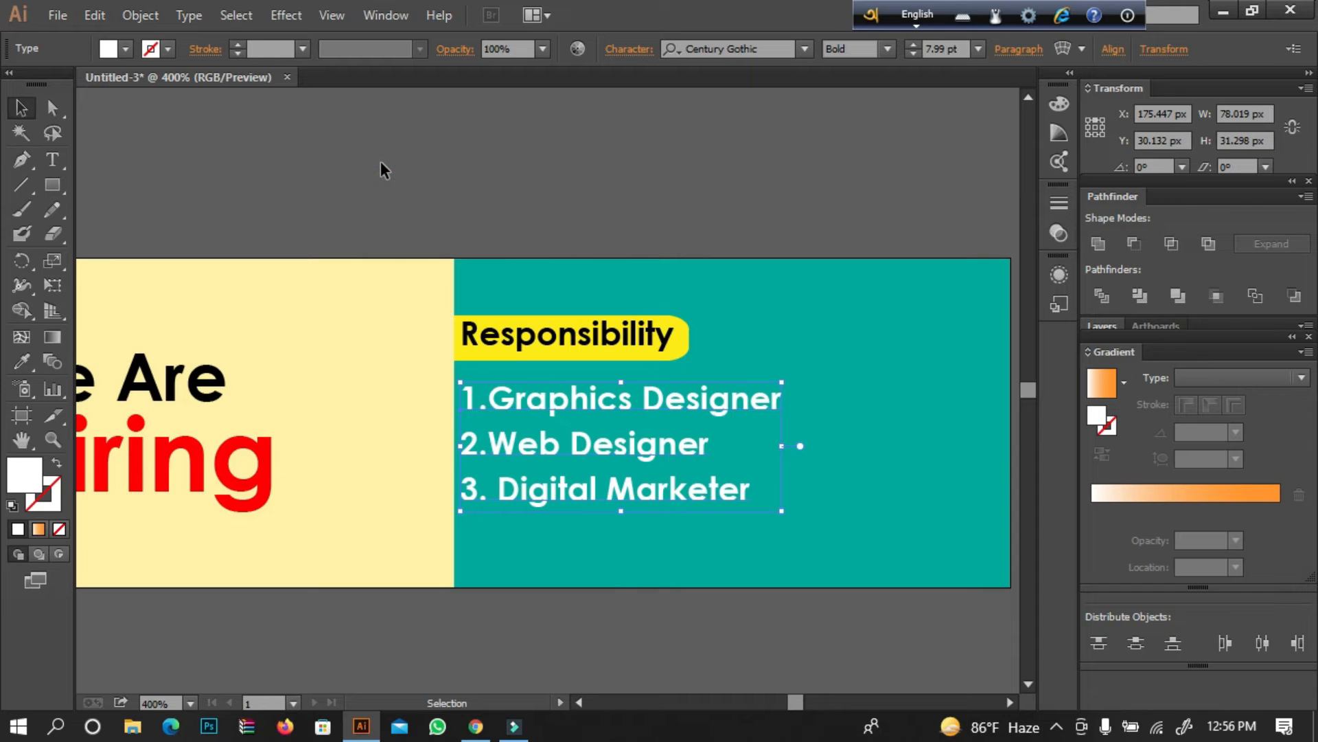
Nudge the white job list 3 px right and 2 px up beneath the "Responsibility" label.
key("Right")
key("Right")
key("Right")
key("Up")
key("Up")
key("Up")
key("Up")
key("Up")
key("Up")
key("Up")
key("Up")
key("Down")
key("Down")
key("Right")
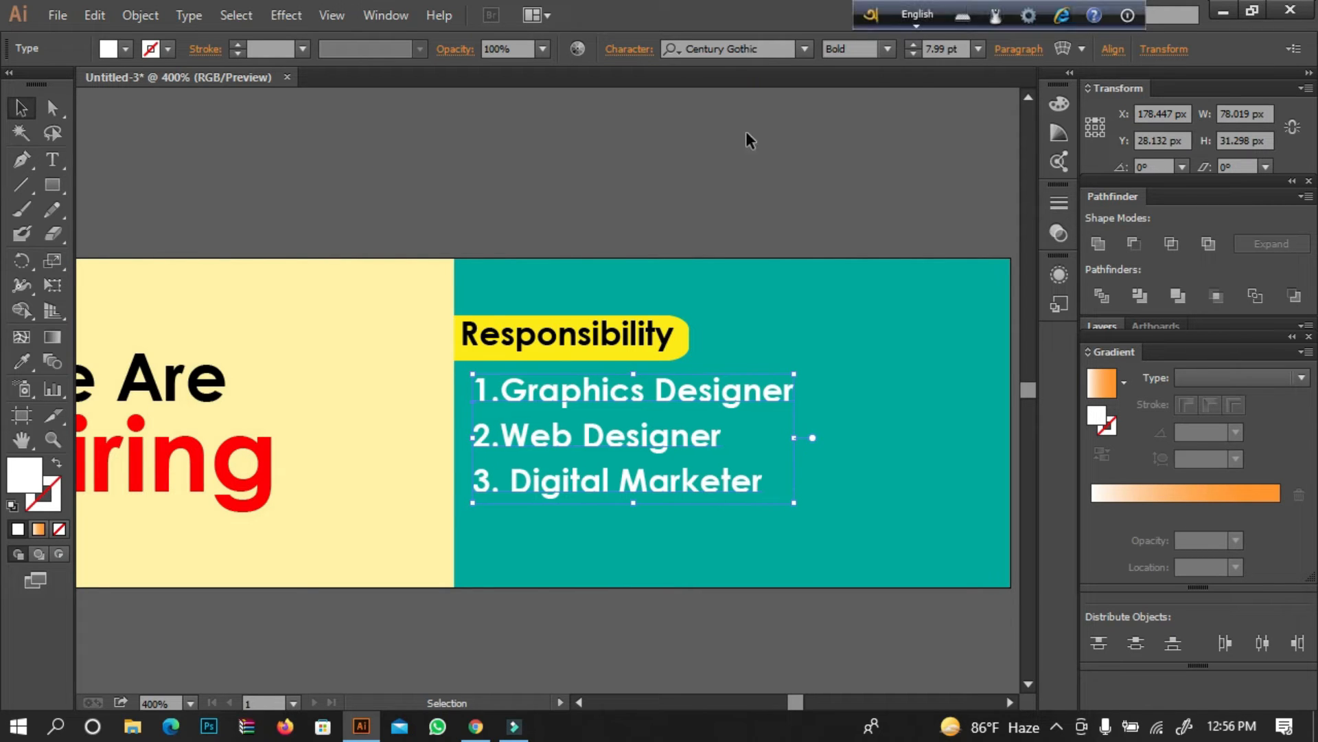
left_click(667, 209)
Enlarge the "We Are Hiring" headline proportionally around its center on the pale yellow panel.
left_click(21, 439)
left_click_drag(475, 425, 492, 343)
key("ctrl+minus")
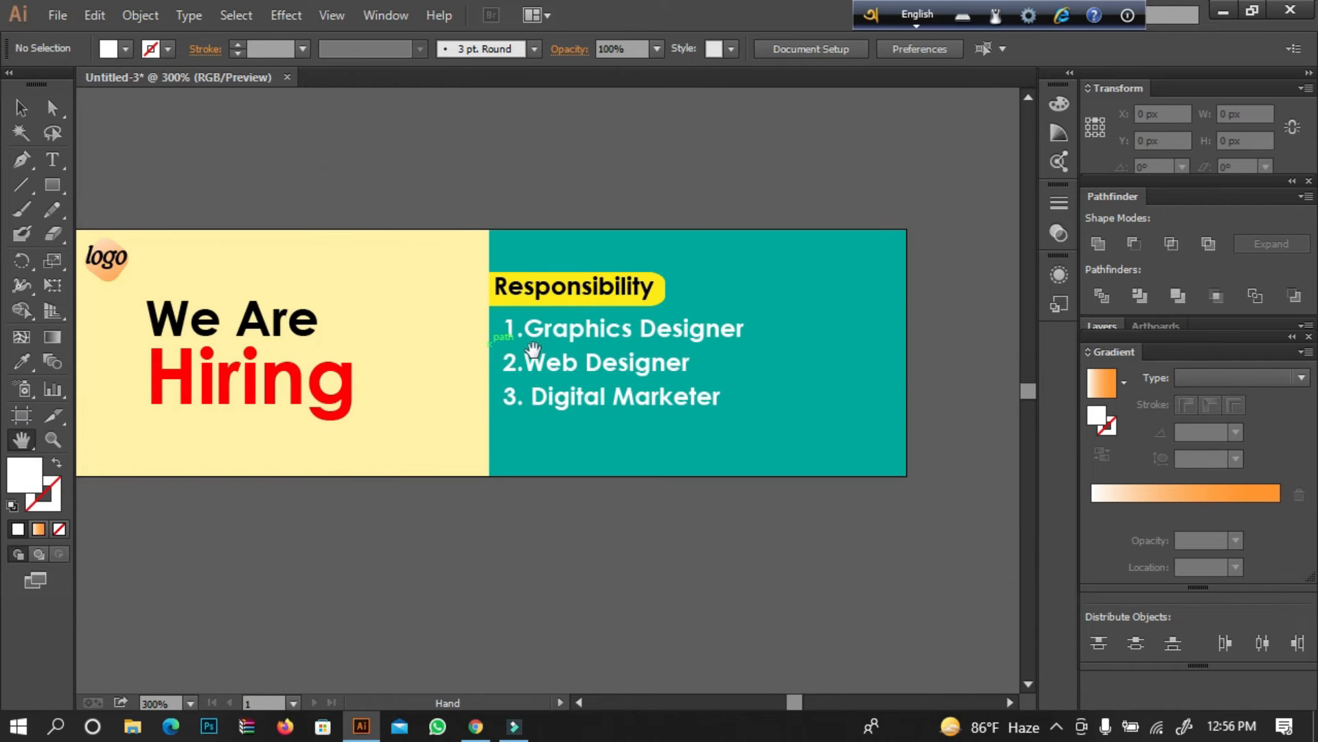
left_click_drag(515, 389, 570, 414)
left_click_drag(600, 351, 587, 351)
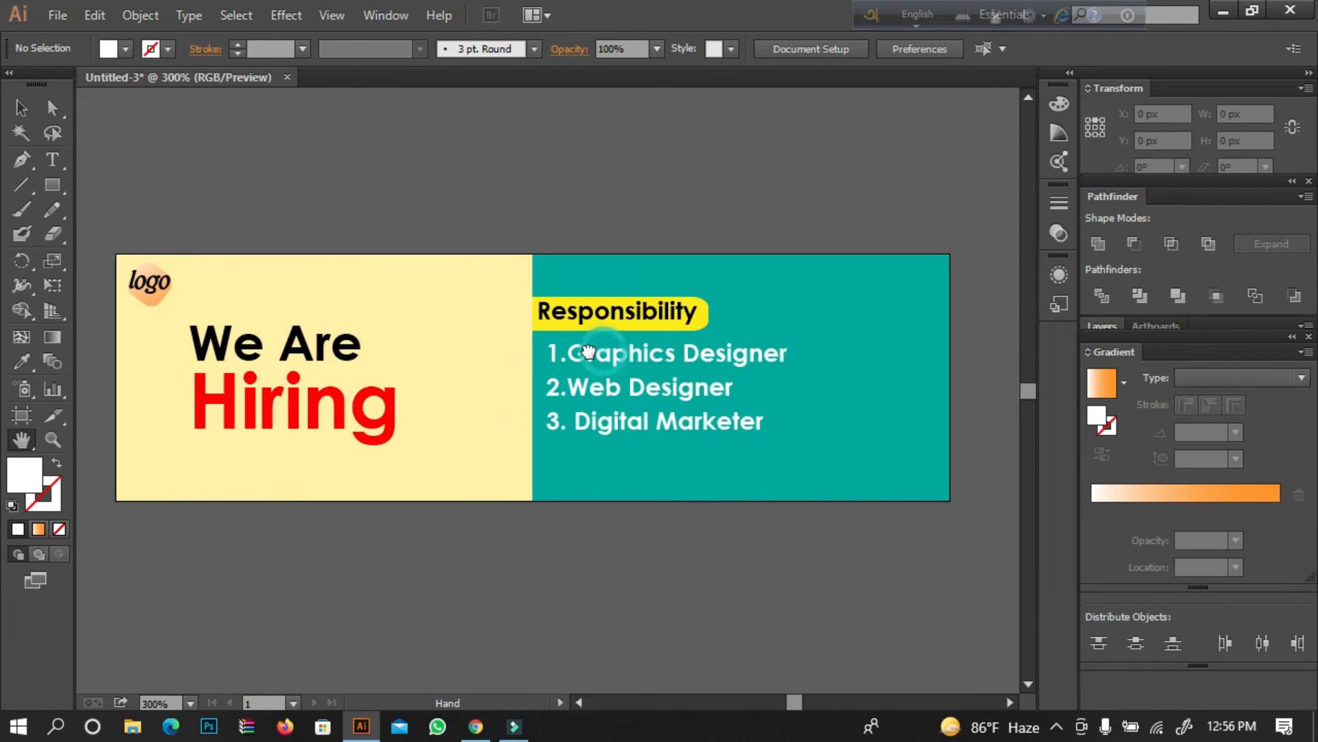
left_click(26, 97)
left_click(22, 114)
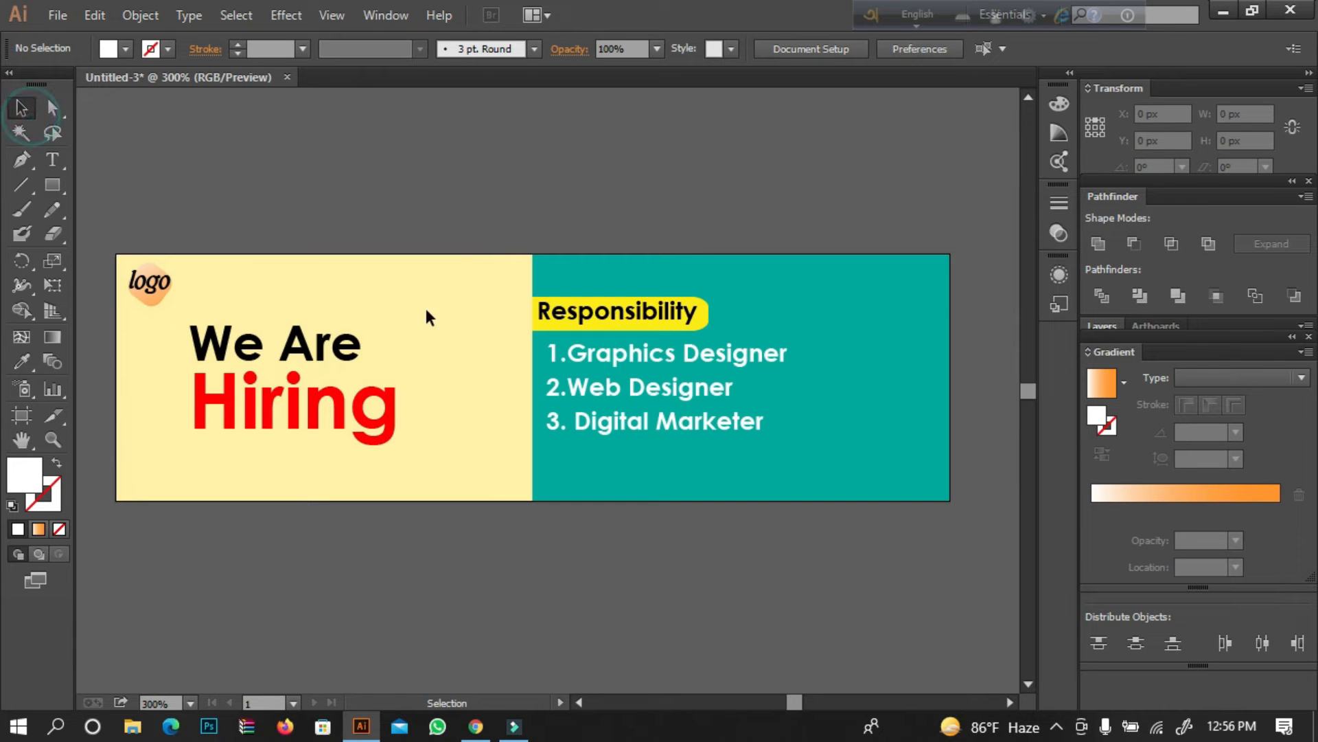
left_click(351, 354)
mouse_move(401, 319)
left_mouse_down()
mouse_move(398, 295)
mouse_move(419, 307)
left_mouse_up()
left_click(472, 233)
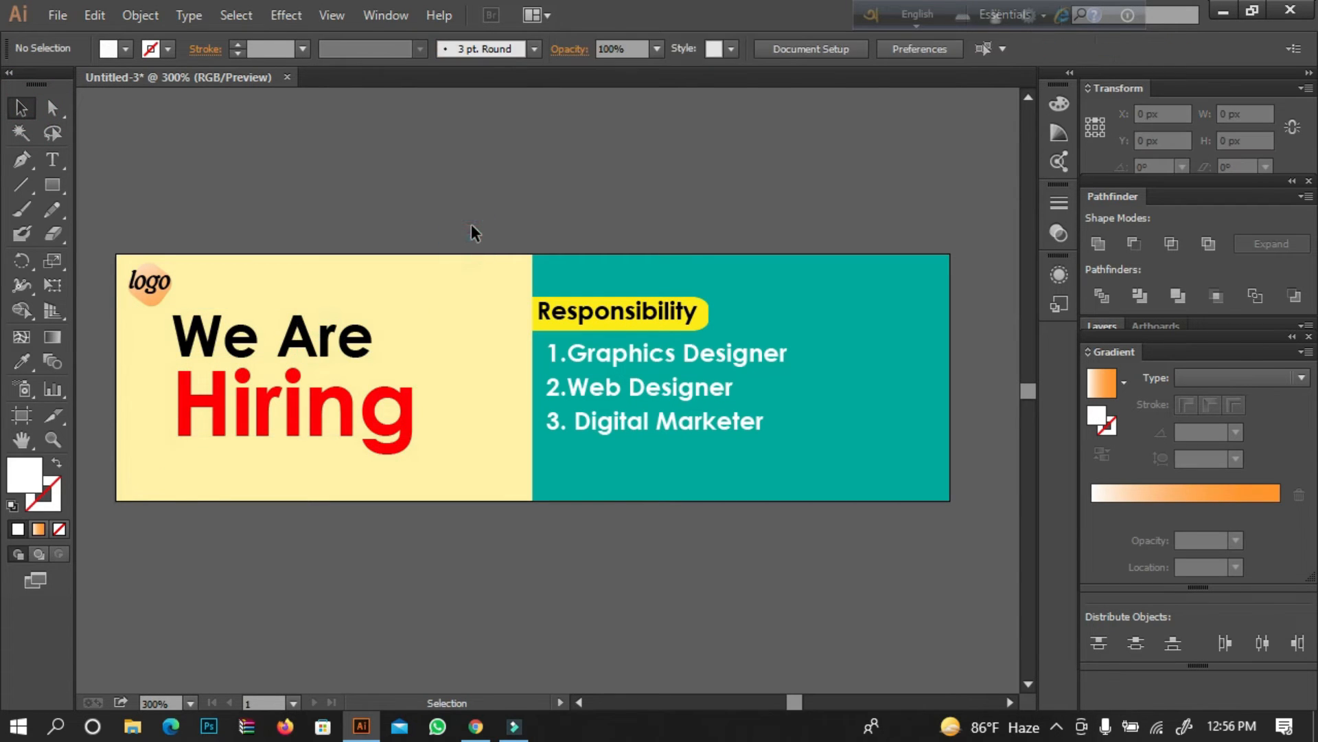
Draw a white rectangle about 4 px wide along the teal panel's outer edge and stretch it to 80 px high.
left_click(49, 181)
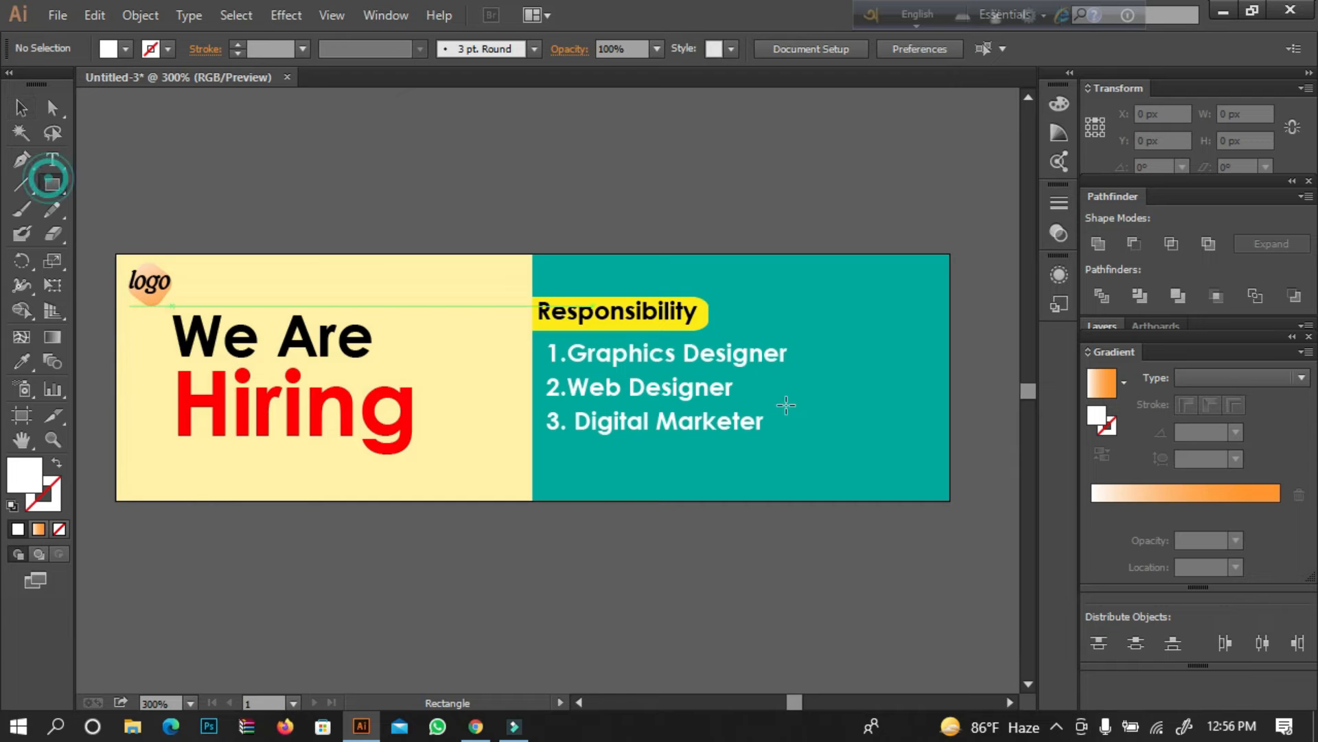
left_click_drag(55, 181, 122, 184)
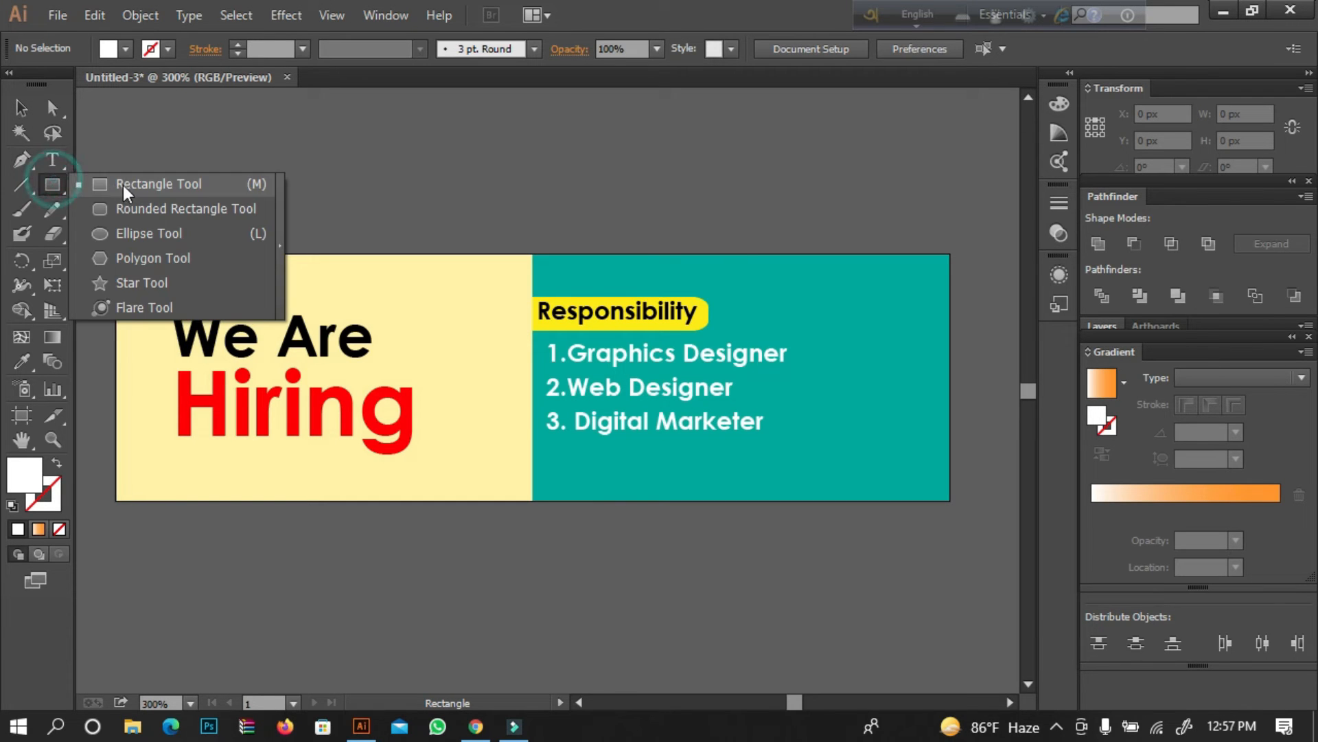
left_click_drag(937, 259, 978, 473)
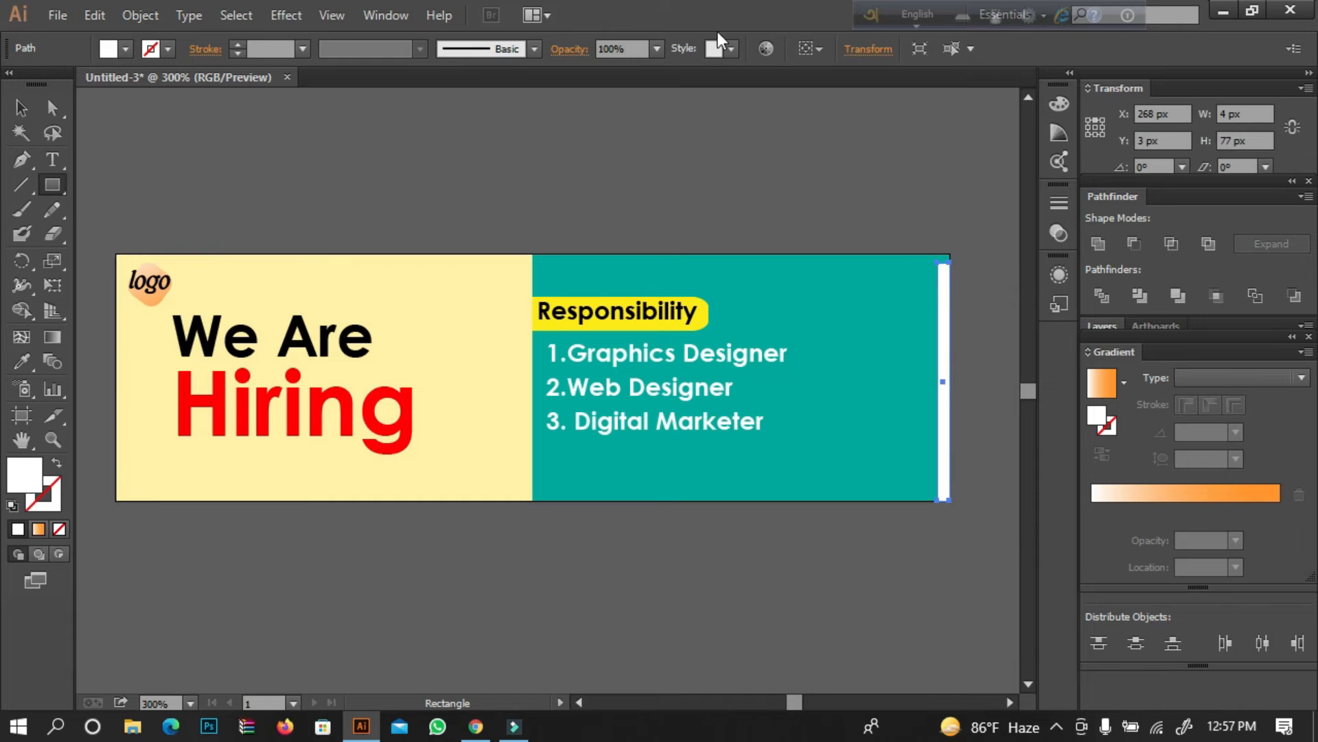
left_click(21, 107)
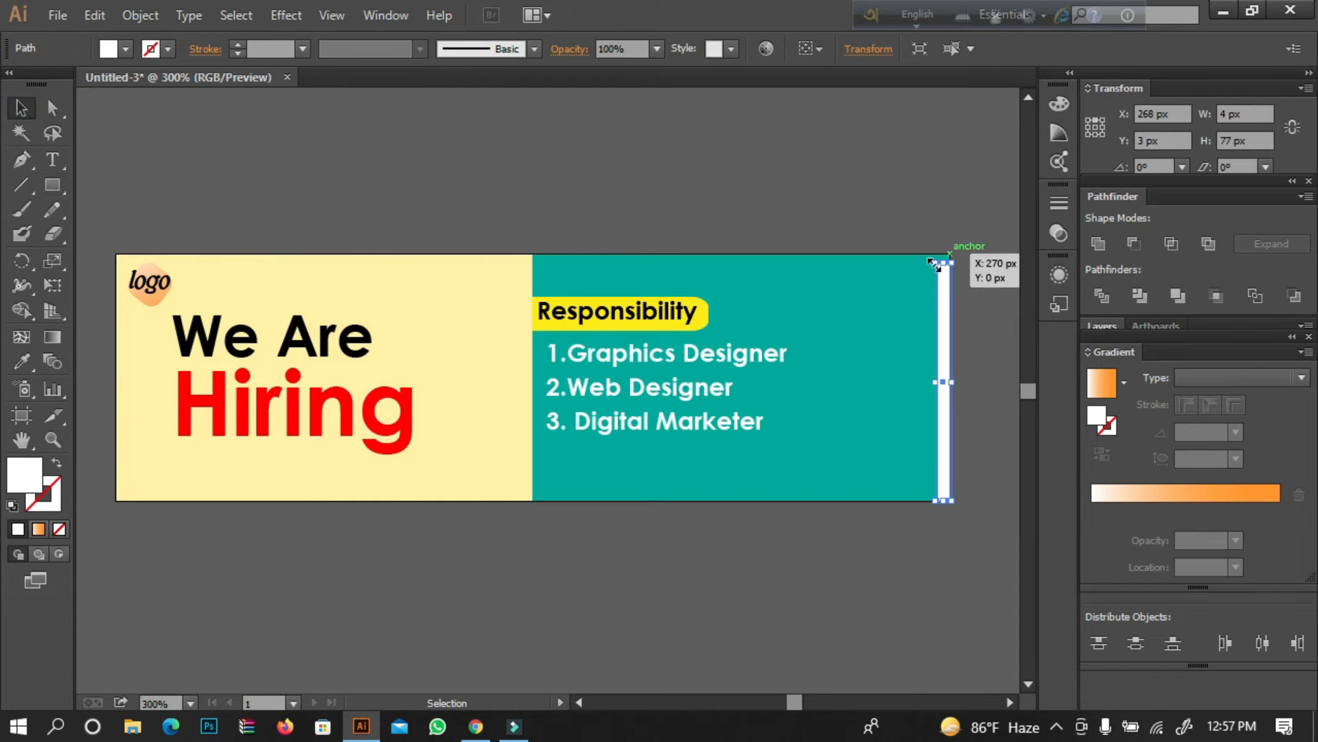
left_click_drag(940, 263, 939, 254)
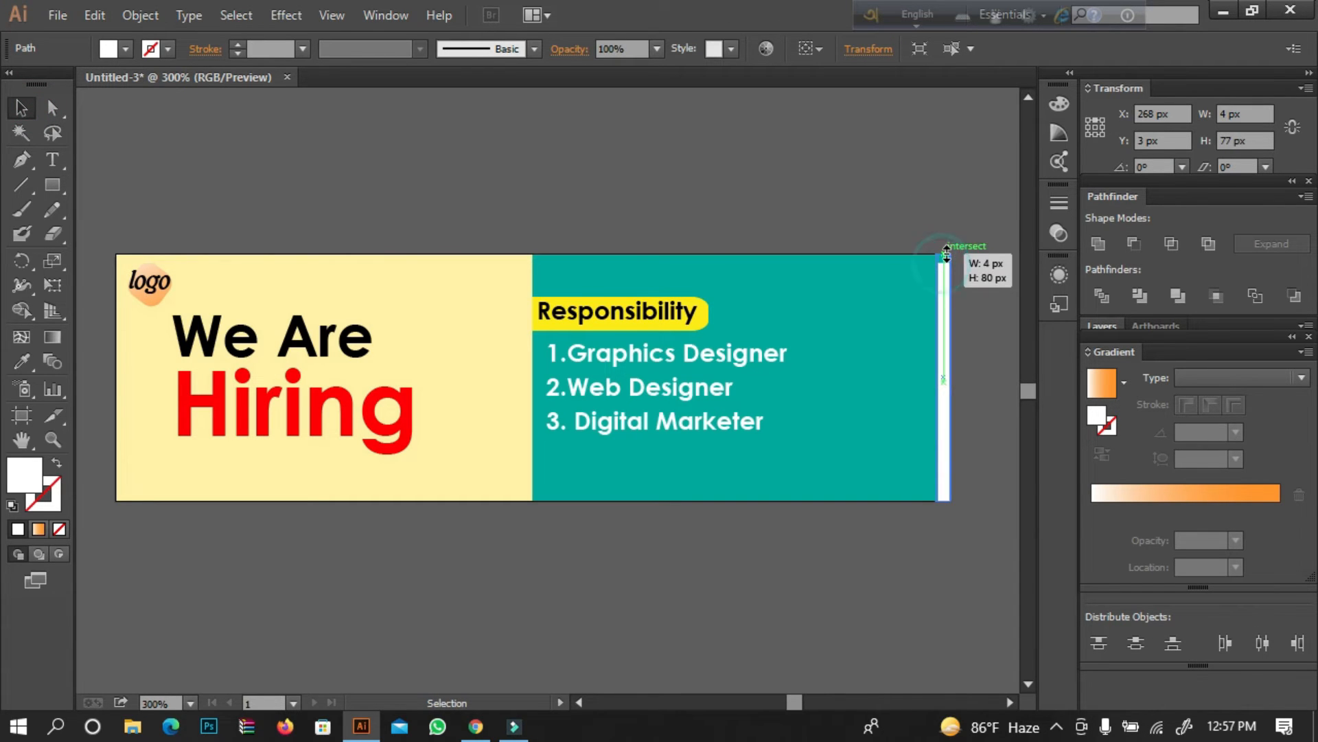
left_click(967, 232)
Recolor the white edge strip with the red sampled from the "Hiring" text.
left_click(941, 299)
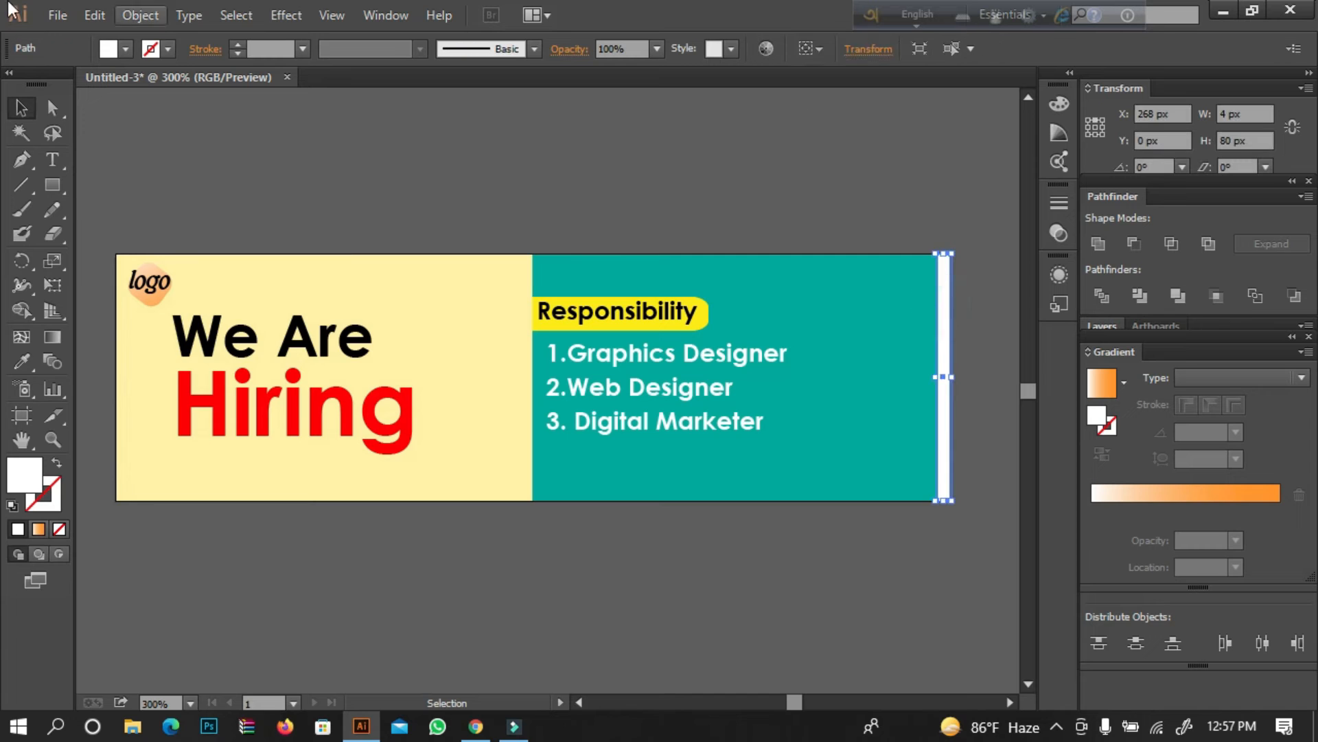
left_click(96, 19)
left_click(139, 115)
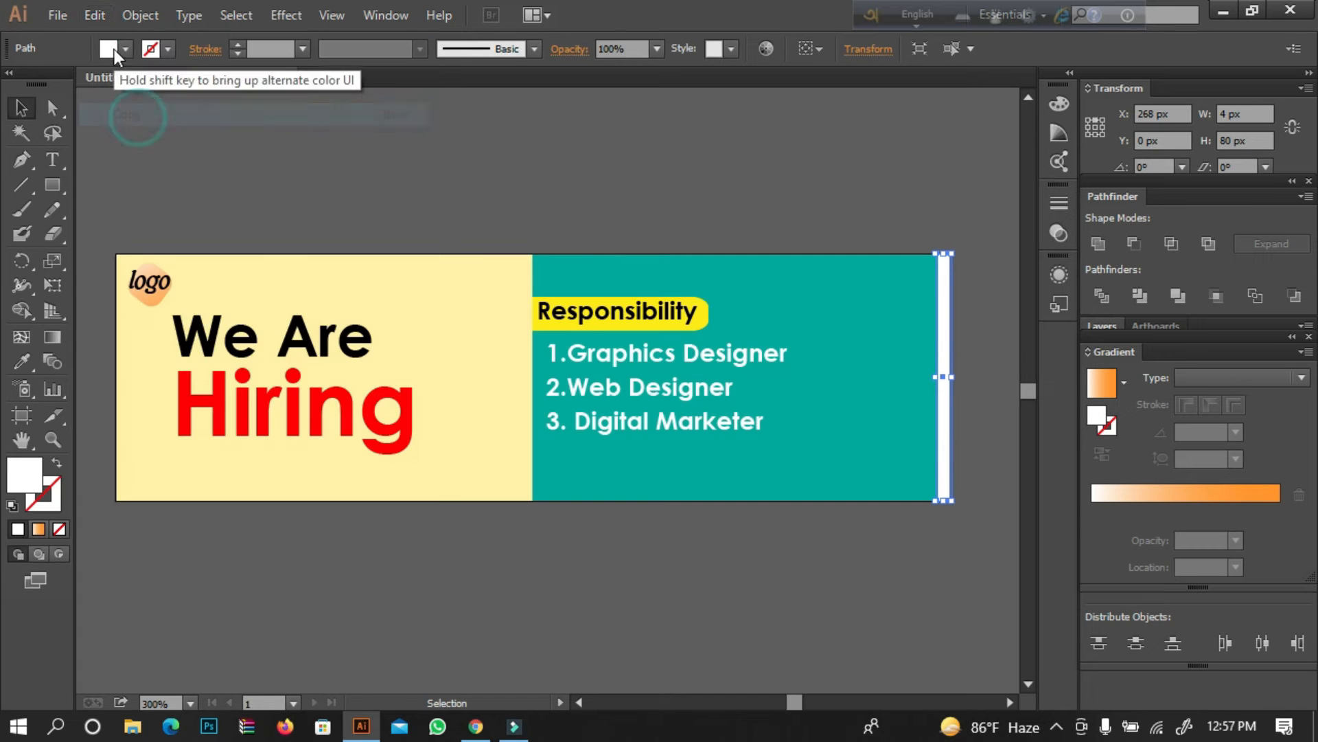
left_click(22, 362)
left_click(261, 415)
left_click(19, 108)
Paste a copy of the red strip in front and shorten the copy from its lower end to about 43 px high.
left_click(95, 15)
left_click(114, 113)
left_click(94, 15)
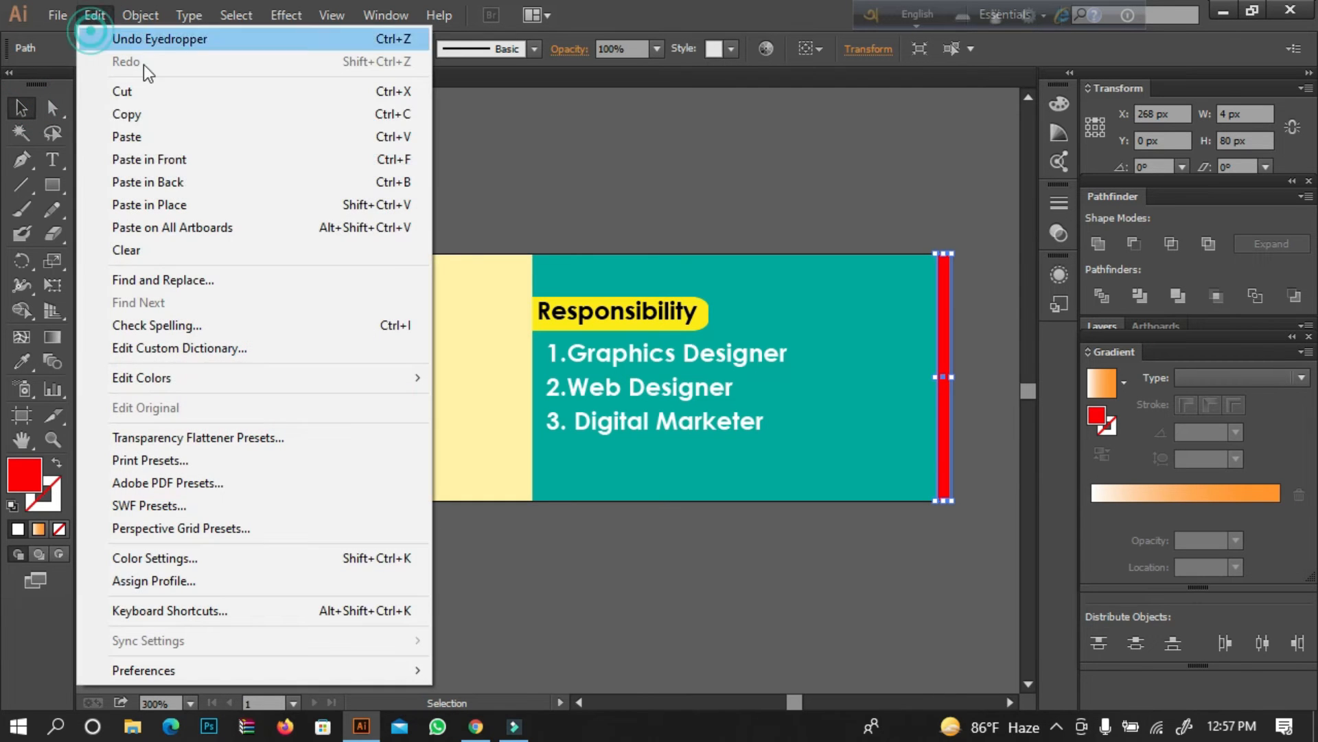
left_click(176, 164)
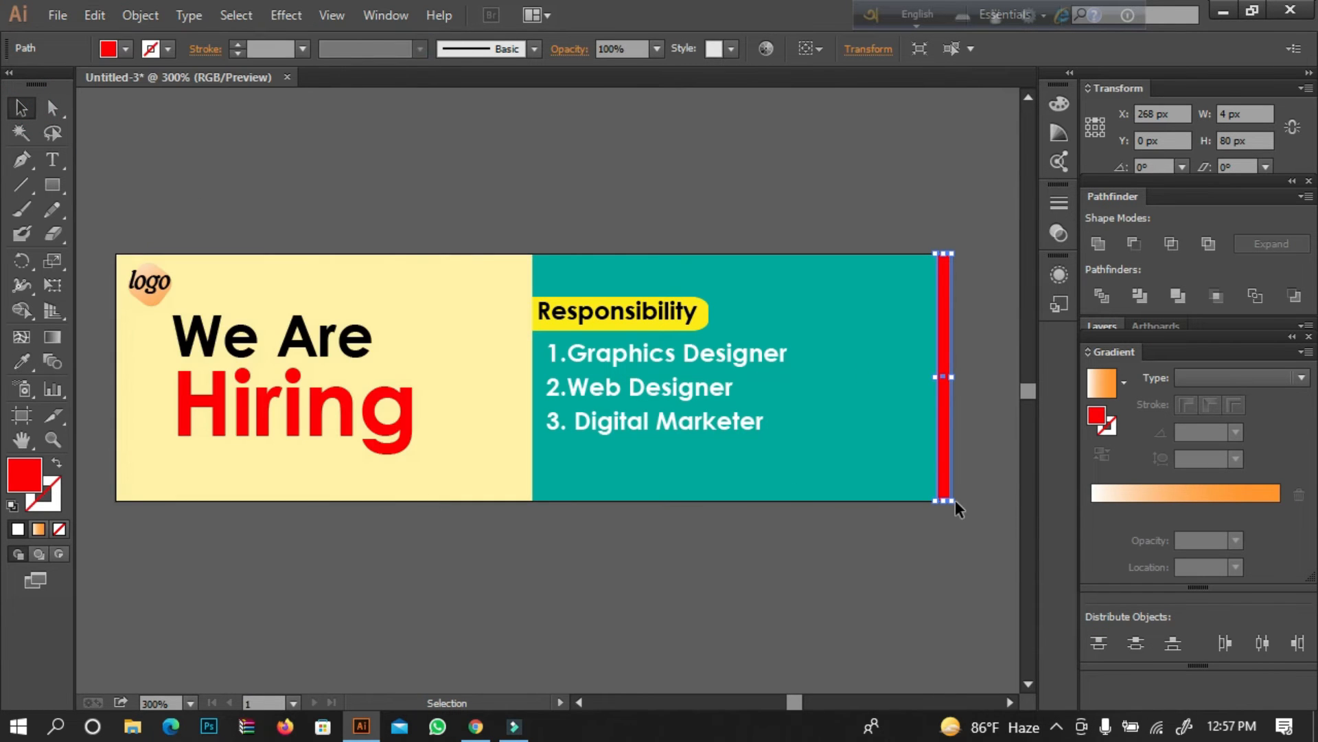
left_click_drag(948, 501, 951, 386)
Recolor the shortened upper strip with the pale yellow sampled from the headline panel.
left_click(21, 362)
left_click(756, 453)
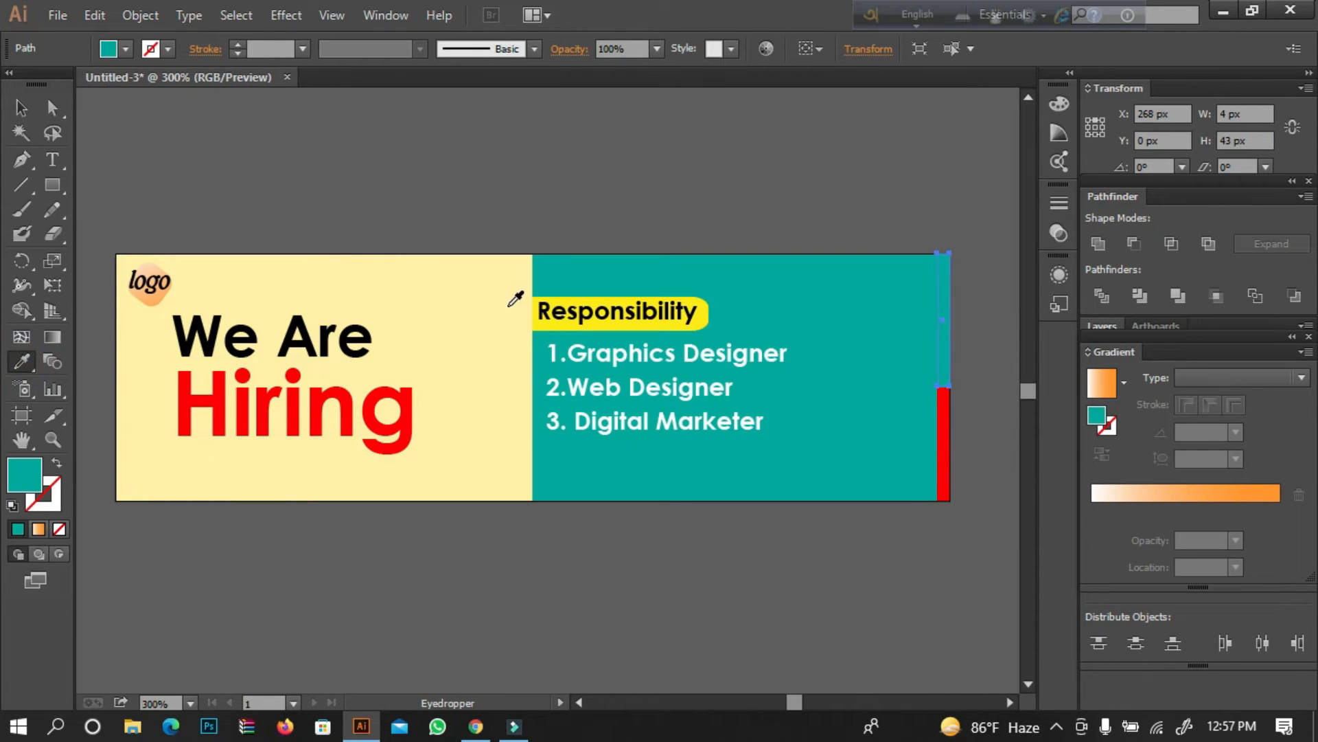
left_click(512, 296)
left_click(19, 108)
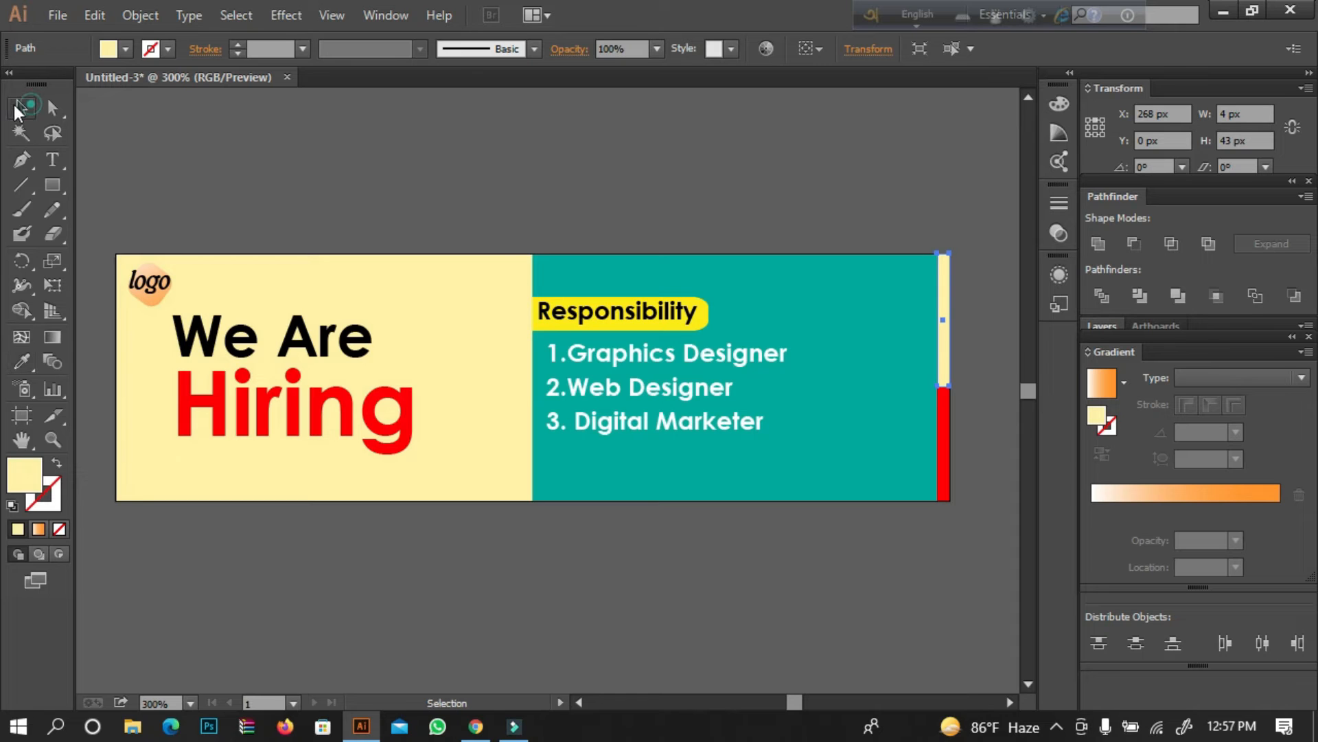
left_click(295, 181)
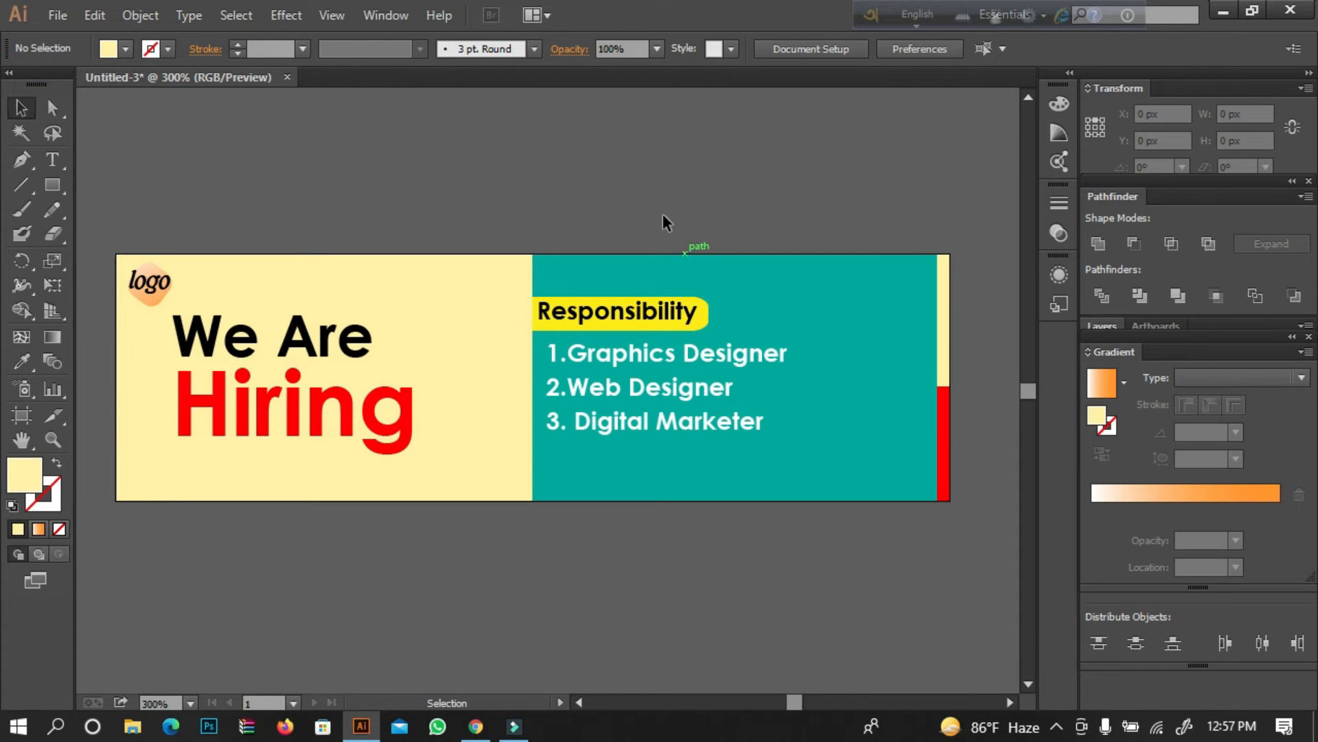
left_click(27, 215)
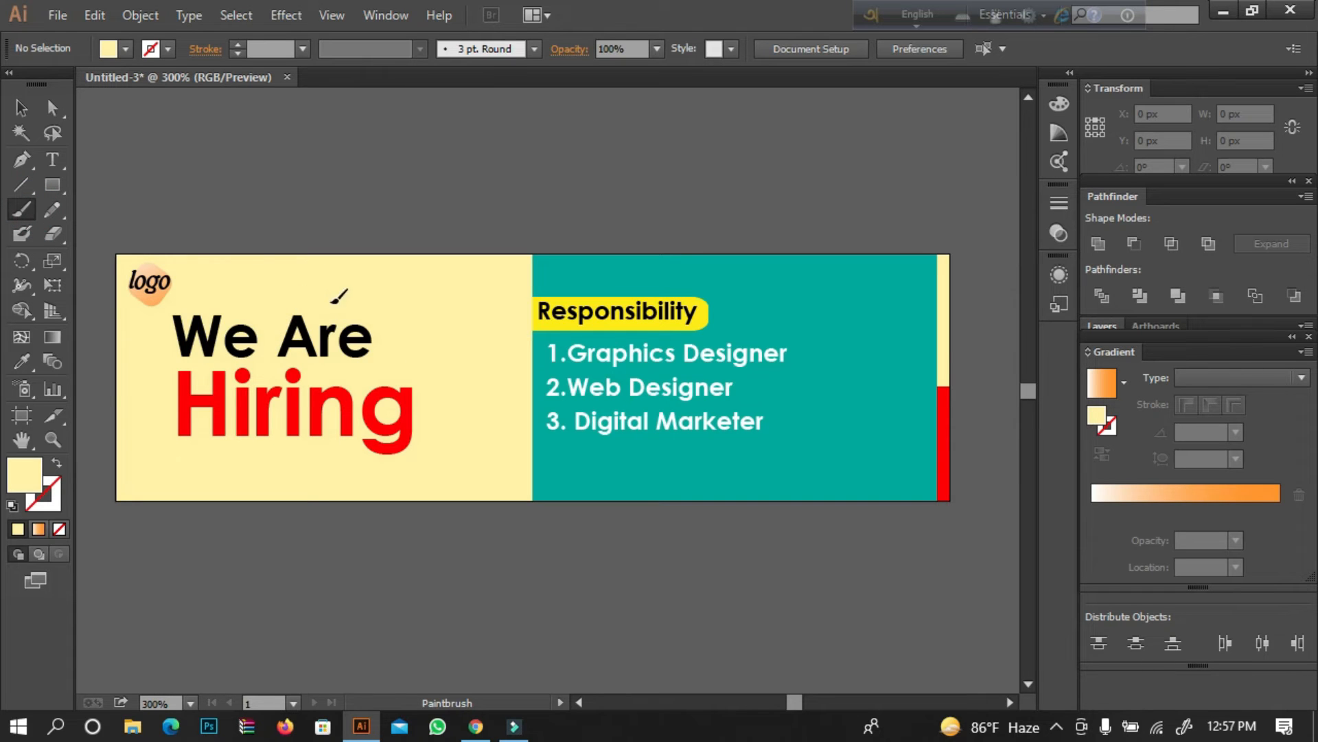
key("shift+x")
left_click(23, 117)
left_click(168, 49)
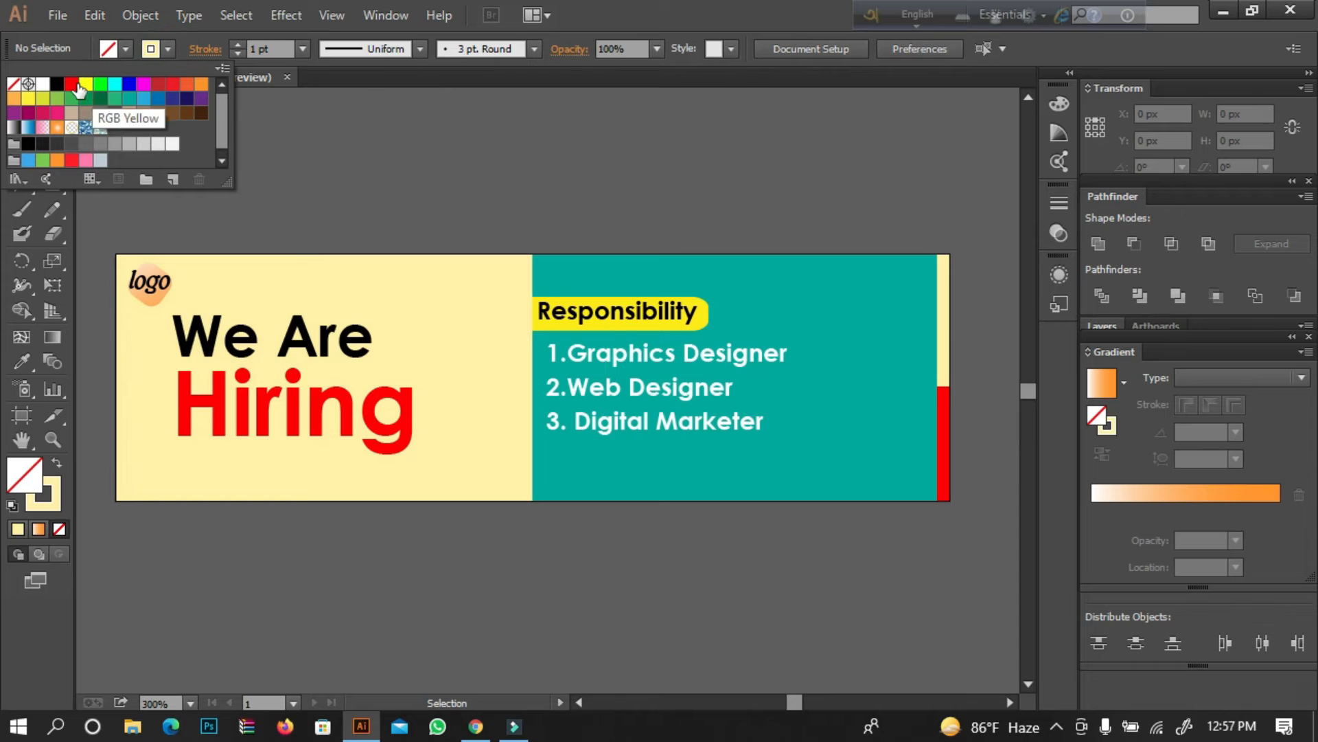
left_click(57, 83)
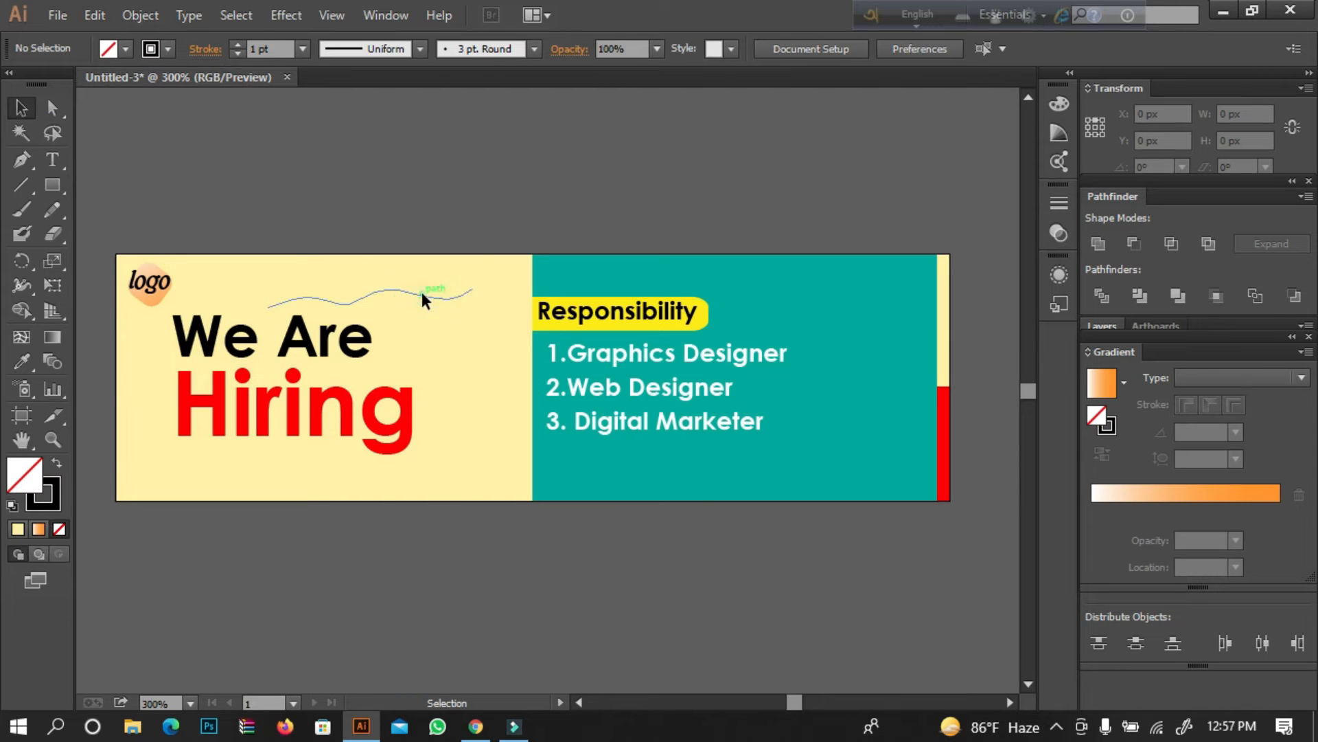
left_click(421, 297)
key("Delete")
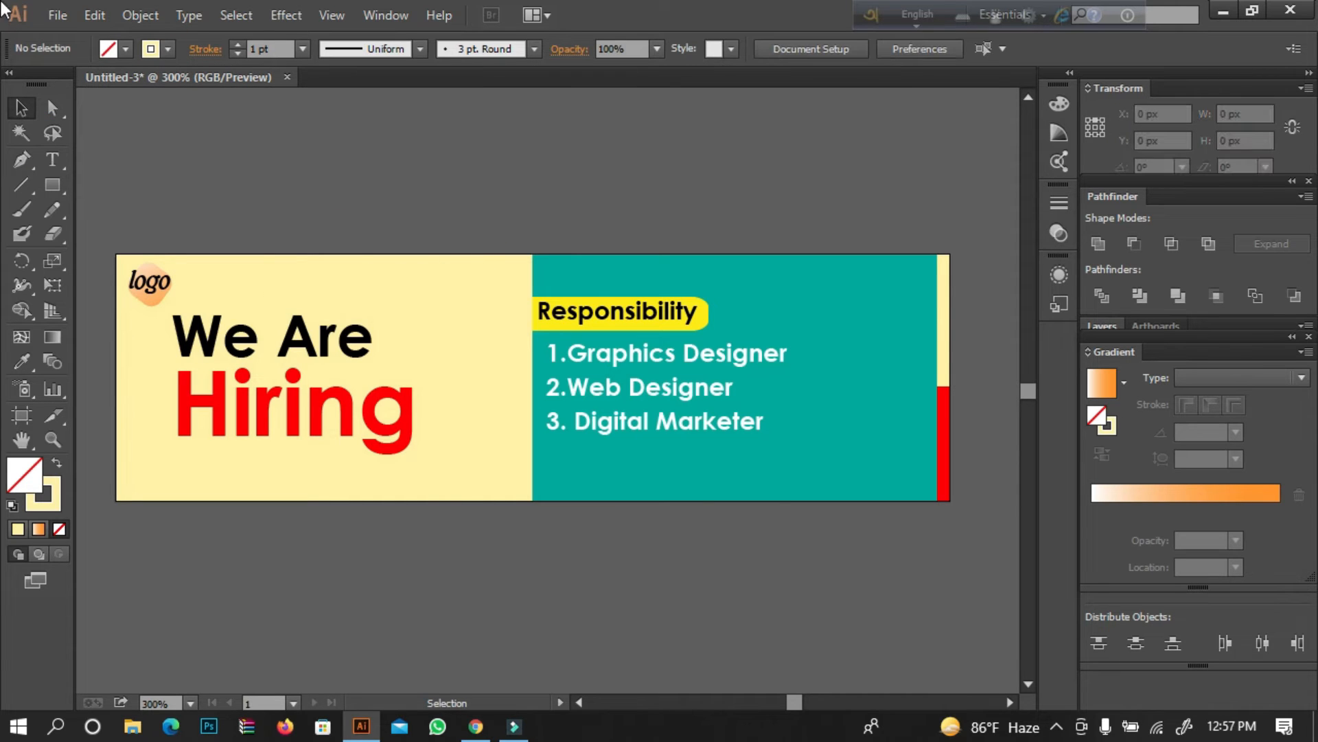
Set the stroke color for new artwork to black.
left_click(167, 49)
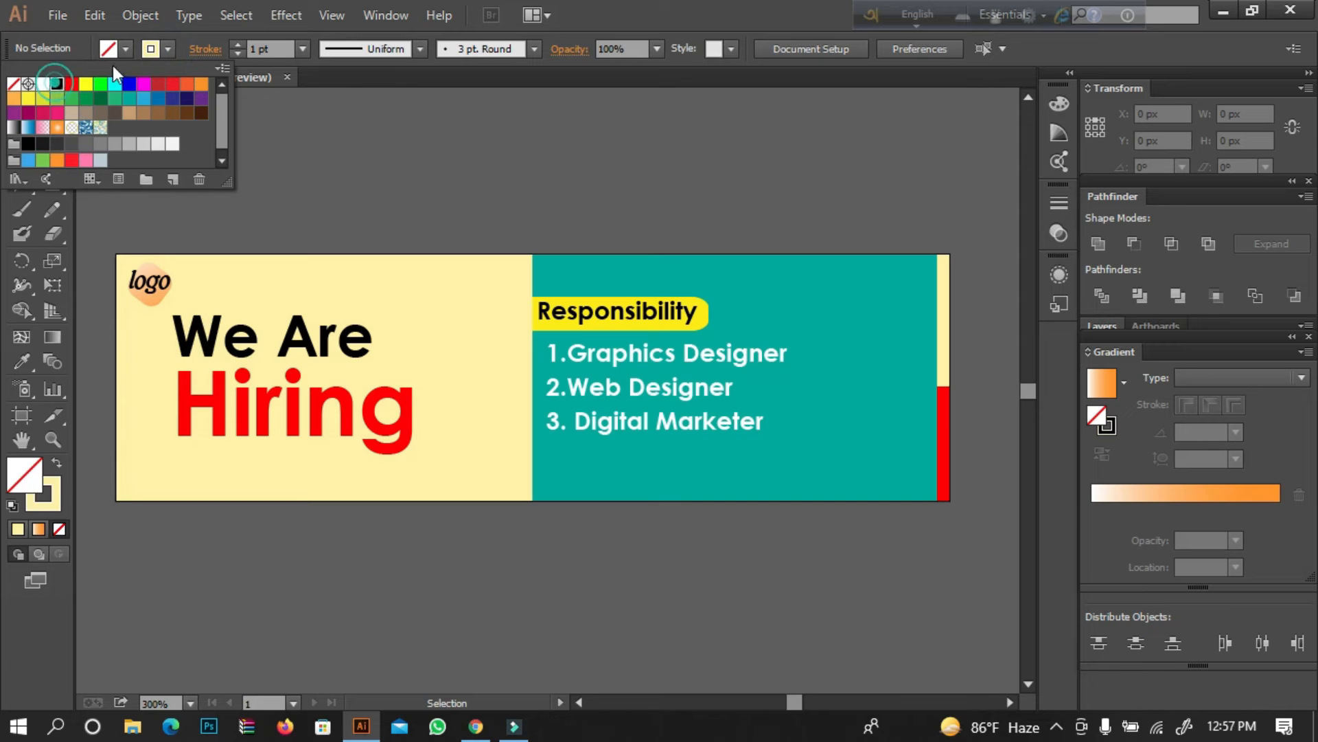
left_click(57, 83)
left_click(618, 39)
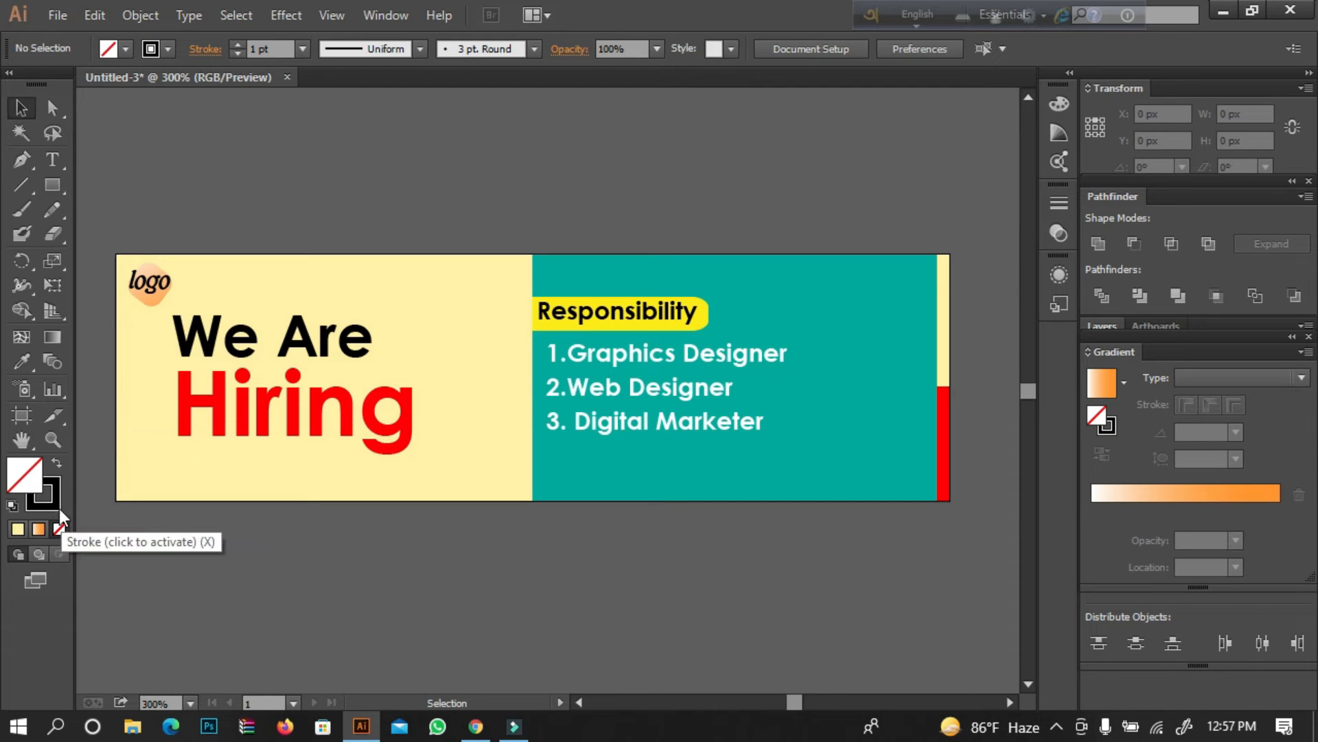
Paint a black wavy line about 63 px wide with the Paintbrush below "Hiring" and move it above "We Are".
left_click(43, 493)
left_click(21, 210)
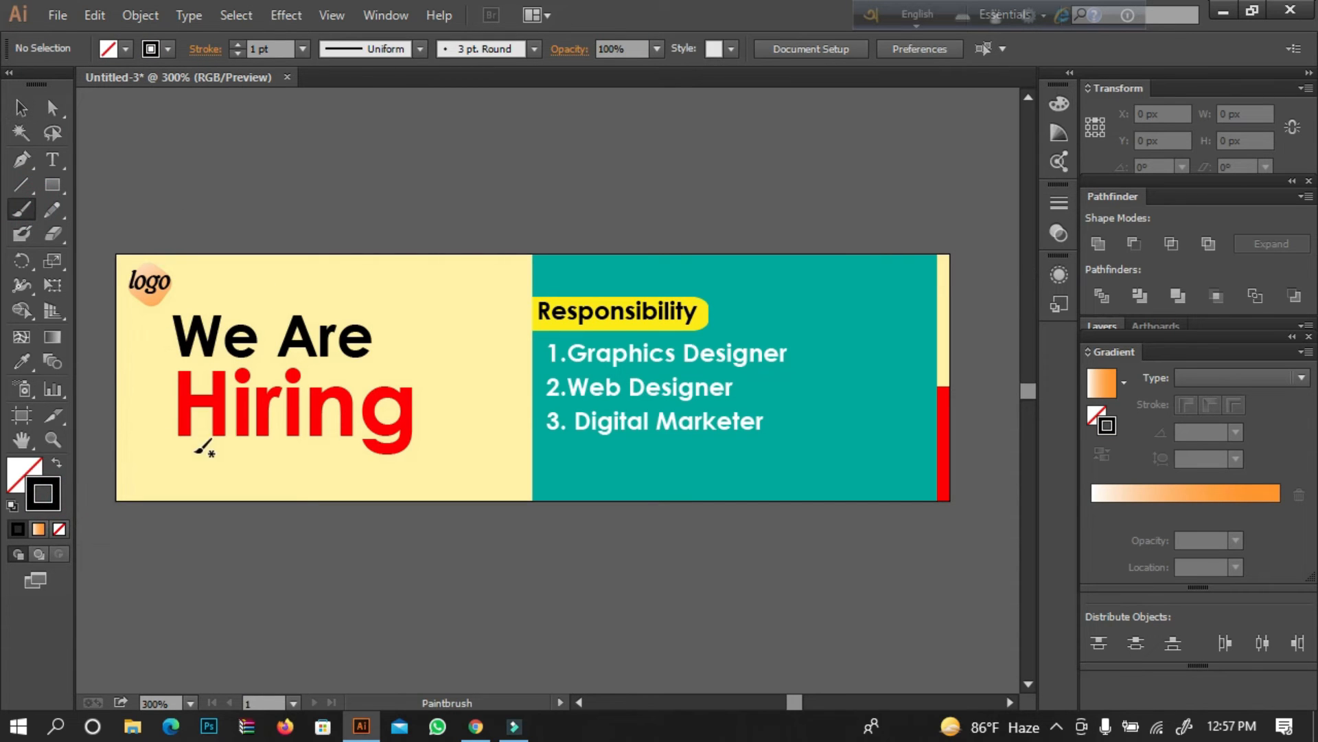
left_click_drag(202, 469, 200, 466)
left_click_drag(316, 454, 399, 450)
left_click(21, 107)
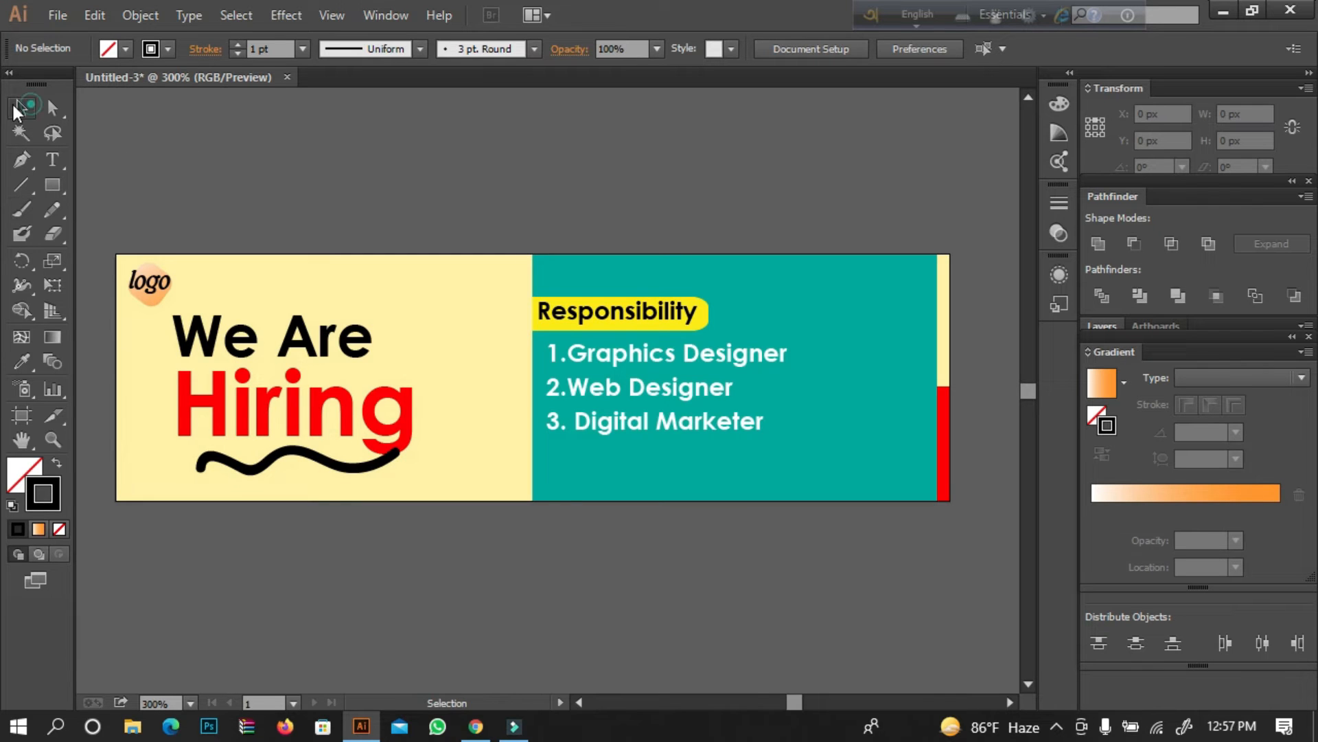
mouse_move(245, 474)
left_mouse_down()
mouse_move(373, 292)
mouse_move(335, 291)
left_mouse_up()
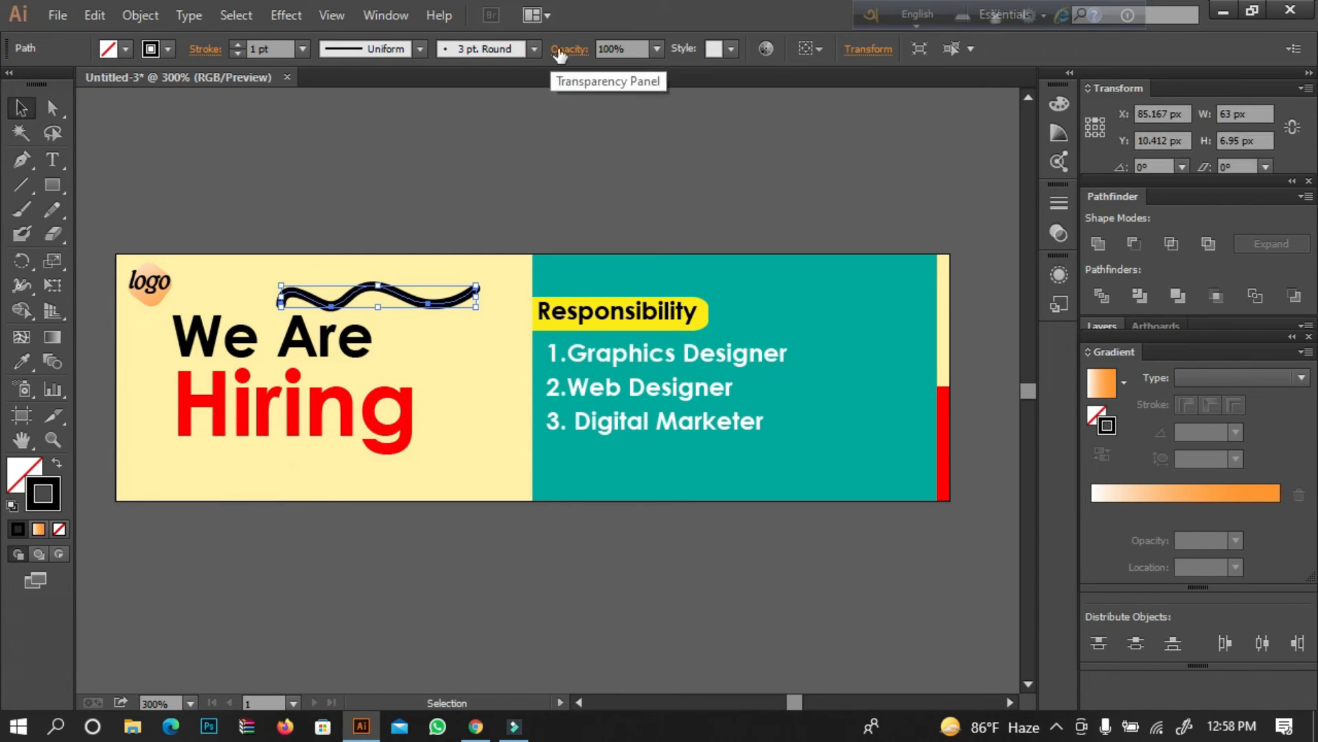
Set the wavy line's stroke weight to 0.5 pt.
left_click(419, 49)
left_click(392, 107)
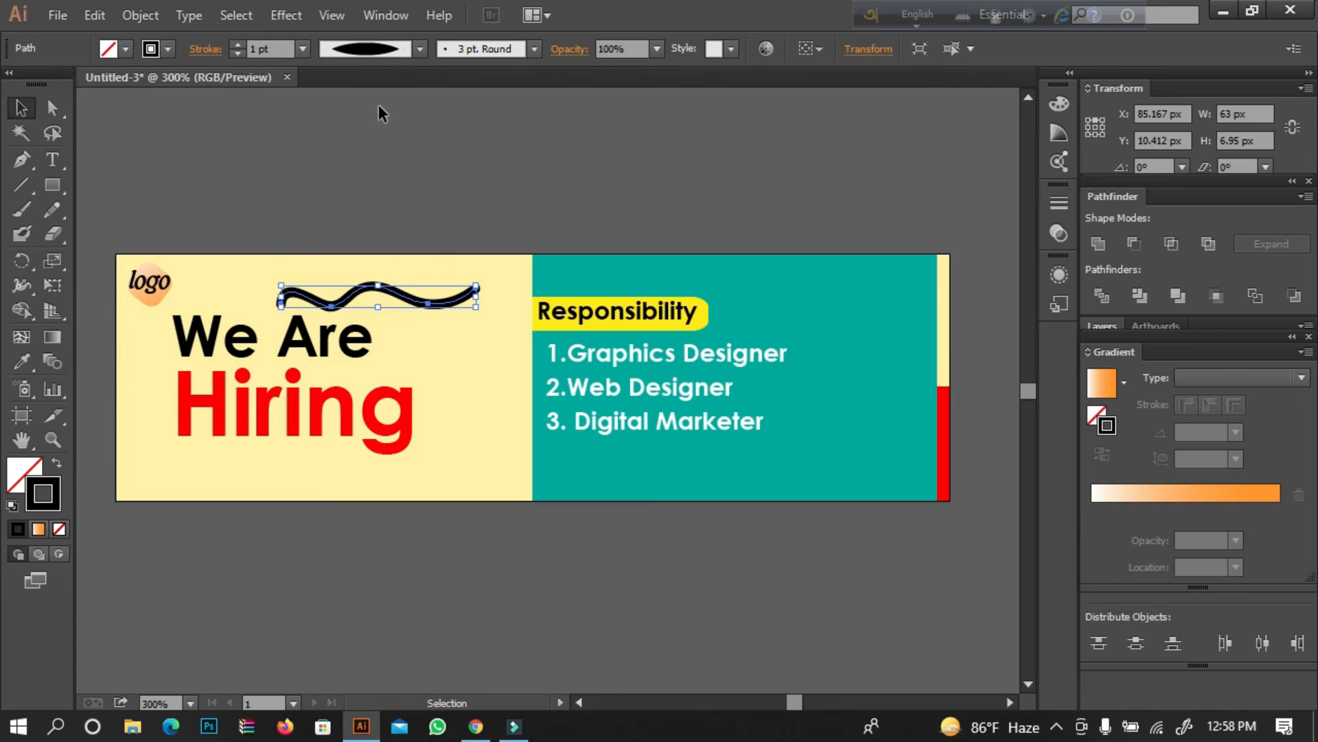
left_click(237, 53)
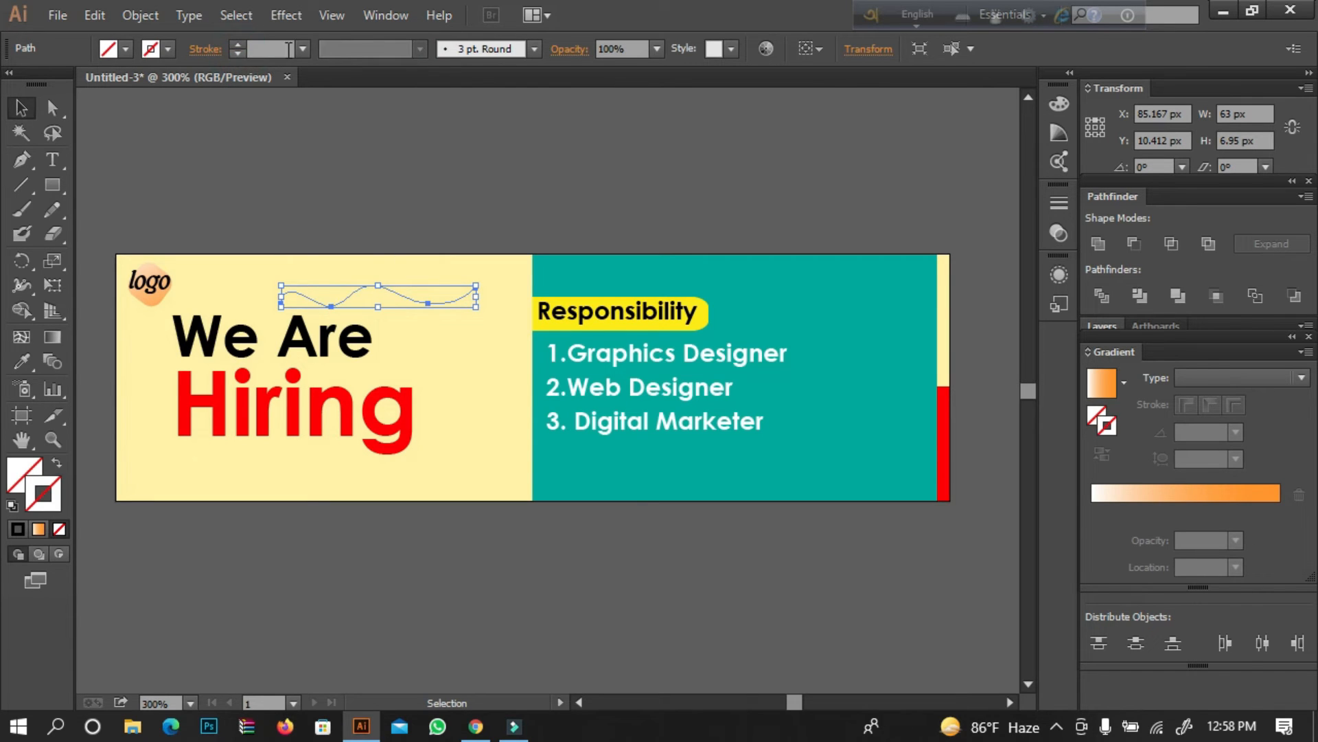
left_click(302, 48)
left_click(302, 90)
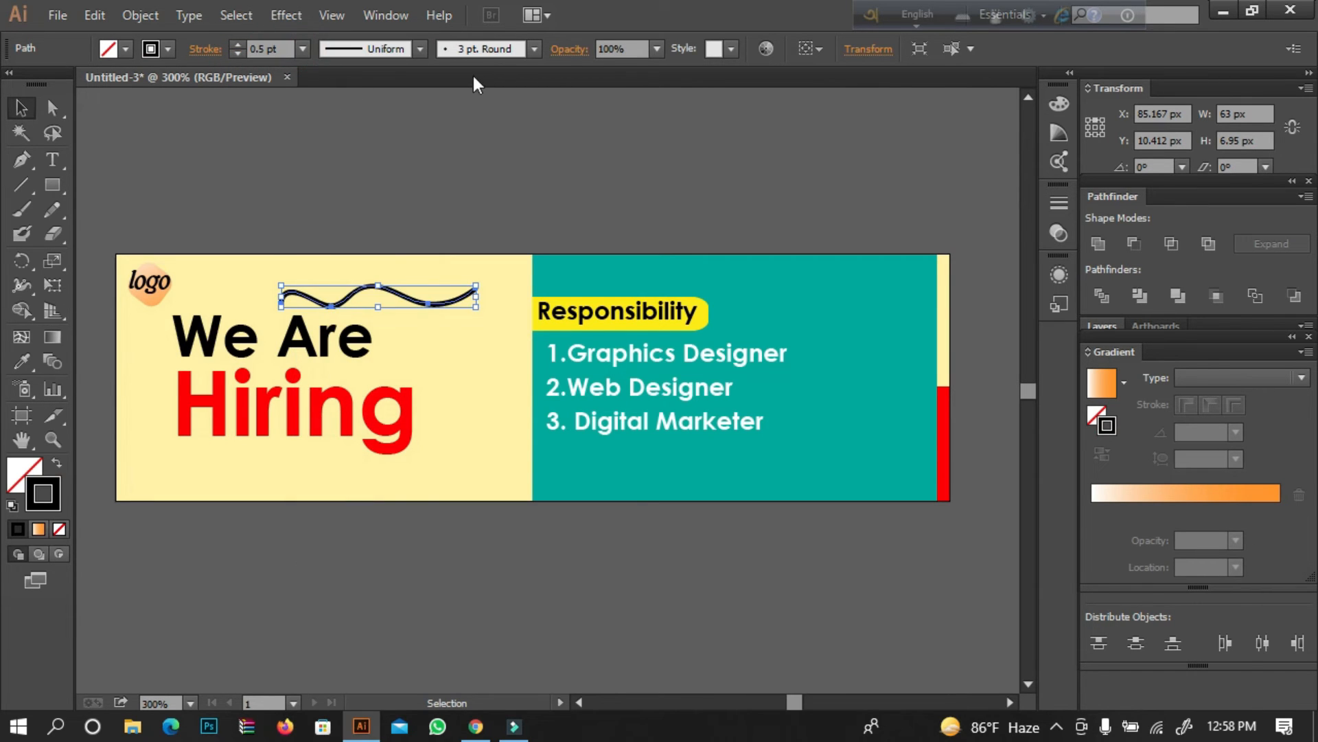
left_click(431, 175)
left_click(450, 306)
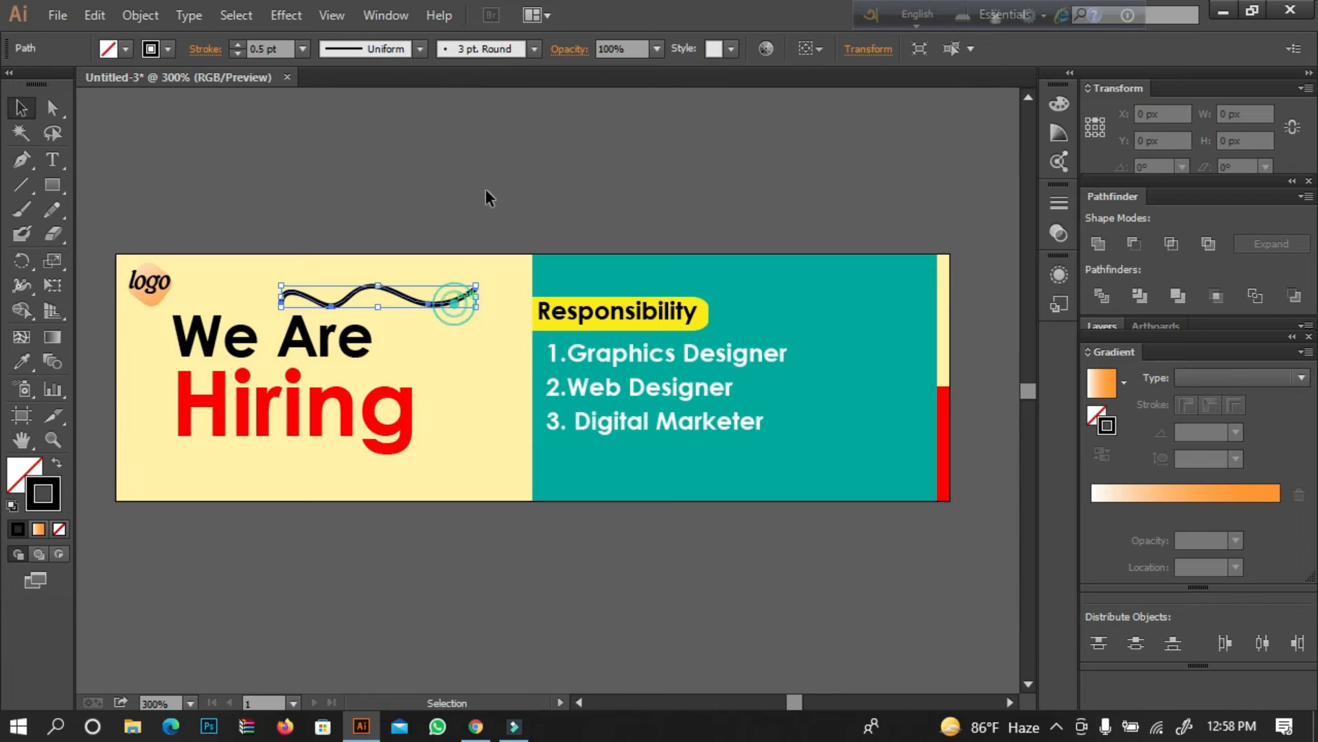
Apply the tapered elliptical width profile to the wavy line and expand its appearance.
left_click(401, 48)
left_click(377, 113)
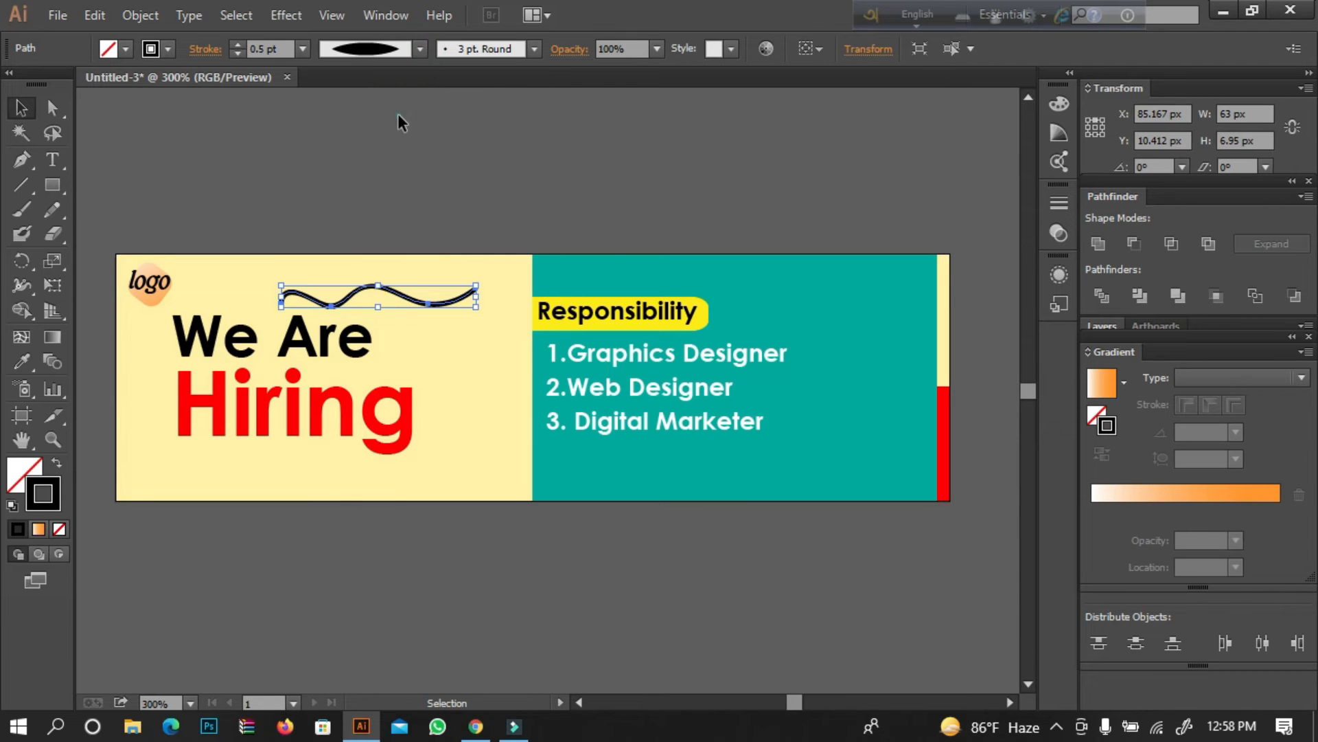
left_click(451, 313)
left_click(454, 302)
left_click(140, 15)
left_click(180, 258)
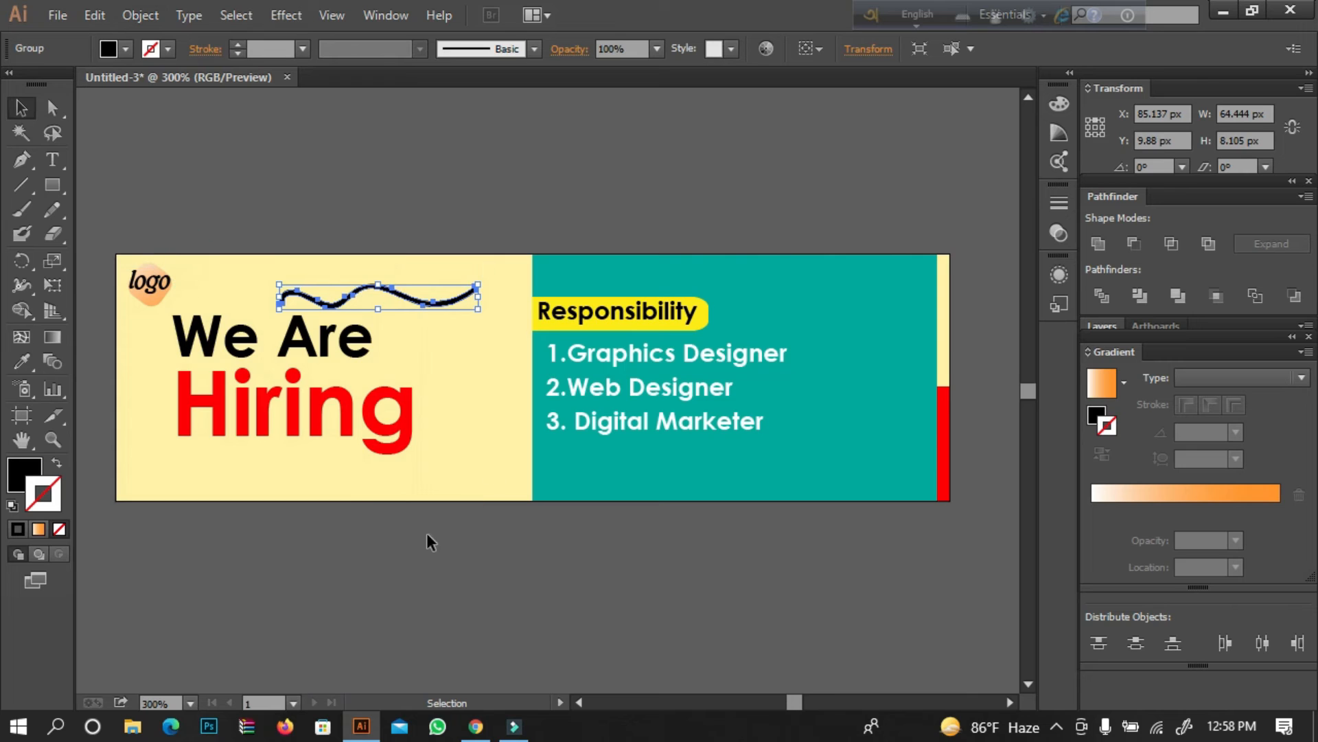
Draw a closed black triangle pointing right, about 28 by 24 px, with the Pen tool beside "Hiring".
left_click(396, 556)
left_click(29, 474)
left_click(308, 591)
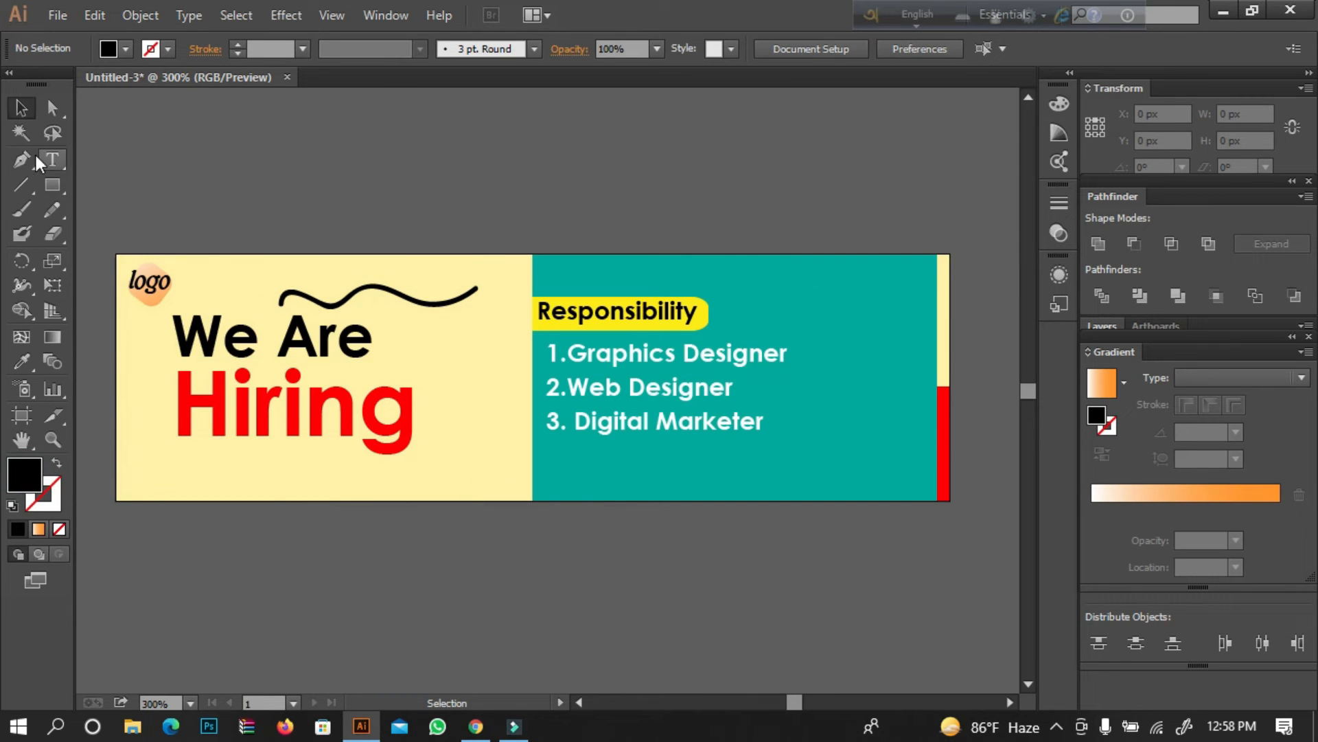
left_click(424, 394)
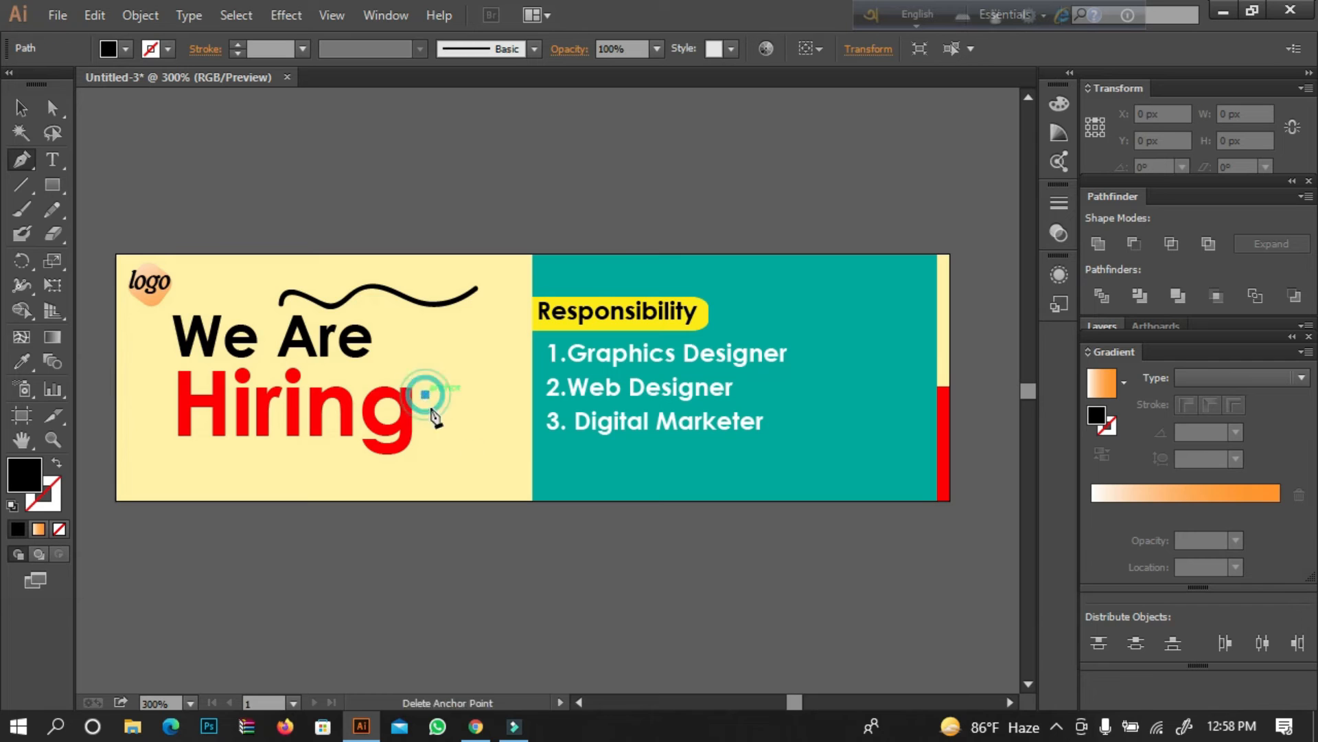
left_click(512, 432)
left_click(440, 469)
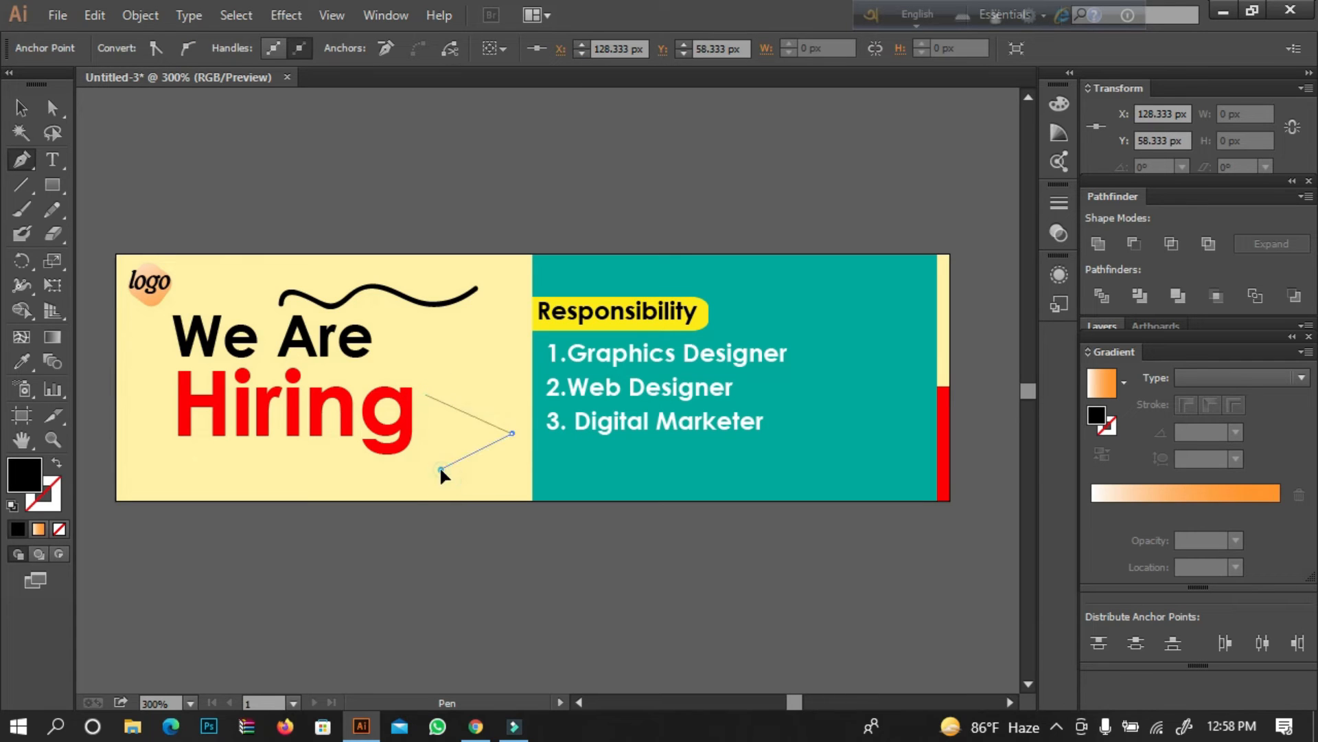
left_click(425, 395)
Shrink the triangle to about 17 by 14 px and place it just after "We Are", above the end of "Hiring".
left_click(22, 110)
left_click(421, 153)
left_click_drag(436, 421, 392, 374)
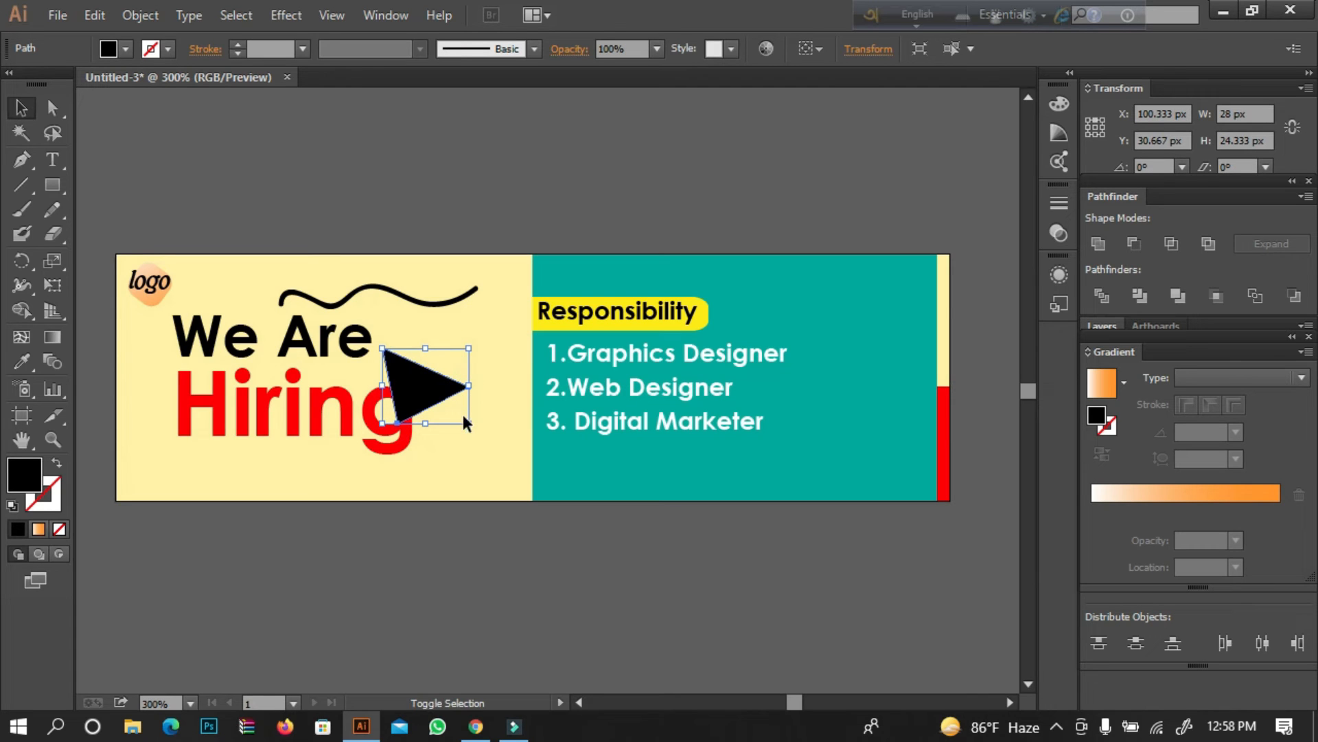
left_click_drag(464, 423, 408, 357)
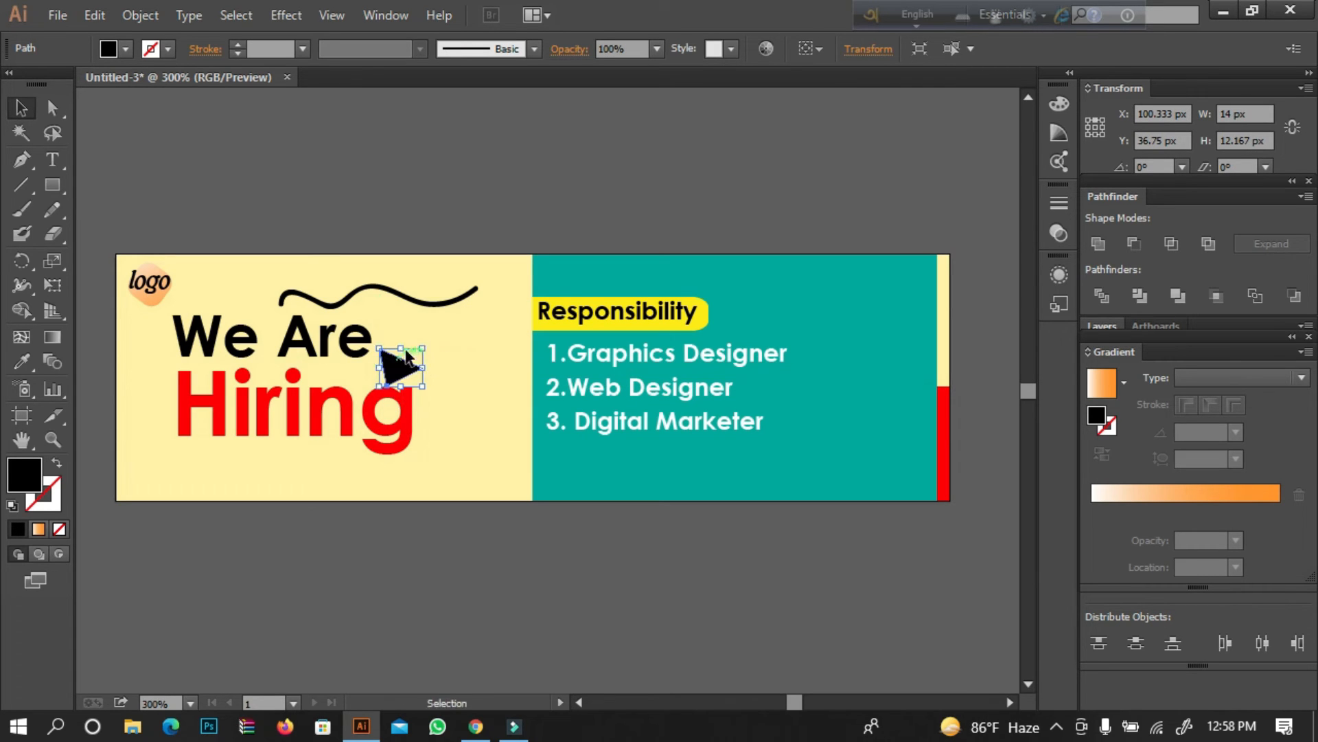
key("Up")
key("Up")
key("Up")
key("Up")
key("Right")
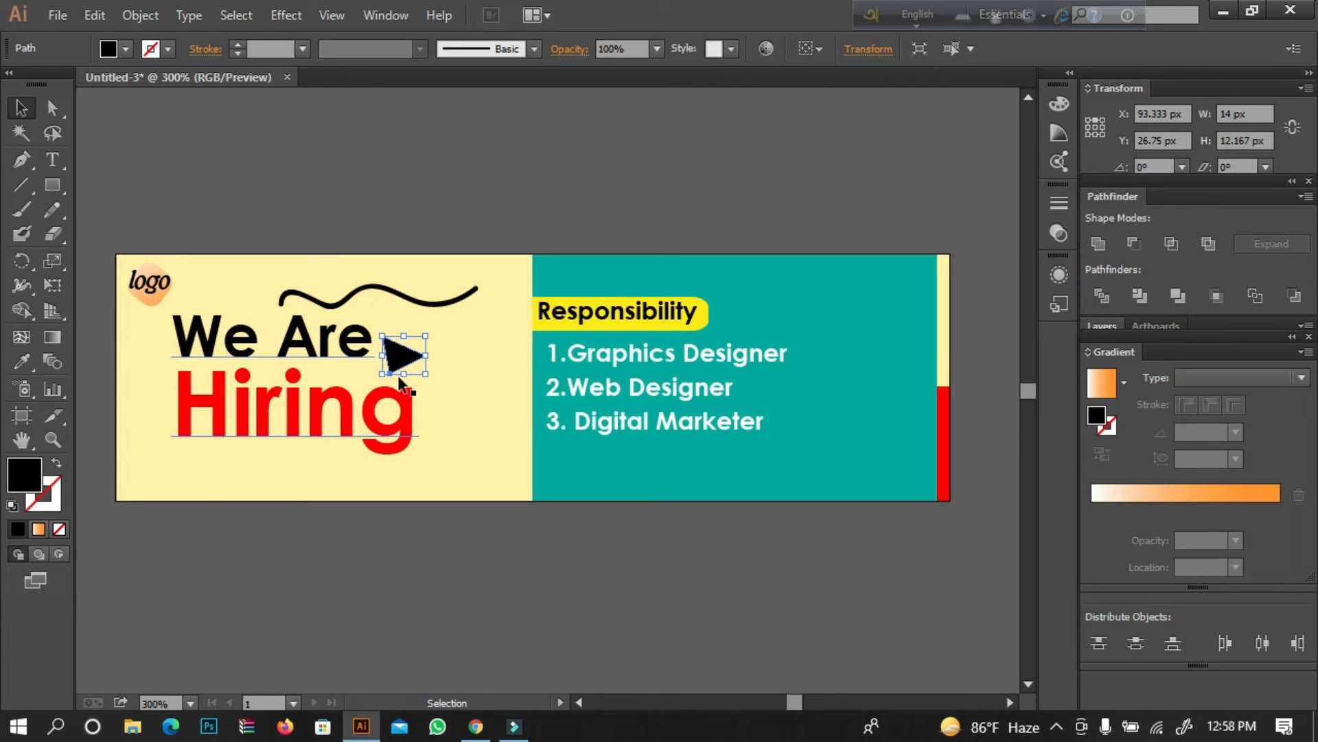
left_click_drag(421, 374, 434, 379)
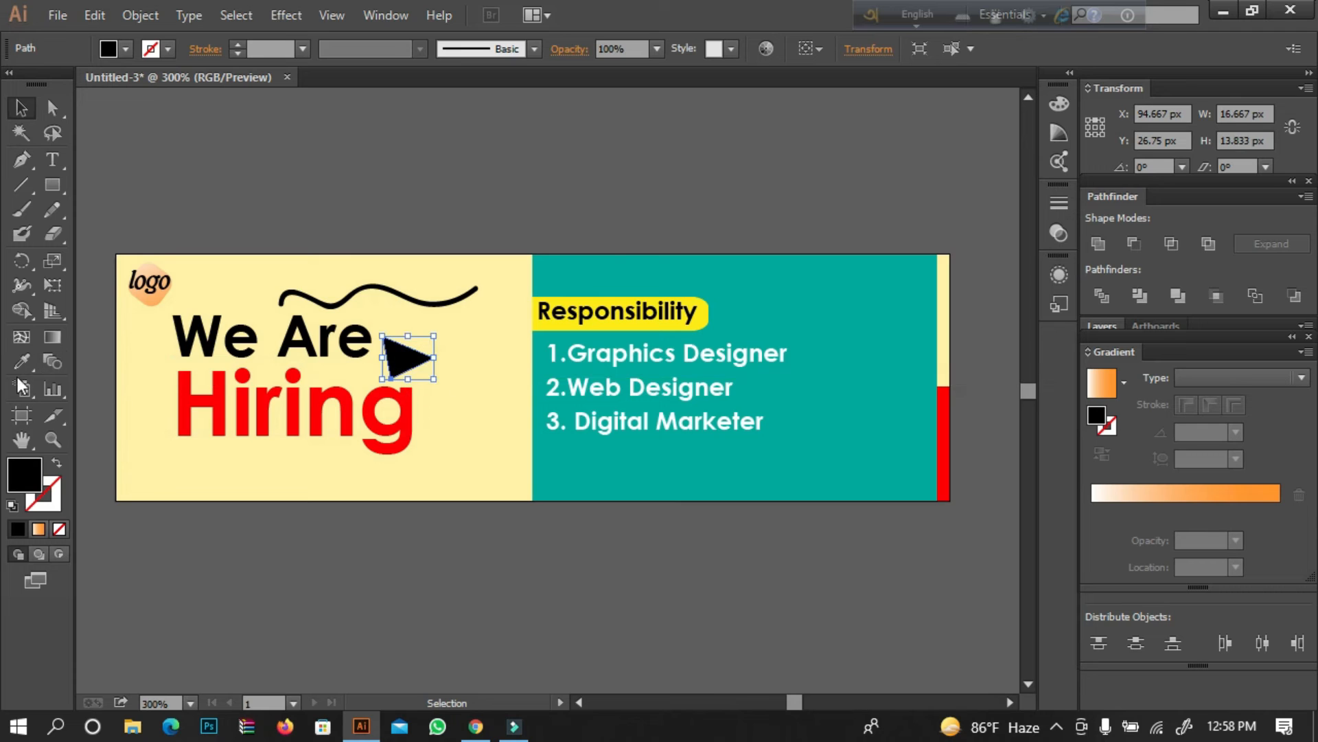
Recolor the triangle with the red sampled from the "Hiring" text.
left_click(22, 361)
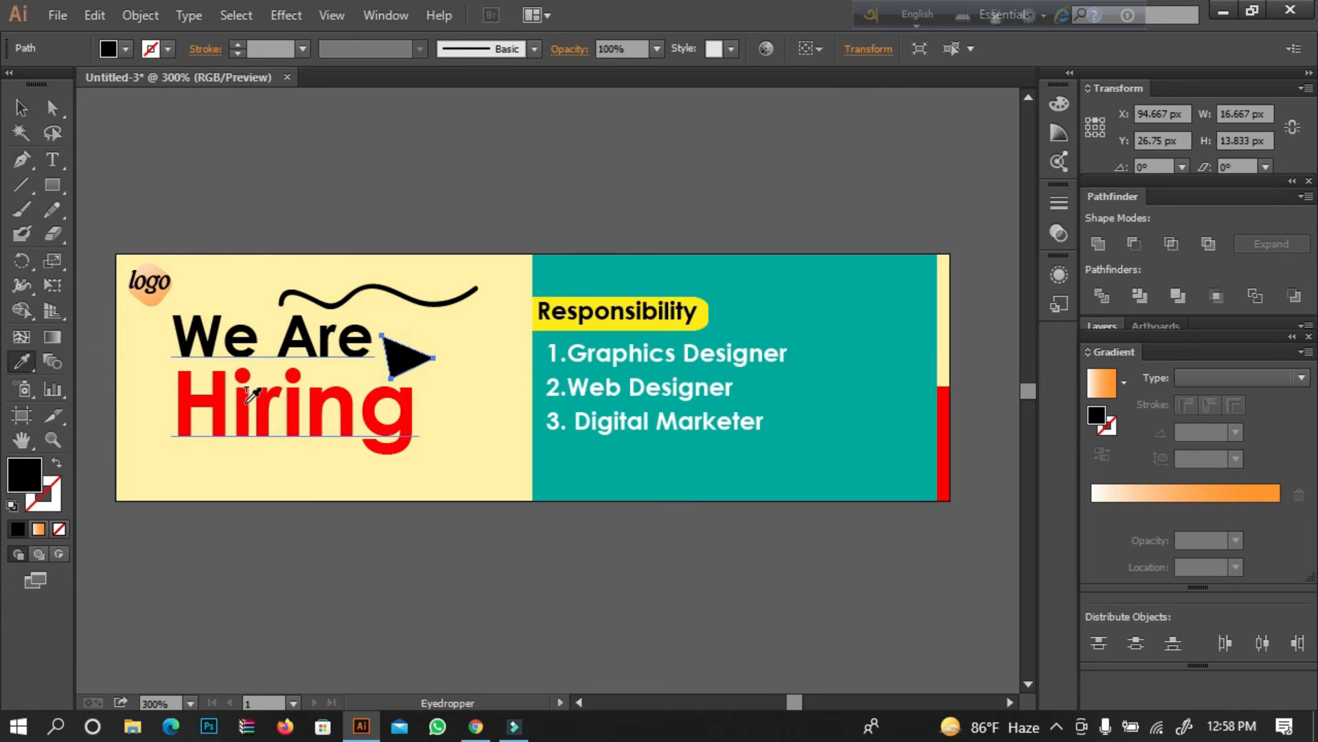
left_click(240, 408)
left_click(19, 109)
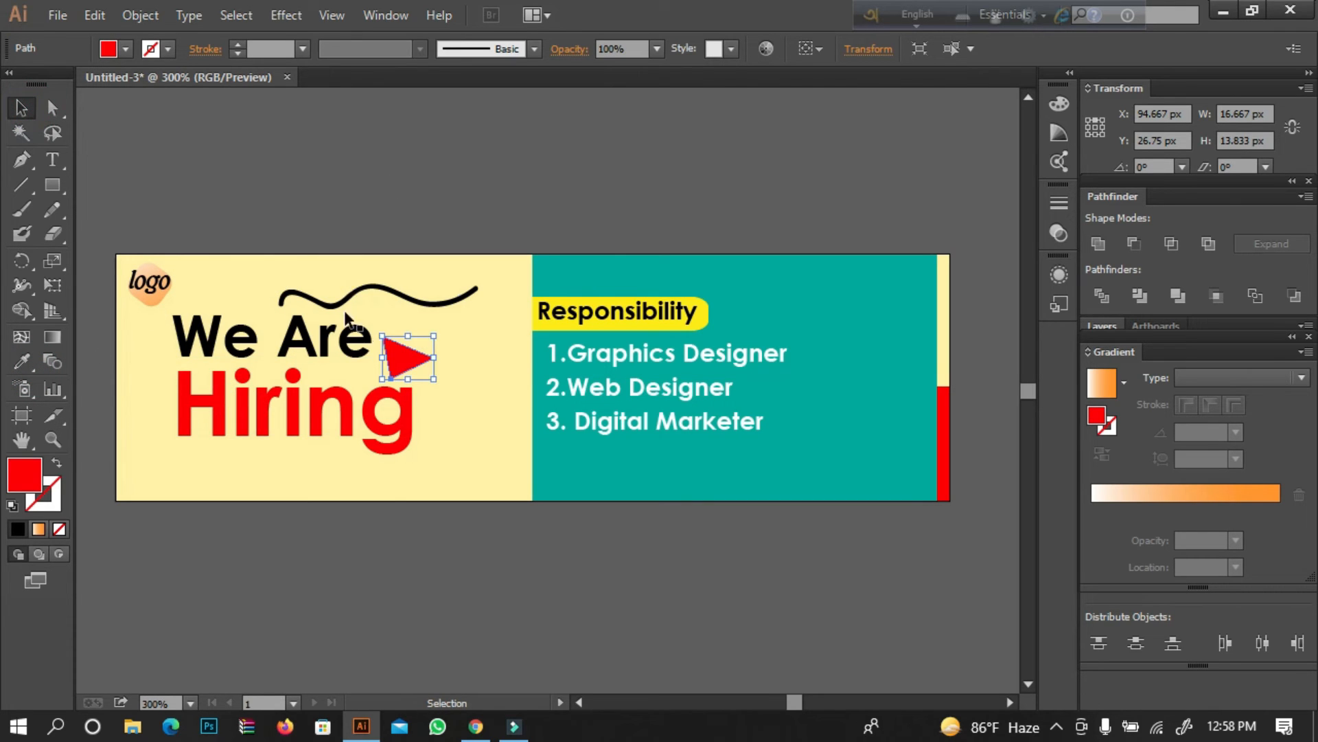
Duplicate the triangle onto the teal panel and place the copy at the end of the "Digital Marketer" line.
left_click_drag(411, 364, 807, 377)
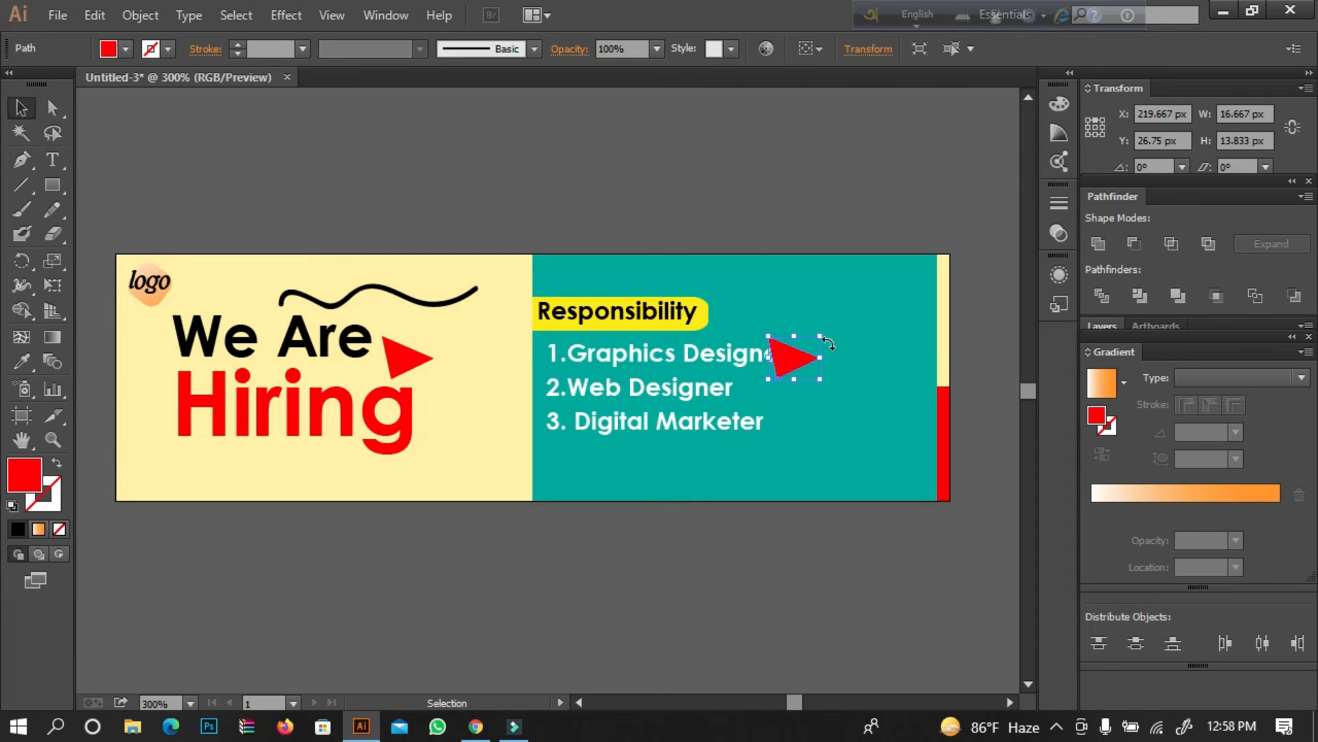
key("shift+Down")
key("shift+Down")
key("shift+Down")
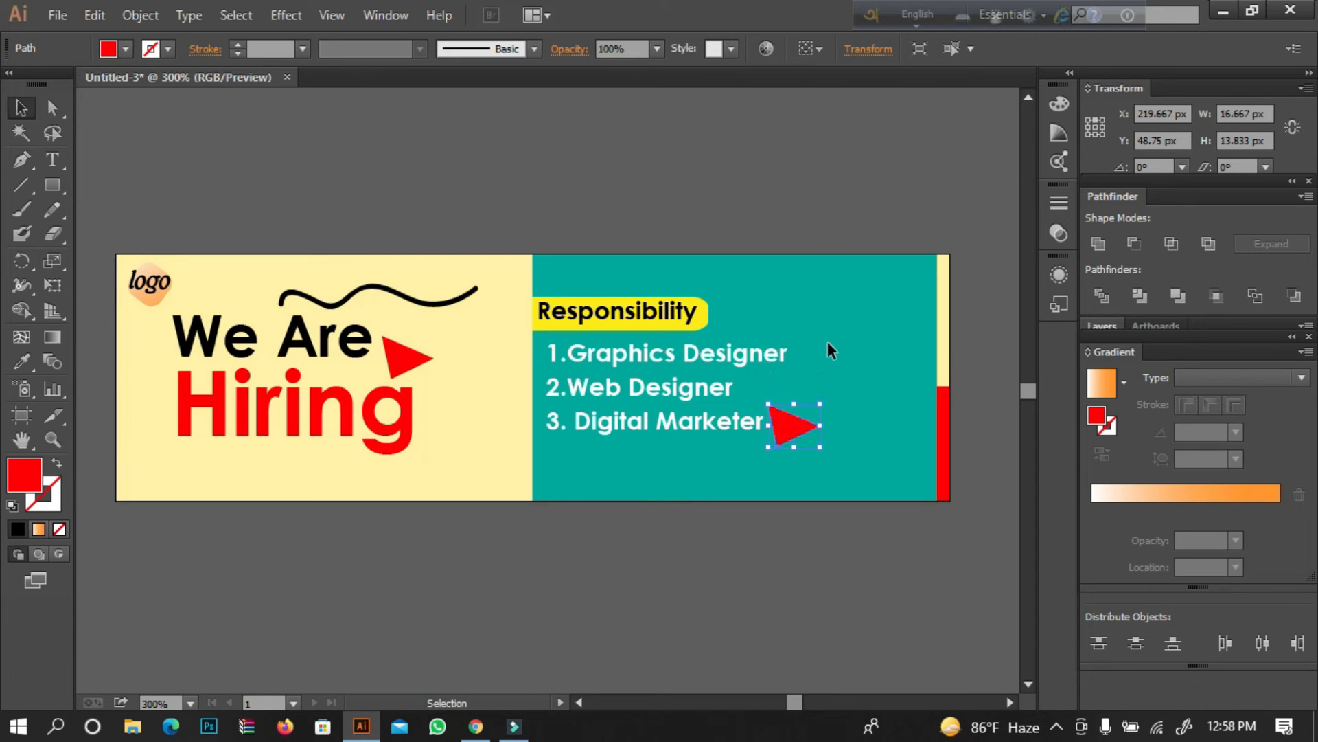
Recolor the triangle beside "Digital Marketer" with the pale yellow sampled from the headline panel.
left_click(19, 368)
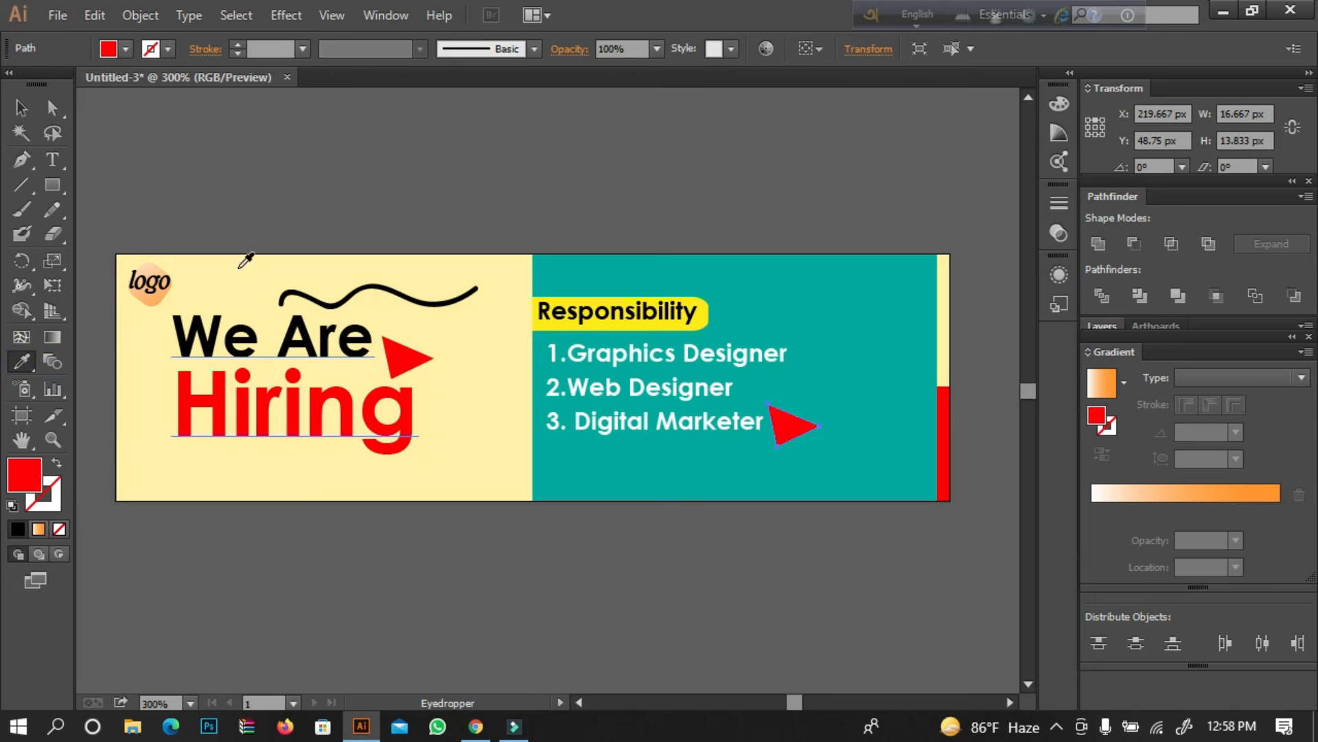
left_click(470, 340)
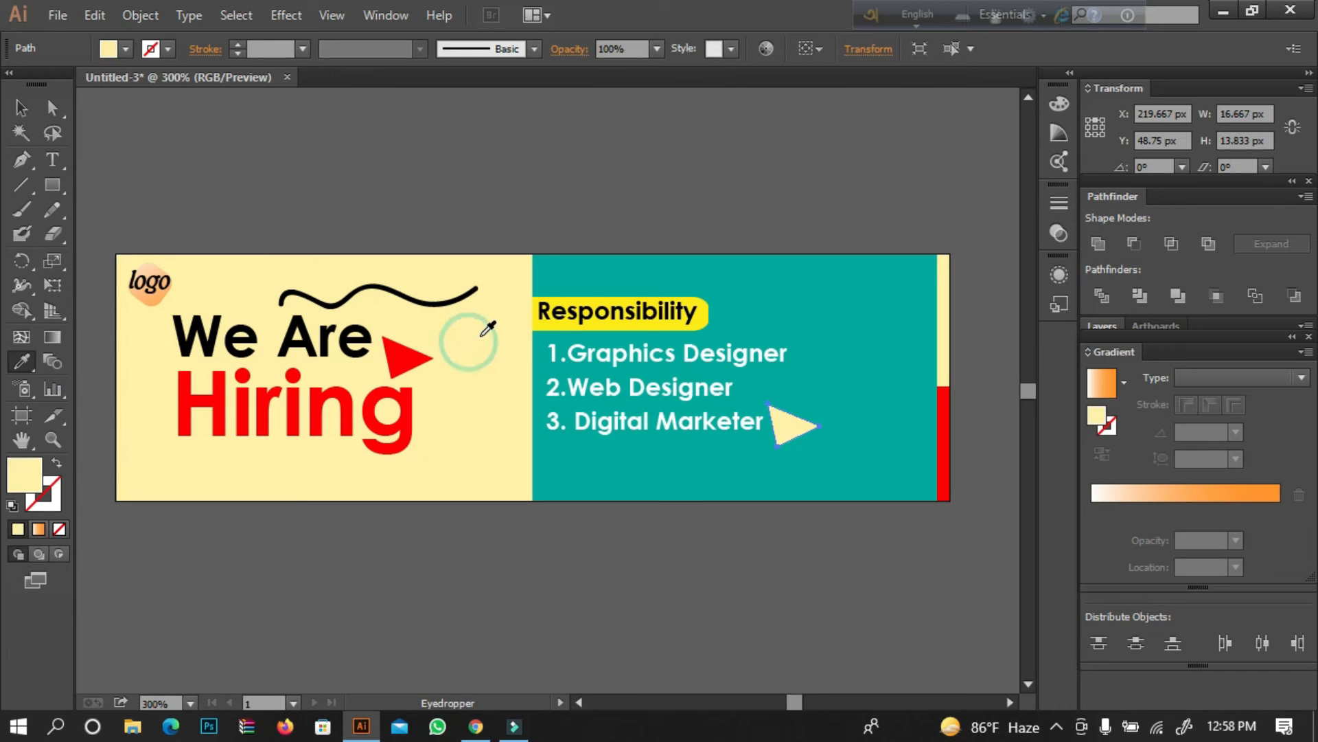
left_click(21, 110)
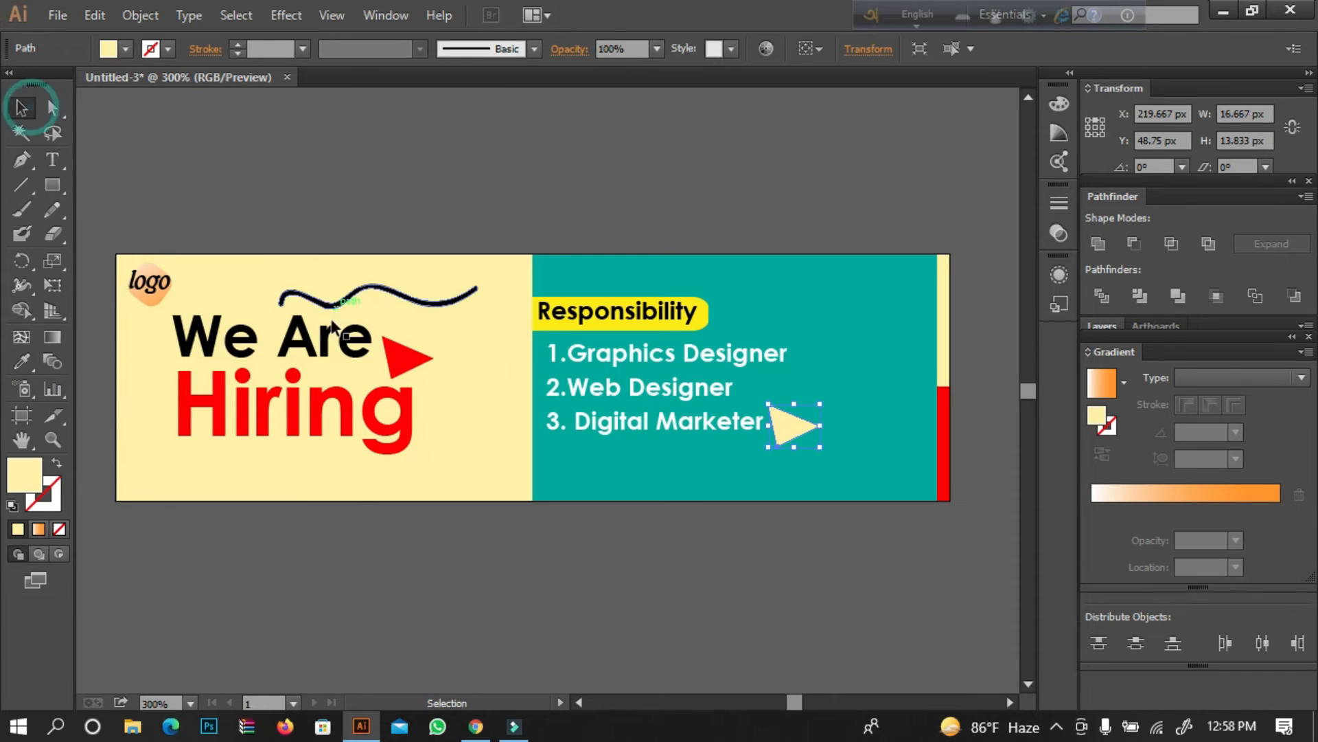
Recolor the triangle beside the headline with the teal sampled from the job list panel.
left_click(412, 356)
left_click(21, 364)
left_click(783, 295)
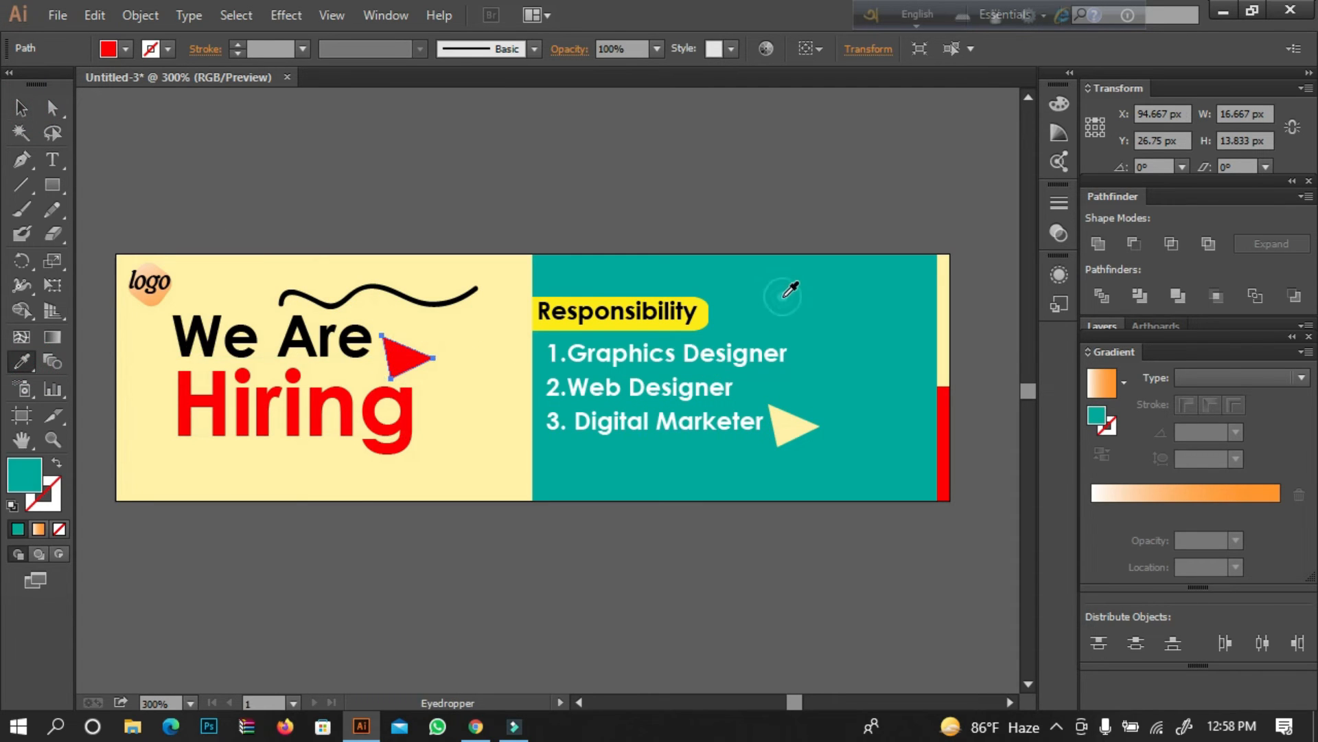
left_click(21, 108)
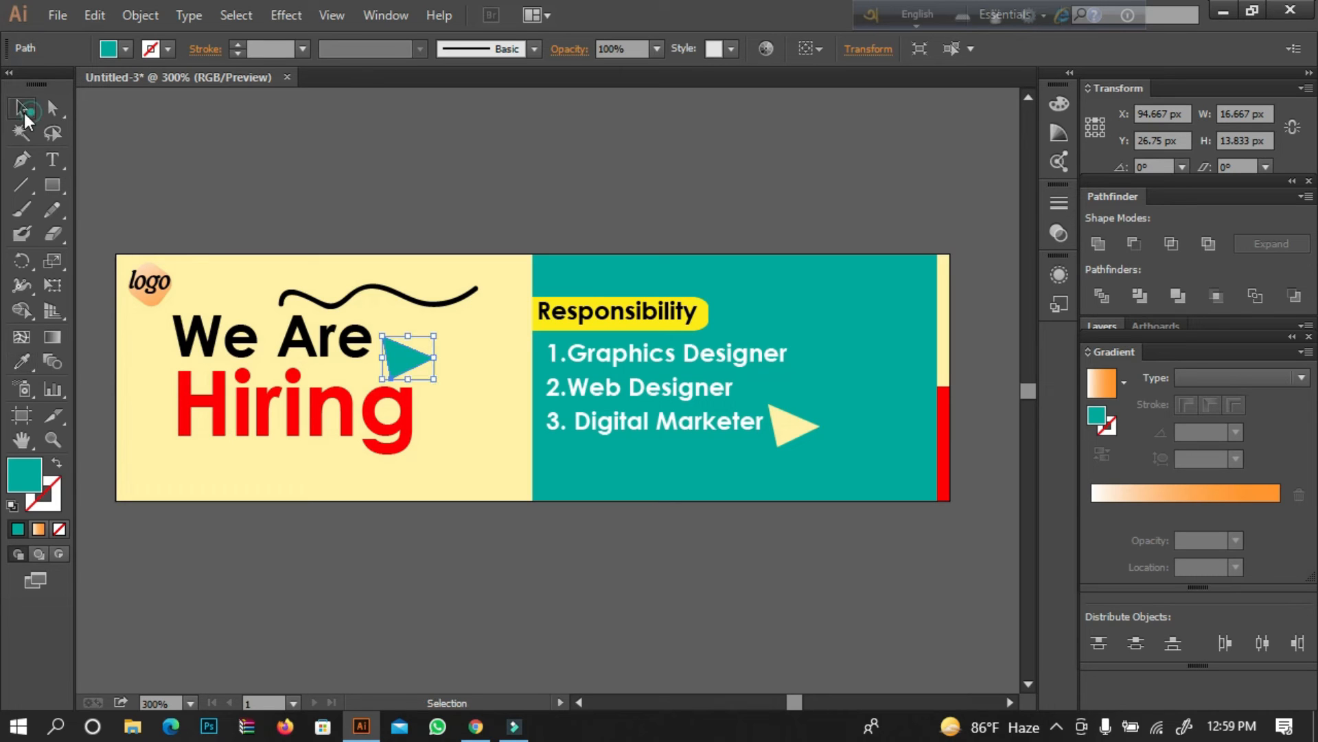
left_click(141, 126)
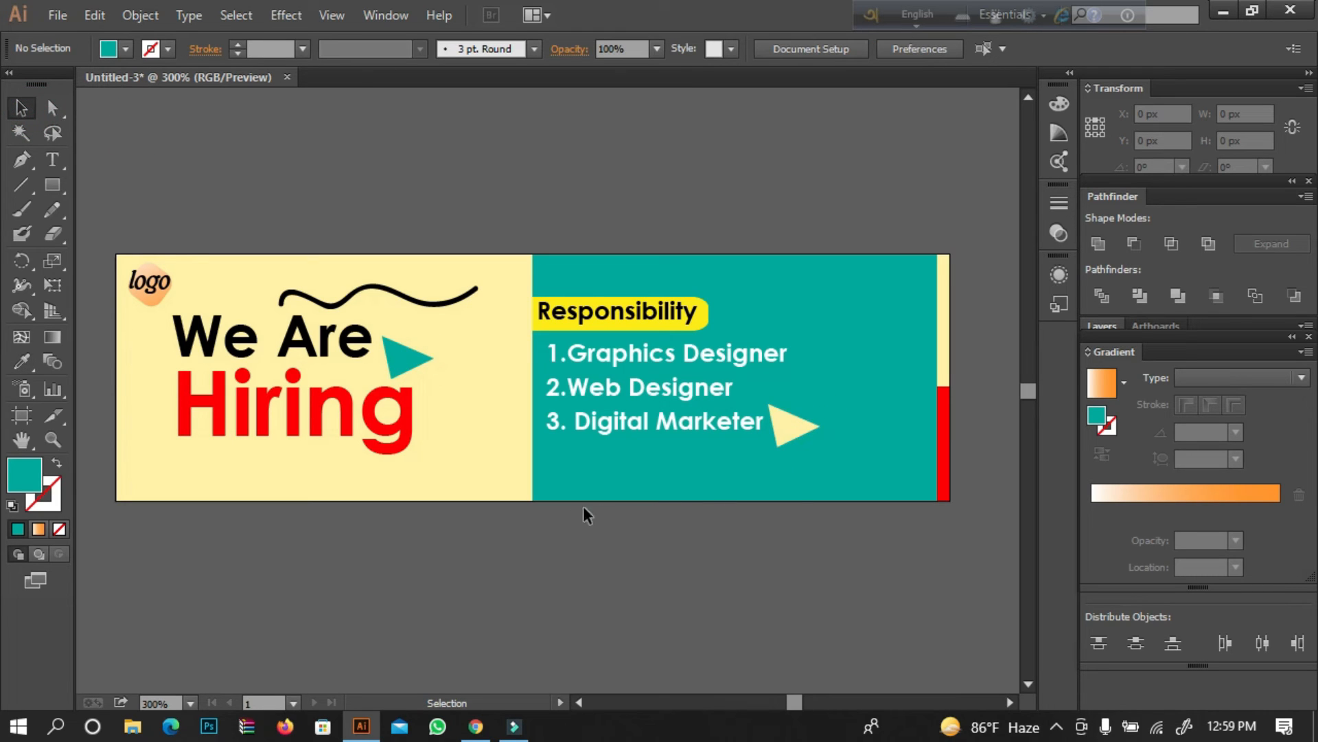
Draw an open frame path about 227 by 52 px from beside "We Are", under the text and up around to "Responsibility".
left_click(21, 159)
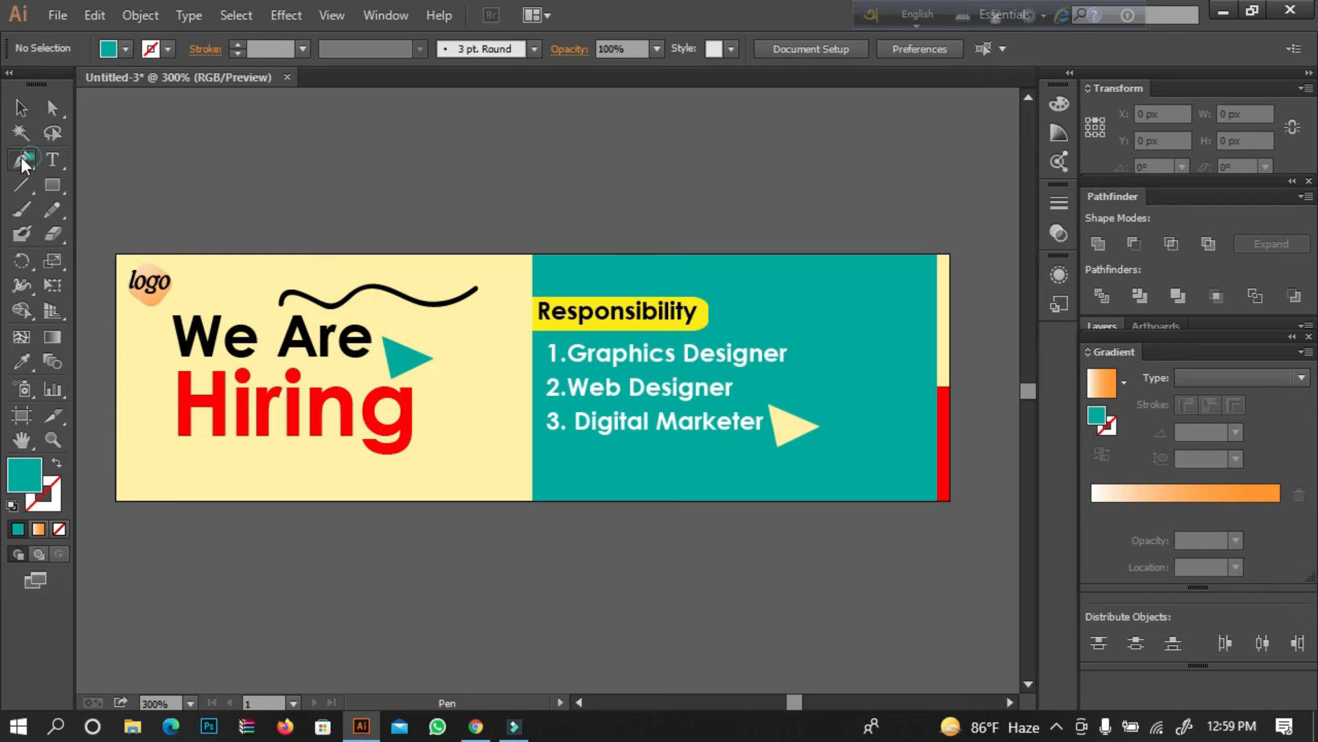
left_click_drag(162, 333, 156, 338)
left_click(143, 336)
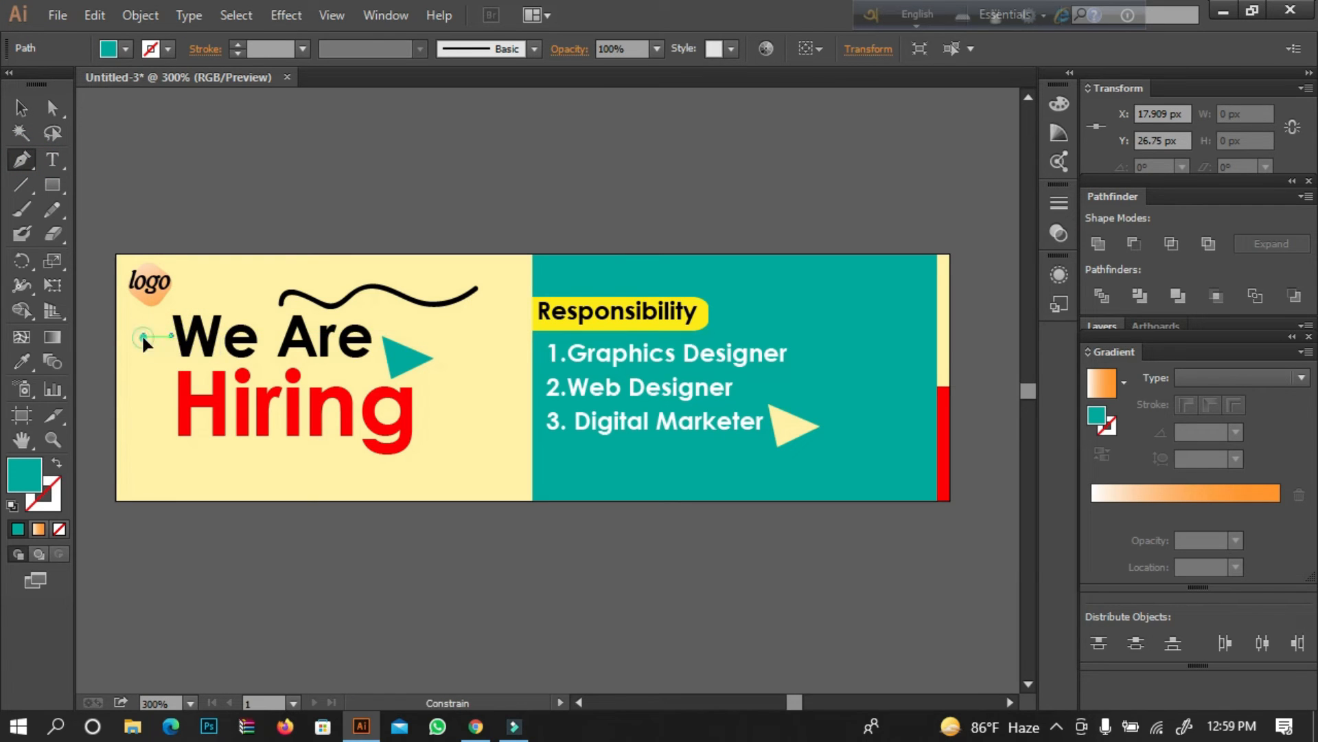
left_click(143, 465)
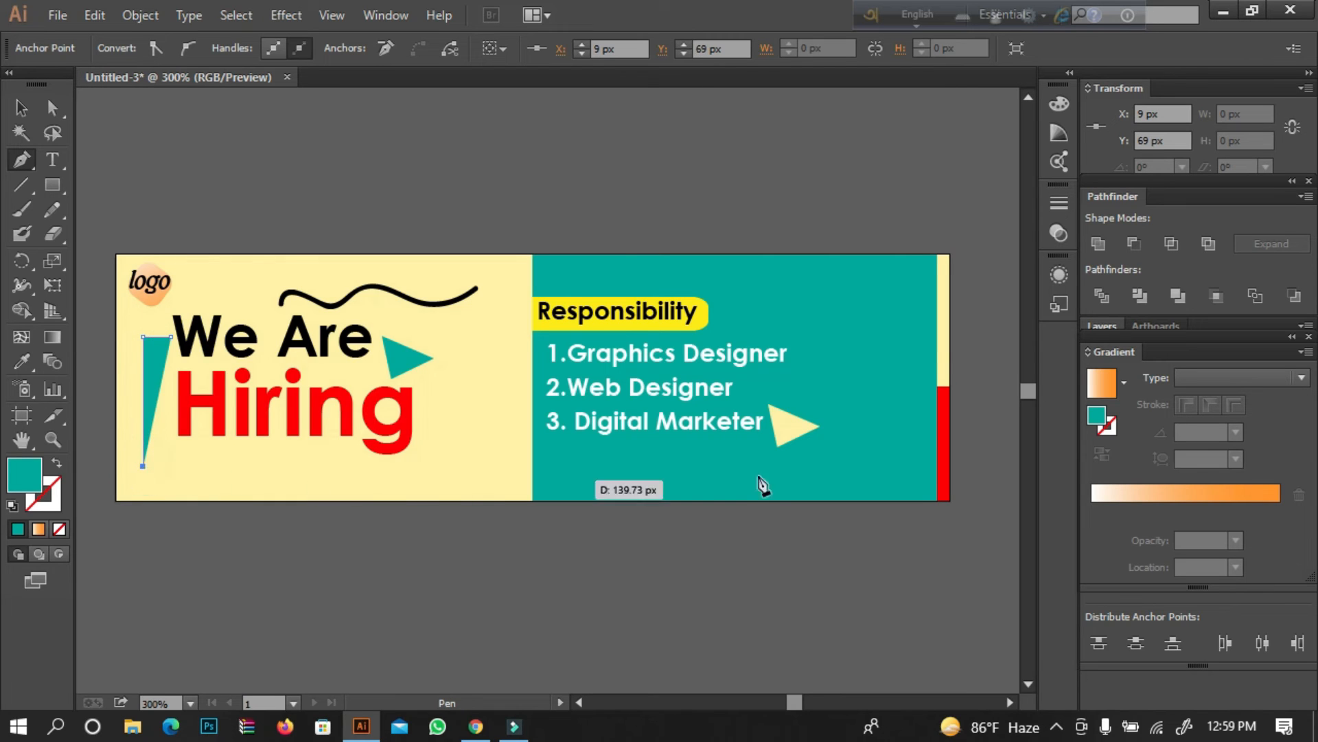
left_click(844, 466)
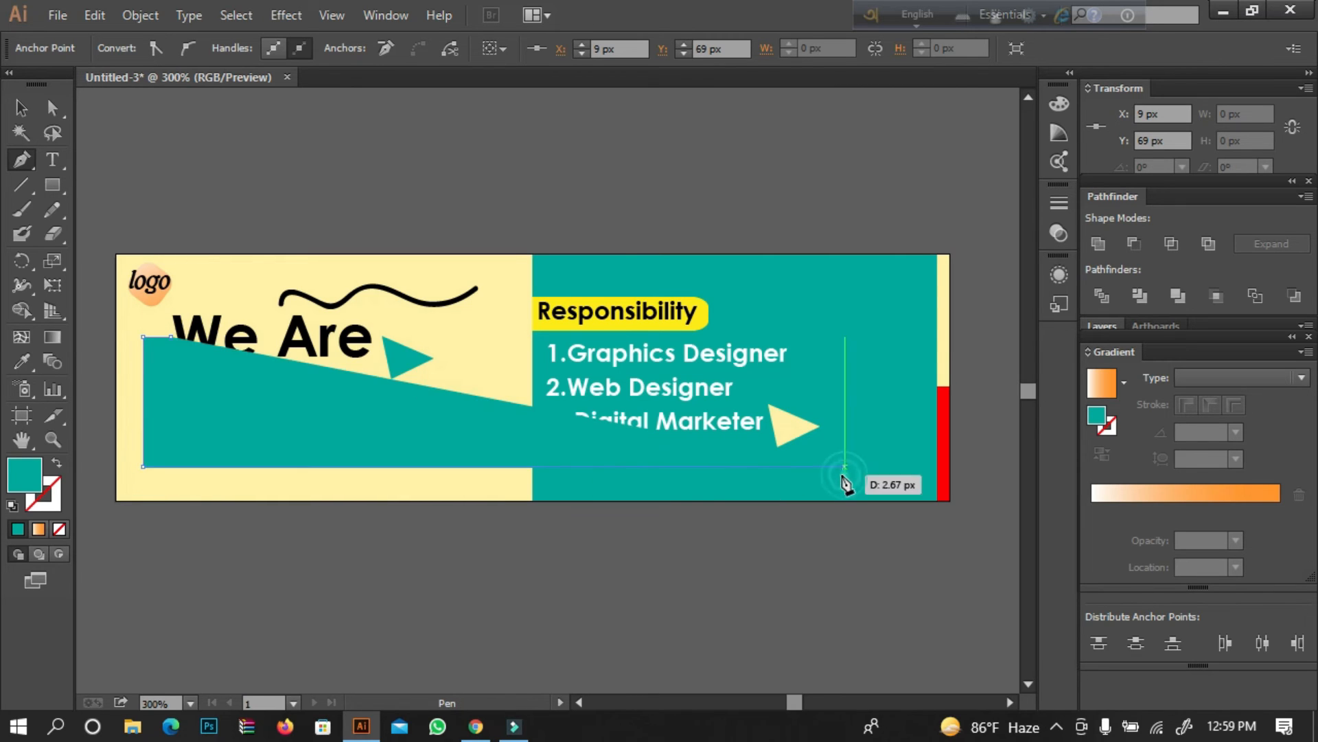
left_click(864, 305)
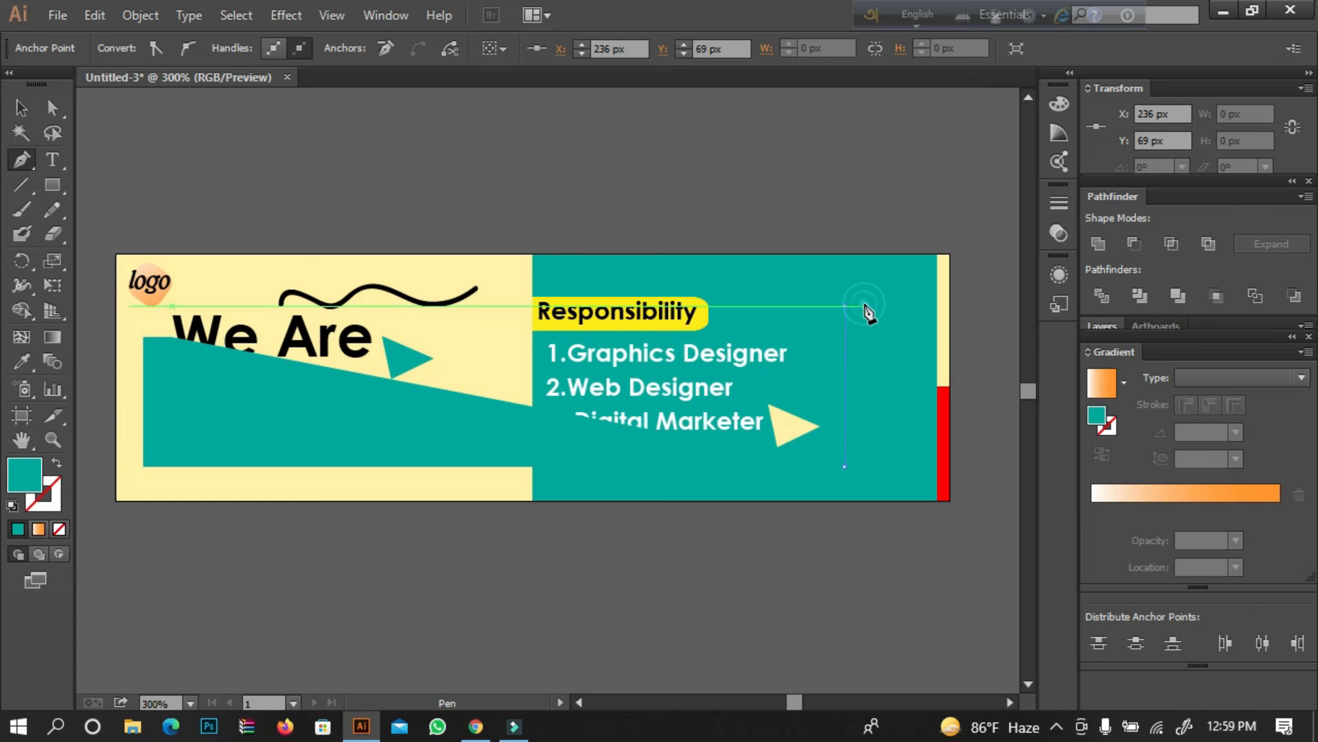
left_click(727, 305)
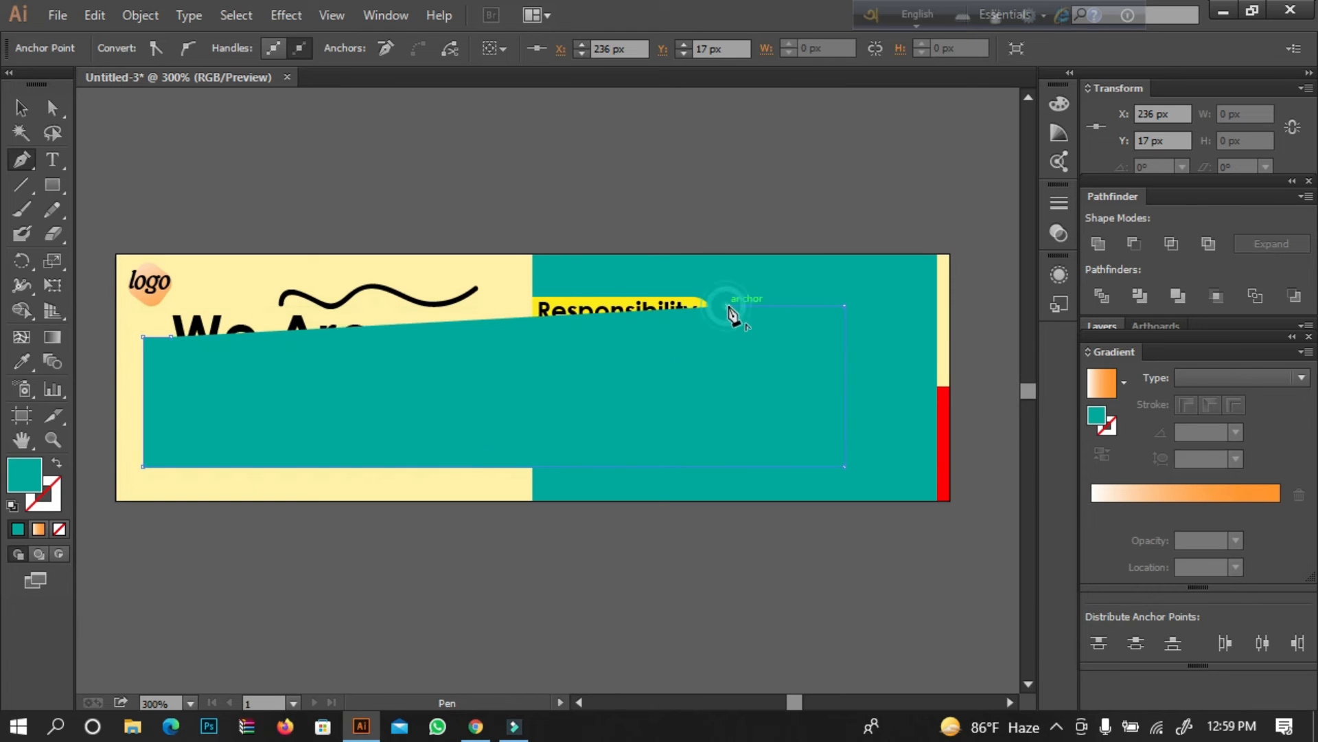
Swap the frame path's fill and stroke to give it a teal outline without fill.
left_click(56, 462)
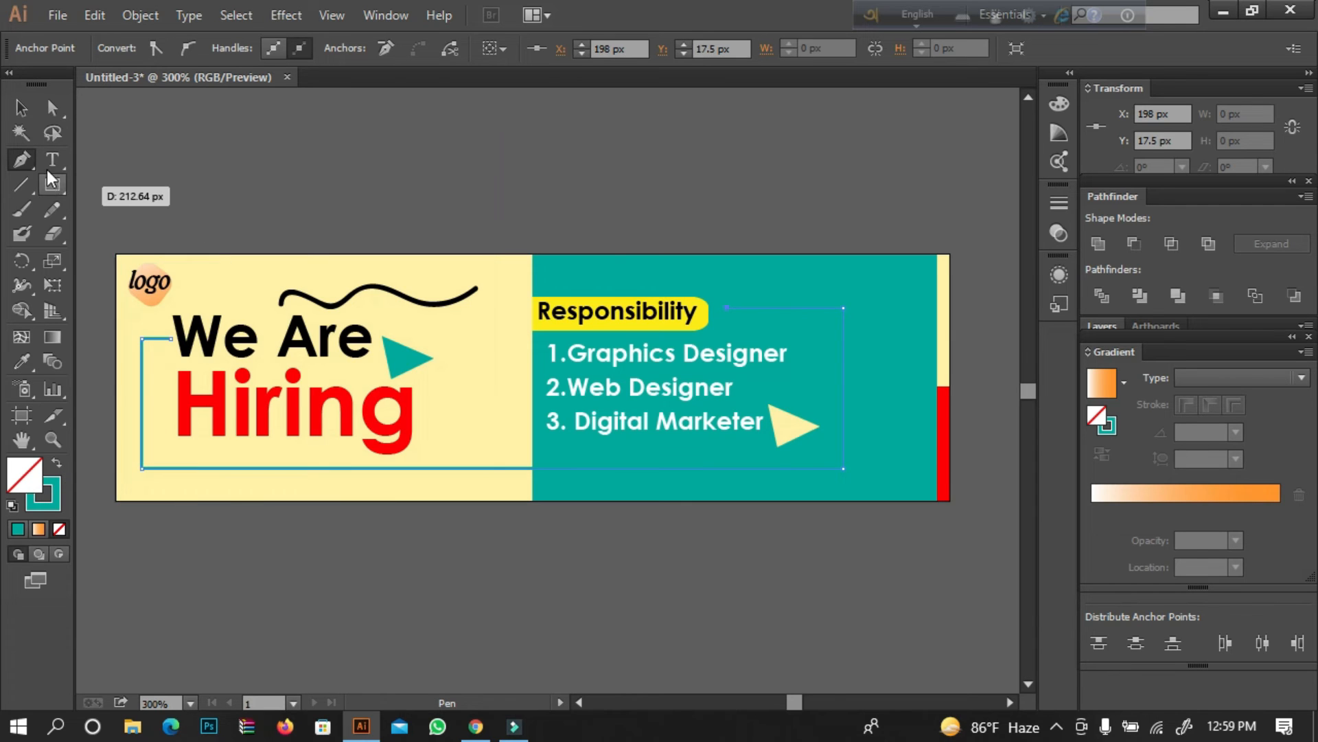
left_click(21, 107)
left_click(230, 159)
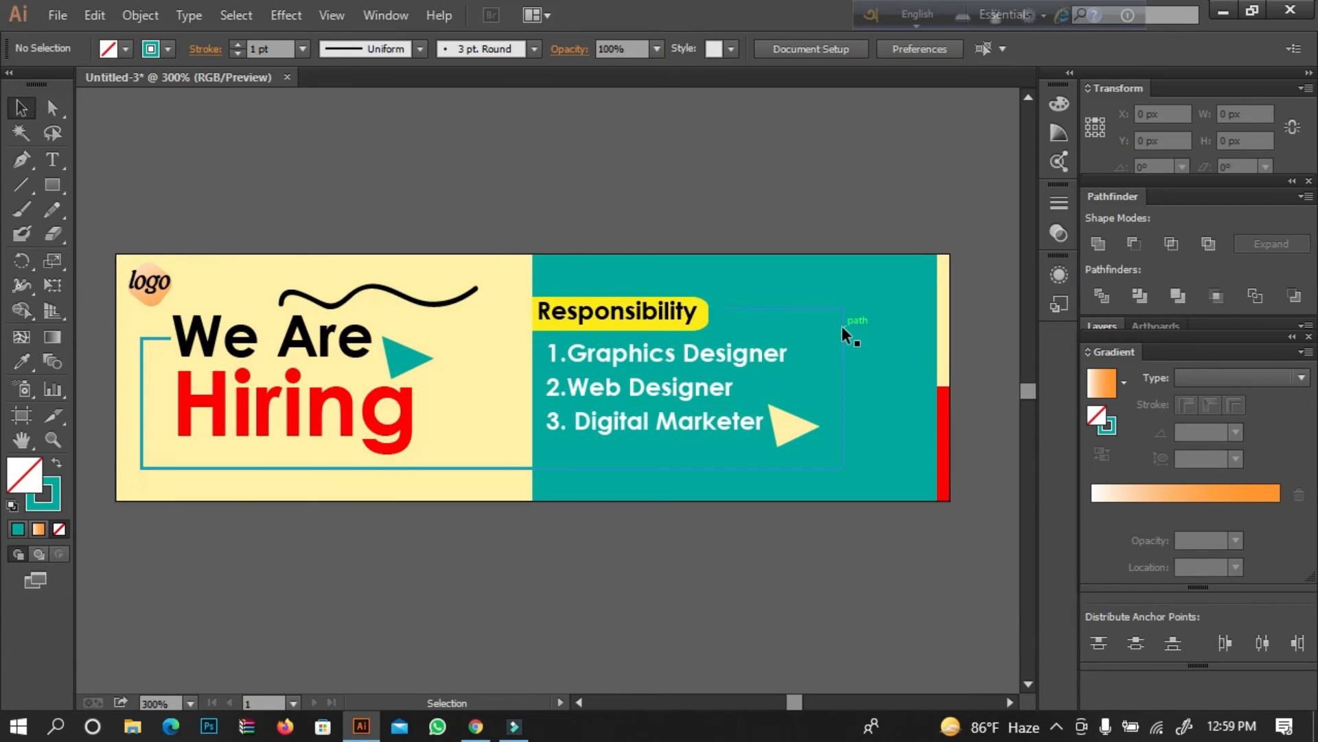
Expand the fill and stroke of the teal frame path into an outlined shape.
left_click(443, 466)
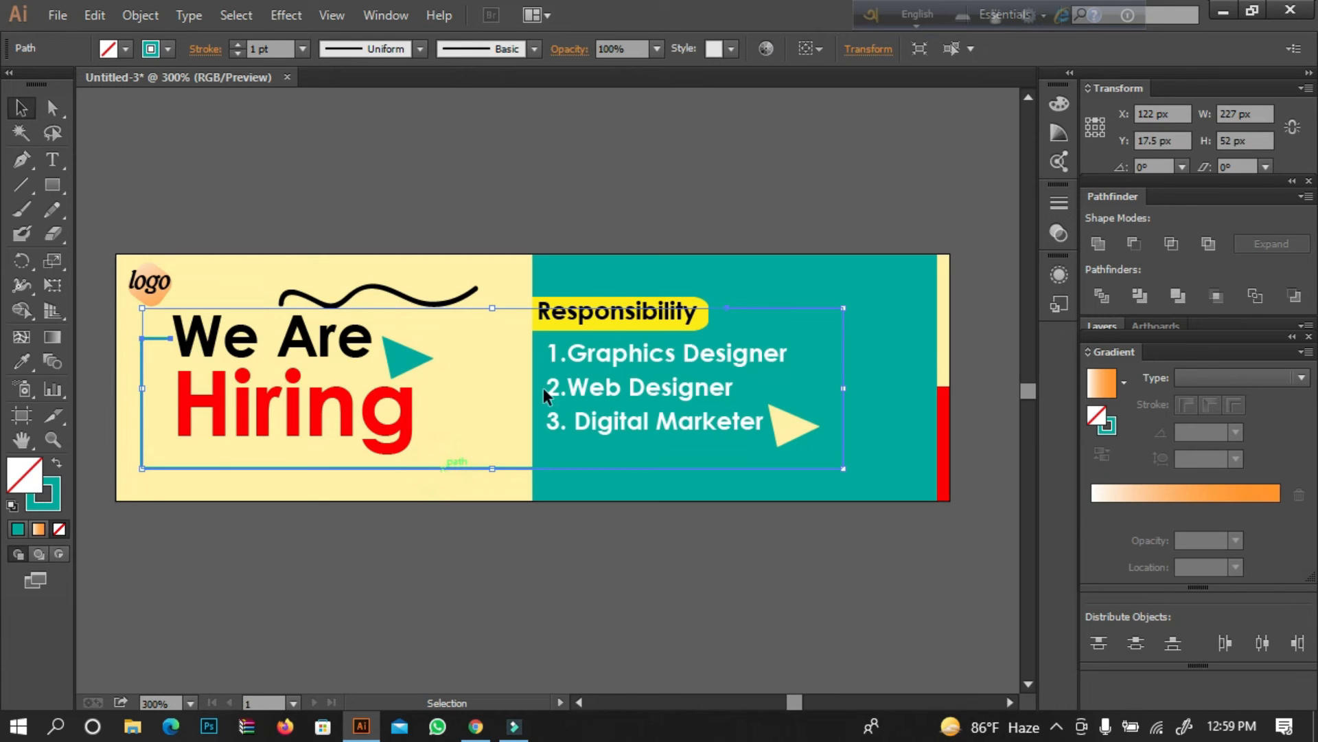
left_click(140, 15)
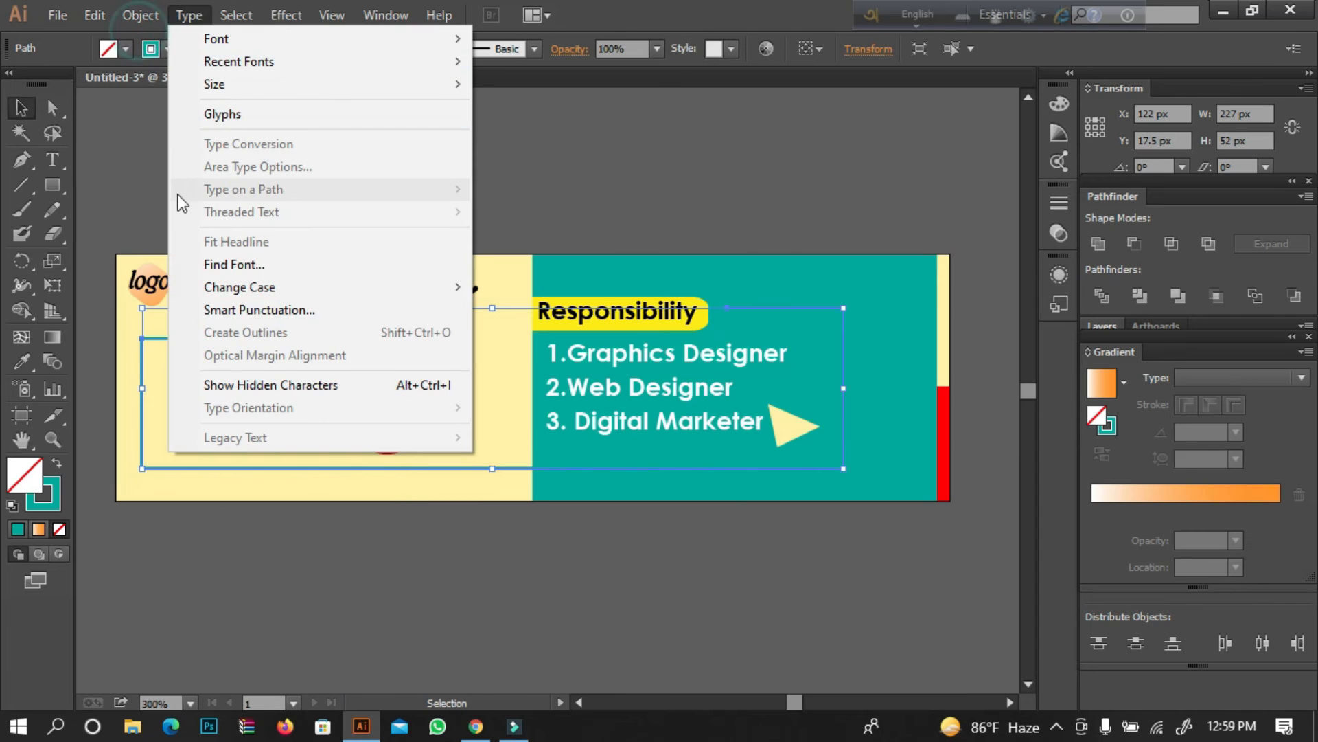
left_click(167, 237)
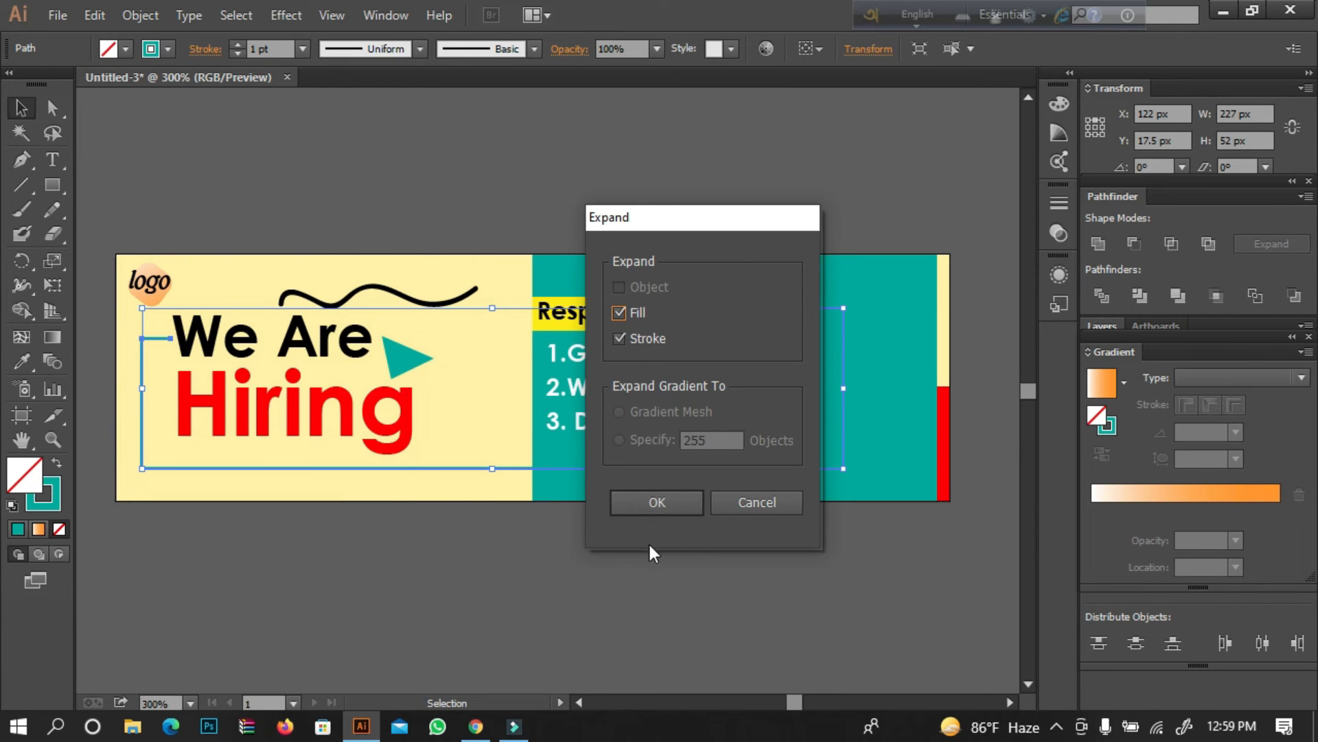
left_click(686, 502)
left_click(539, 539)
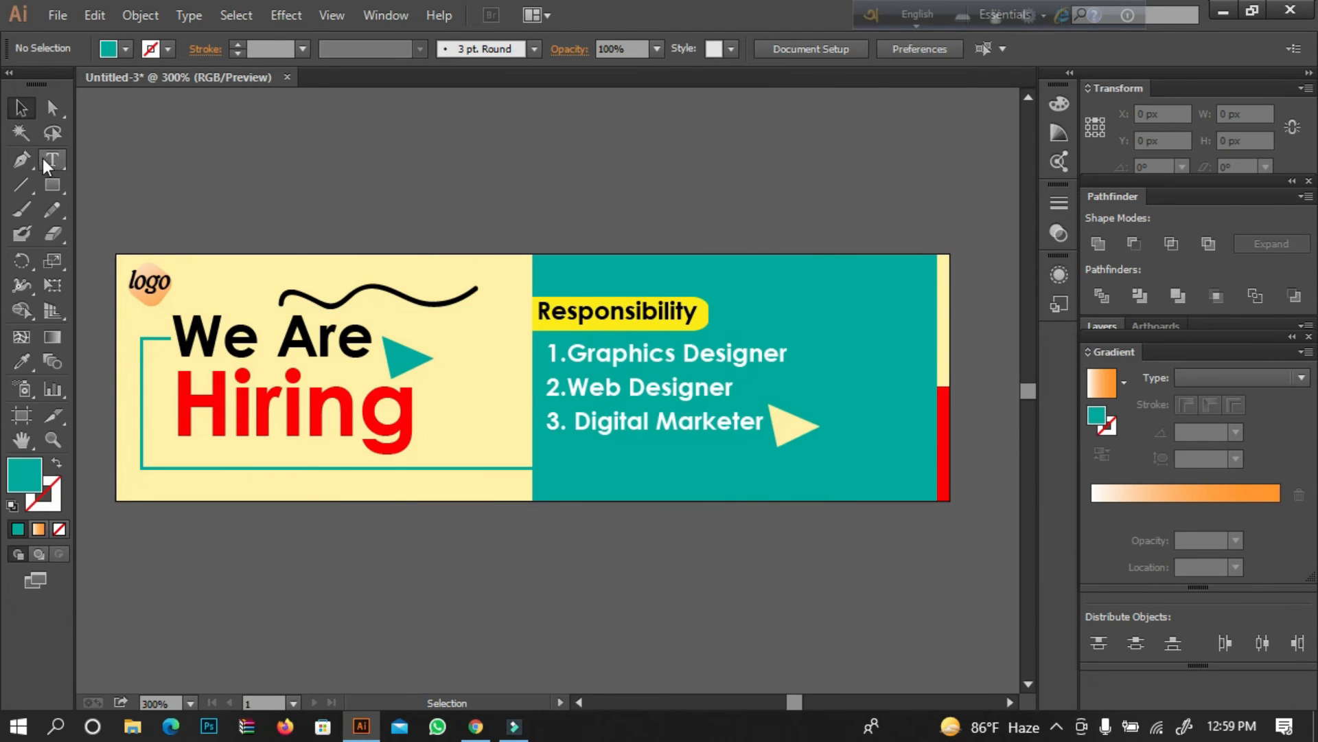
Draw a thin teal rectangle 1 by 80 px along the boundary between the headline and job list panels.
left_click_drag(52, 183, 100, 180)
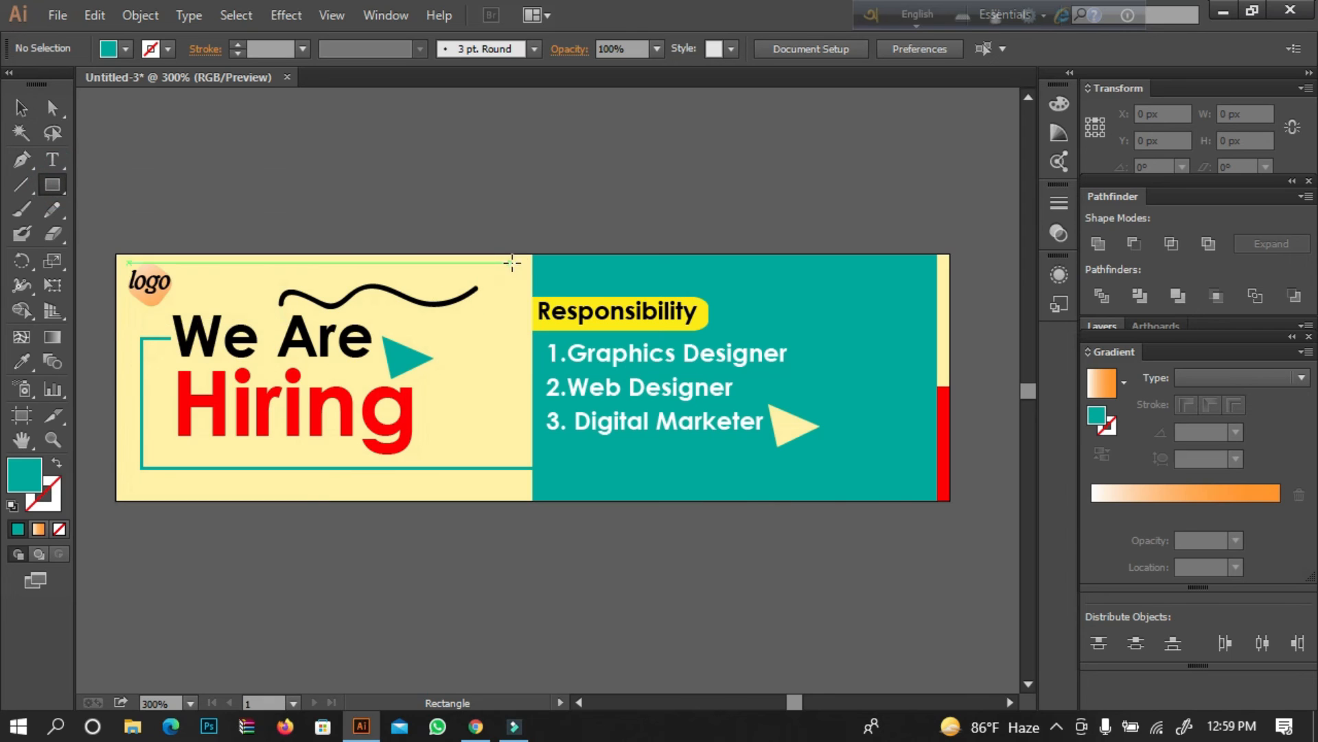
left_click_drag(531, 254, 533, 501)
left_click(30, 110)
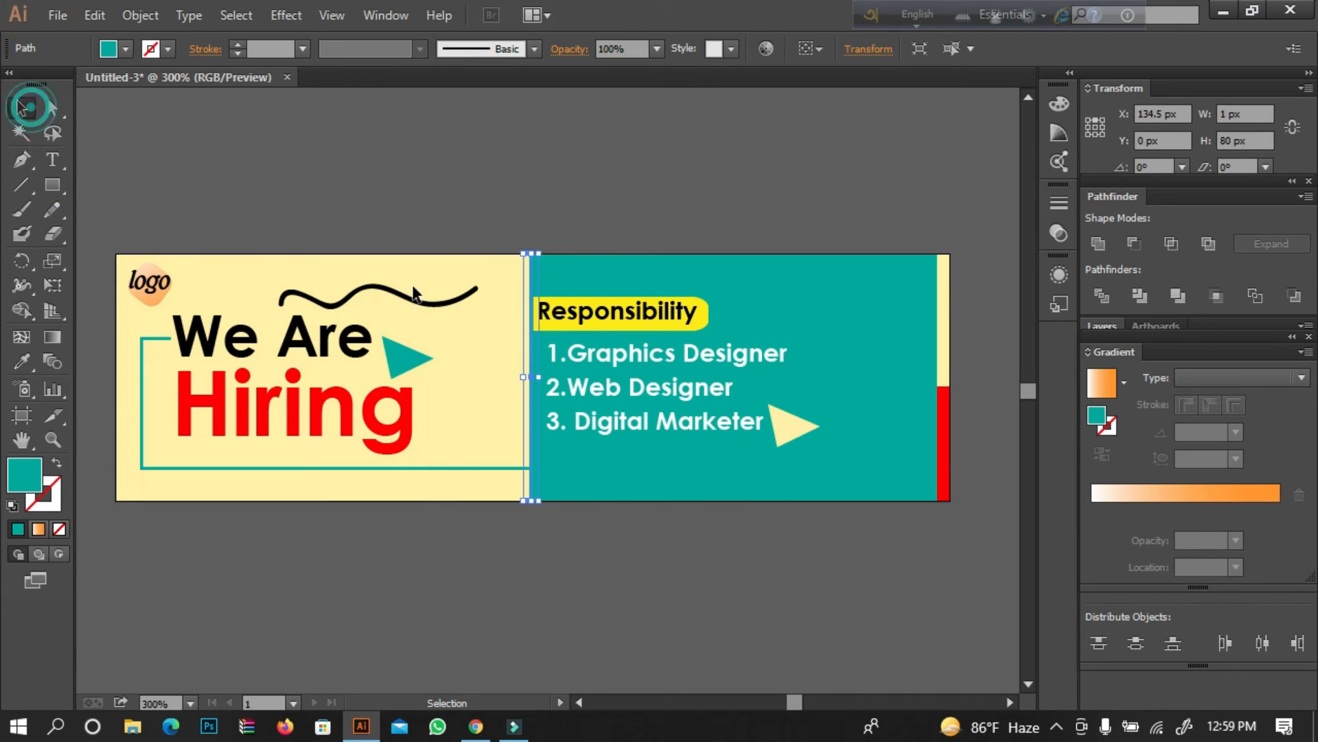
Trim the frame with the thin vertical strip using Pathfinder and ungroup the resulting pieces.
left_click(439, 469, "shift")
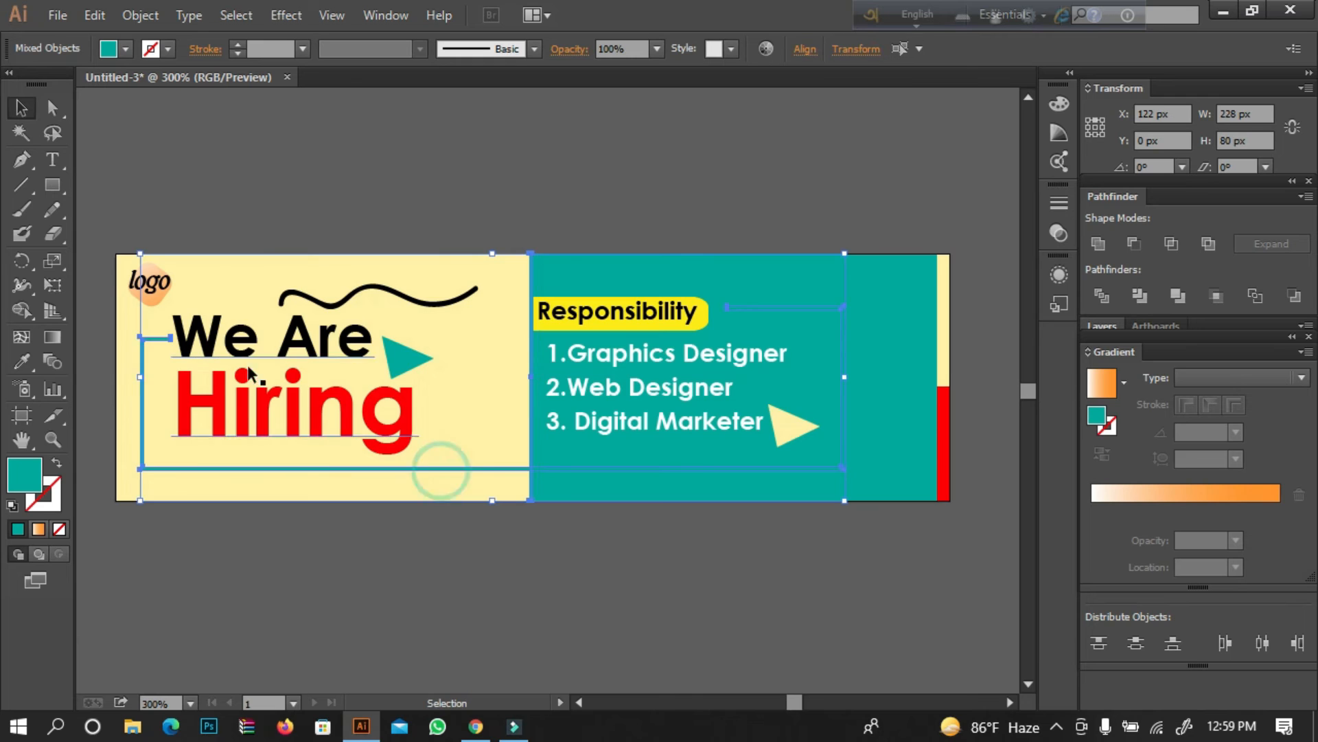
left_click(1138, 297)
right_click(632, 192)
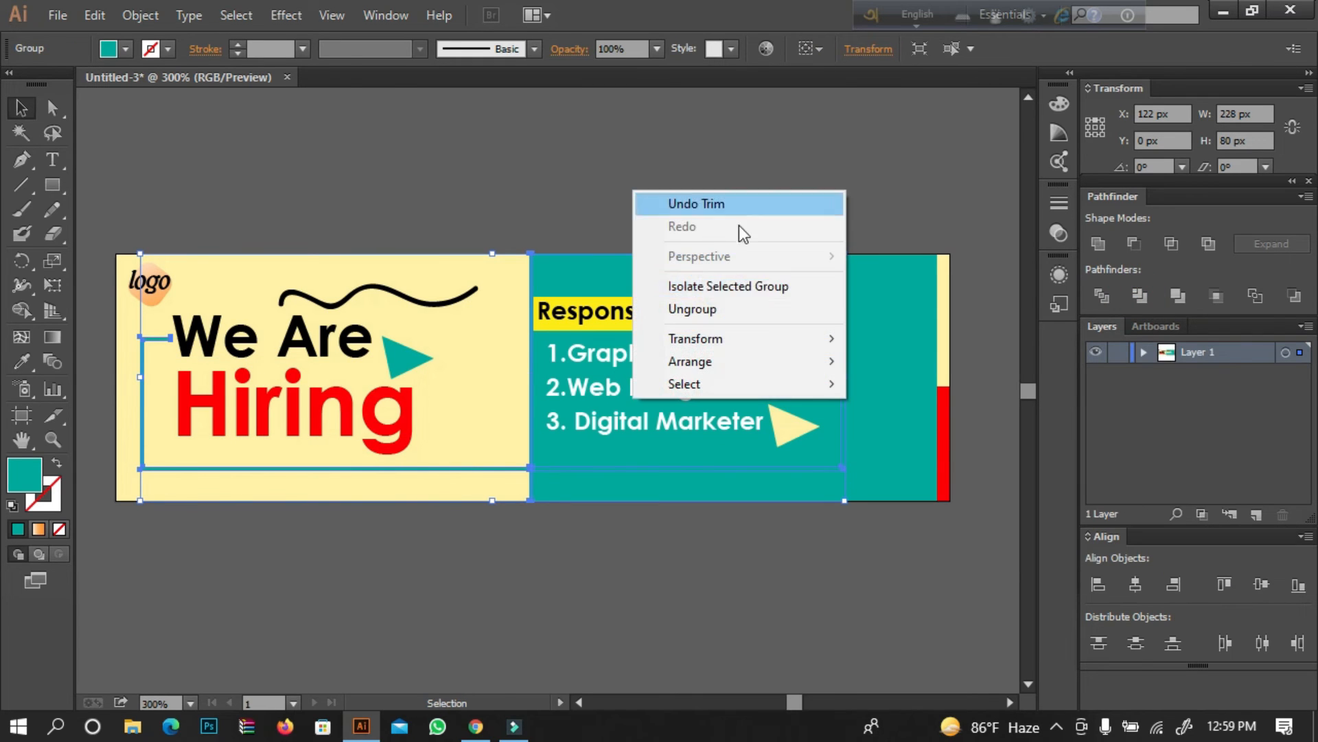
left_click(693, 306)
left_click(728, 171)
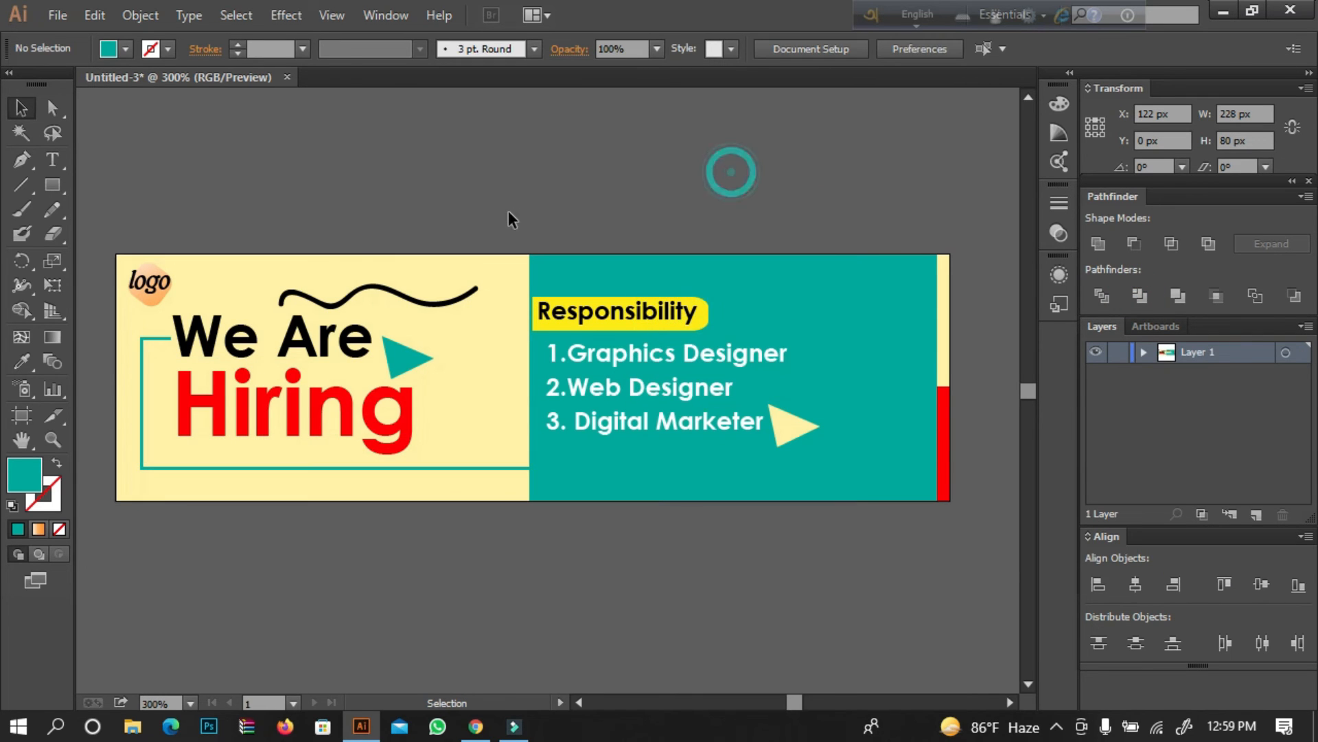
Fill the part of the frame on the job list panel with white.
left_click(531, 256)
left_click(847, 332)
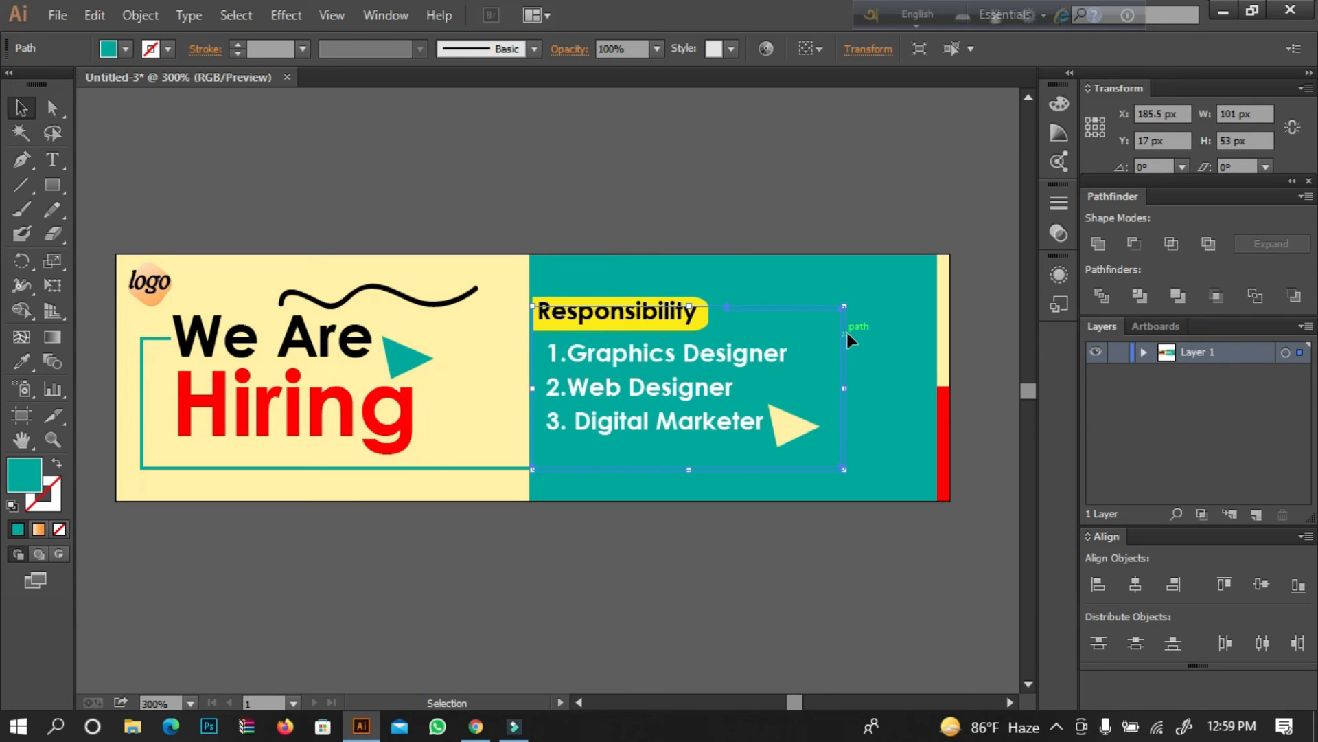
left_click(126, 49)
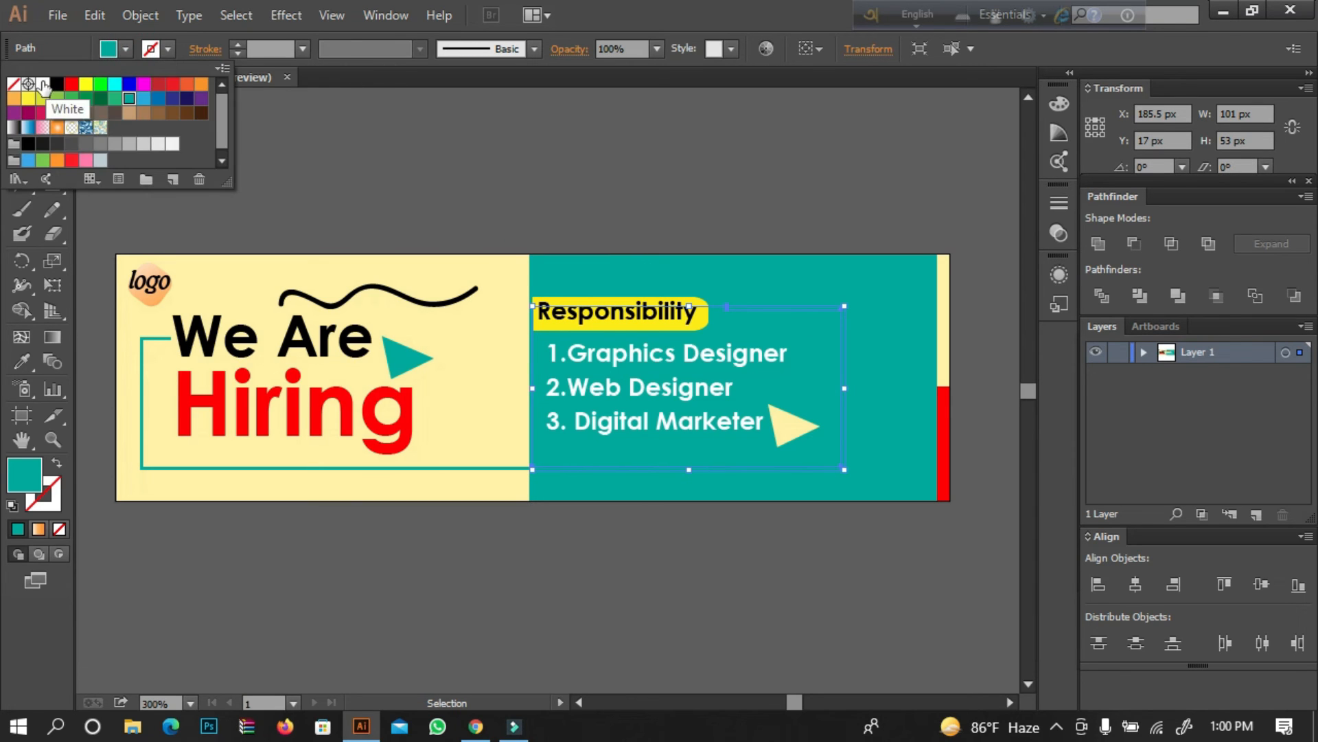
left_click(42, 83)
left_click(353, 166)
left_click(600, 212)
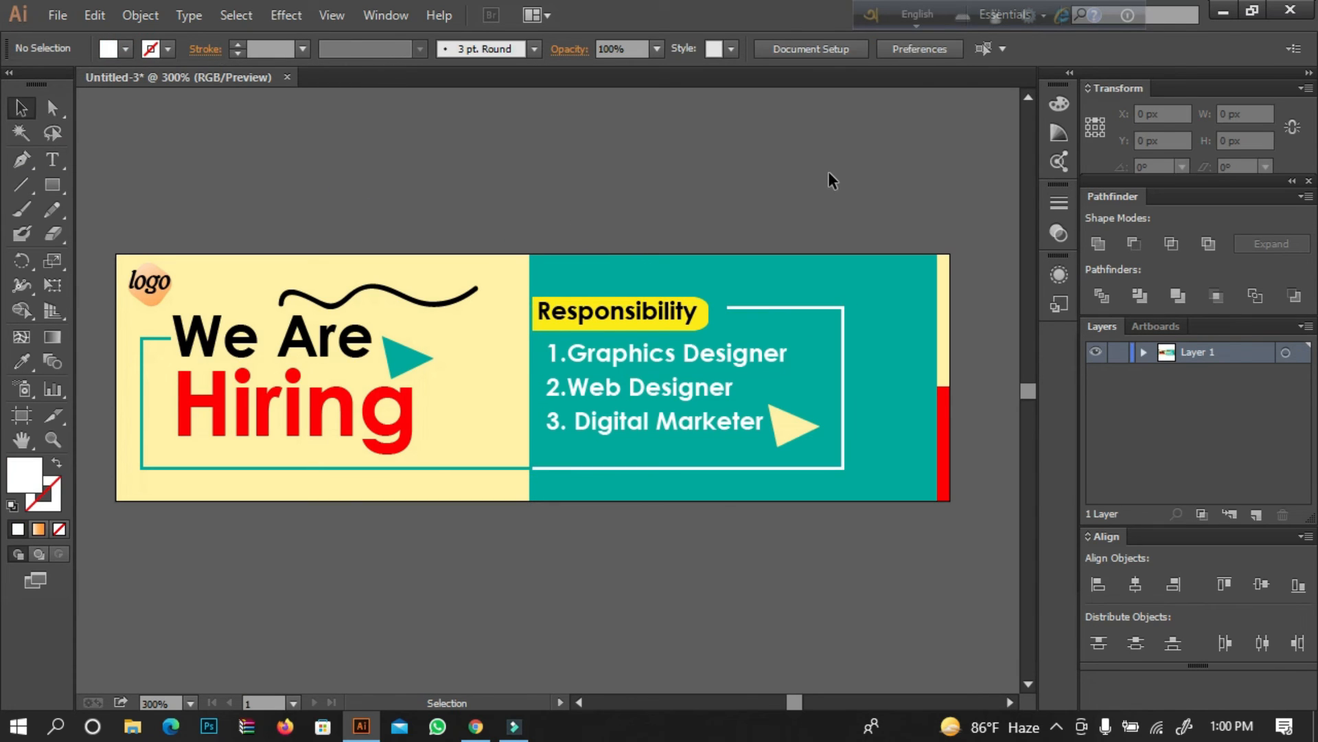
Delete the thin teal strip between the two panels.
left_click(528, 356)
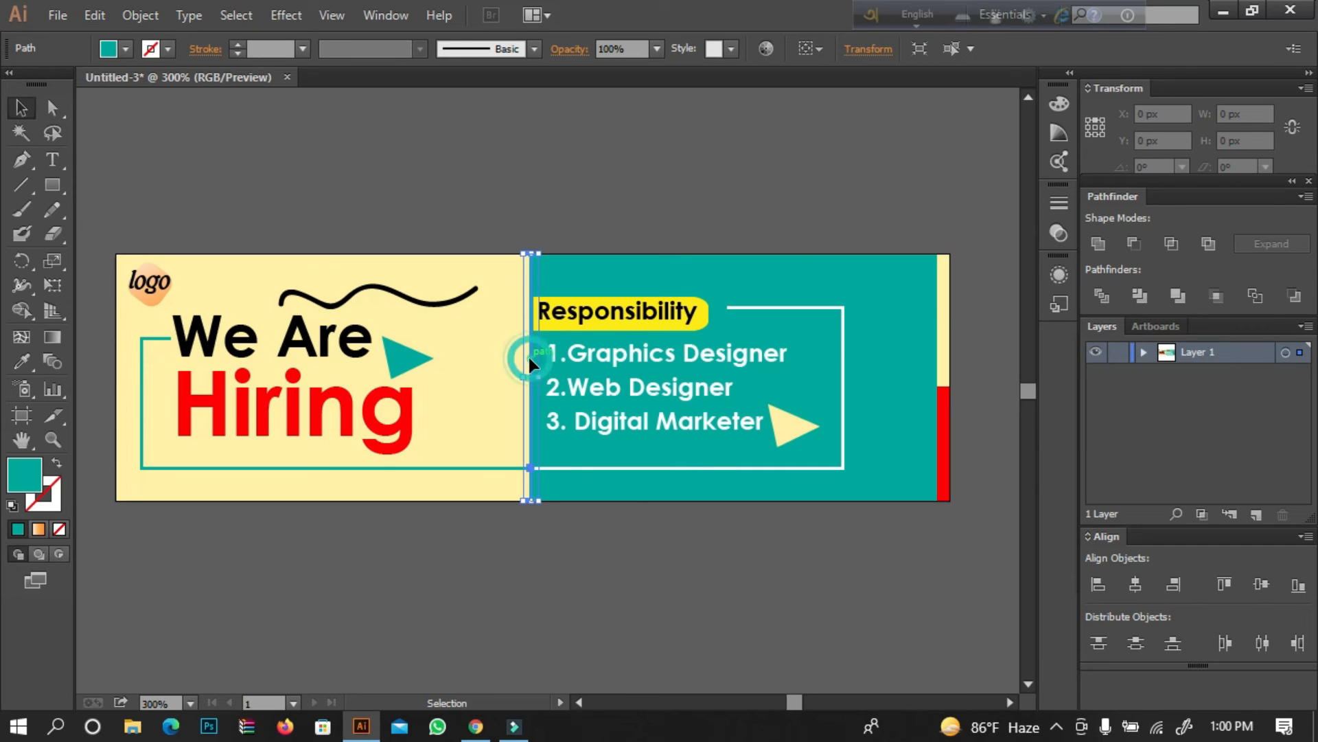
key("Delete")
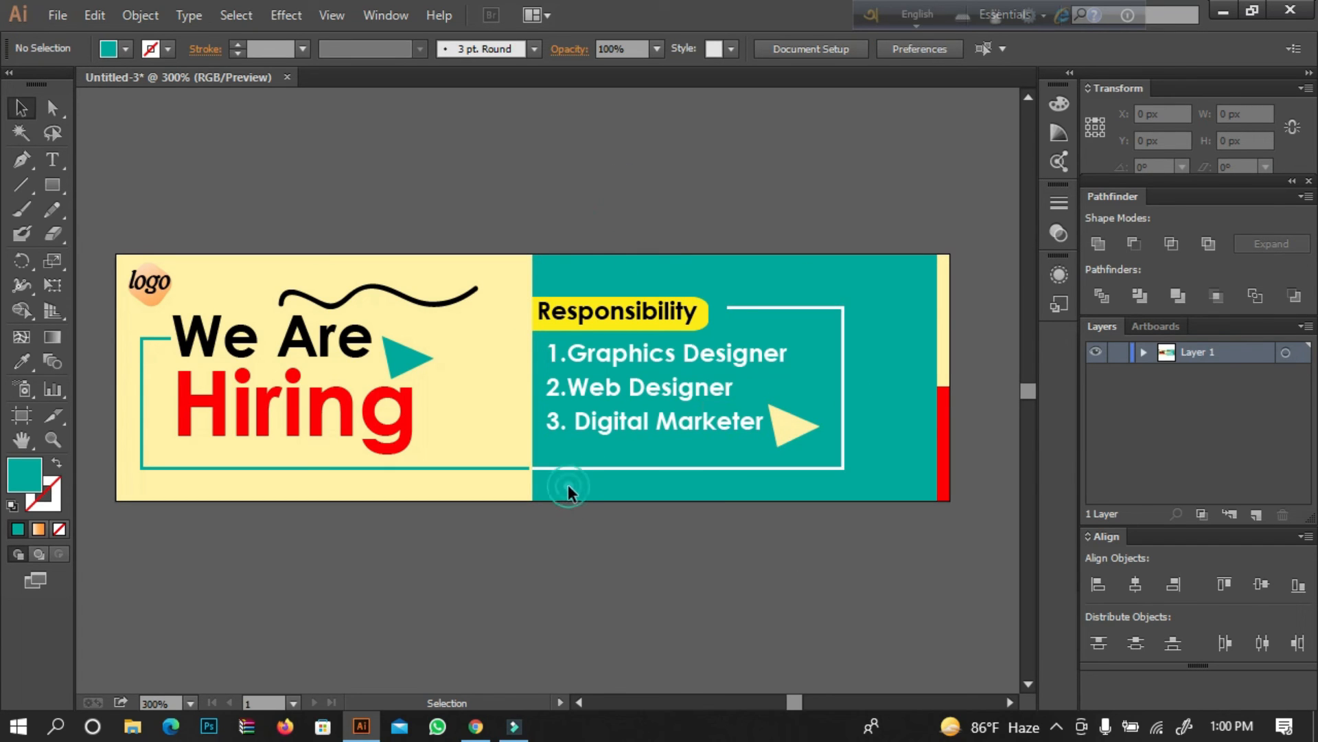
left_click(554, 205)
left_click(553, 204)
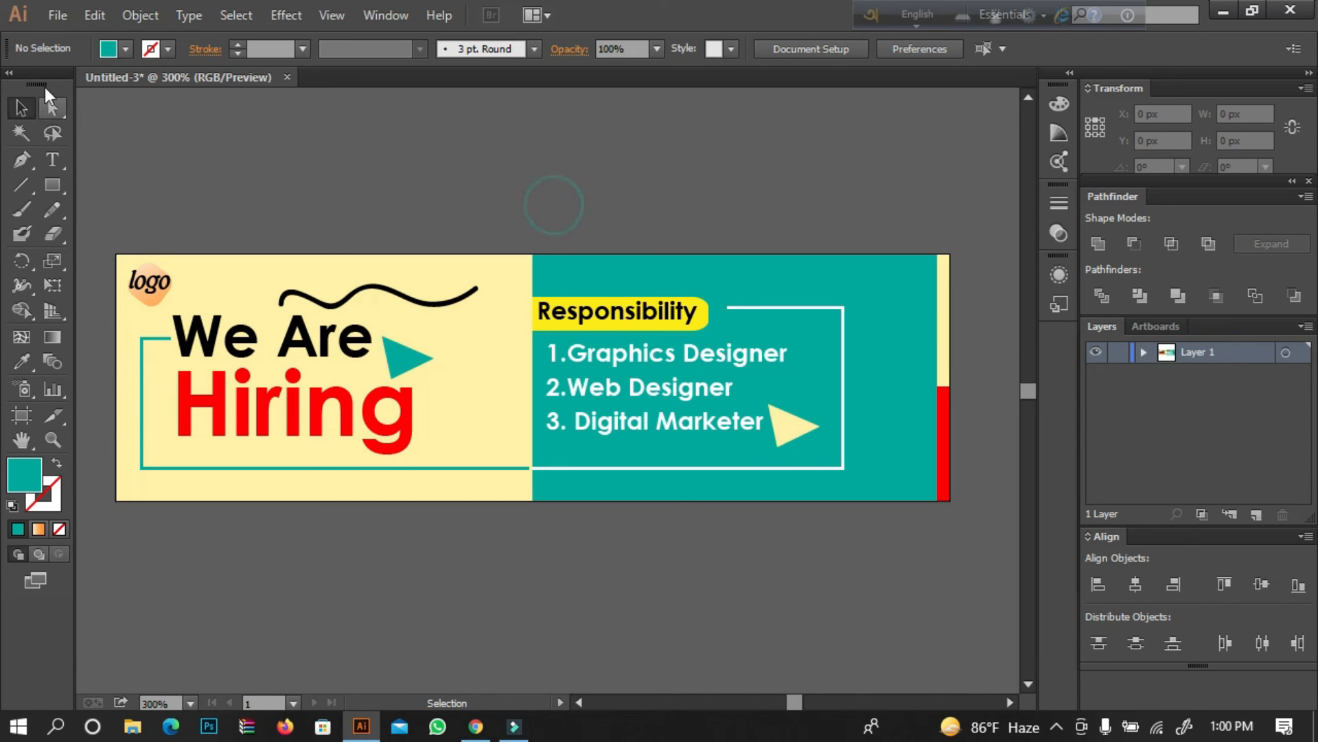
Create a text object of three rows with seven bullet characters each and move it above the banner.
left_click(51, 160)
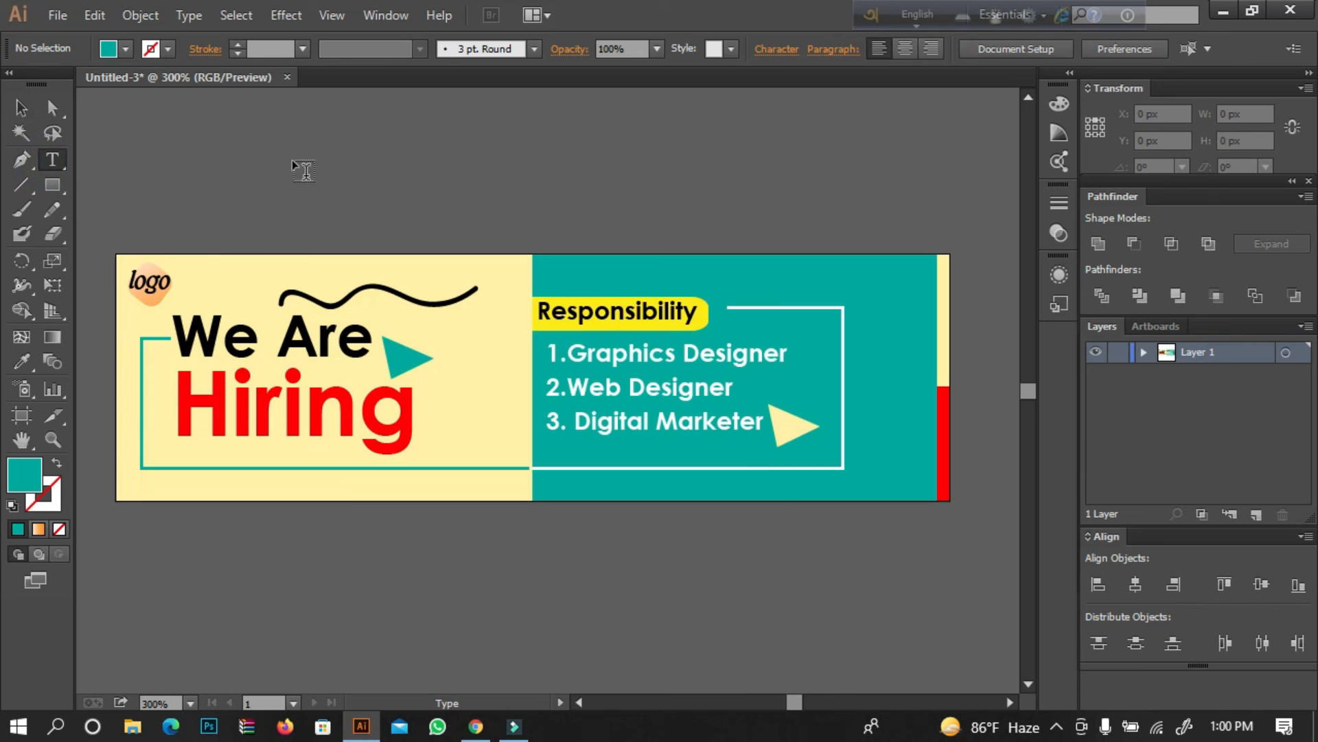
left_click(362, 155)
type("•••••••")
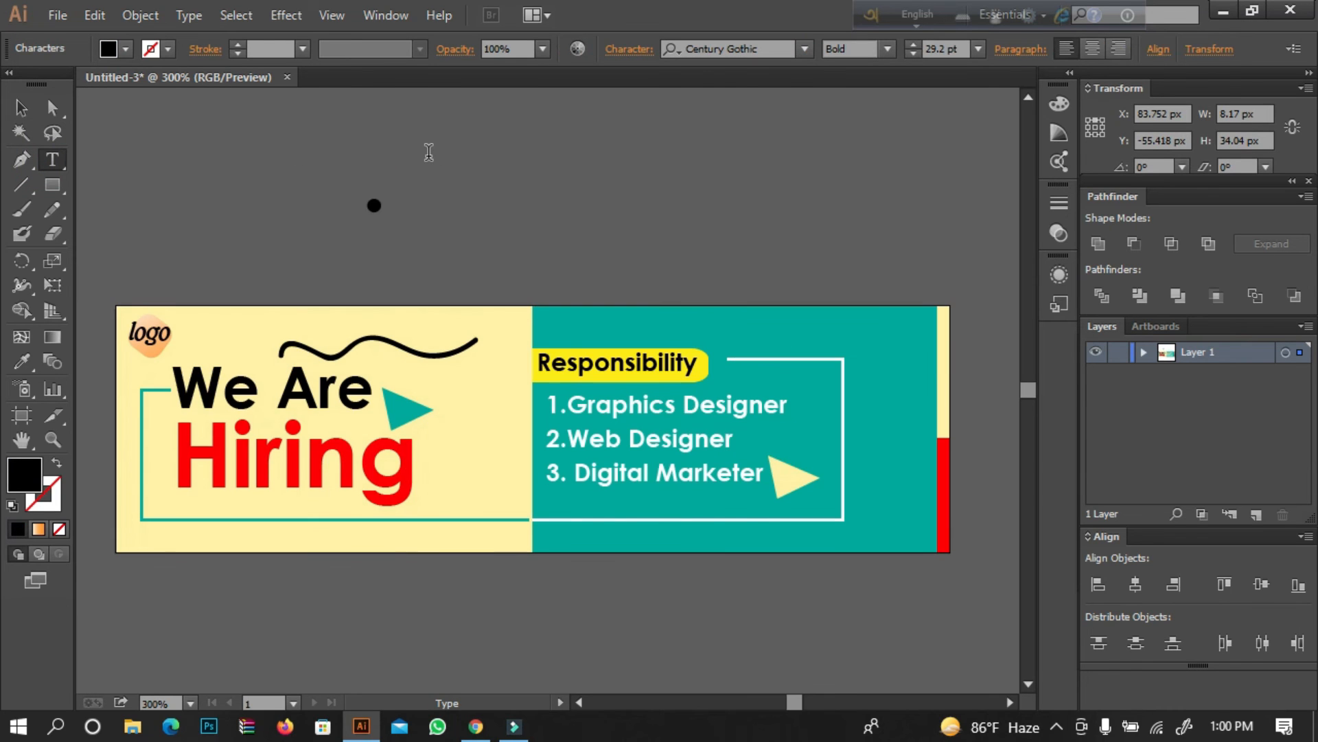
key("Return")
type("••••••")
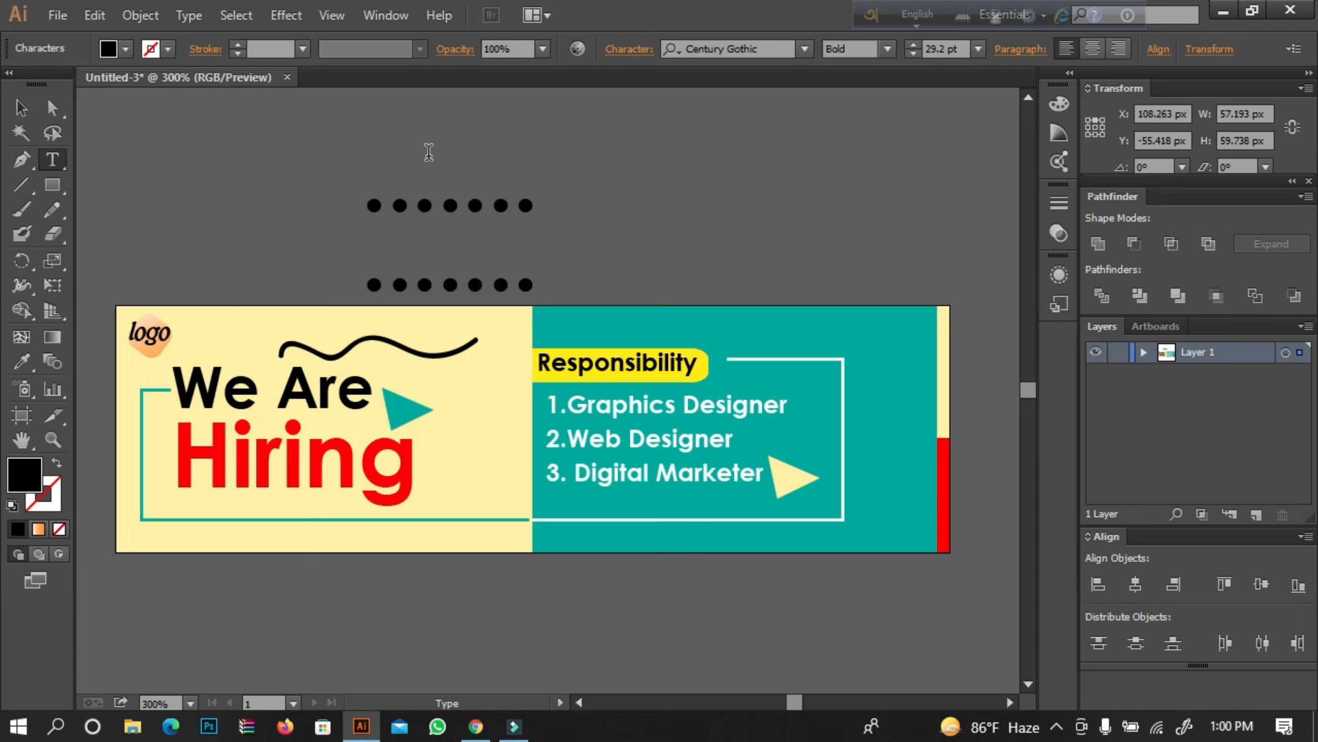
type("•••••••")
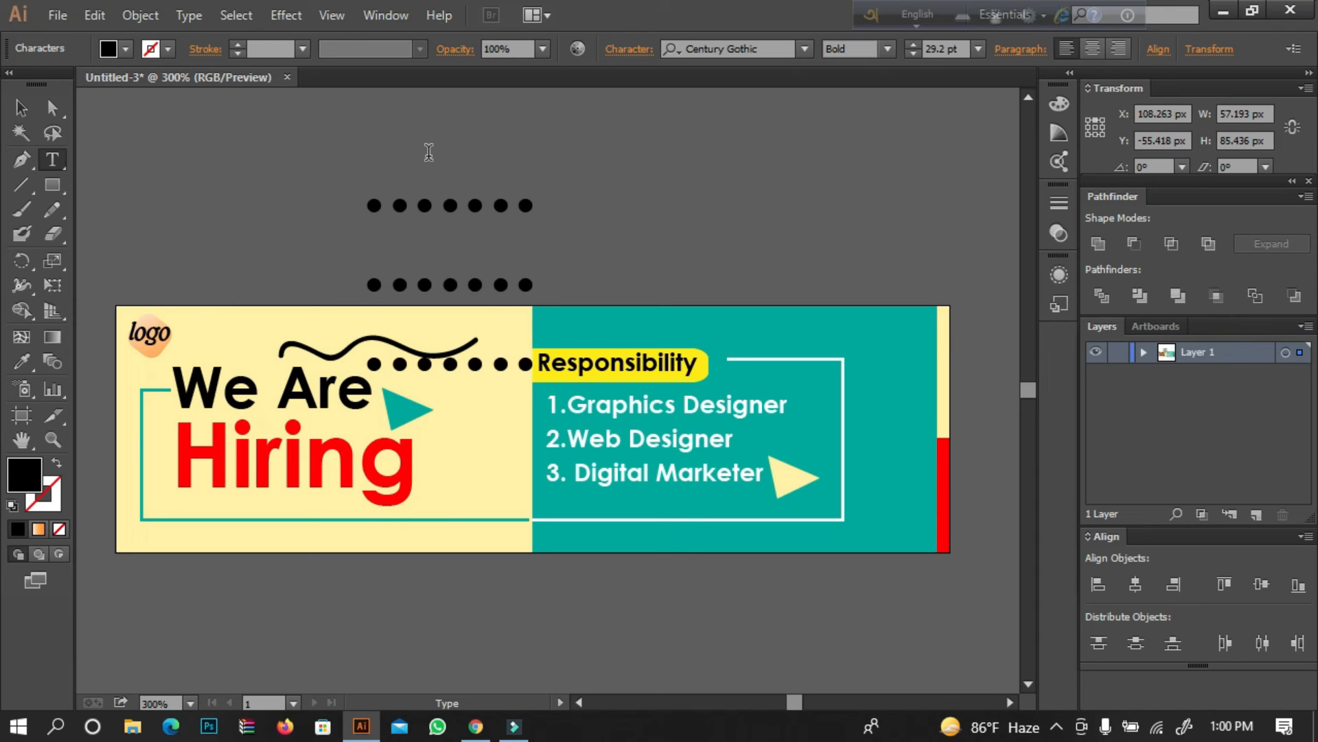
left_click(21, 109)
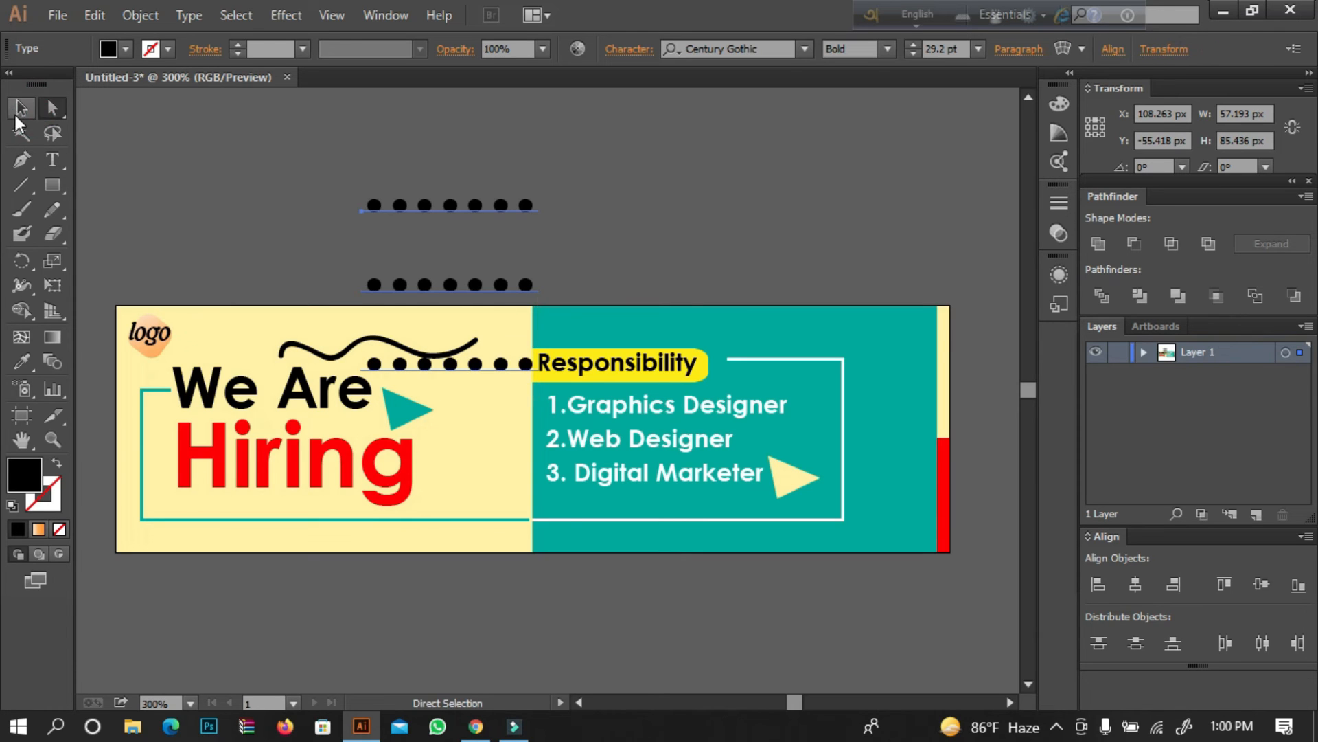
left_click_drag(450, 205, 467, 152)
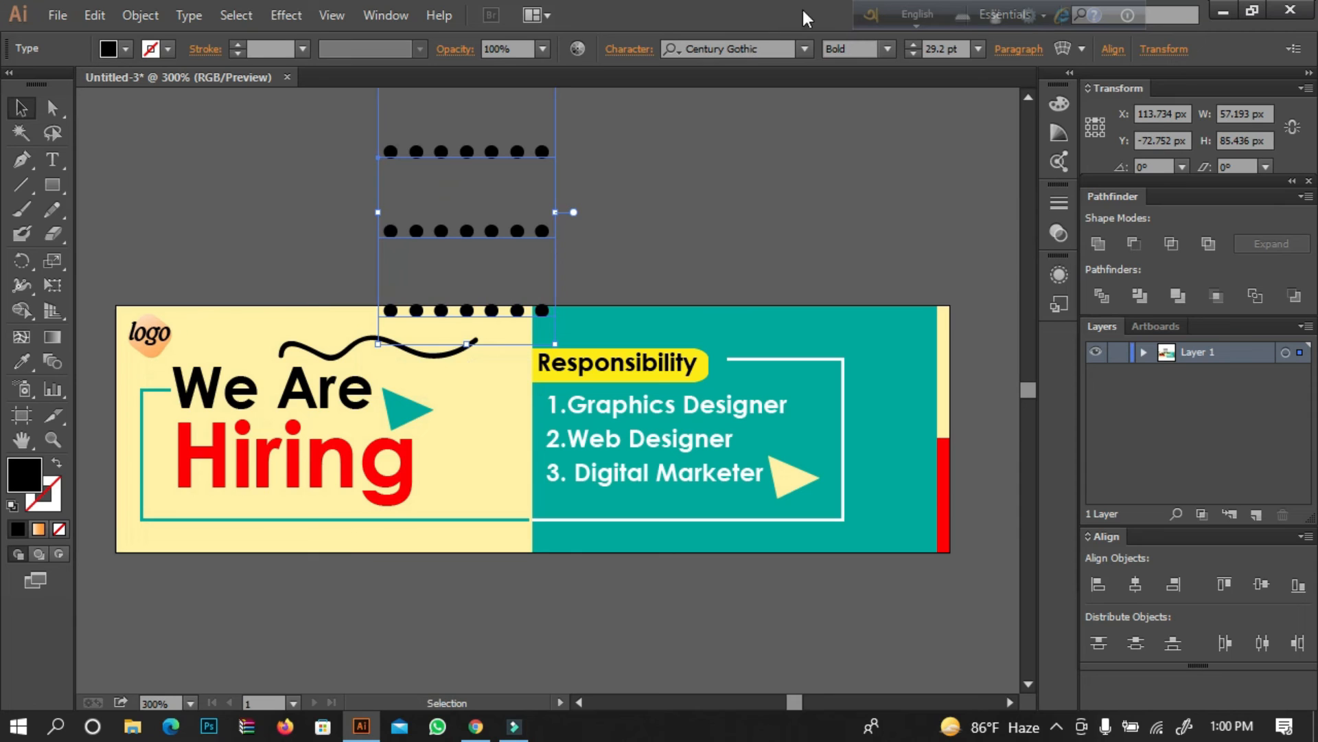
Reduce the leading of the bullet text until the three rows form an evenly spaced dot grid.
left_click(629, 49)
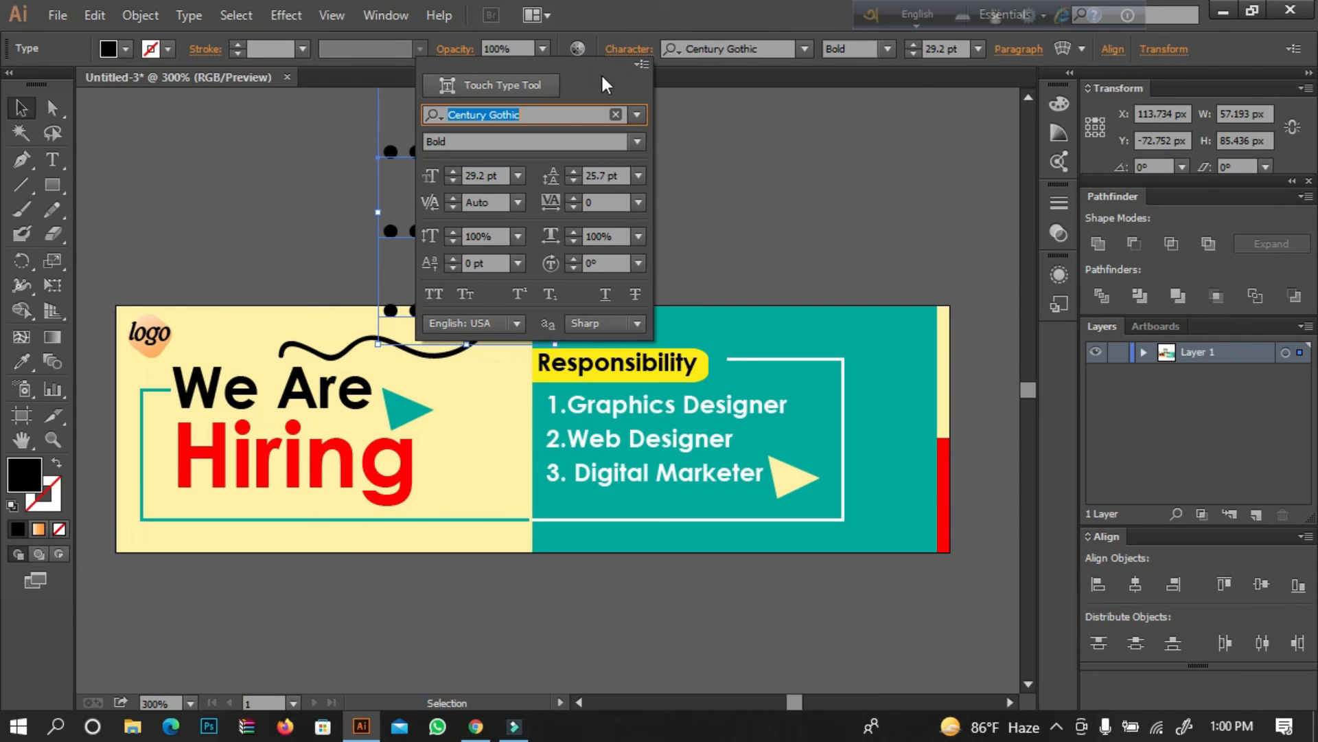
left_click(574, 183)
left_click(574, 184)
left_click(574, 184)
left_click(574, 184)
left_click(574, 184)
left_click(708, 156)
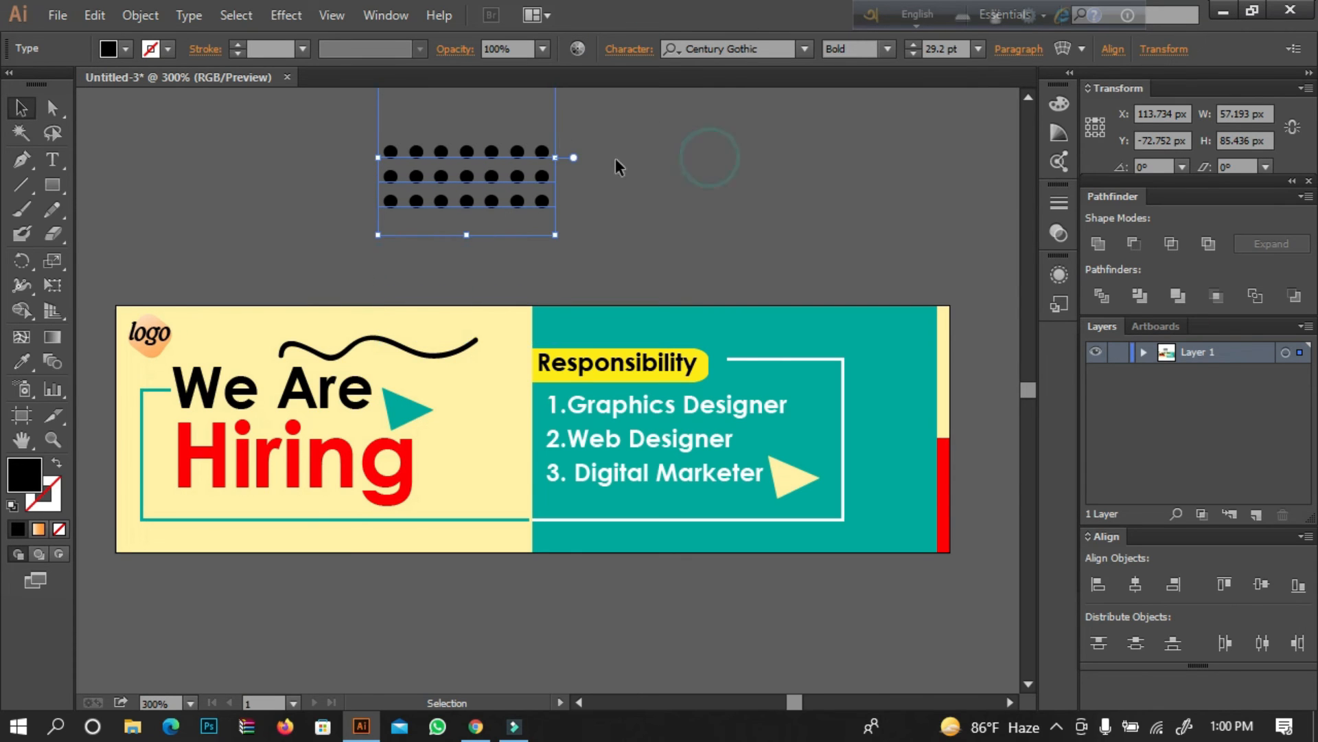
Change the dot grid's font to Castellar Regular.
left_click(738, 49)
key("Up")
key("Up")
key("Up")
key("Up")
key("Down")
Scale the dot grid down to about 28 by 28 px and place it in the teal panel's upper corner, beside the white frame.
left_click_drag(451, 199, 829, 365)
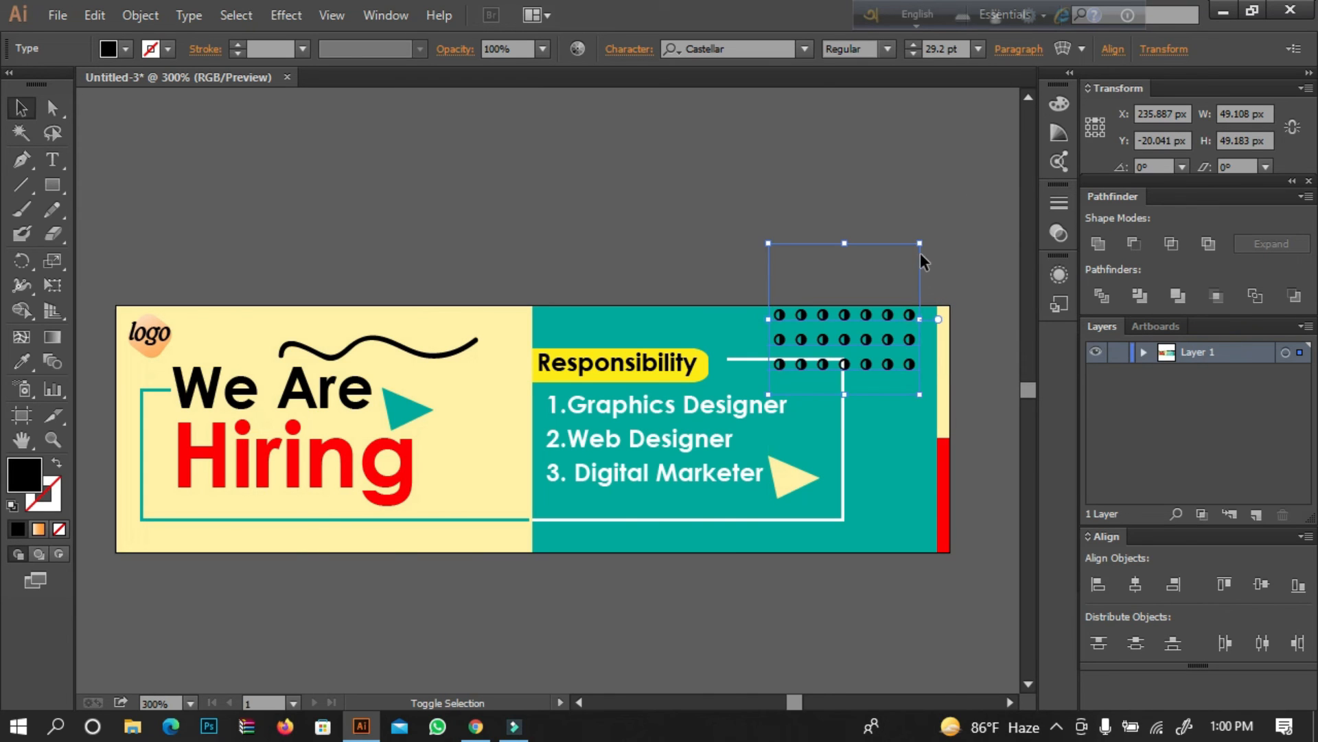
left_click_drag(921, 245, 876, 281)
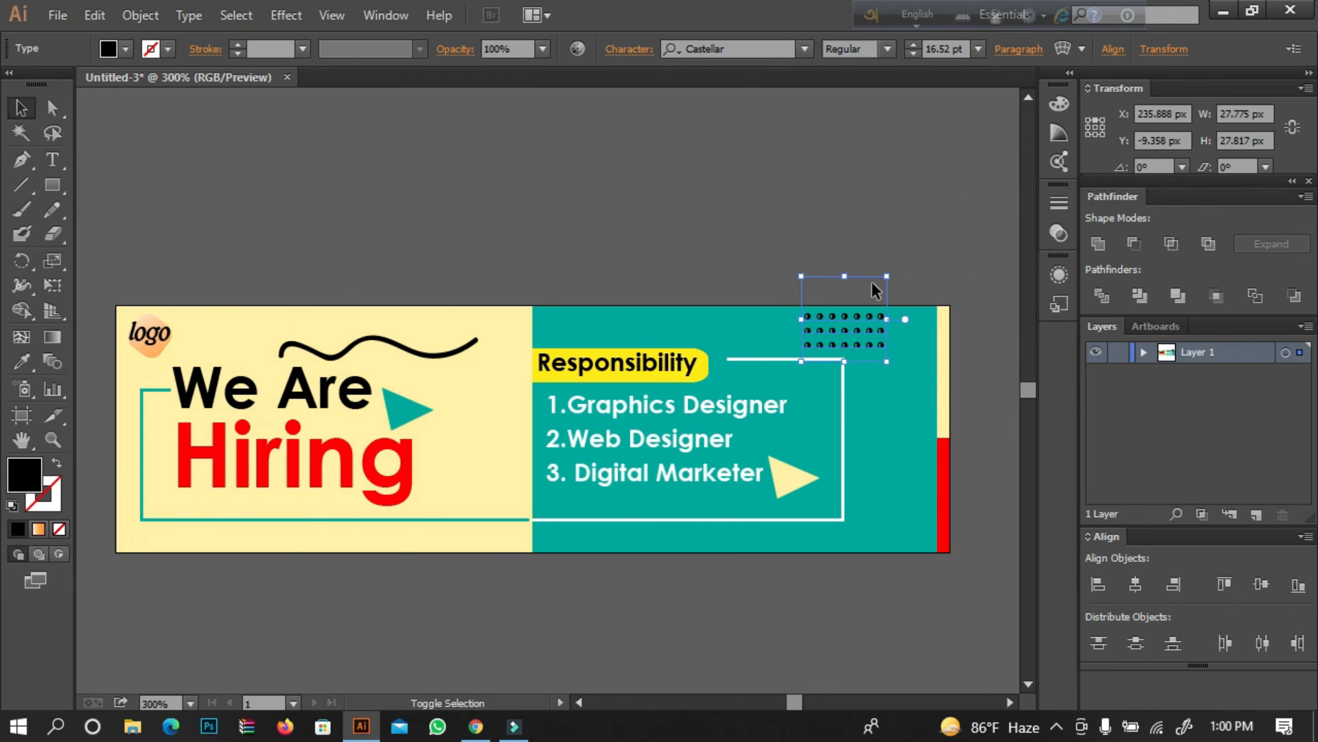
key("shift+Right")
key("shift+Up")
key("Up")
key("Up")
key("Up")
key("Up")
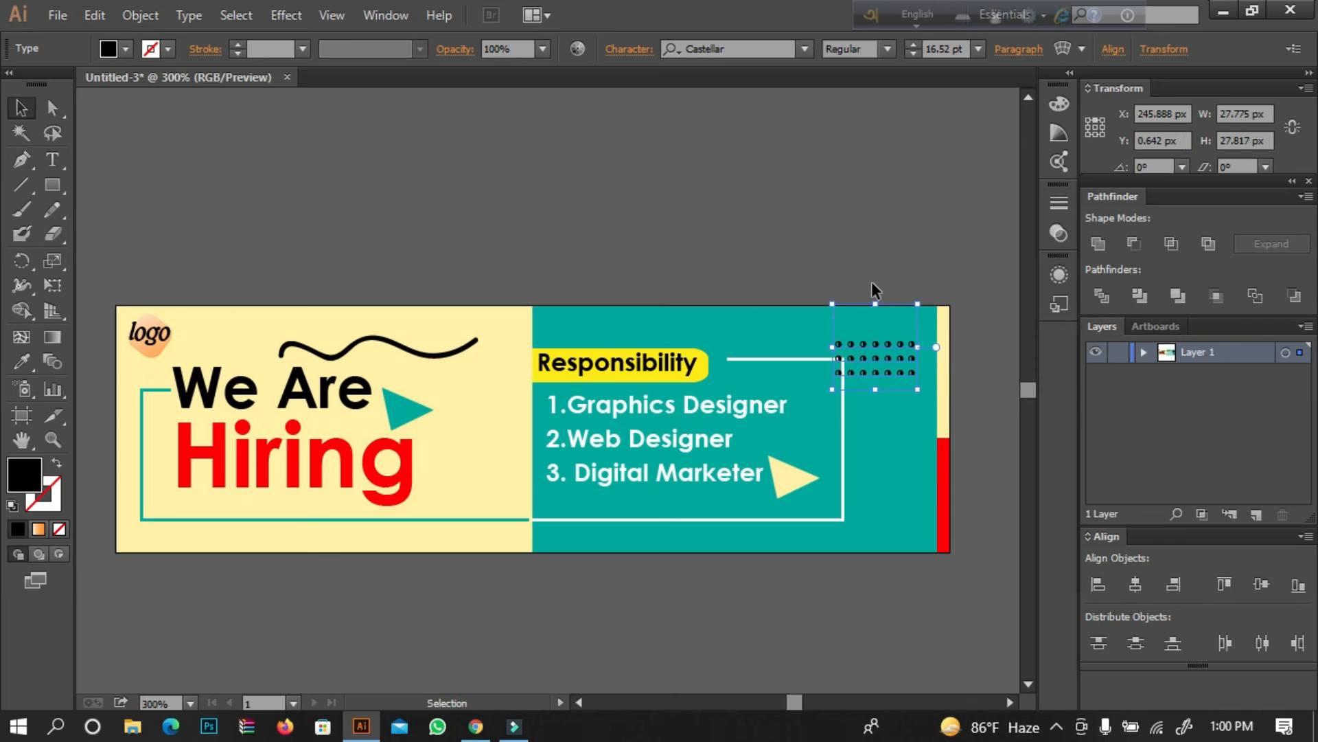
key("Right")
key("Right")
key("Right")
key("Right")
key("Up")
key("Up")
key("Up")
key("Up")
key("Up")
key("Up")
key("Up")
key("a")
key("ctrl+plus")
key("ctrl+plus")
key("ctrl+plus")
left_click_drag(872, 282, 329, 263)
key("v")
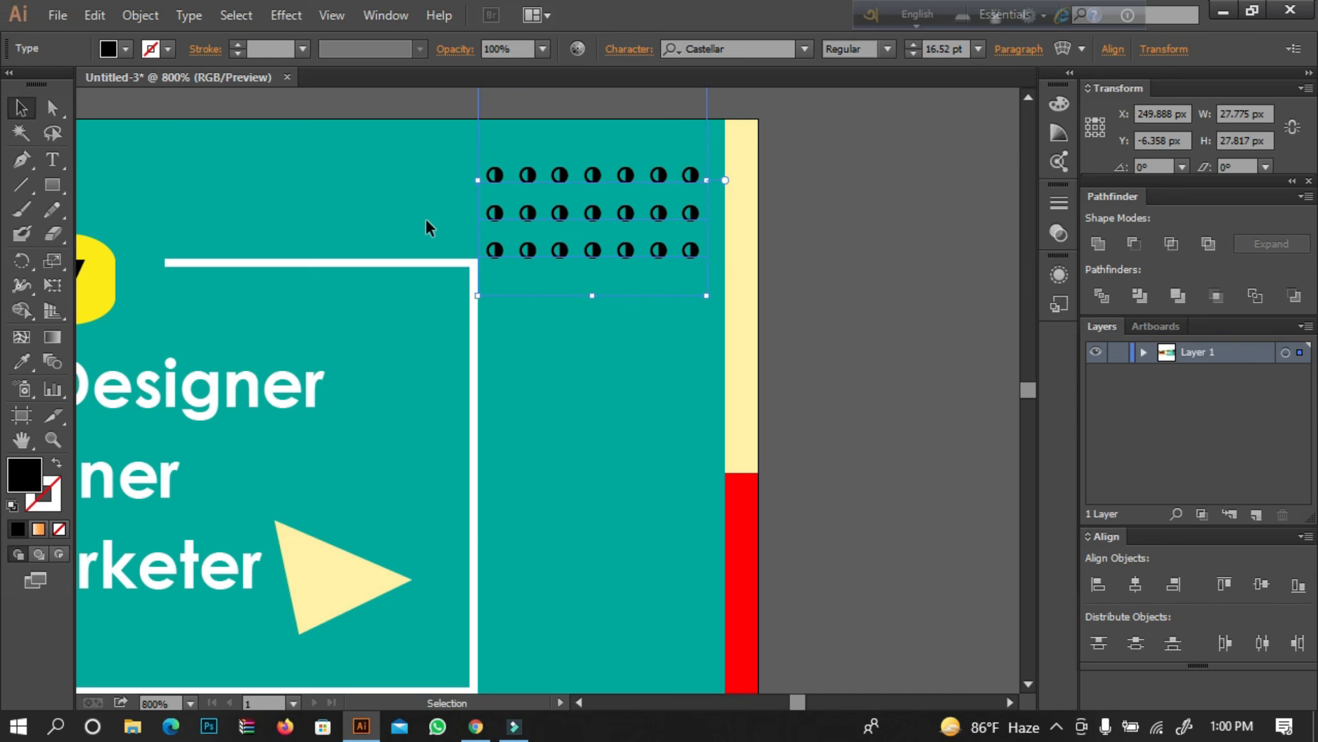
key("Up")
key("Up")
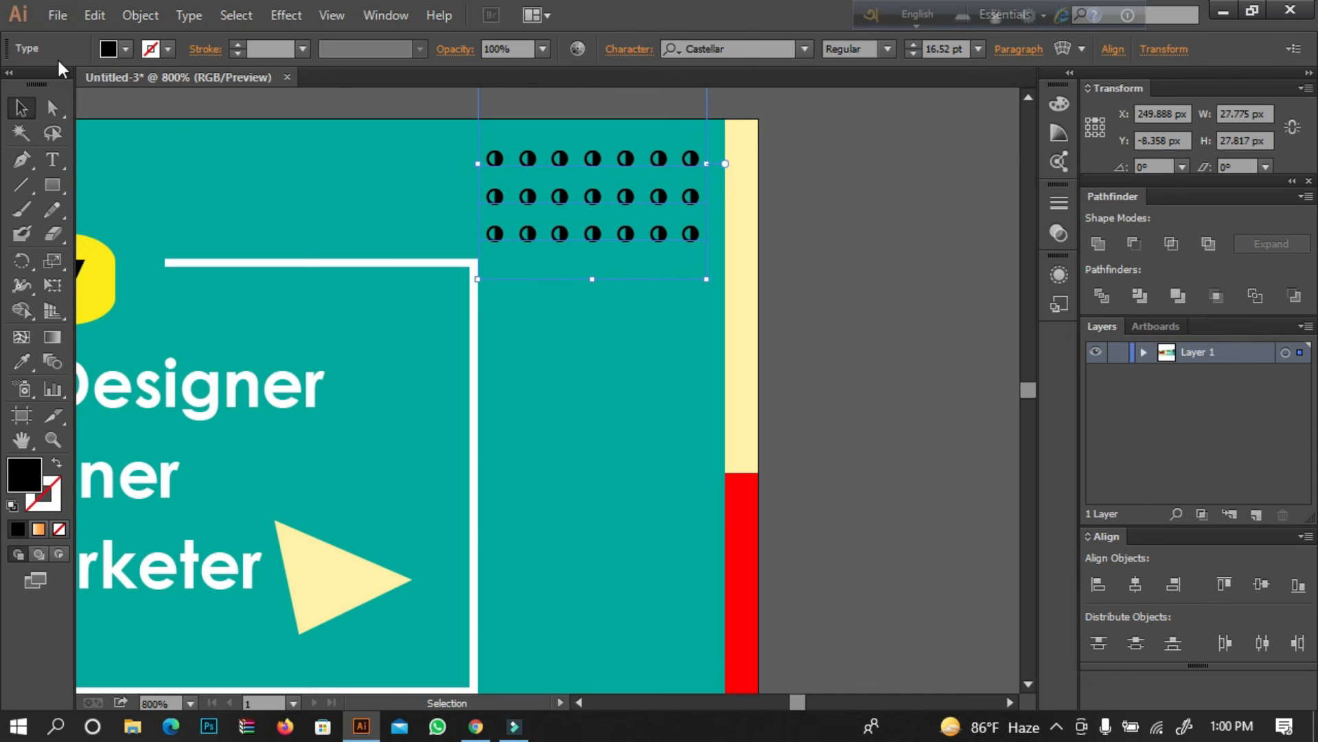
Fill the dot grid with white and set its opacity to 70%.
left_click(124, 49)
left_click(43, 84)
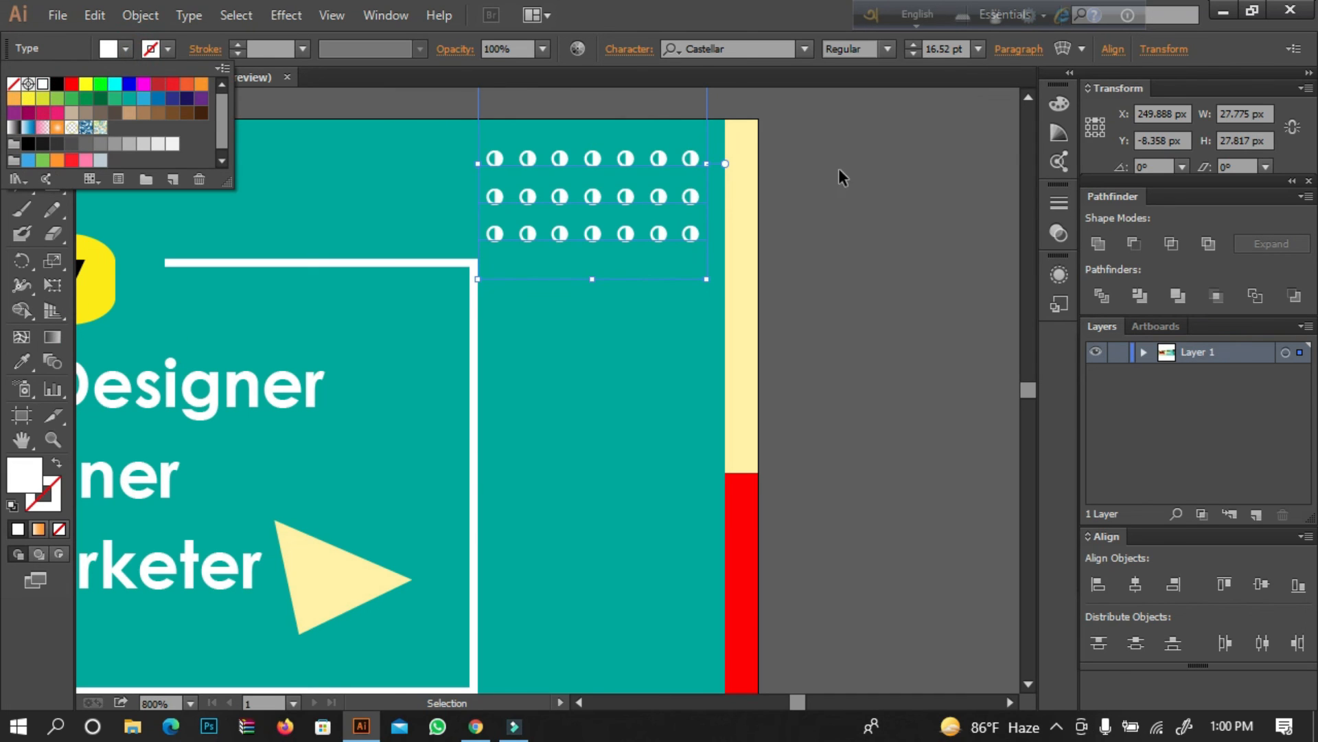
left_click(543, 49)
left_click(542, 48)
left_click(548, 145)
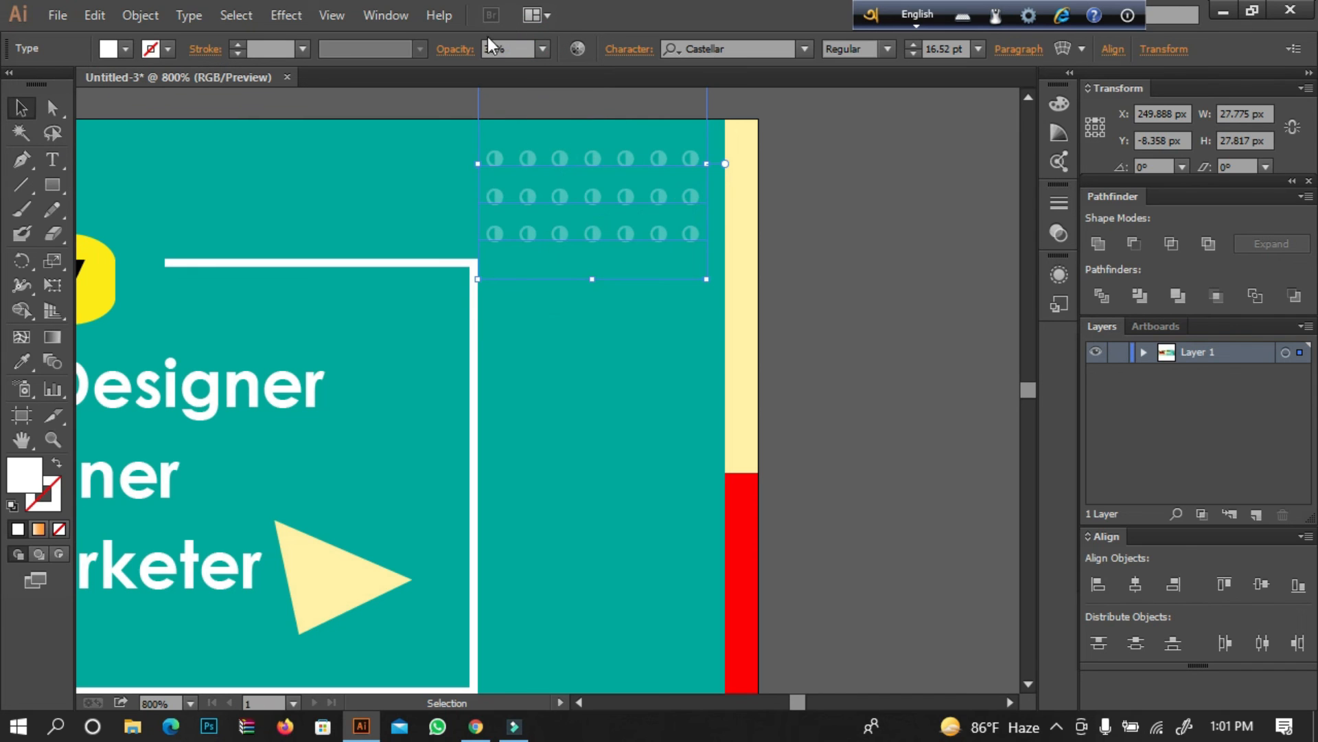
left_click(543, 49)
left_click(561, 230)
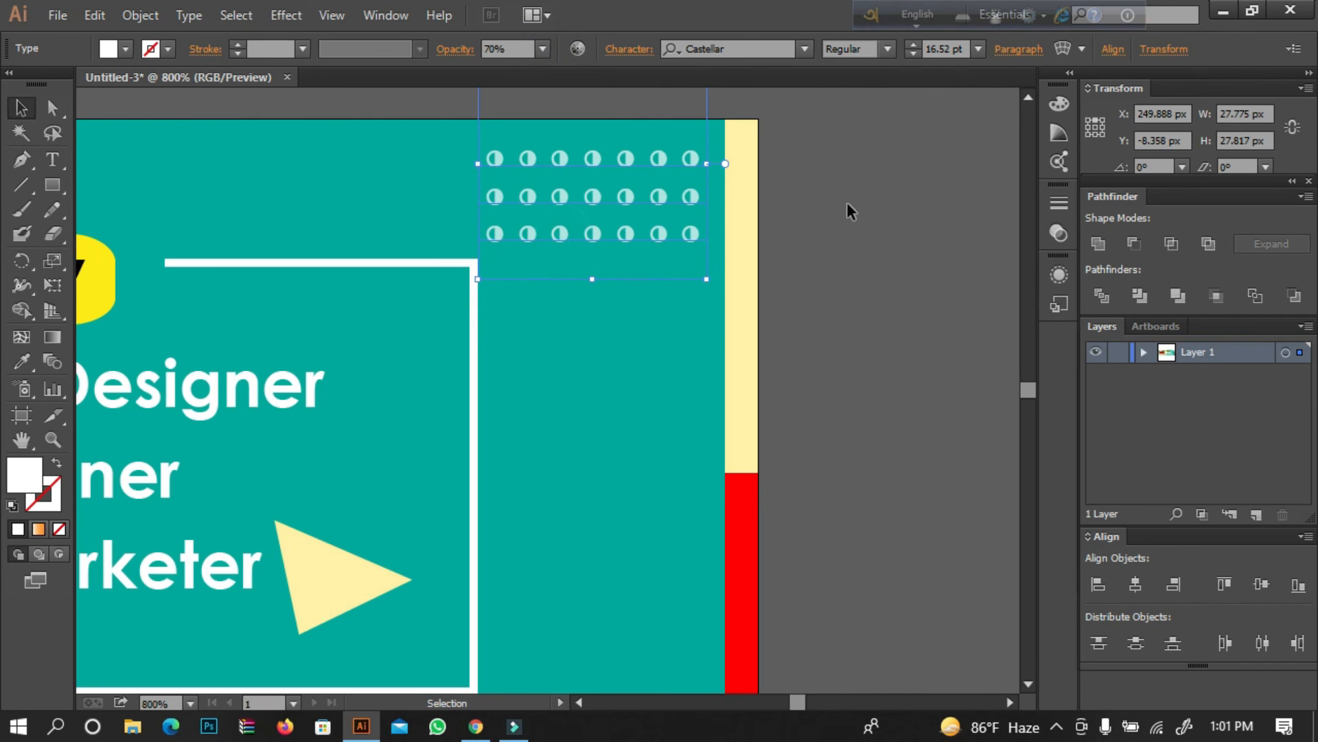
Rotate the white dot grid 90 degrees clockwise.
left_click(865, 199)
key("ctrl+minus")
key("ctrl+minus")
key("ctrl+minus")
key("space")
left_click_drag(612, 207, 971, 152)
mouse_move(938, 272)
left_mouse_down()
mouse_move(957, 265)
mouse_move(950, 255)
left_mouse_up()
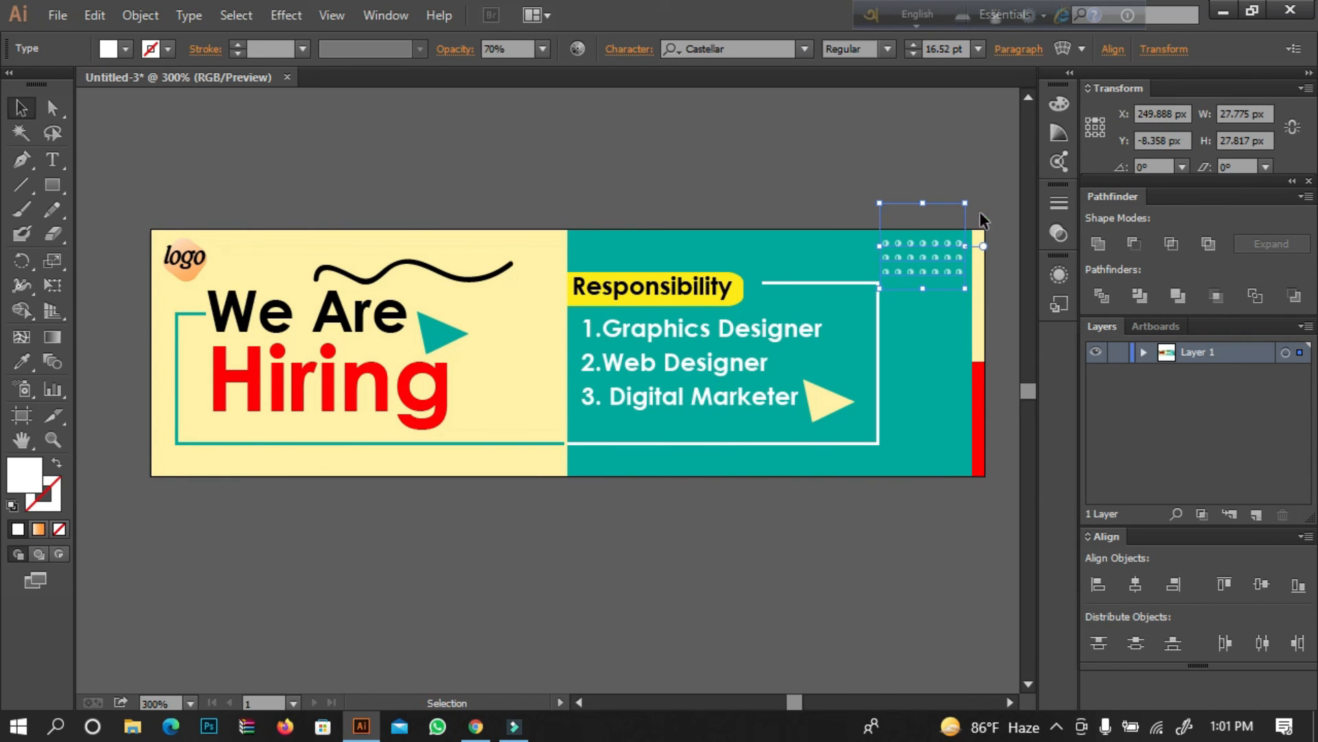
left_click_drag(967, 191, 967, 296)
Position the rotated dot grid near the teal panel's top edge beside the edge strip, at about X 261 px, Y 2 px.
left_click_drag(915, 233, 942, 260)
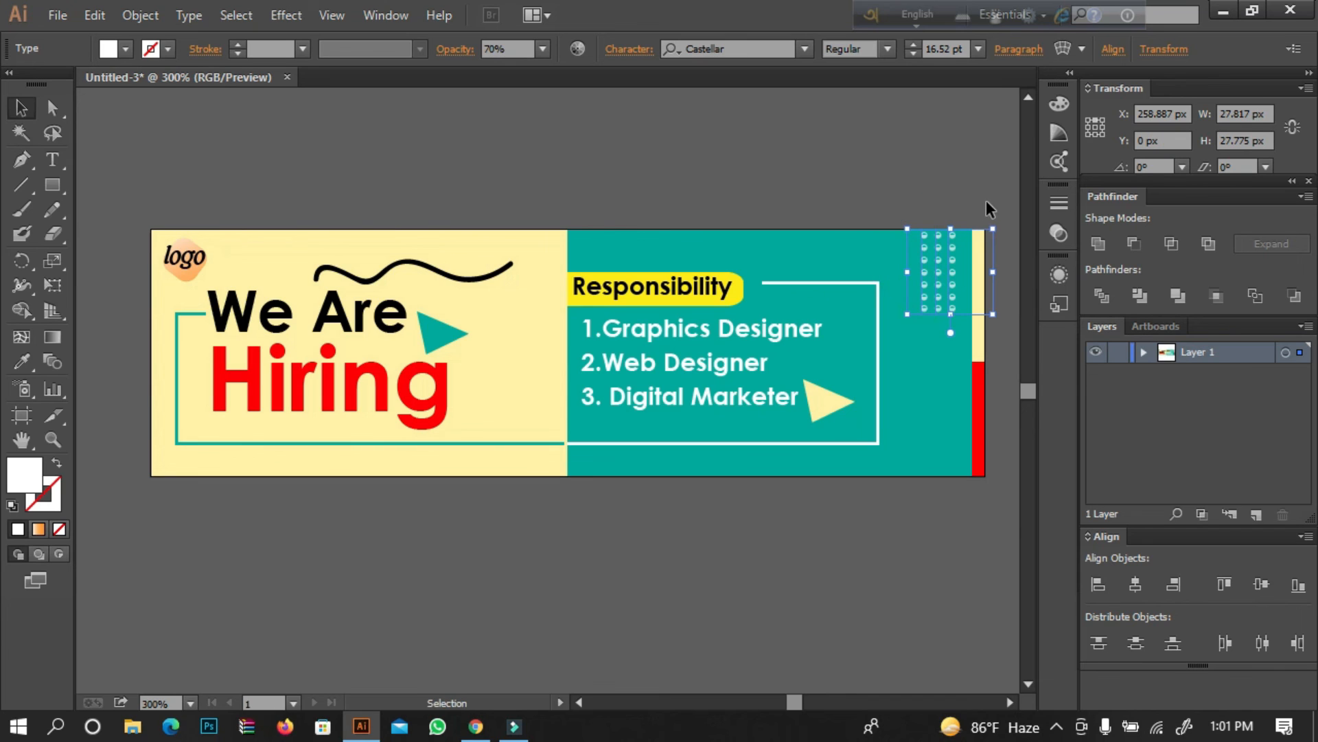
key("Down")
key("Down")
key("Down")
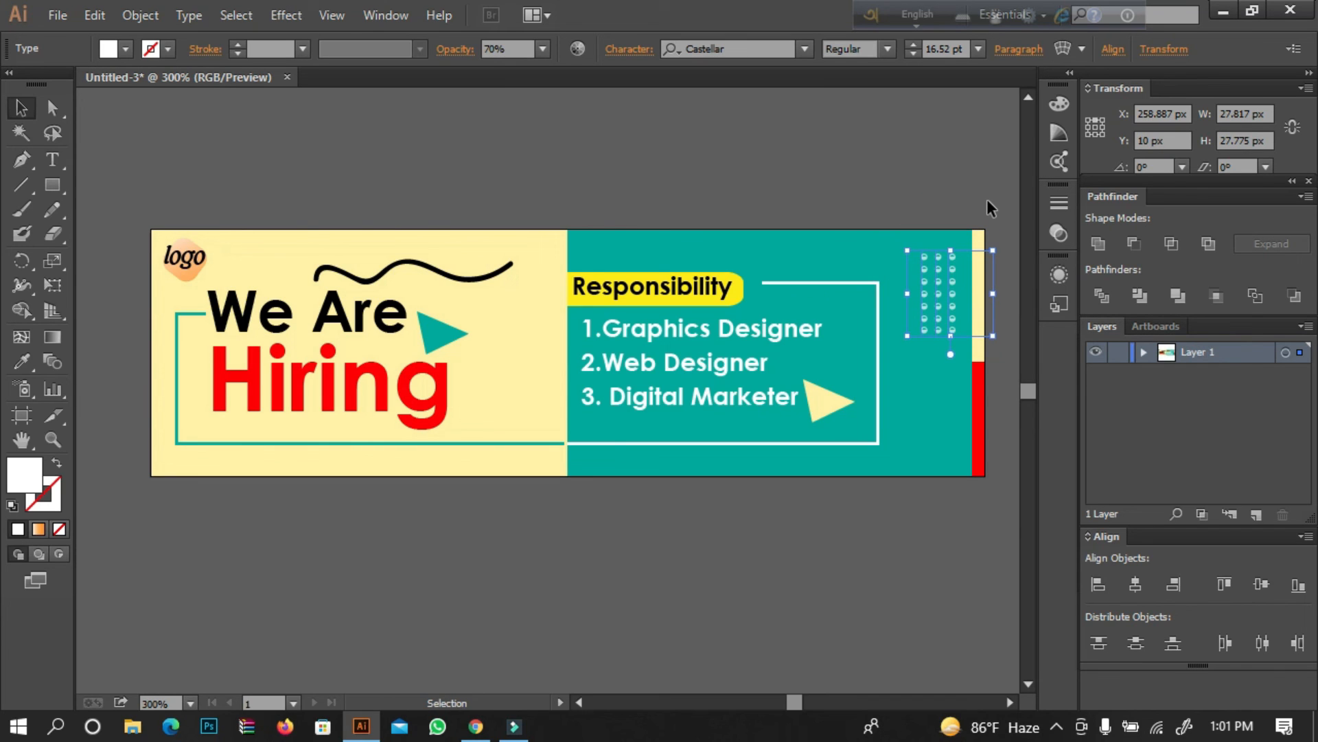
key("Right")
key("Right")
key("Up")
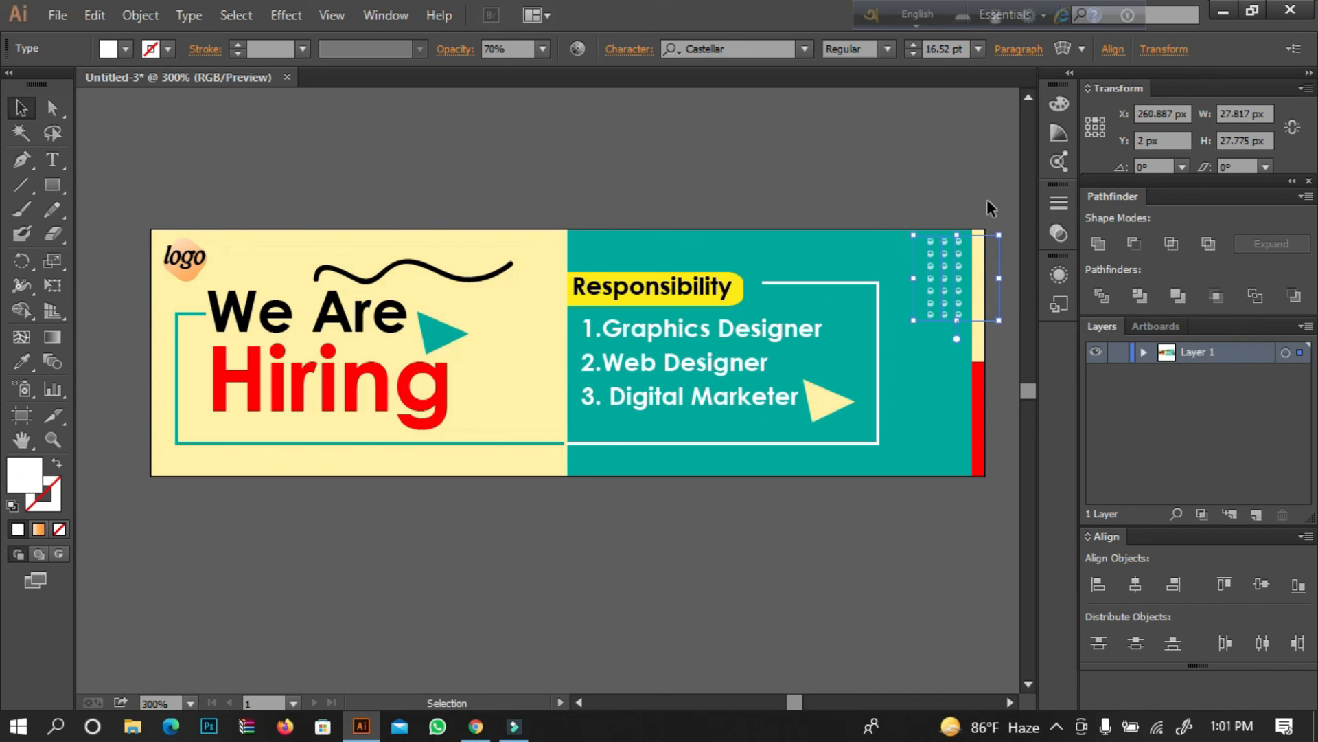
Place a copy of the dot grid at the inner edge of the headline panel and fill it with red.
left_click_drag(947, 302, 553, 355)
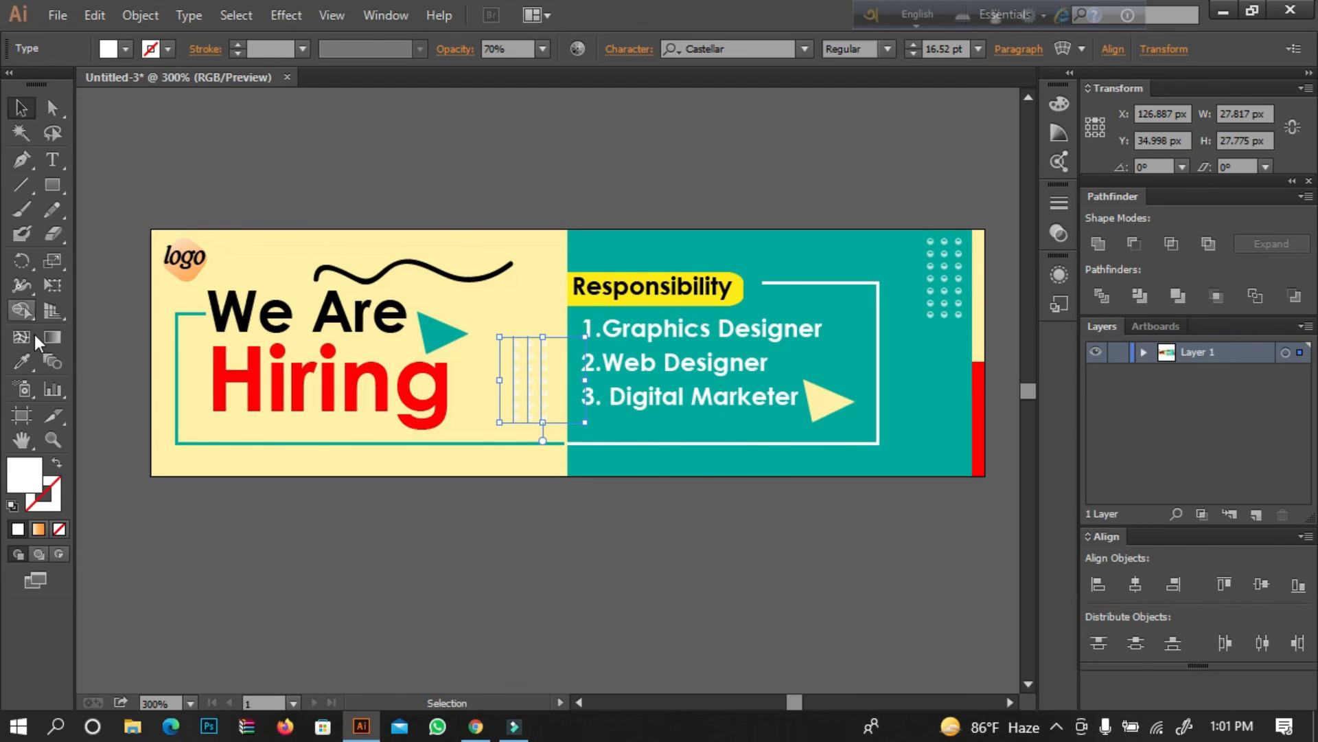
left_click(115, 51)
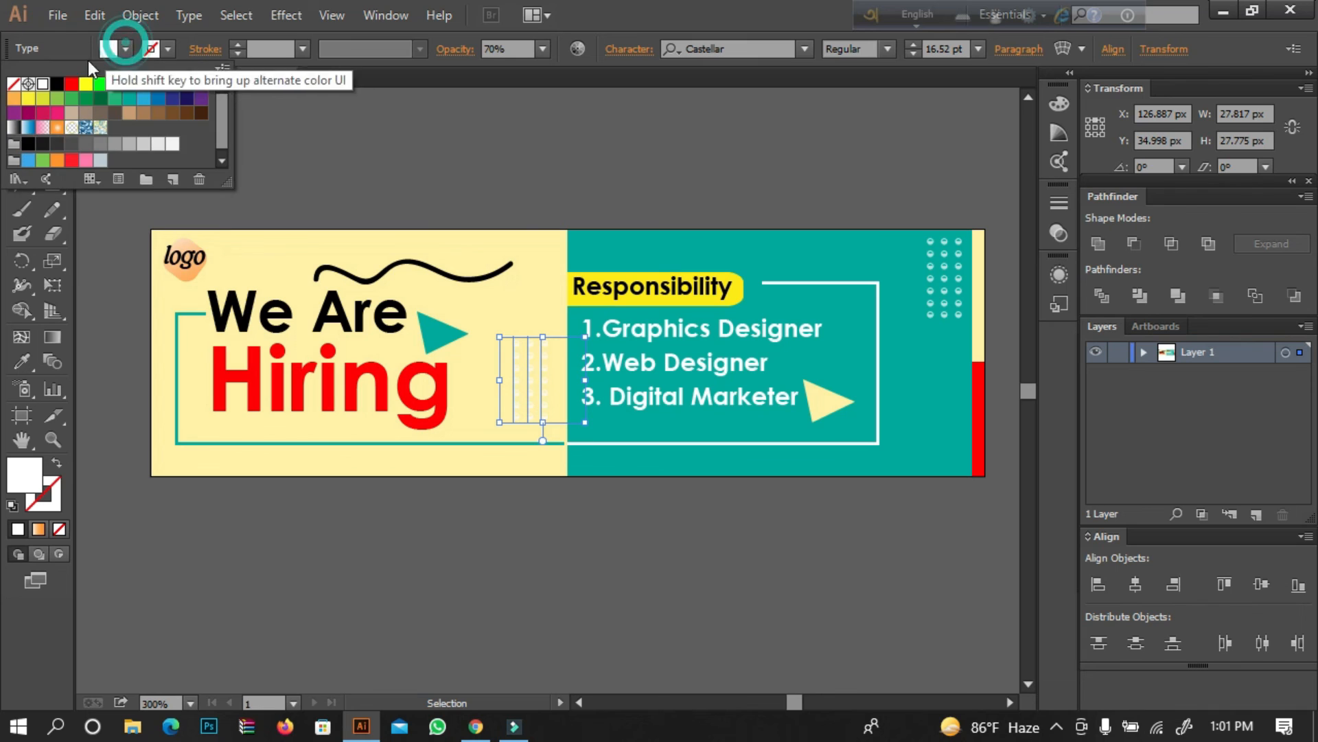
left_click(71, 86)
Nudge the red dot grid to about X 130 px, Y 39 px, just above the frame line beside "Hiring".
key("Right")
key("Right")
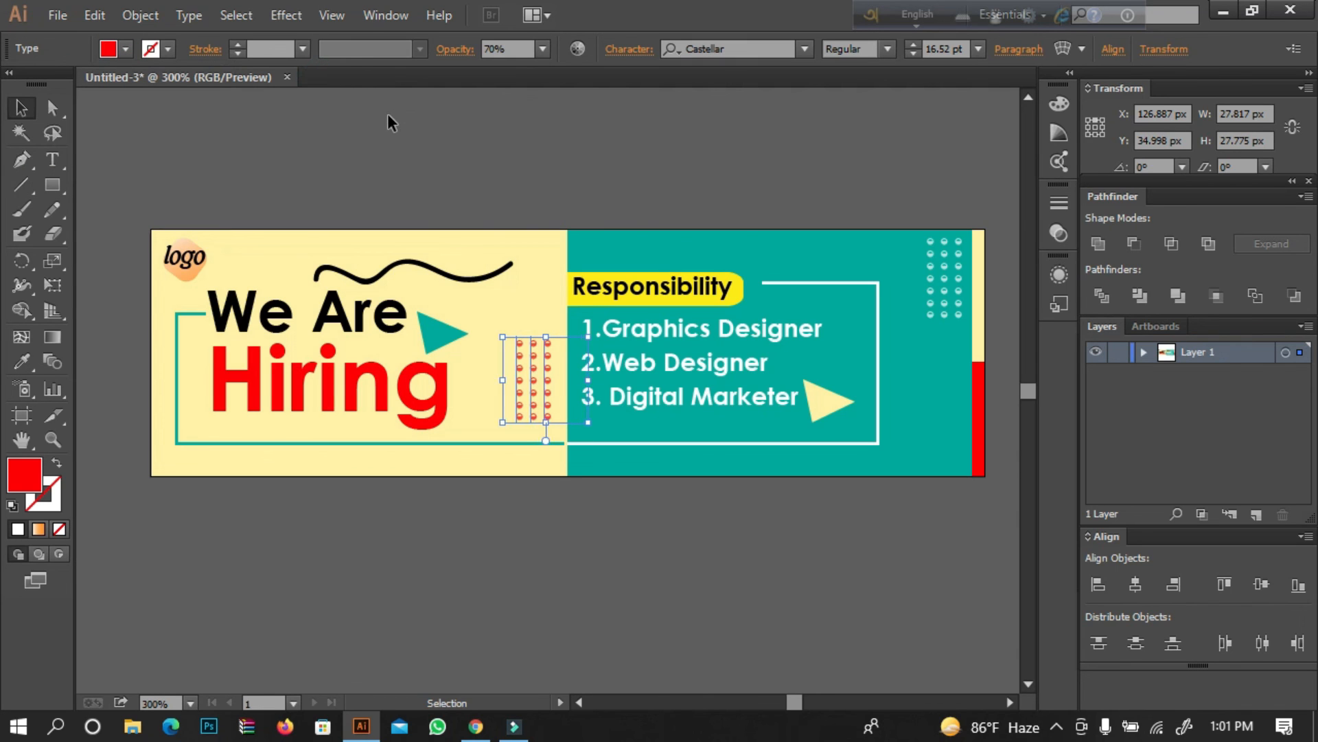
key("Right")
key("Right")
key("Down")
key("Down")
key("Down")
key("Down")
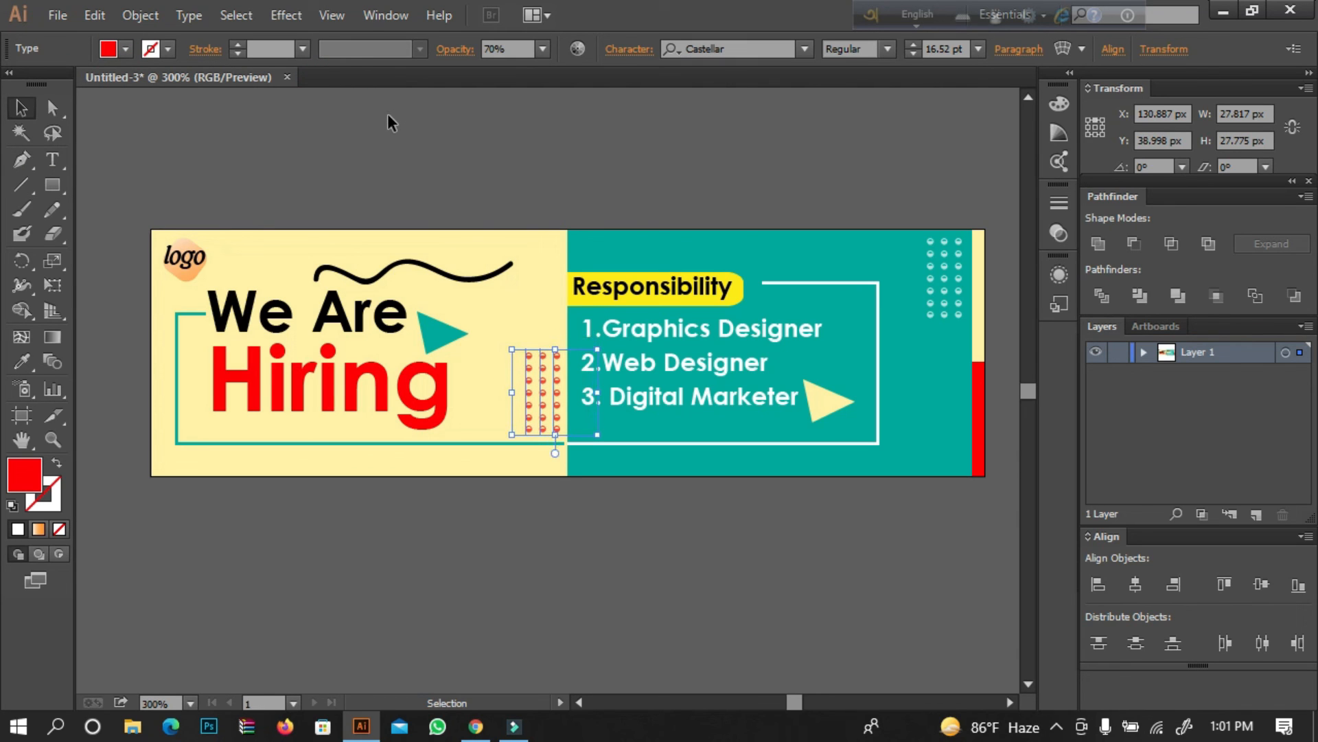
key("Left")
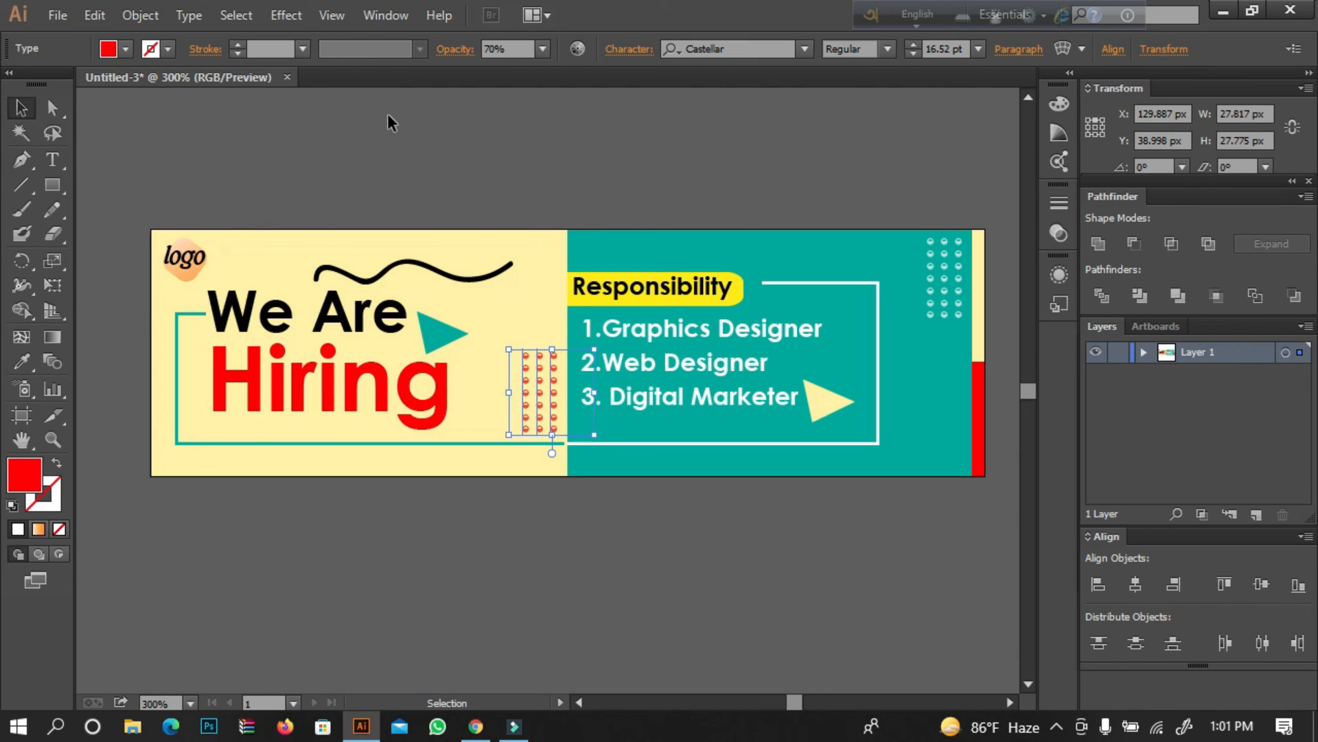
left_click(482, 116)
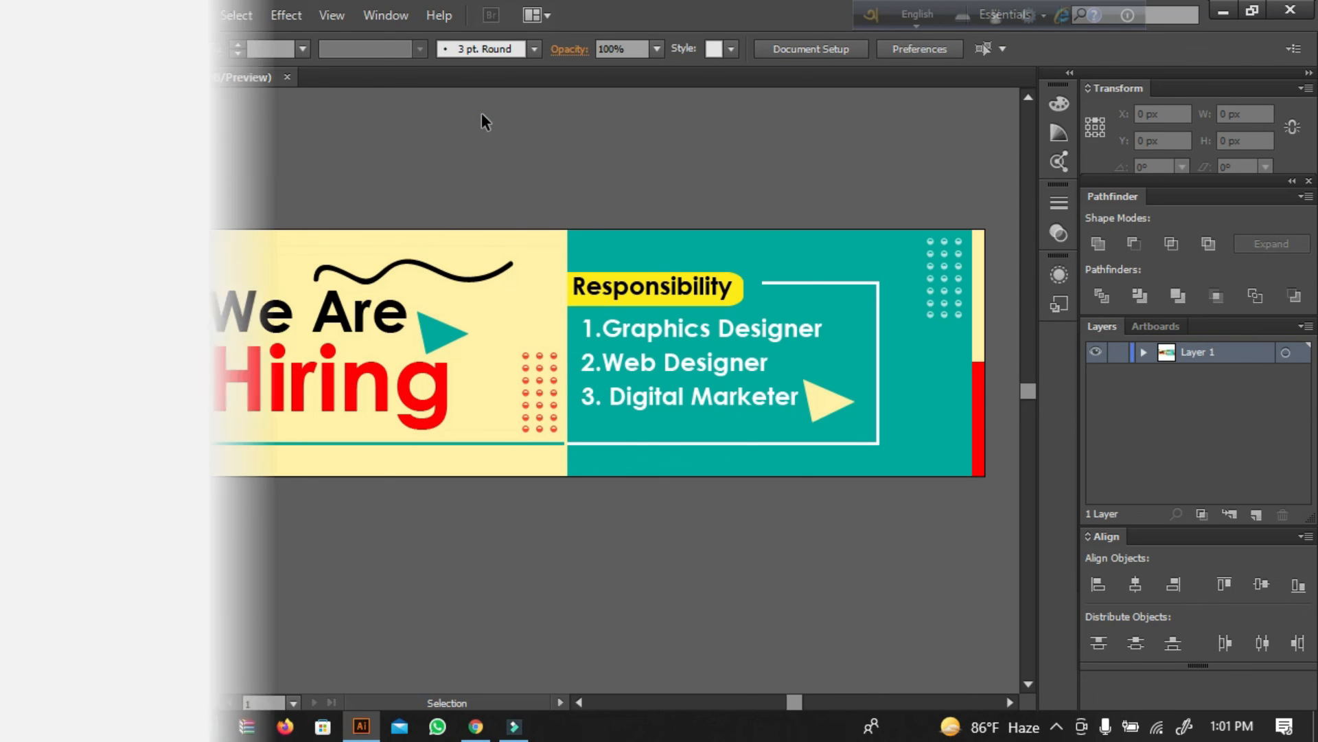